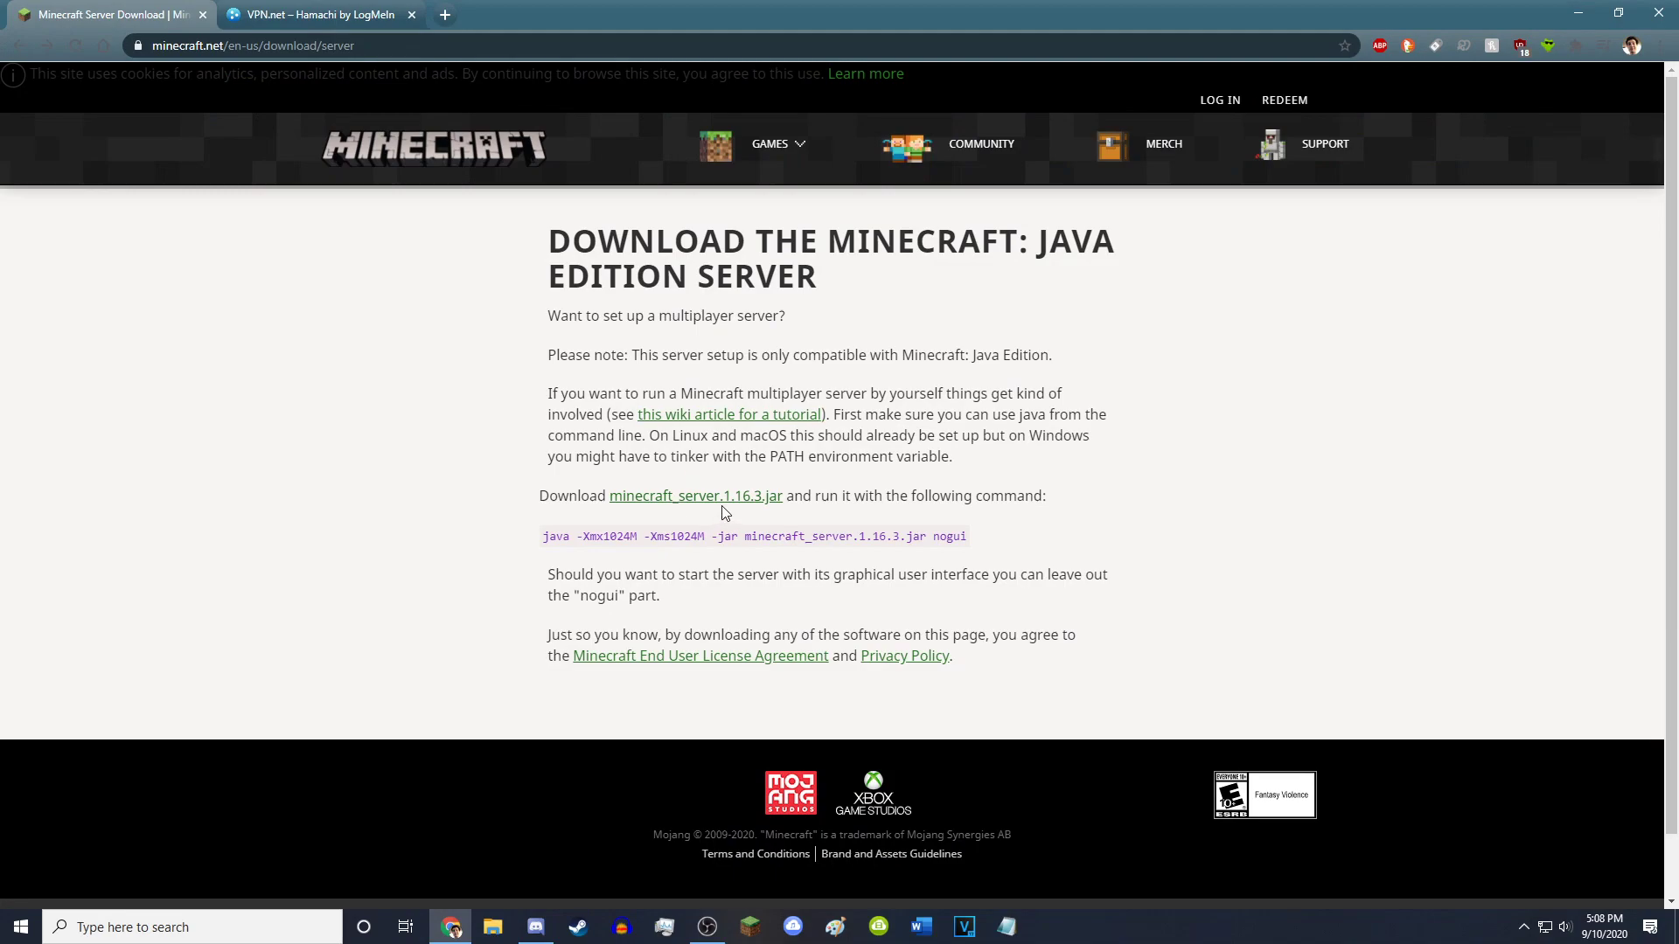
- Download minecraft_server.1.16.3.jar from the Minecraft server page and place the downloaded server.jar on the desktop
left_click(664, 504)
left_click(708, 495)
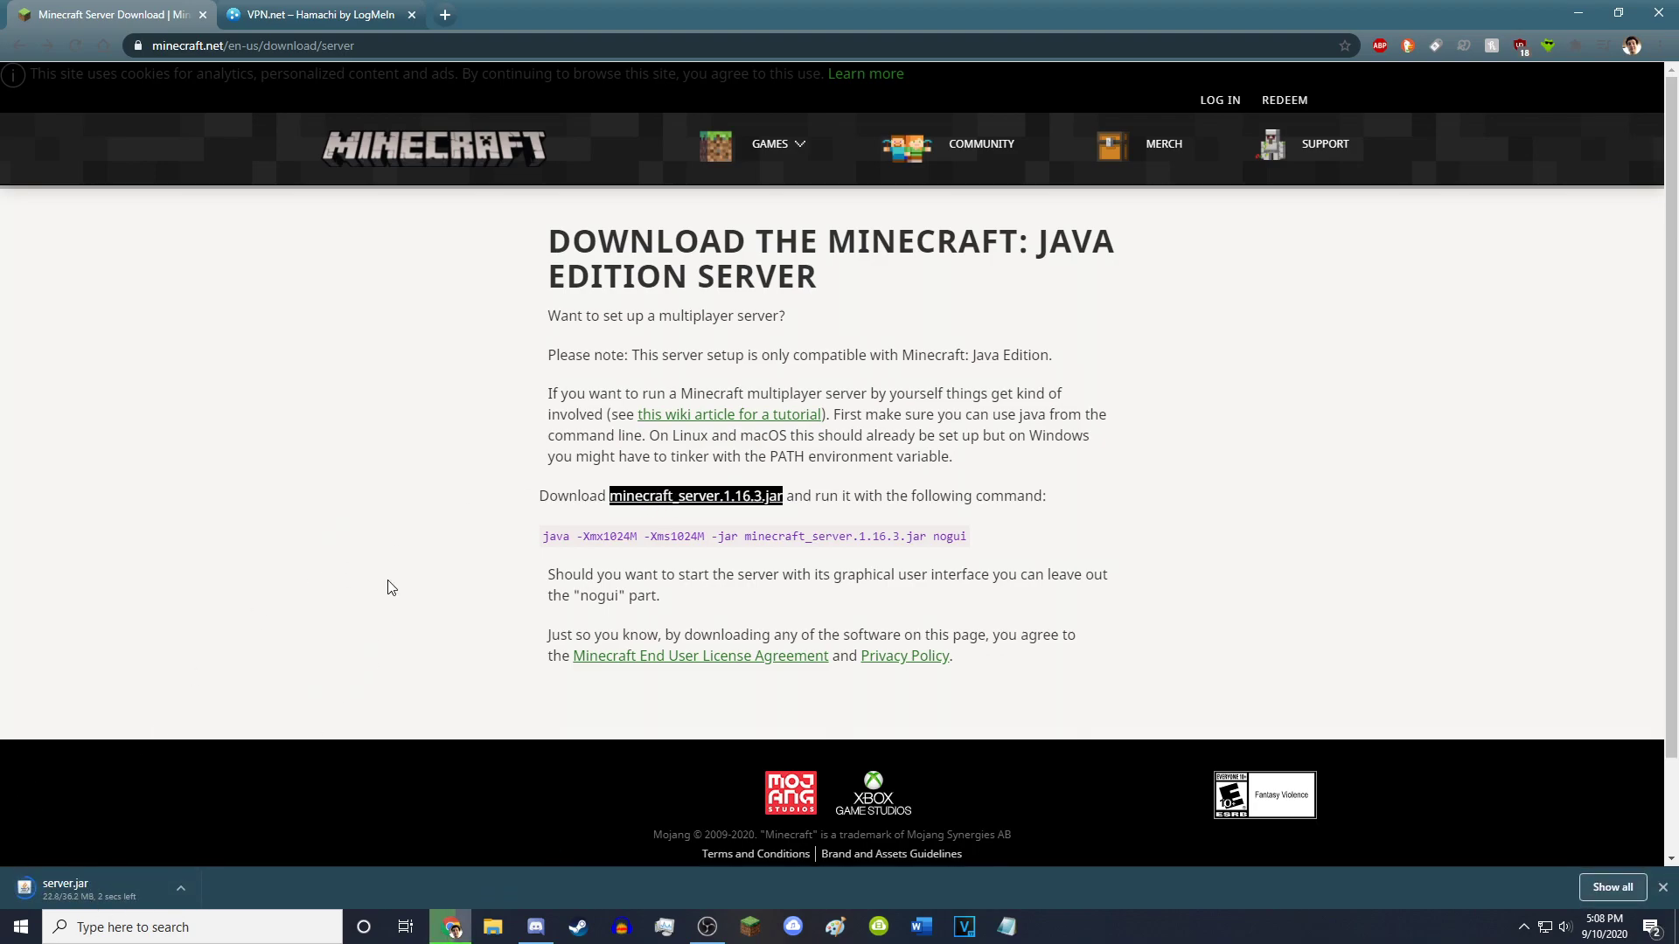
left_click(289, 889)
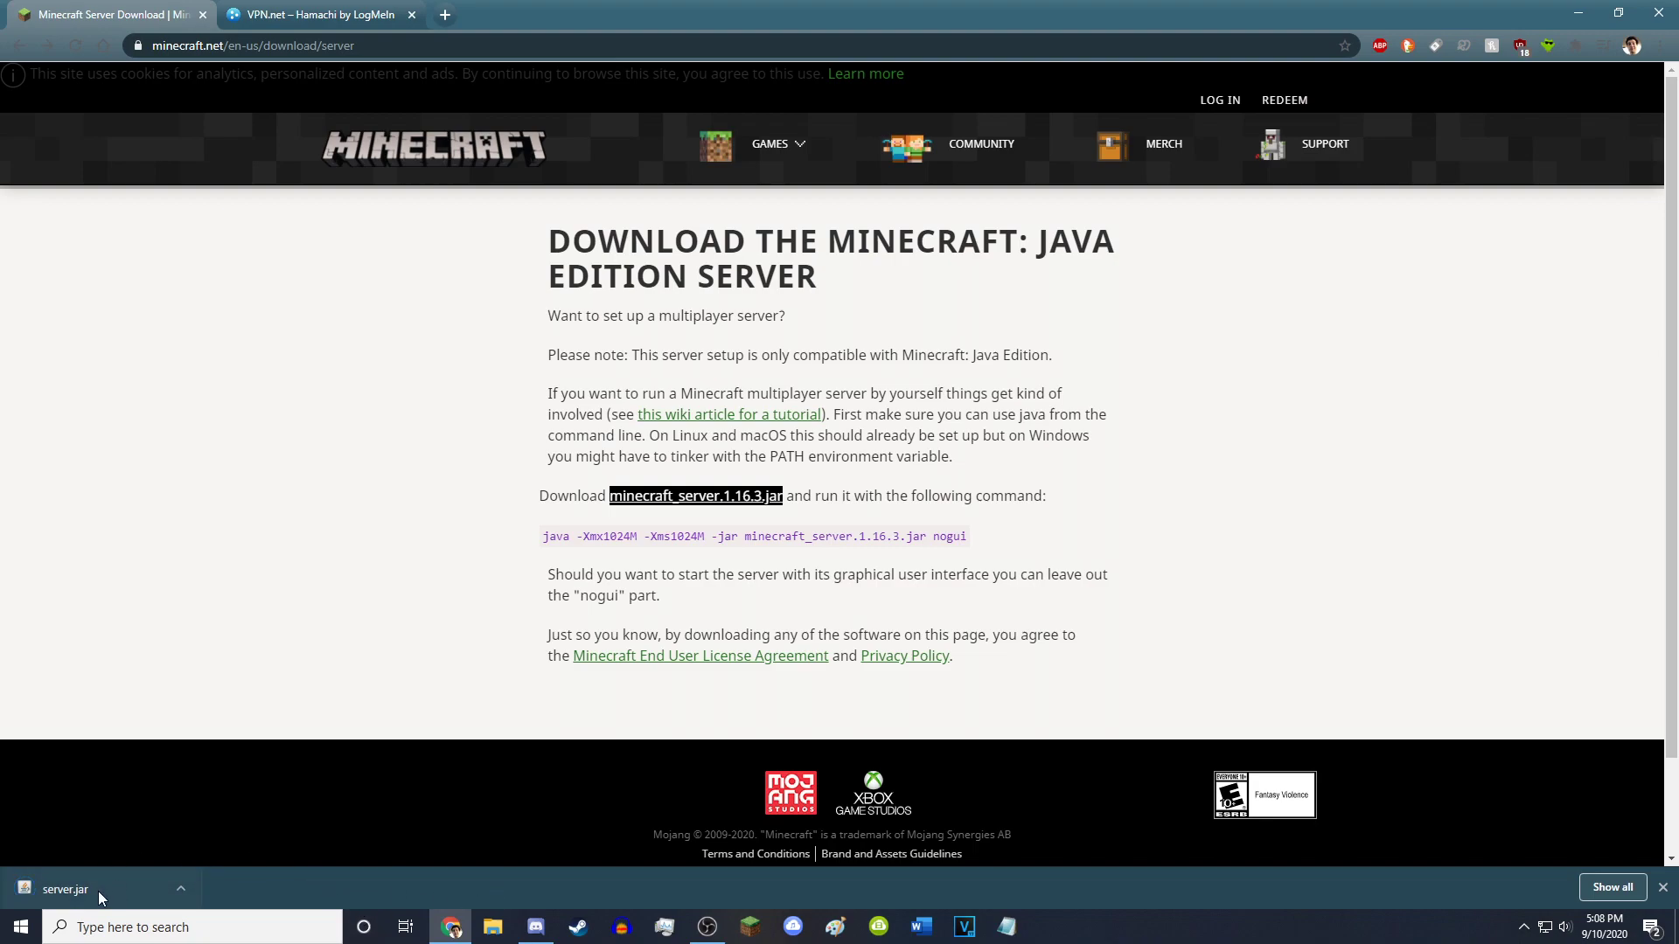
left_click_drag(87, 891, 901, 424)
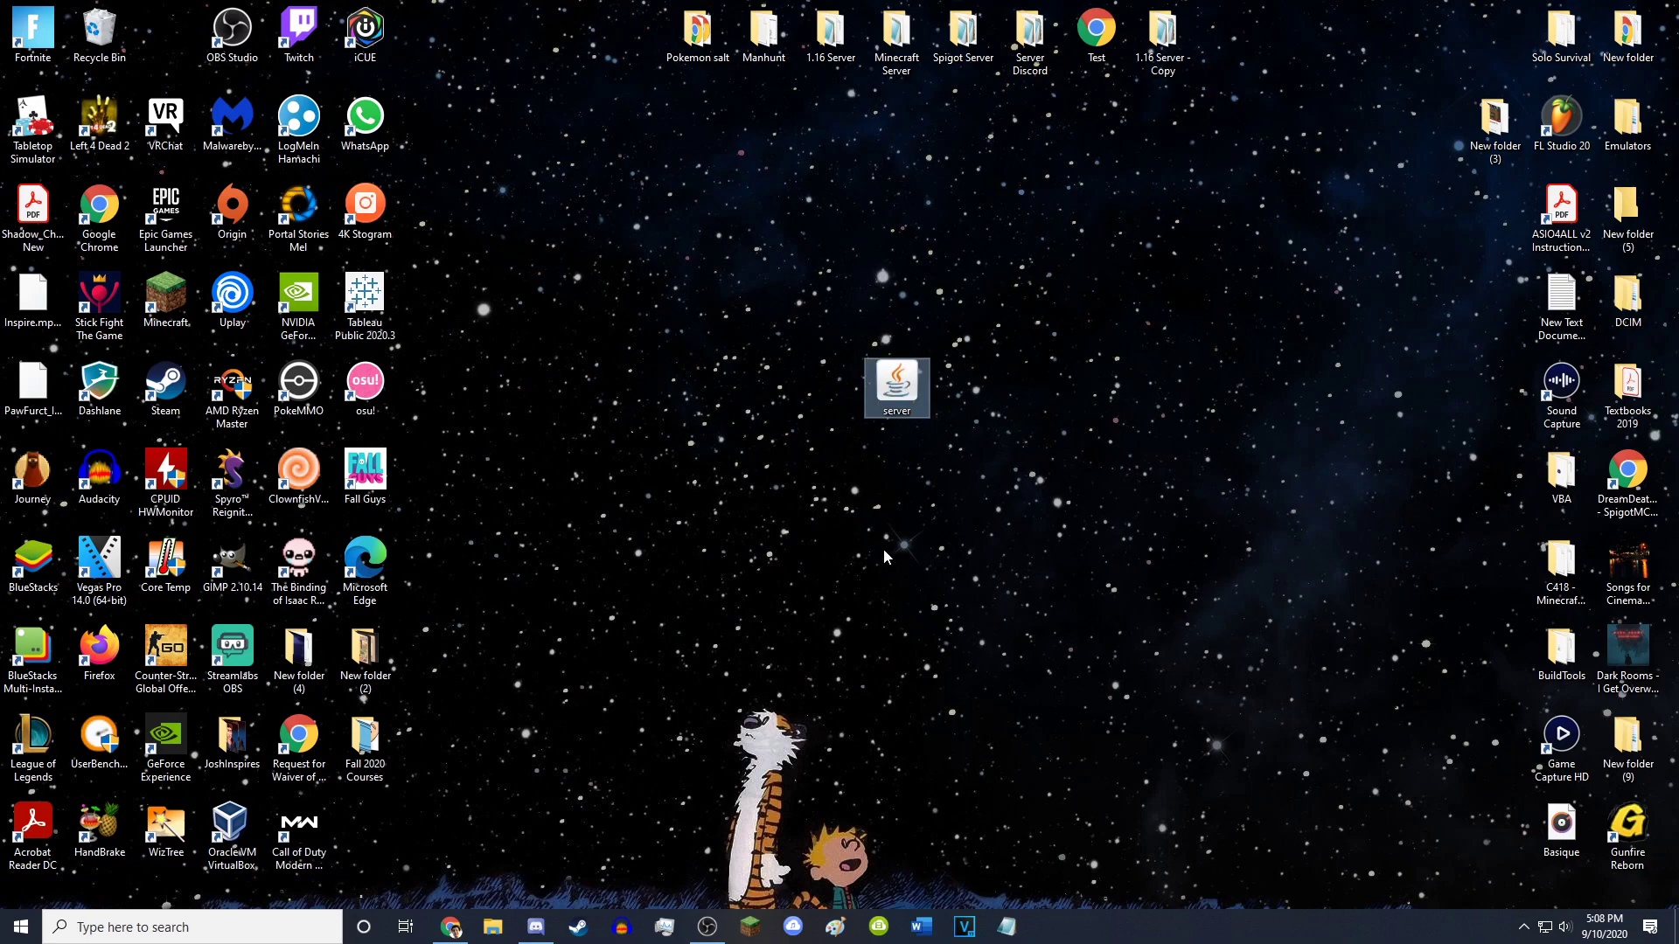
- Create a new folder on the desktop and name it "1.16.3 Server"
right_click(735, 380)
mouse_move(766, 573)
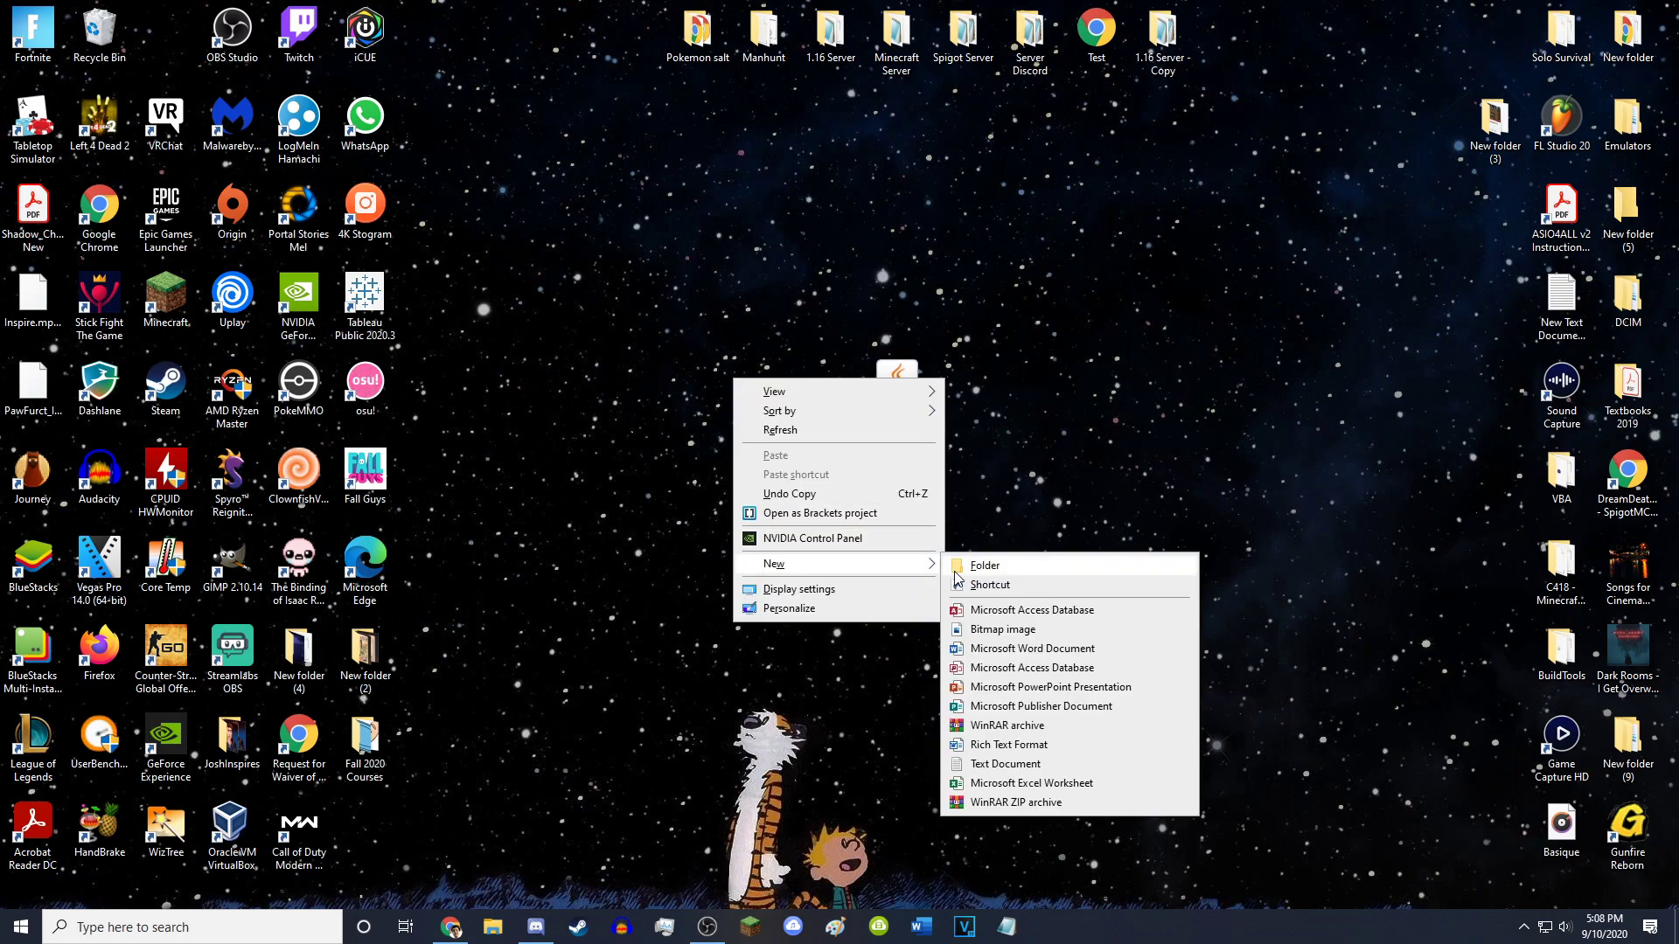
left_click(984, 566)
left_click(765, 414)
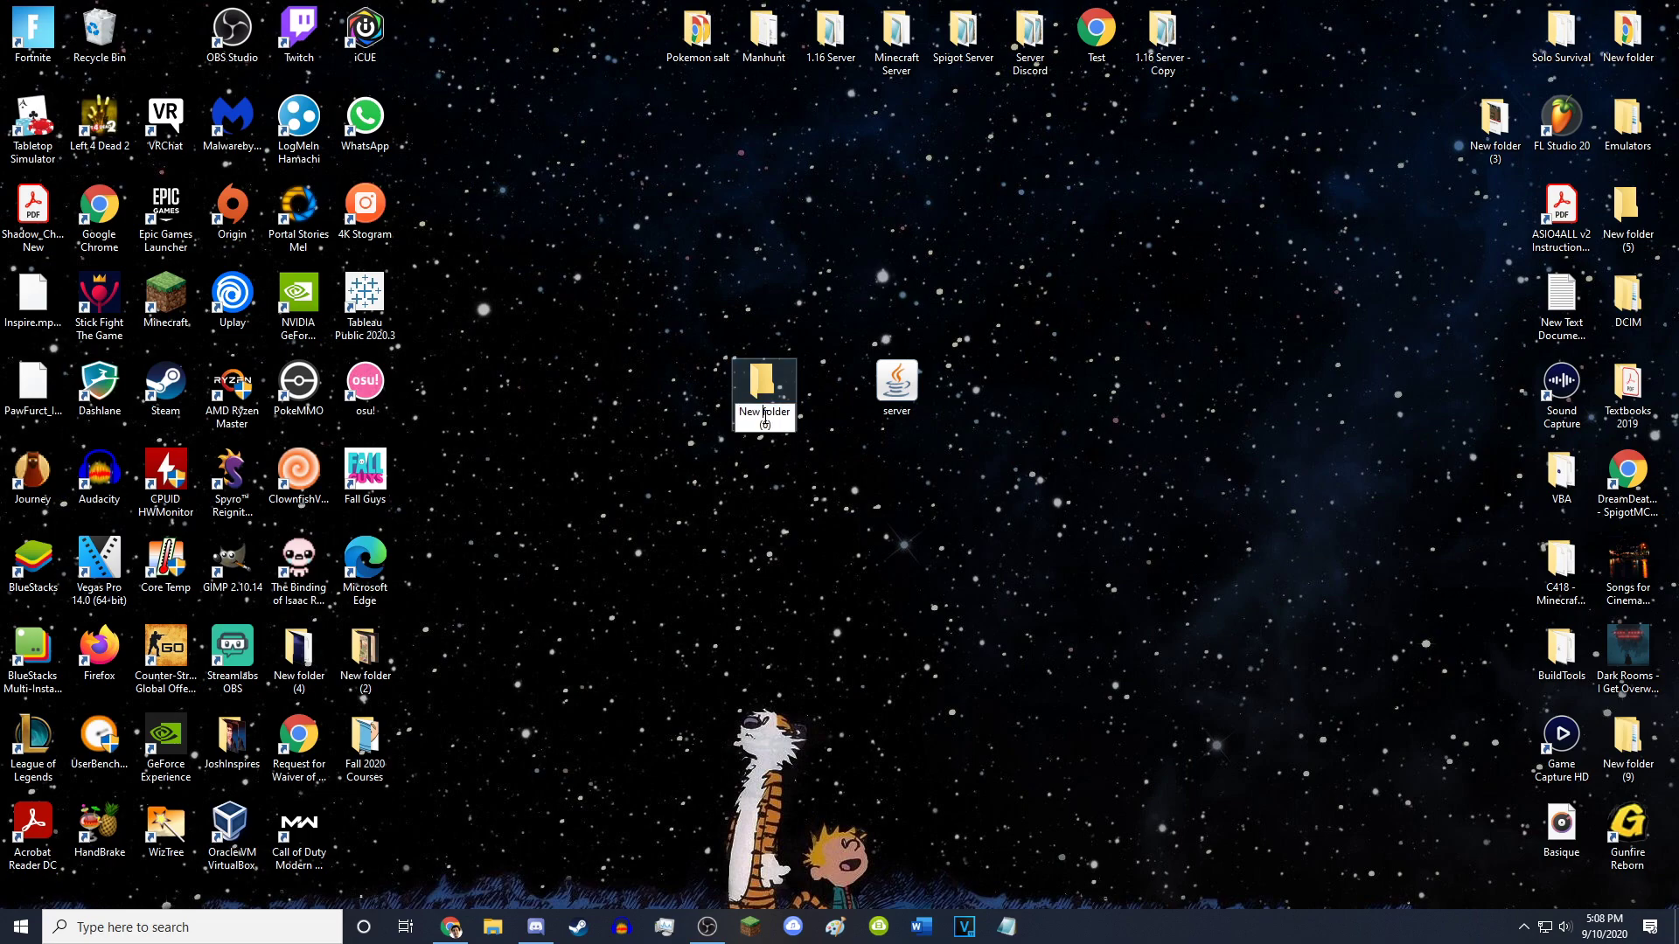
key("ctrl+a")
type("1.16.3 Server")
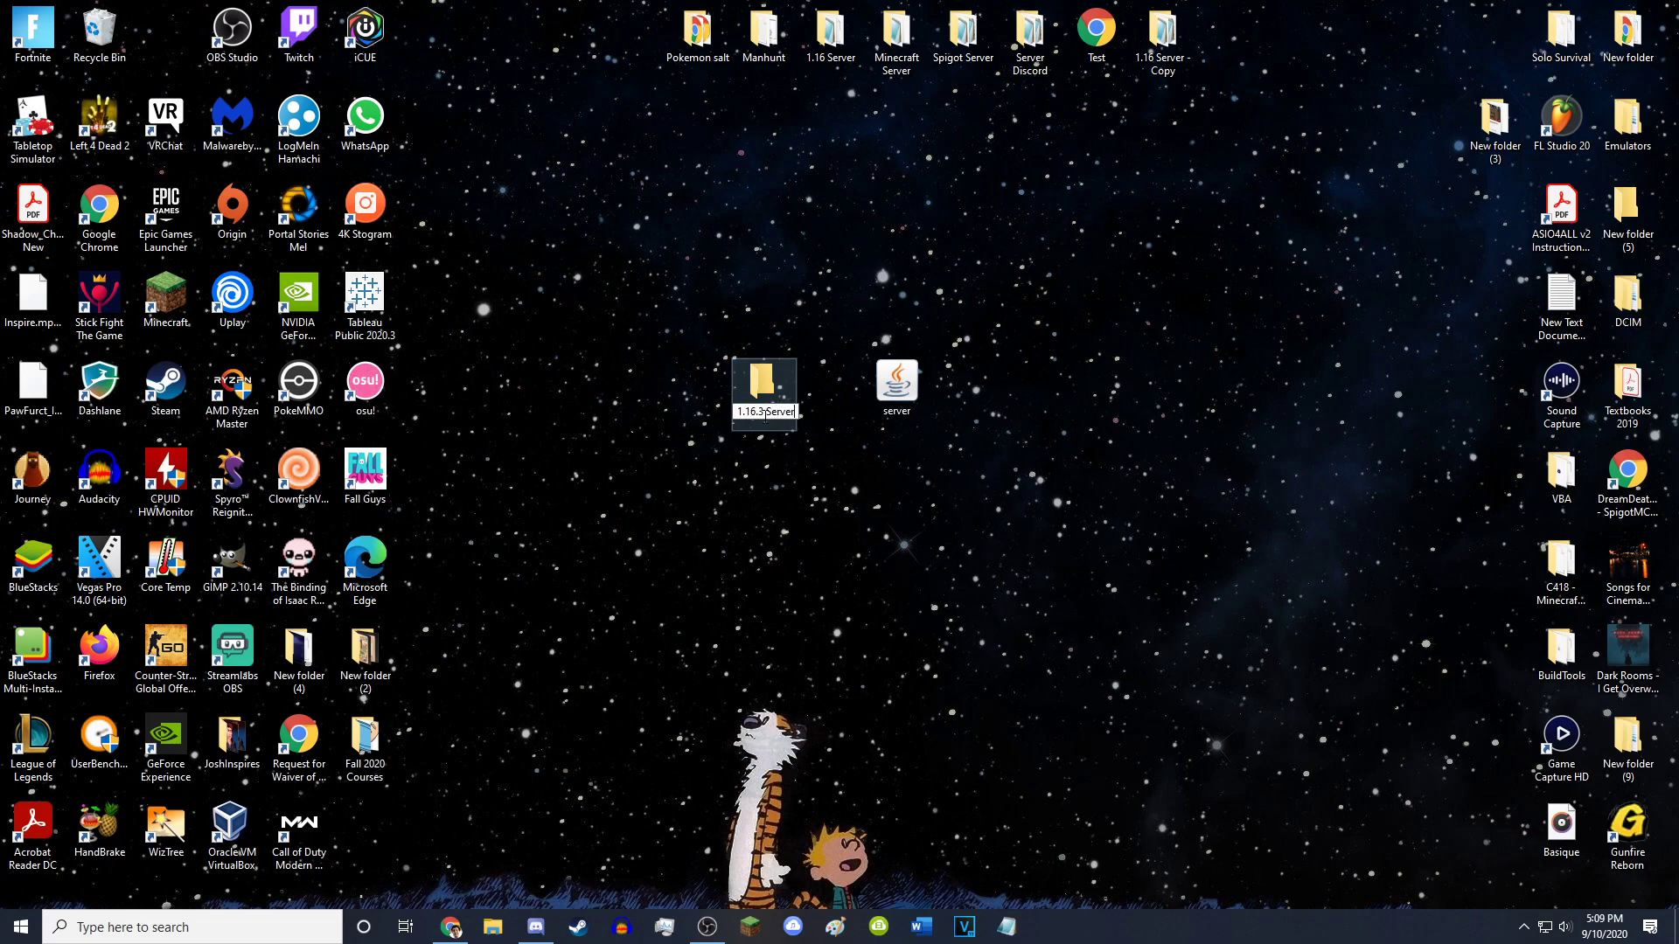
key("Return")
- Move the server jar file into the 1.16.3 Server folder and open that folder
left_click(868, 481)
left_click_drag(898, 387, 772, 396)
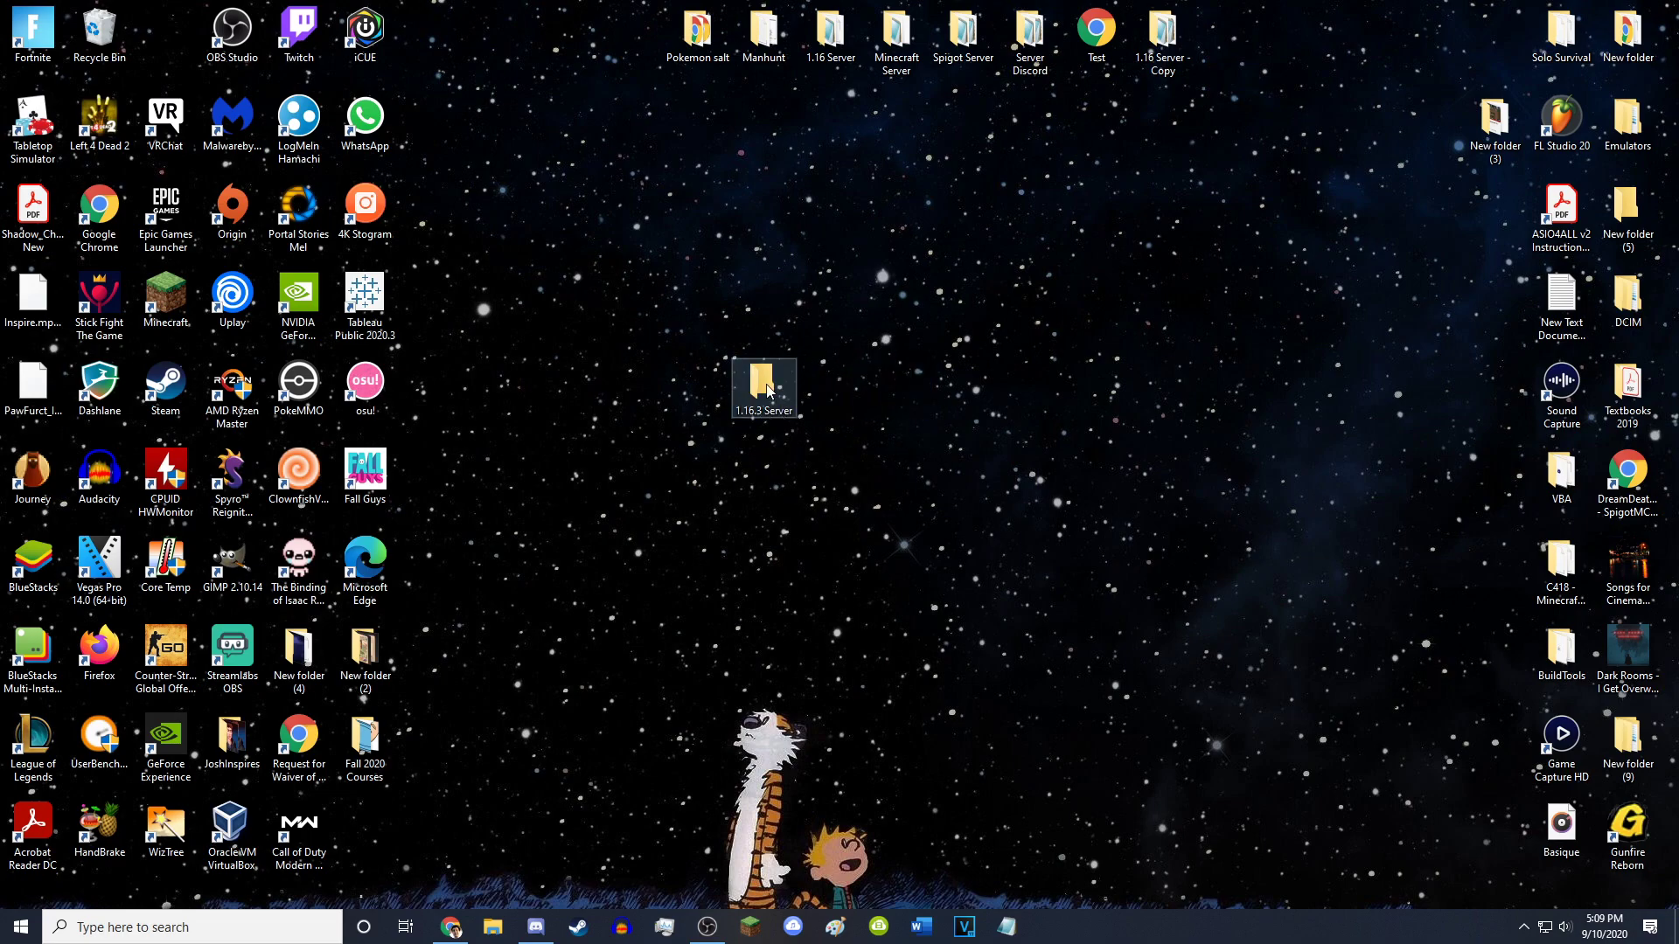
double_click(766, 389)
left_click_drag(710, 168, 669, 162)
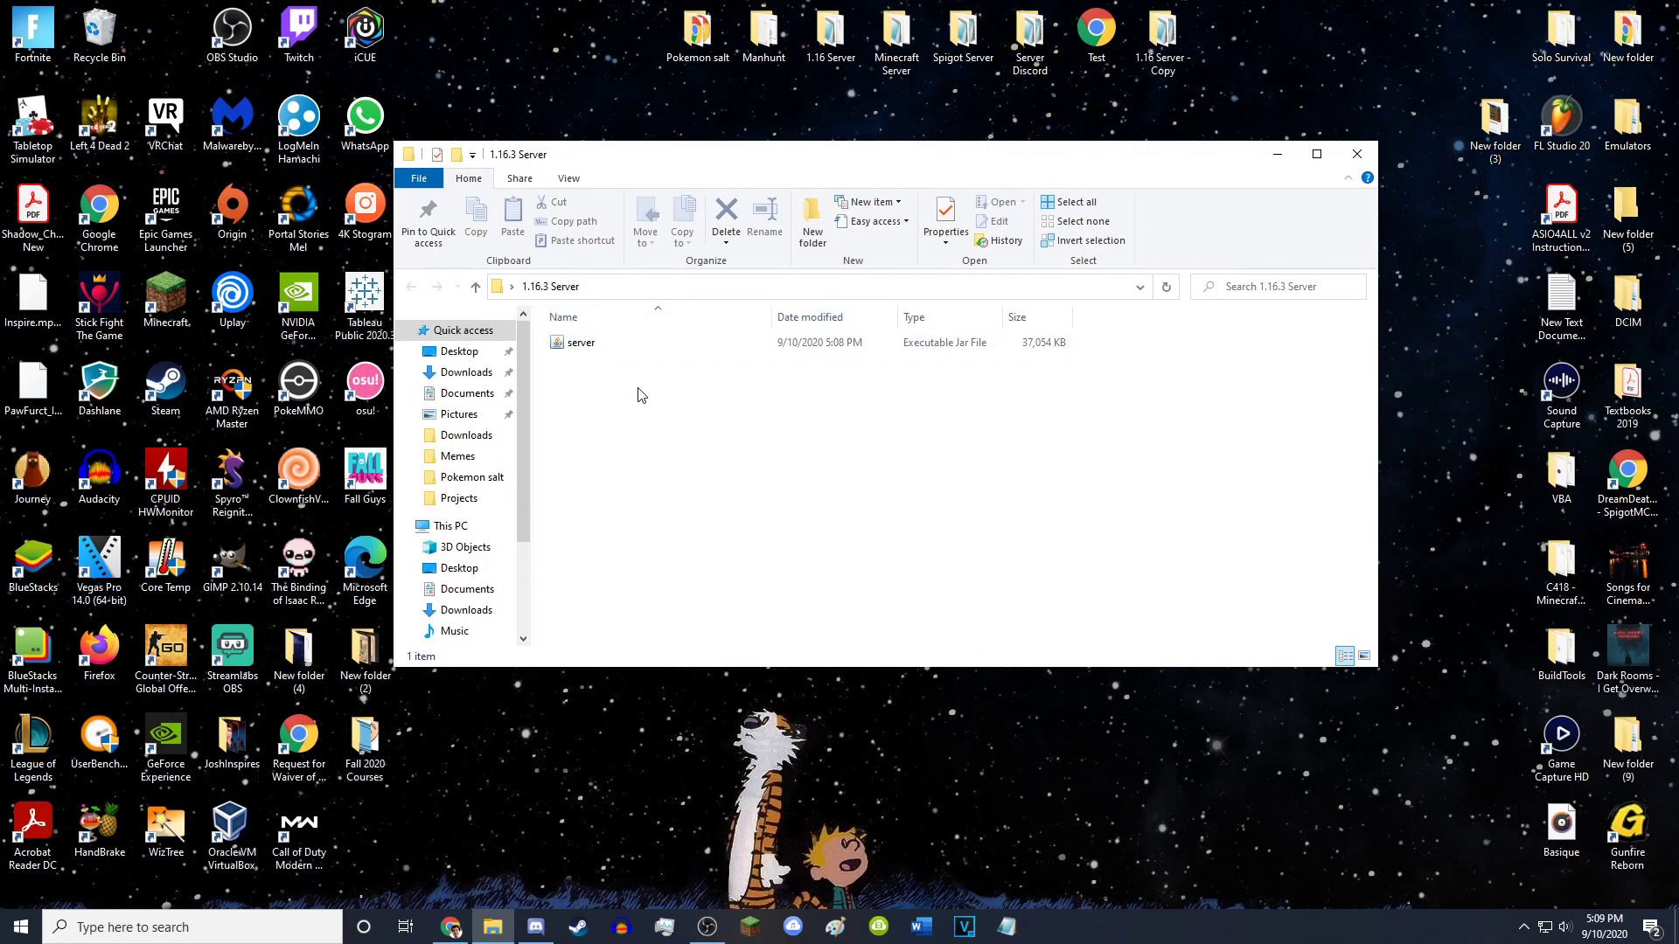
right_click(594, 343)
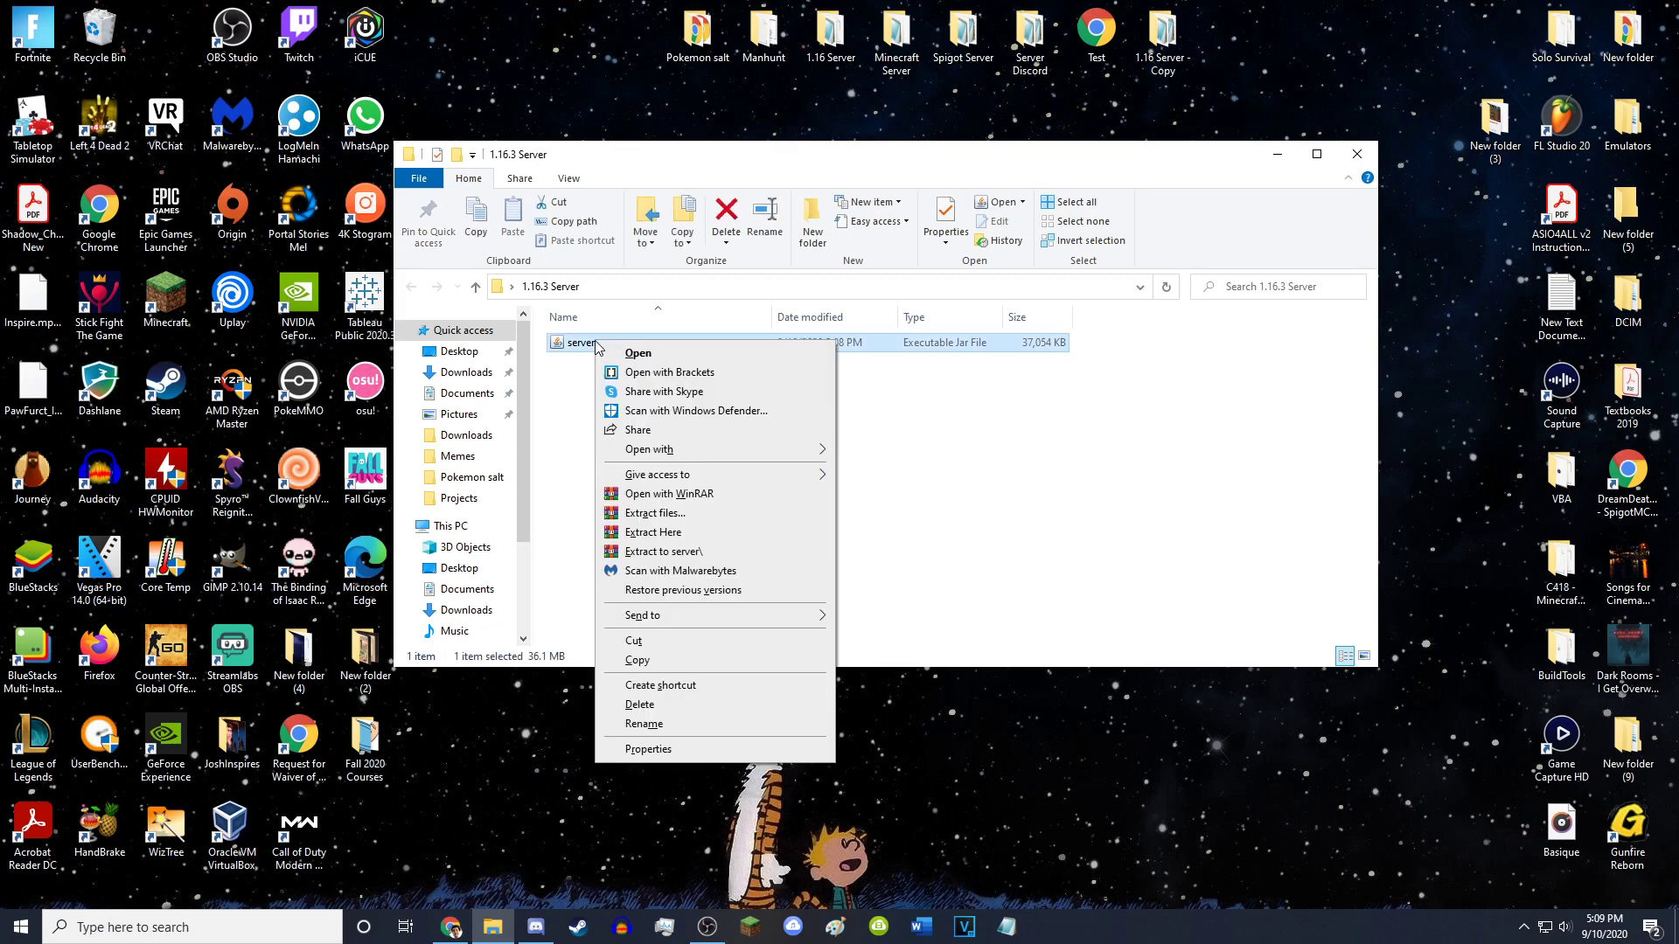
mouse_move(754, 453)
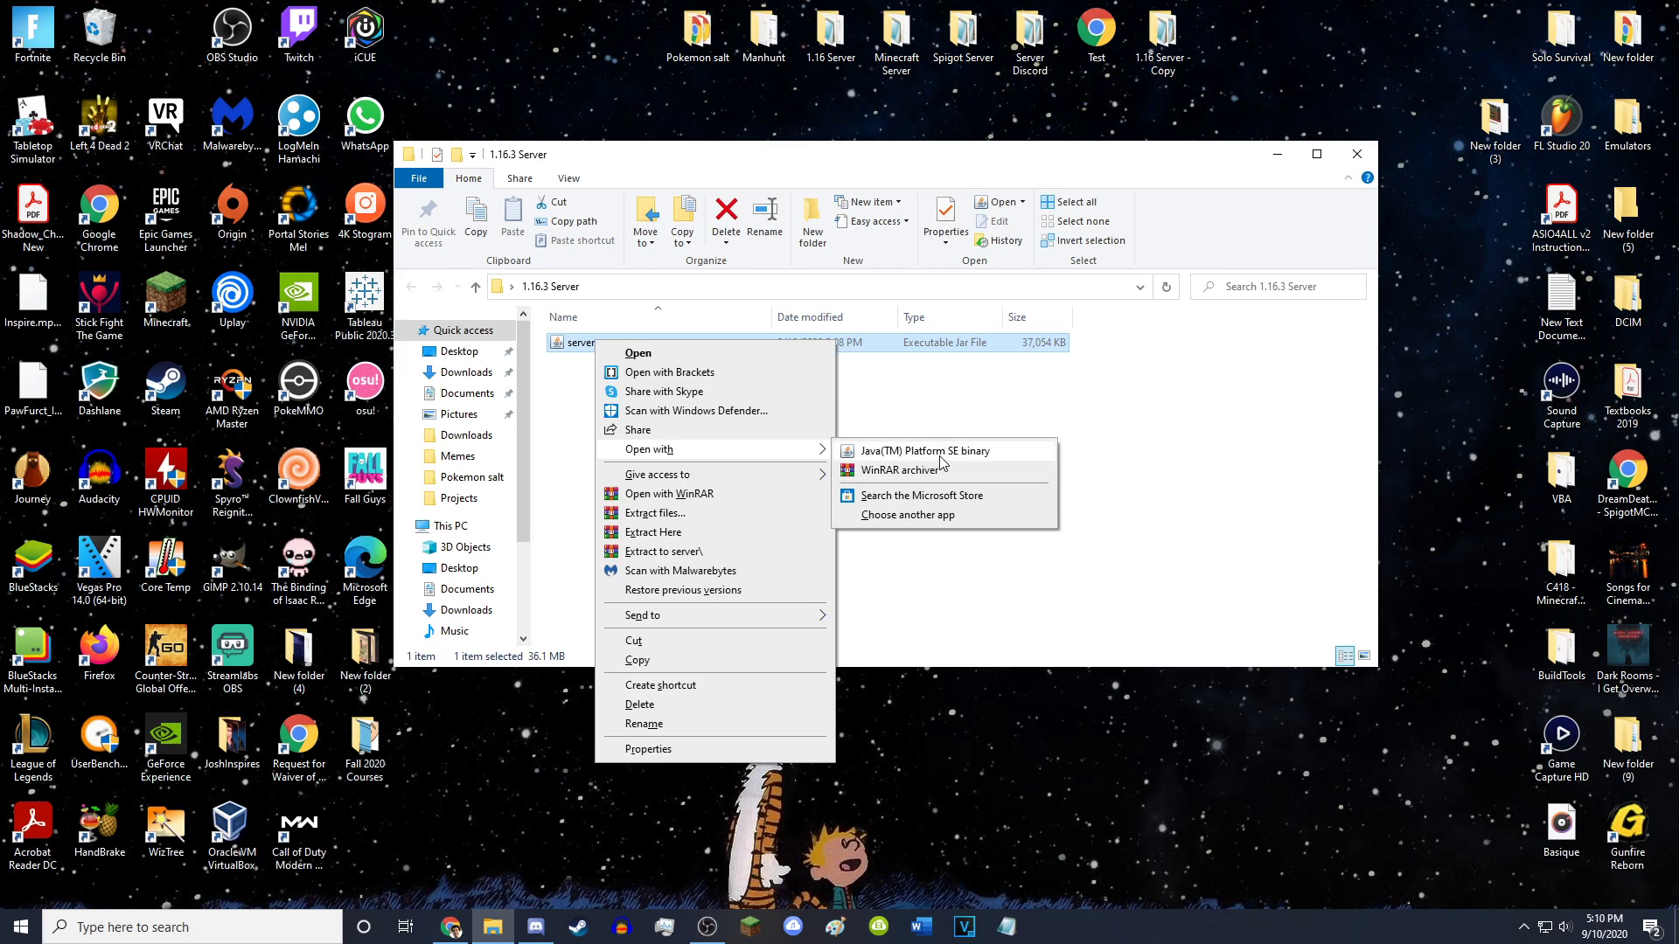
left_click(994, 411)
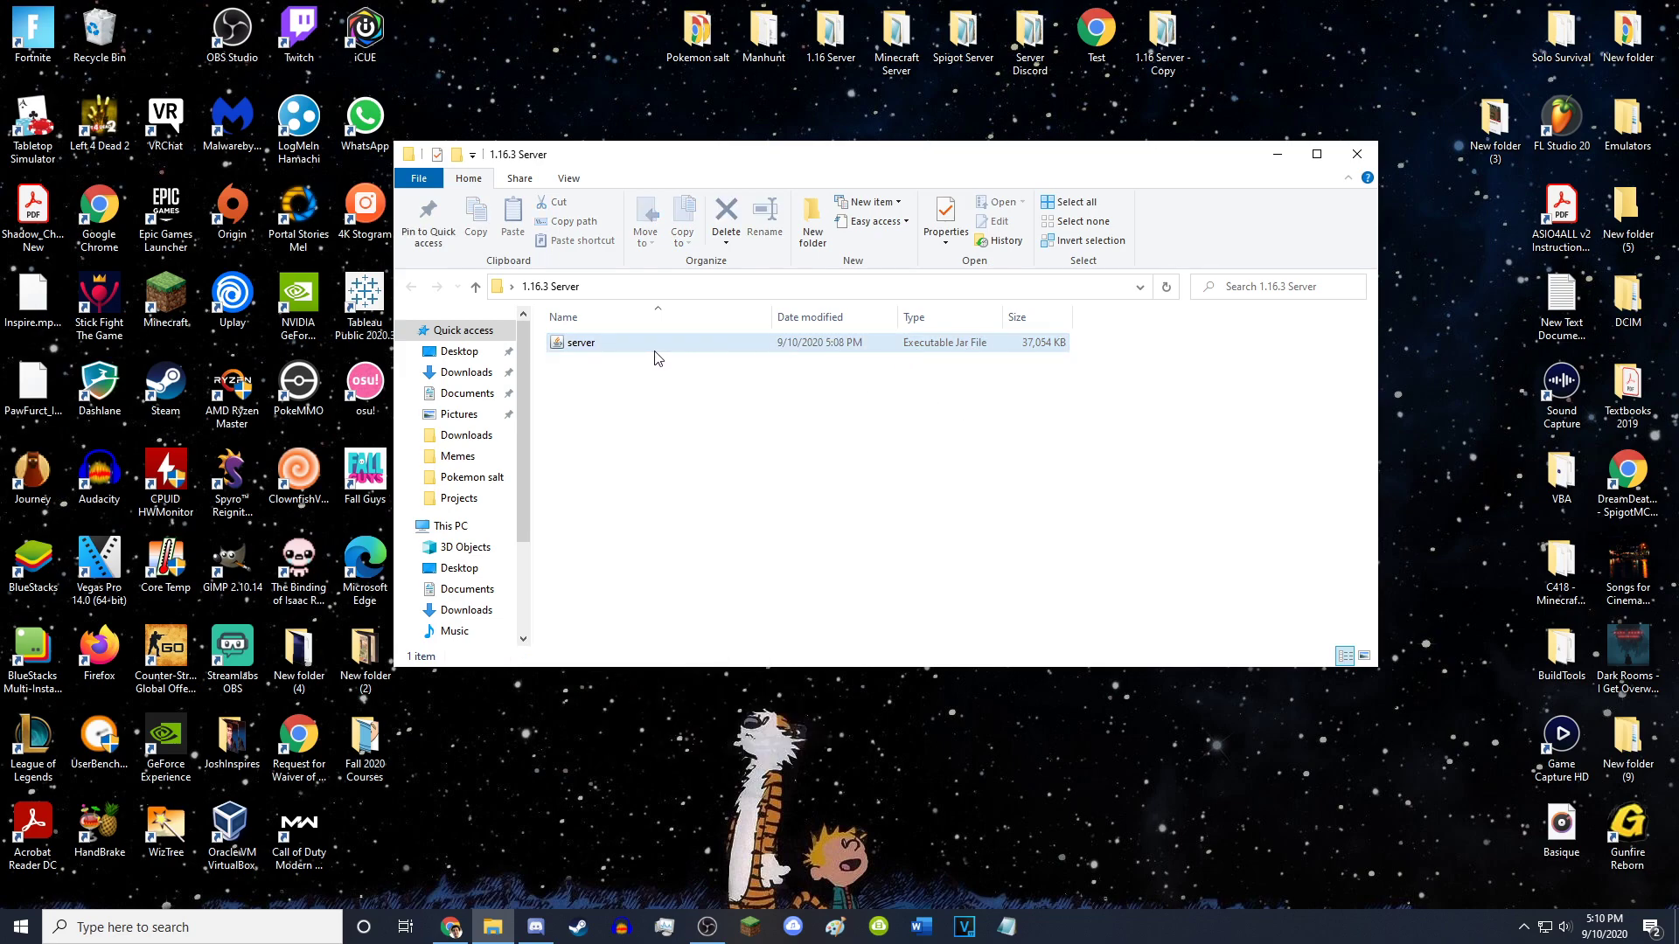
- Run the server jar file in the 1.16.3 Server folder to generate the initial server files
double_click(610, 348)
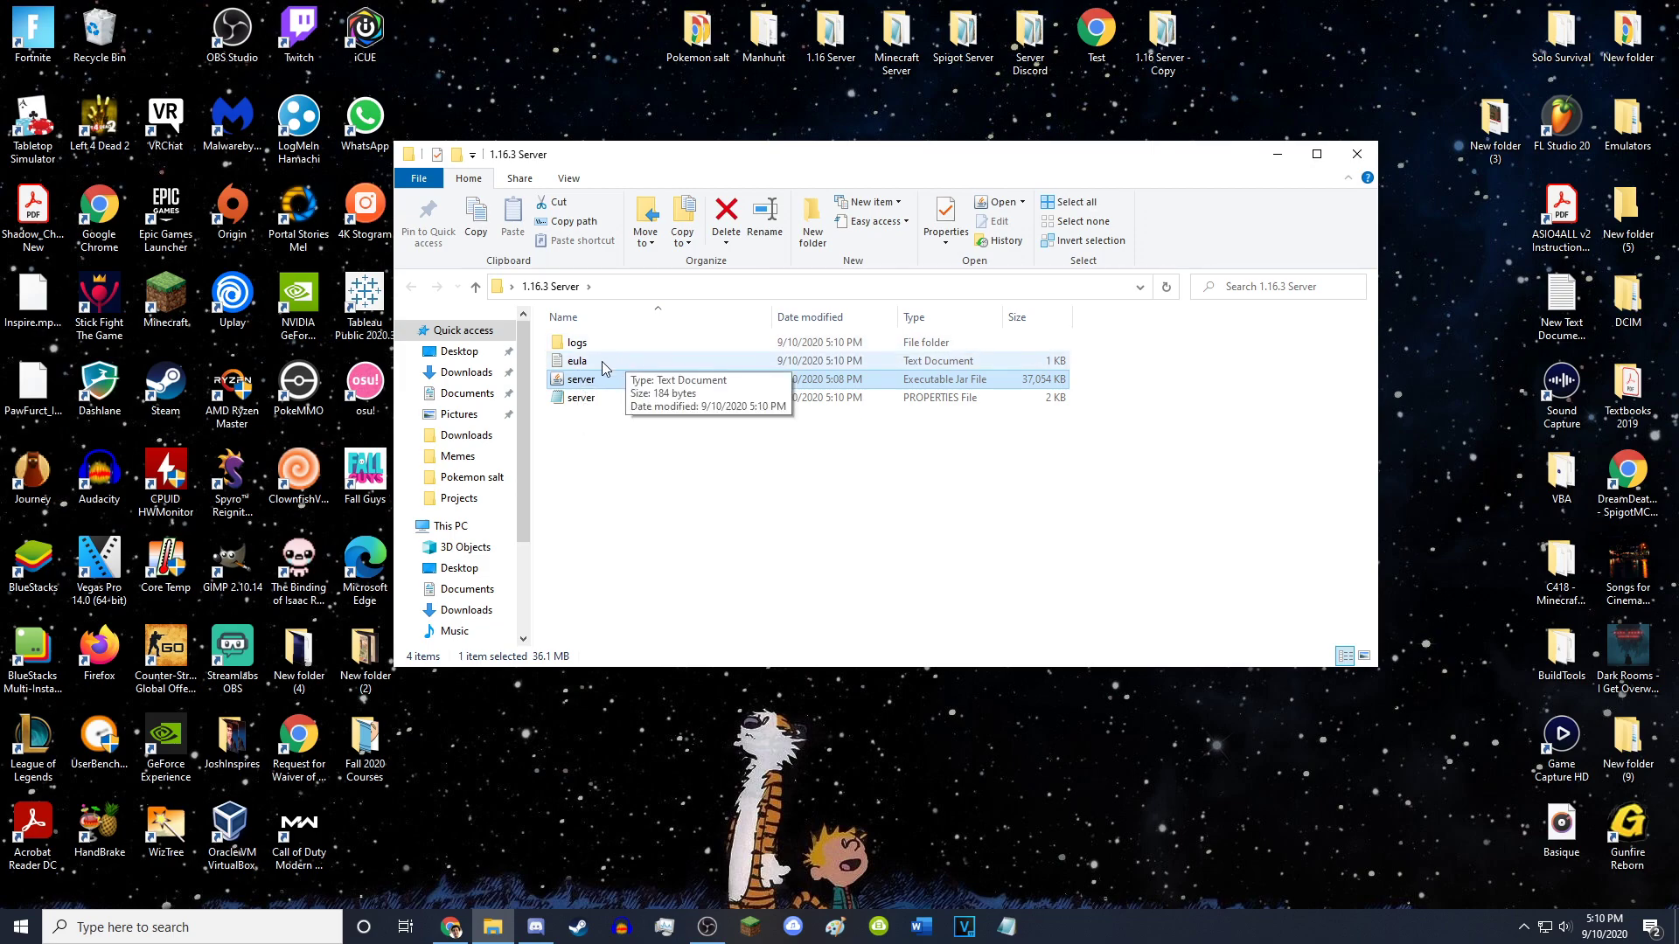
- Accept the licence agreement by changing the eula text file's setting to eula=true, and save the file
double_click(602, 360)
left_click_drag(346, 195, 840, 161)
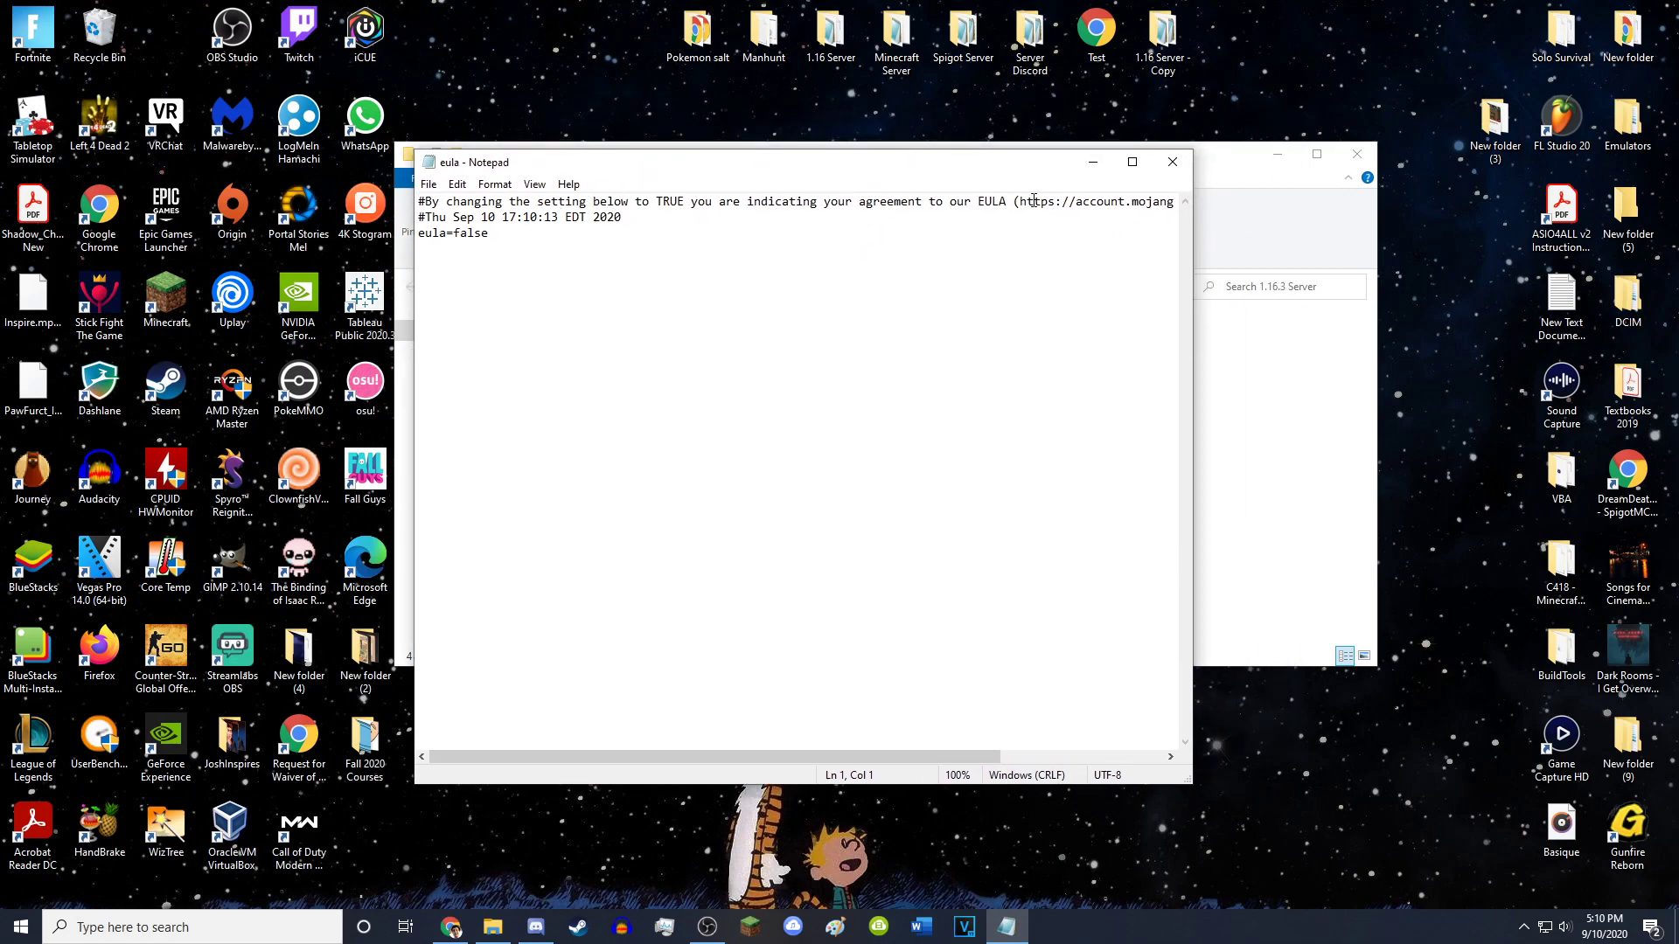
left_click_drag(529, 240, 450, 238)
type("tru")
left_click(1173, 162)
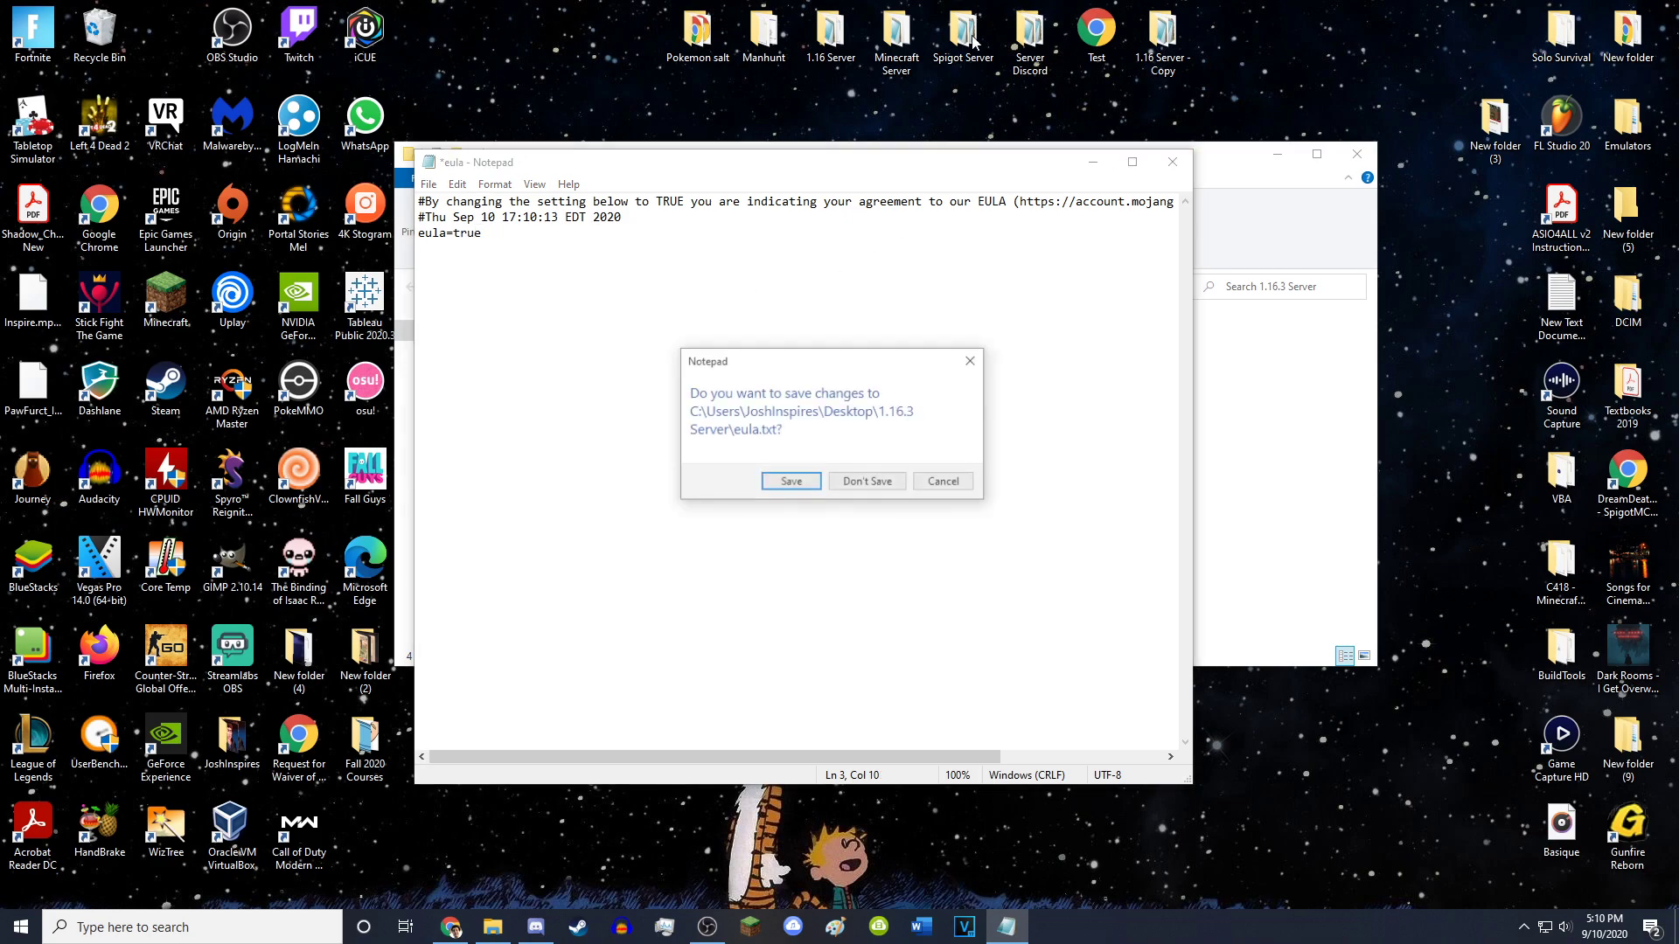
left_click(798, 490)
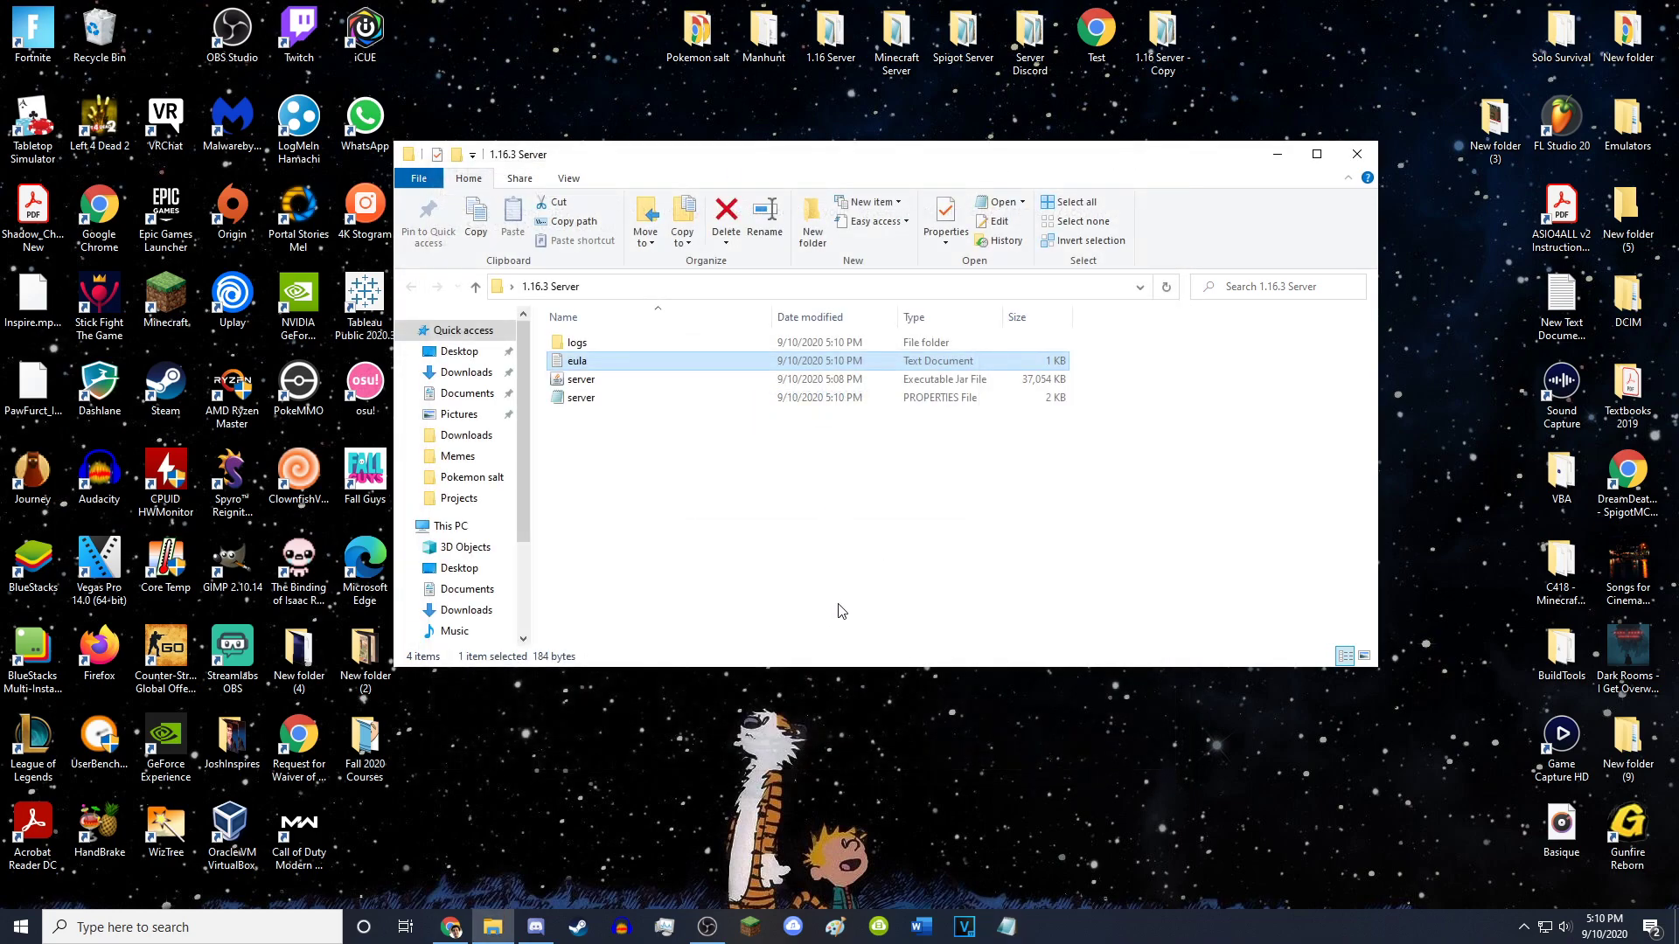
- Run the server jar file again to generate the world, and shut the server down with the stop command
double_click(590, 385)
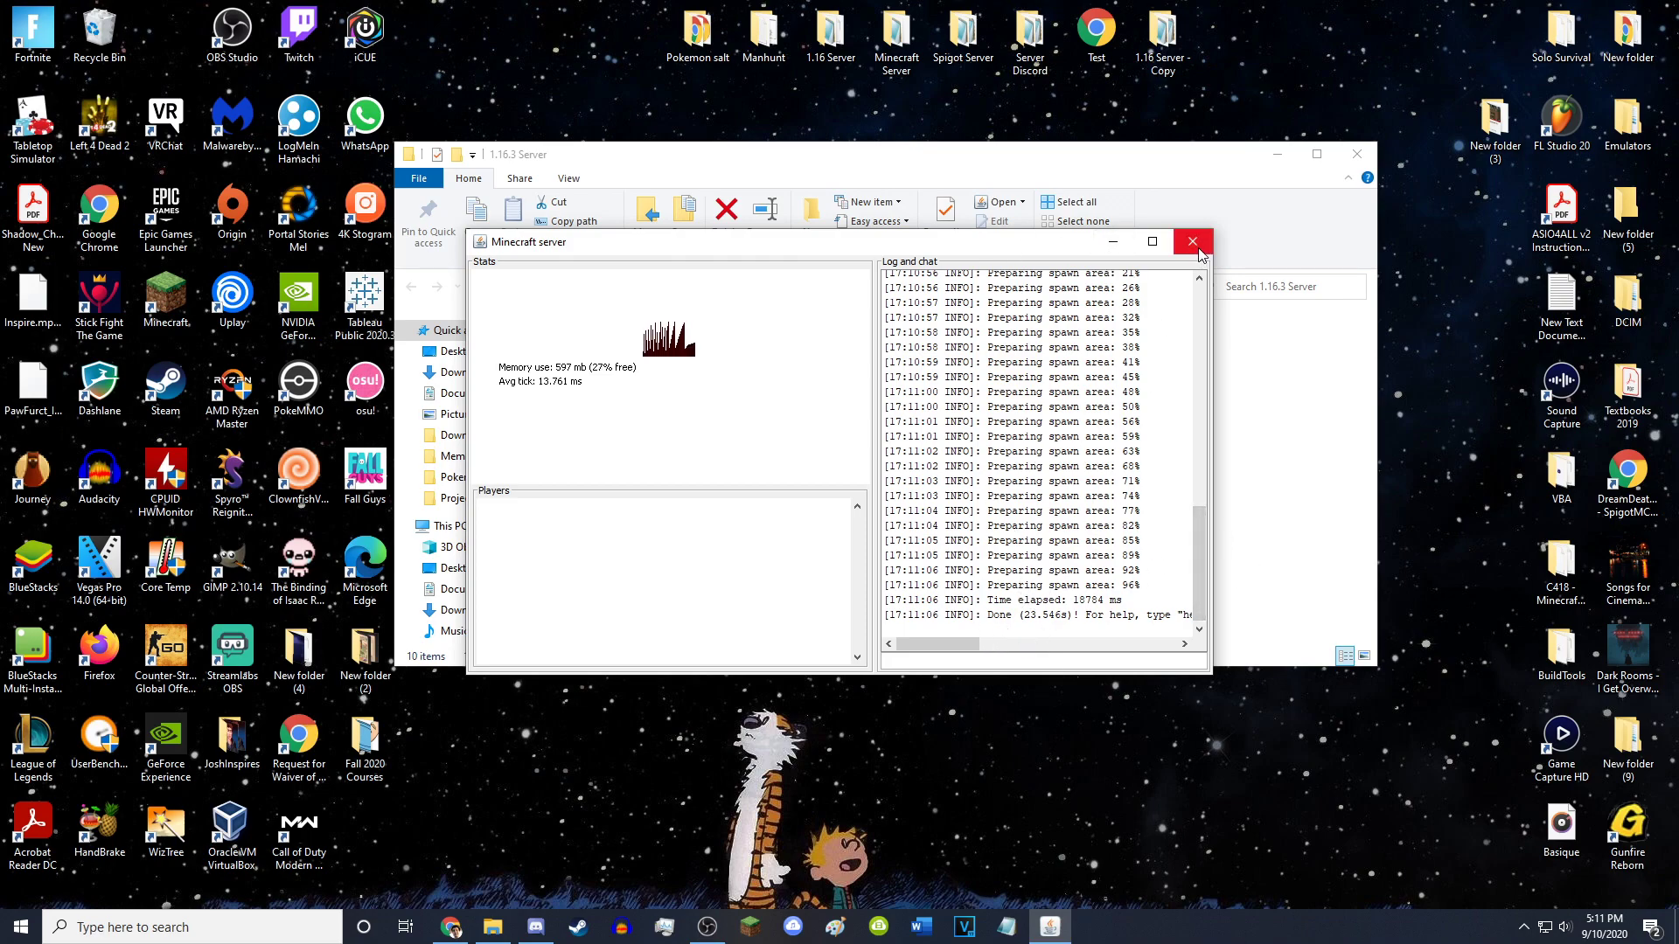
type("stop")
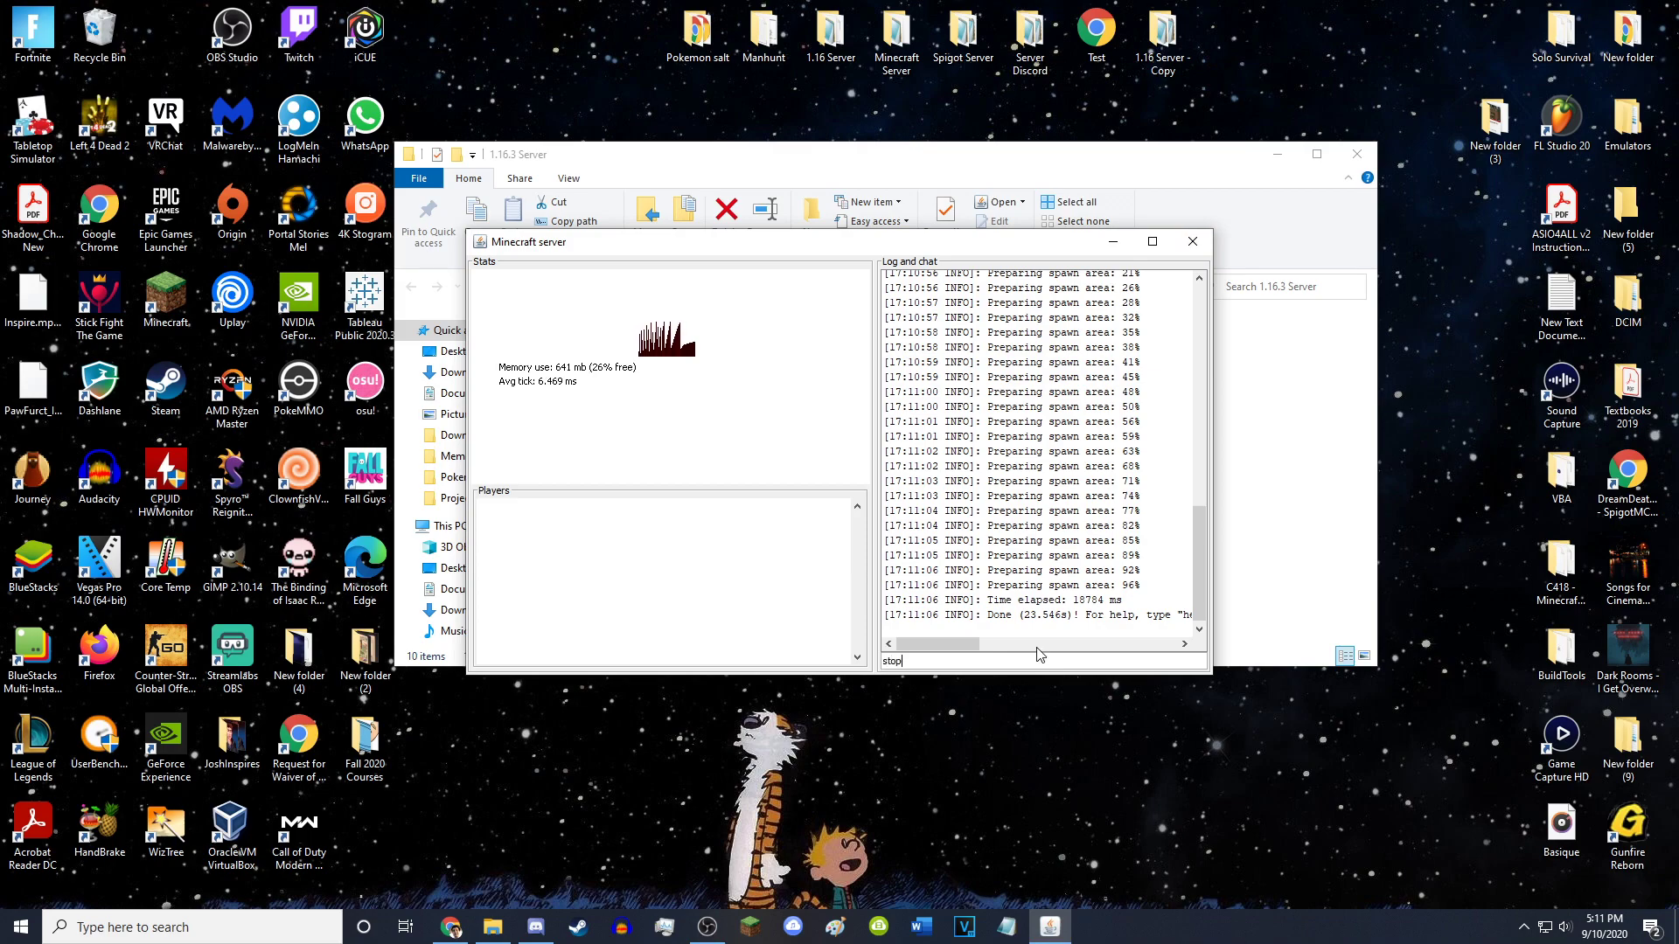
key("Return")
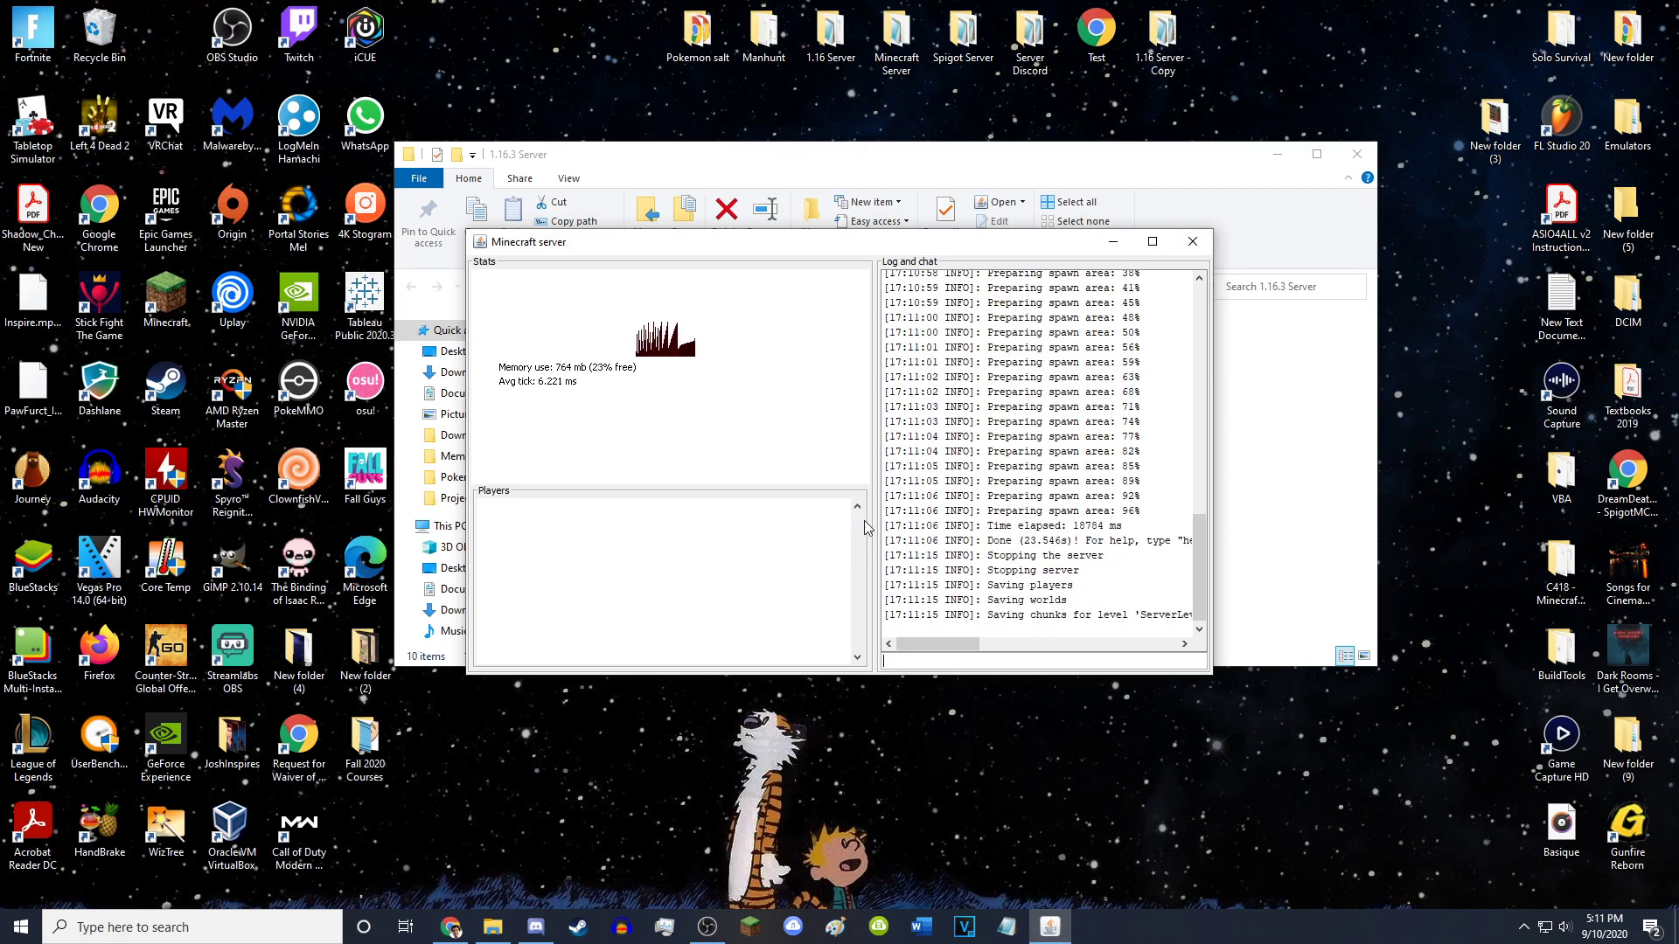
left_click(713, 426)
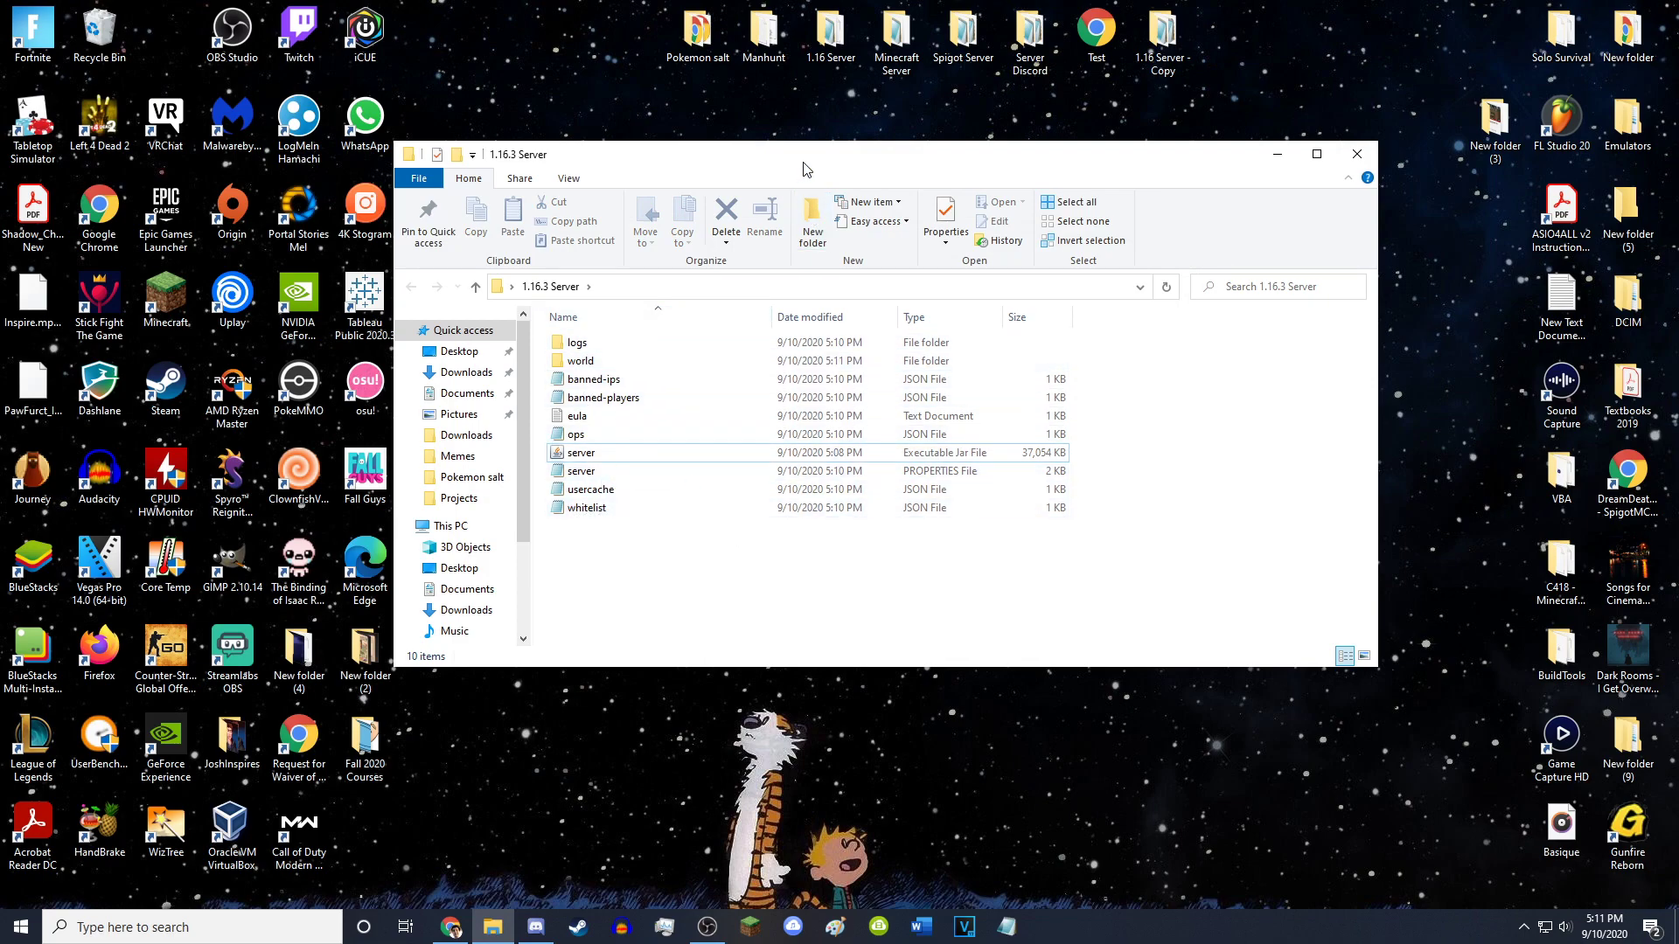
- Create a new text document with its default name in the 1.16.3 Server folder and open it
left_click_drag(807, 156, 719, 147)
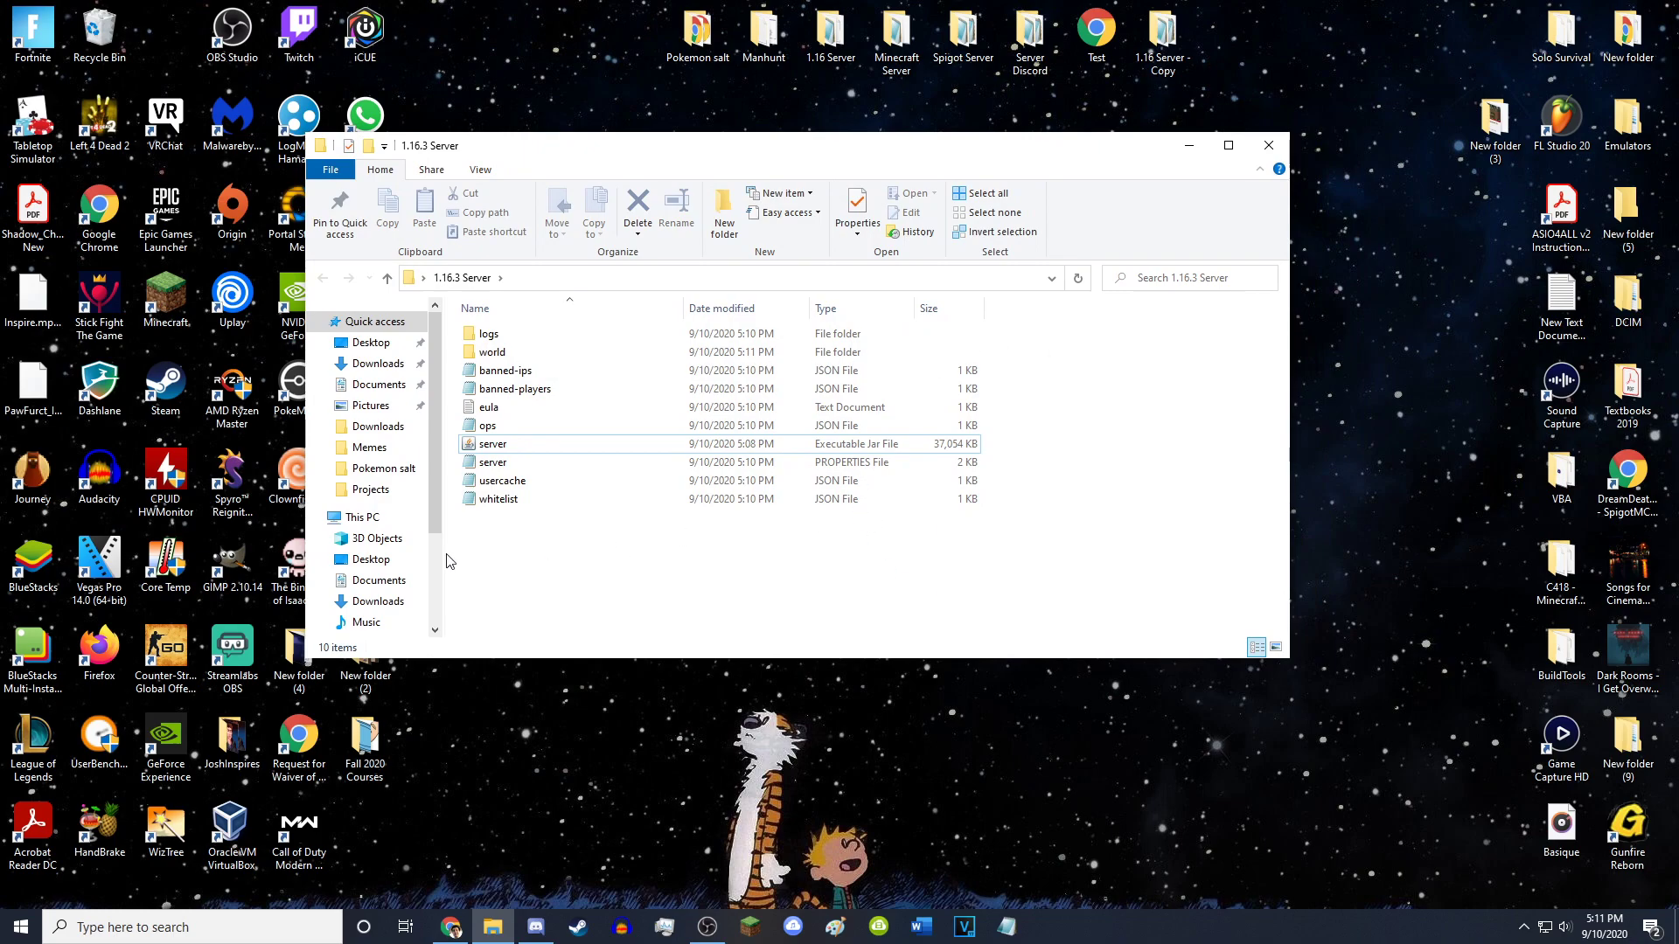
right_click(587, 555)
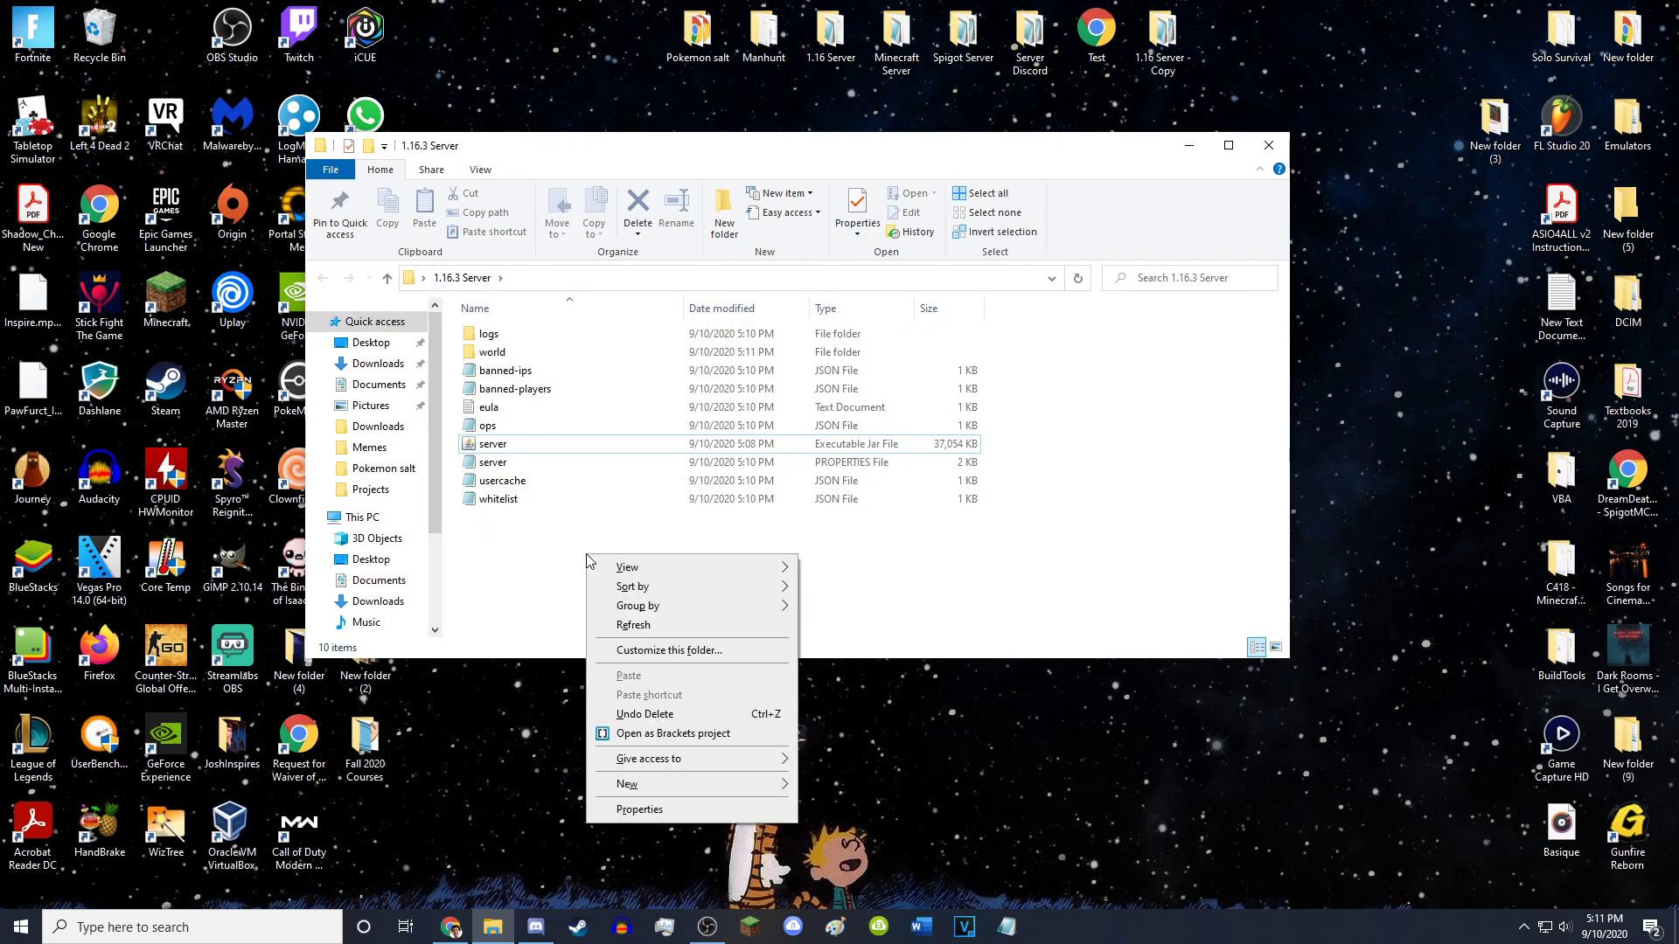
mouse_move(628, 786)
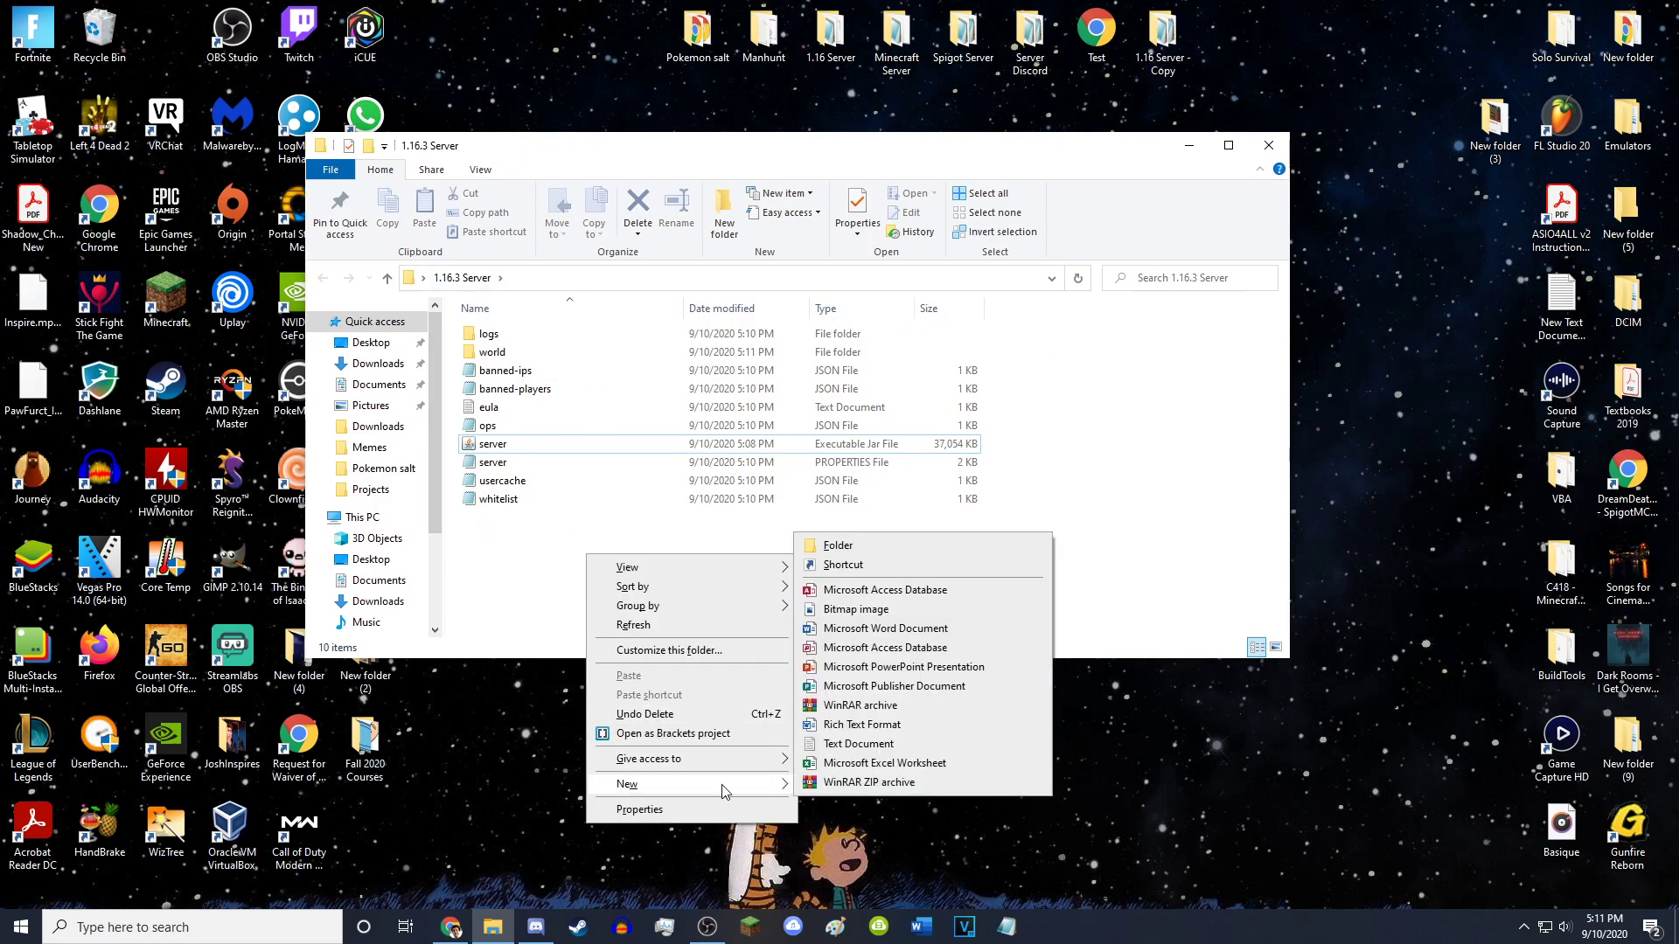
left_click(864, 743)
key("Return")
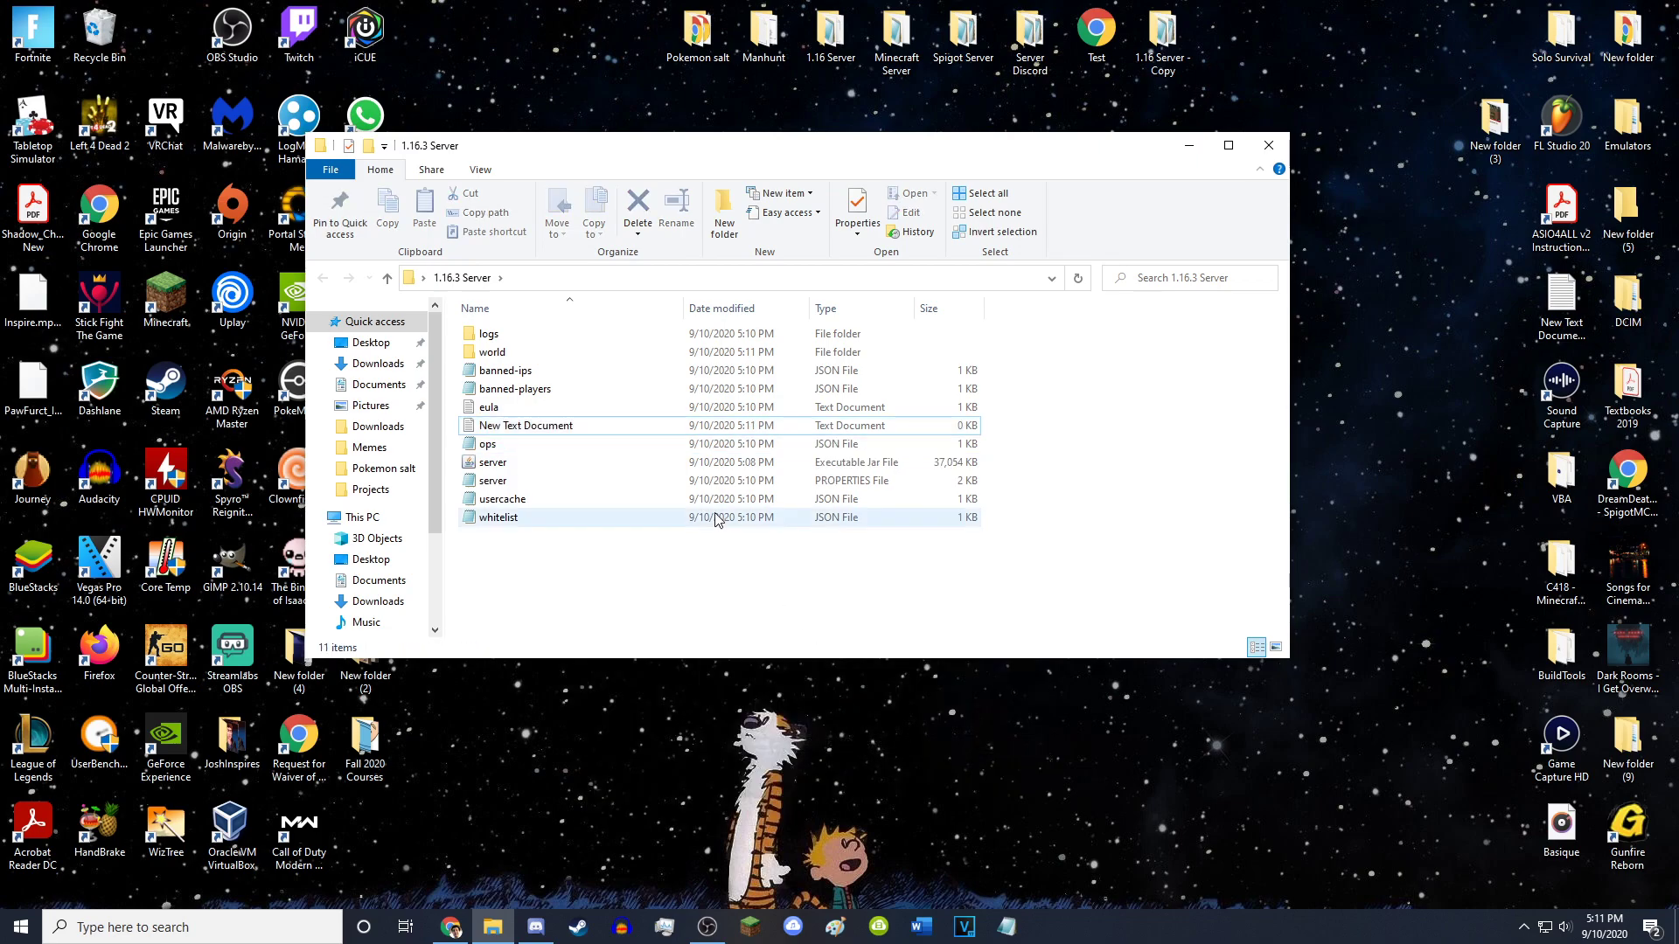
double_click(553, 427)
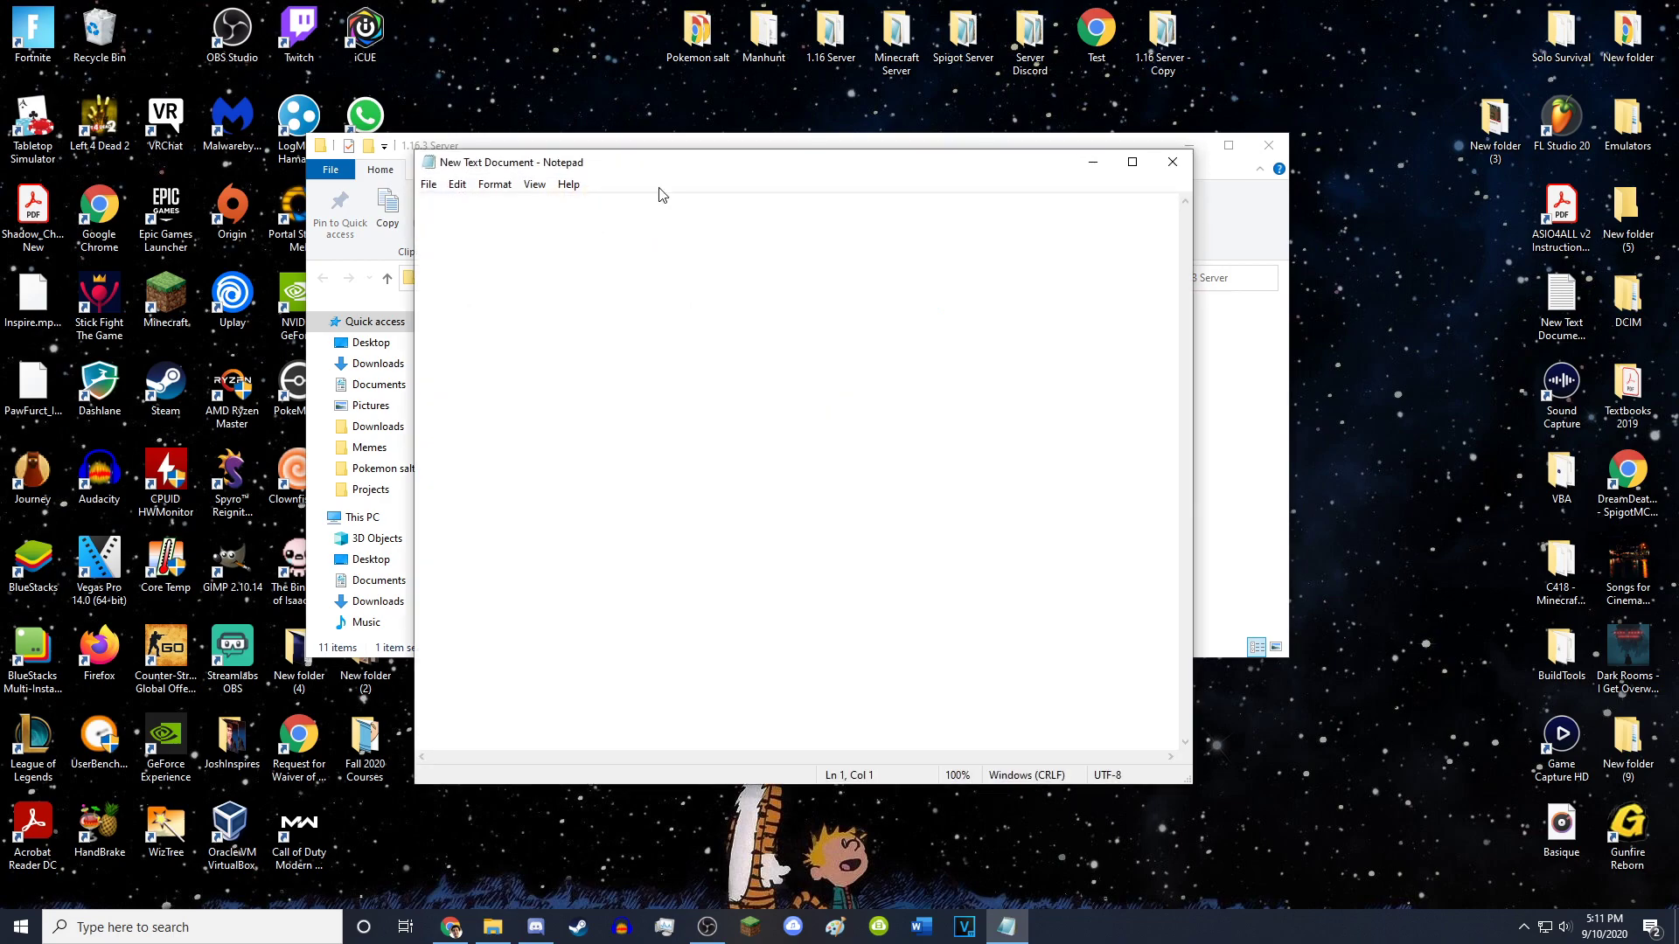
- Copy the java launch command from the Minecraft server download page in the browser and paste it into the blank Notepad document
left_click(452, 927)
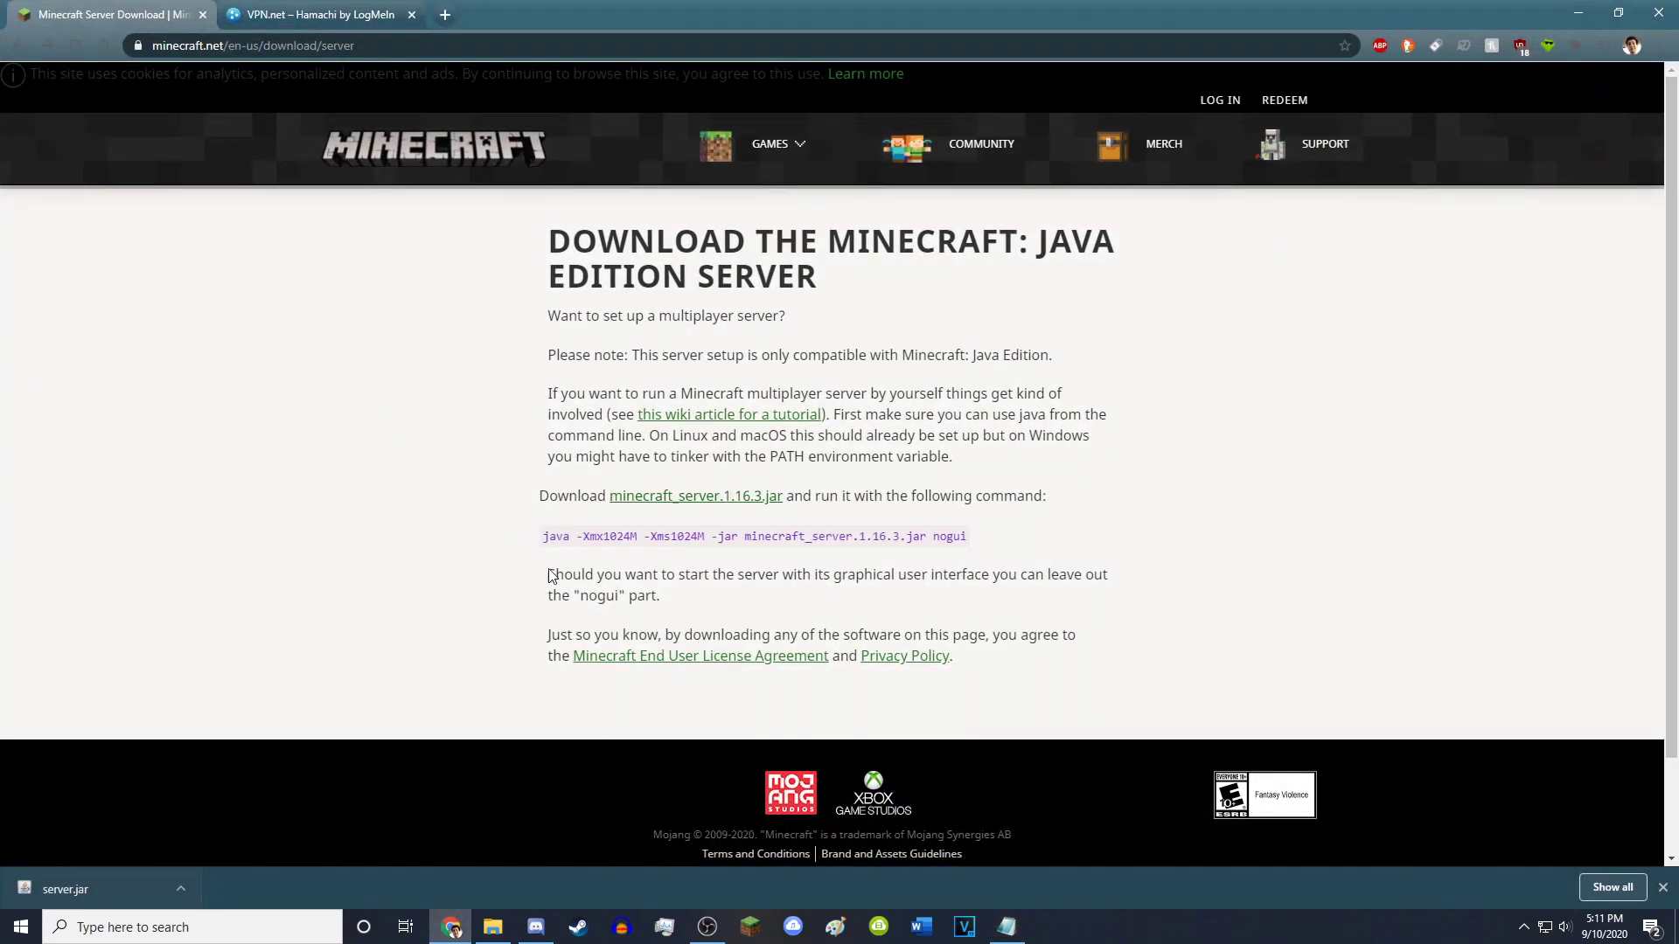
left_click_drag(546, 537, 975, 542)
right_click(962, 536)
left_click(973, 549)
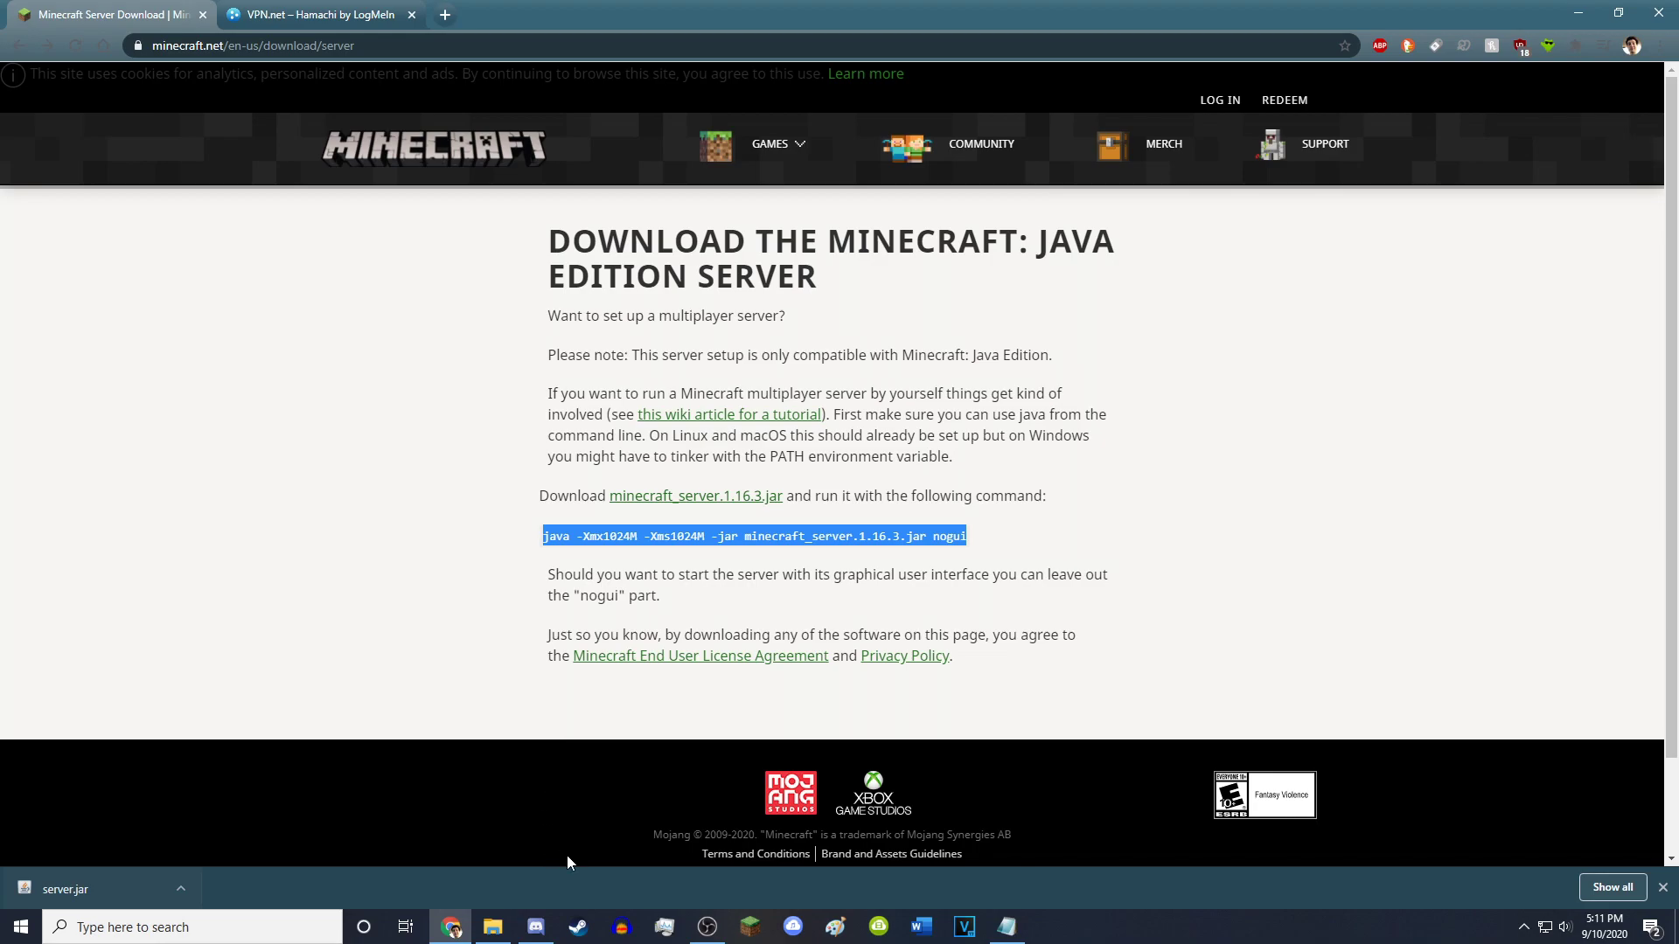
left_click(1006, 926)
right_click(570, 234)
left_click(614, 313)
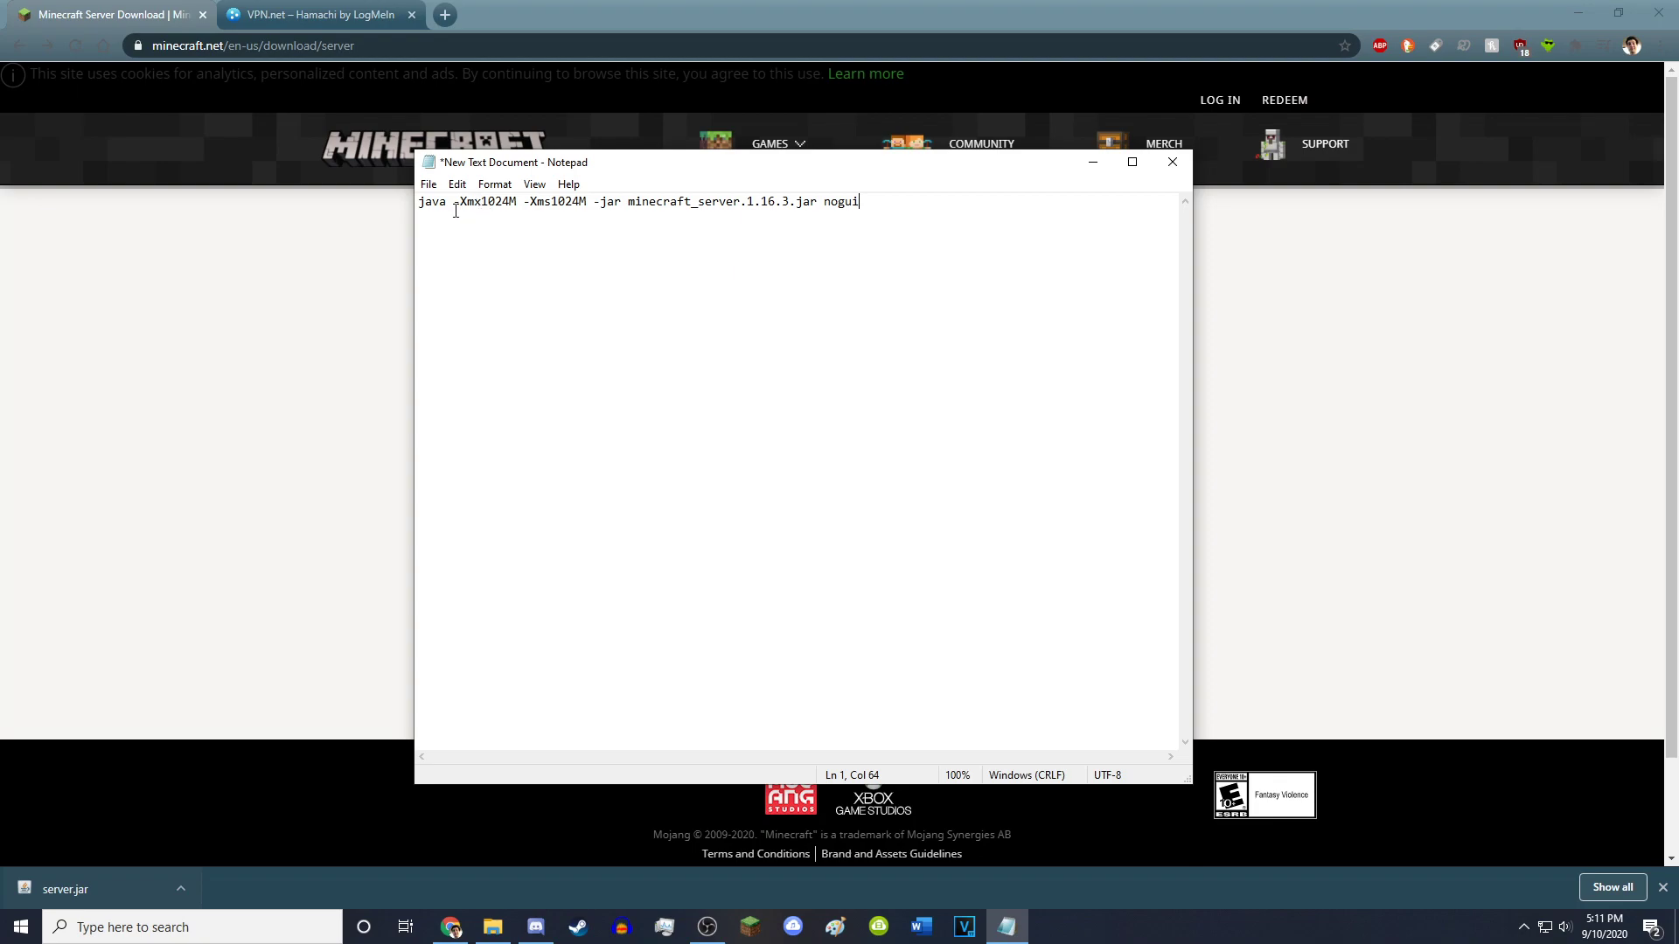
- Set both memory values in the launch command to 4000, giving -Xmx4000M and -Xms4000M
left_click_drag(484, 203, 507, 204)
left_click(515, 206)
left_click_drag(498, 204, 508, 202)
left_click(515, 203)
left_click_drag(482, 201, 509, 200)
type("4000")
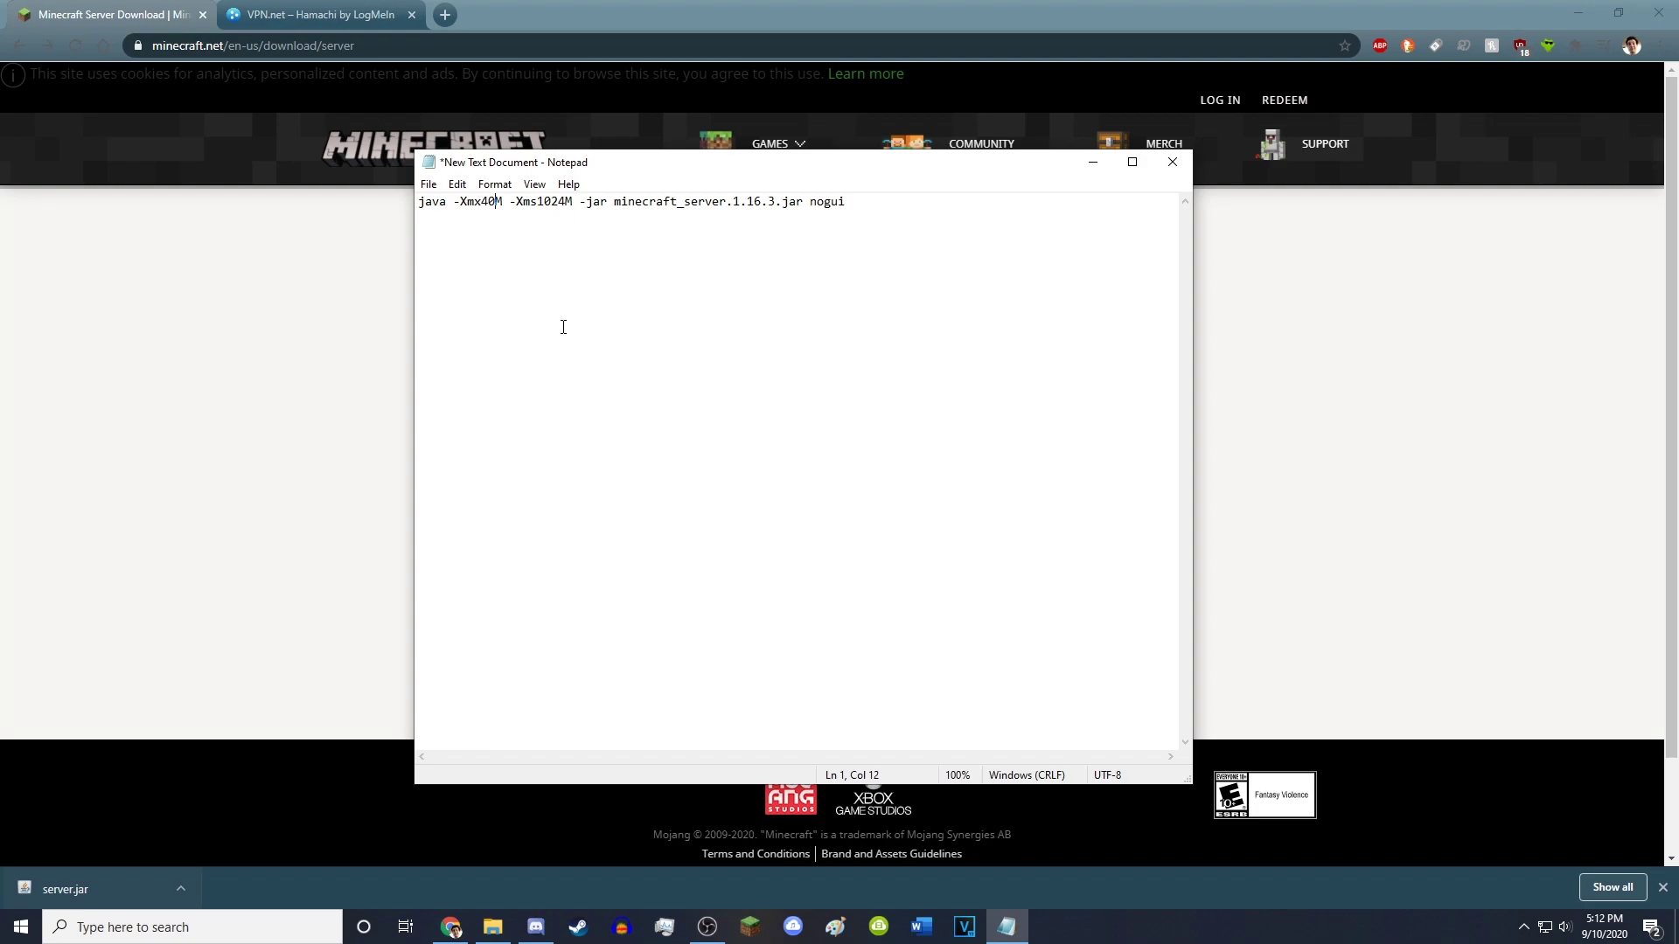
left_click_drag(555, 203, 578, 204)
type("490")
type("00")
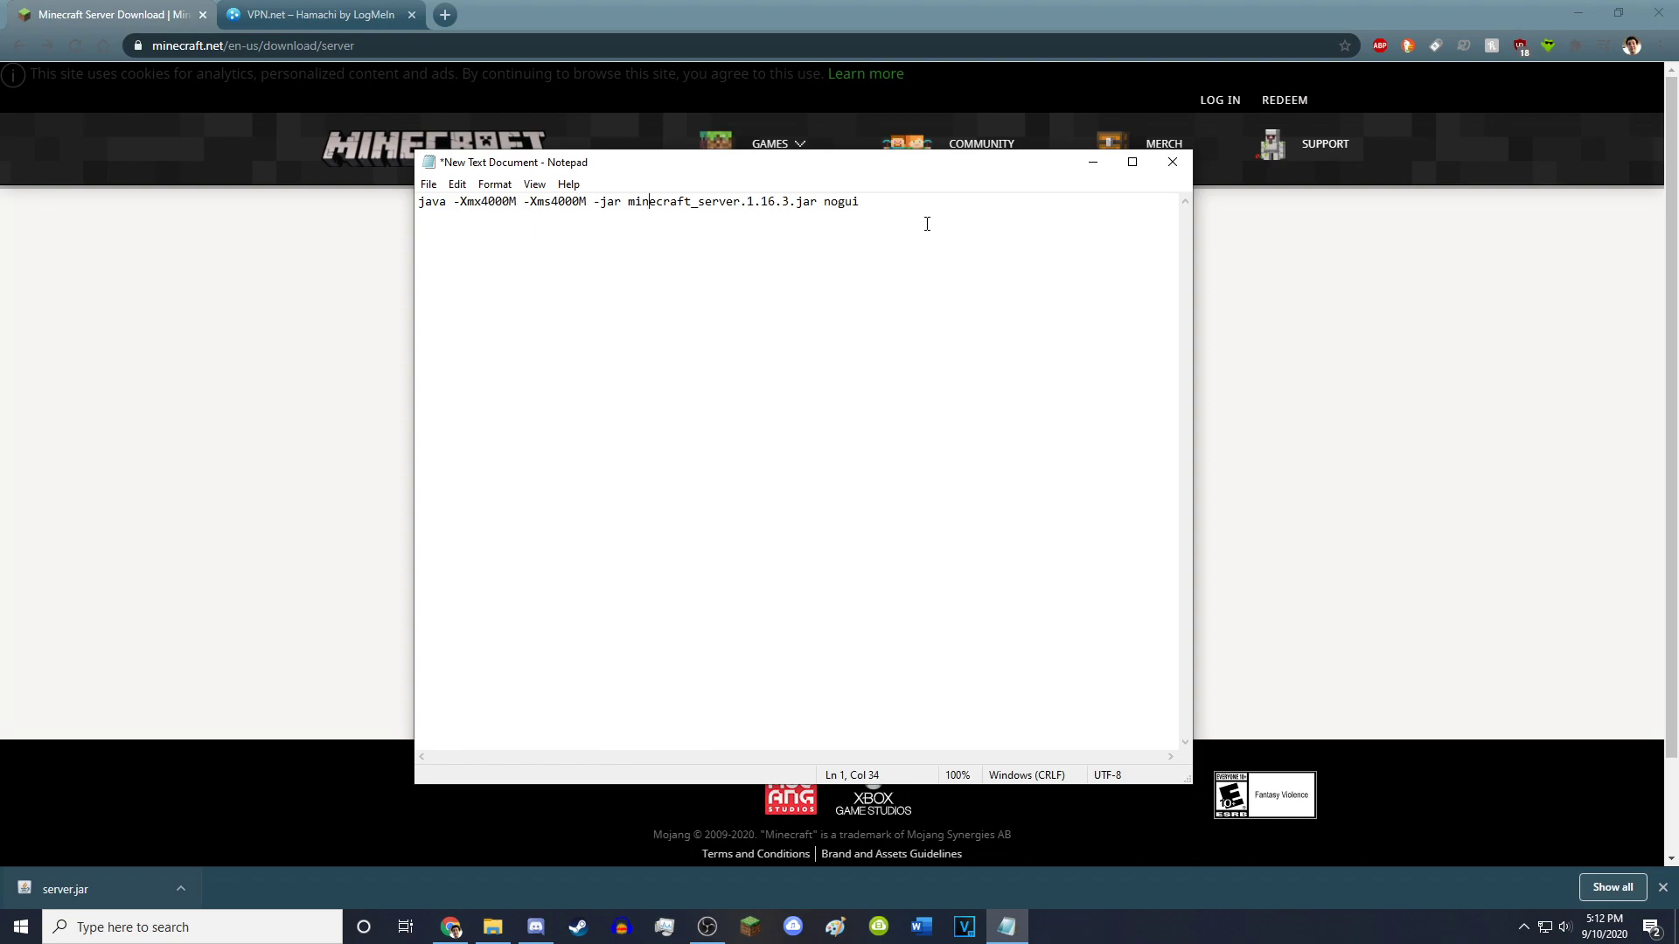
- Save the document as start.bat in the 1.16.3 Server folder with the file type All Files
left_click(428, 185)
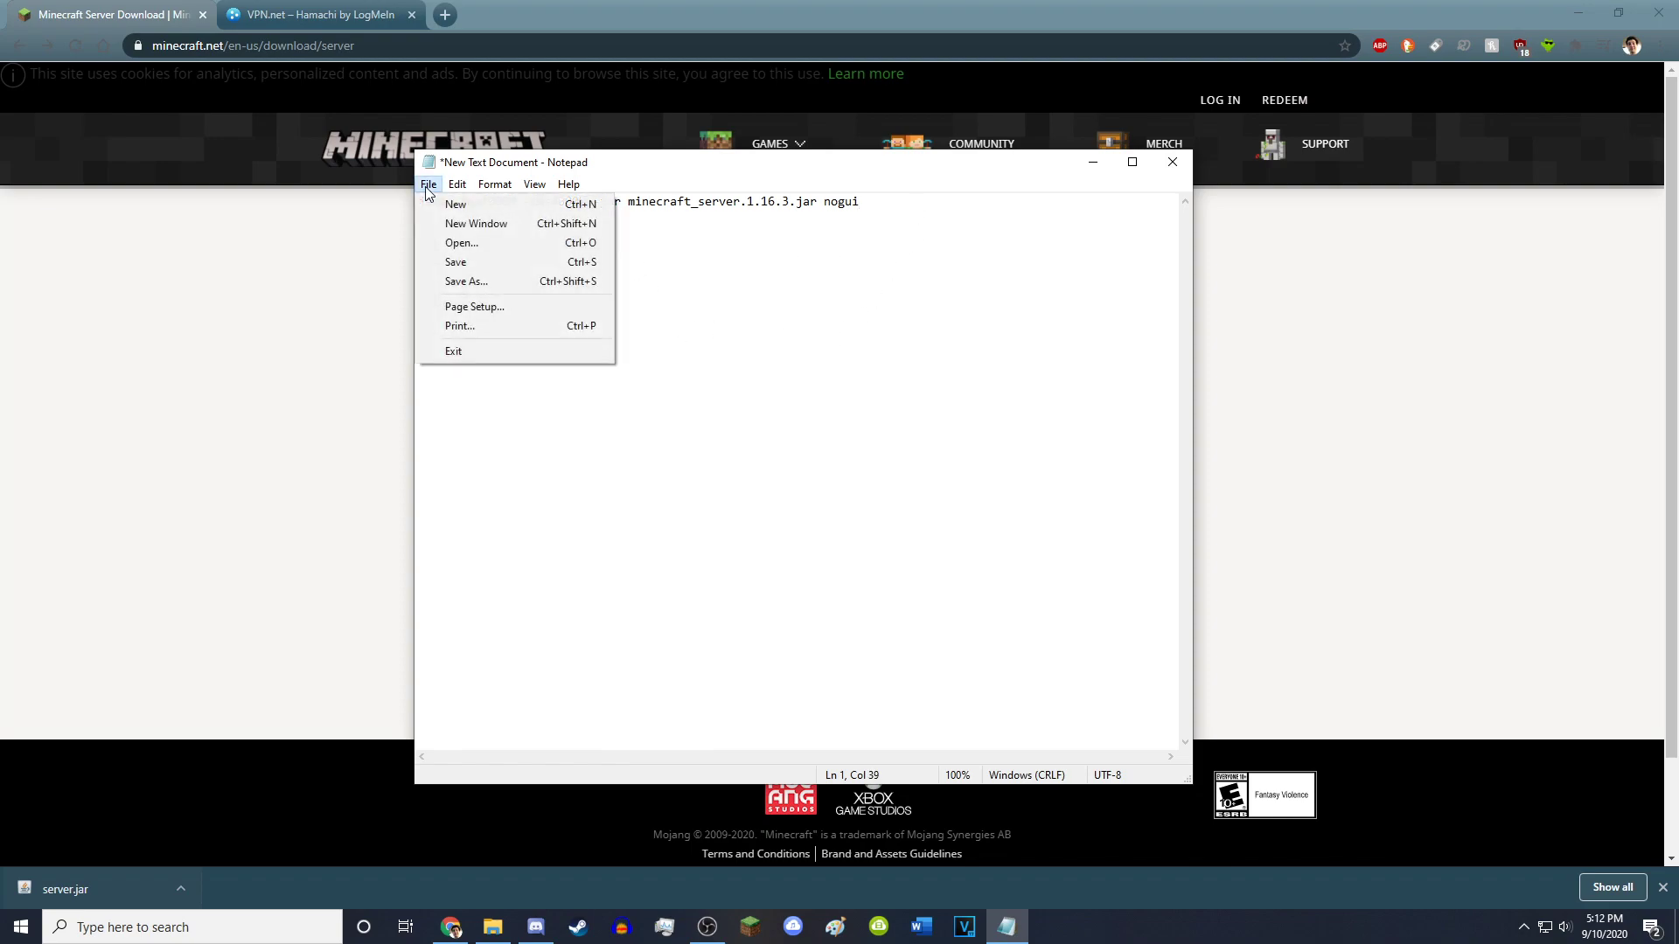
left_click(448, 282)
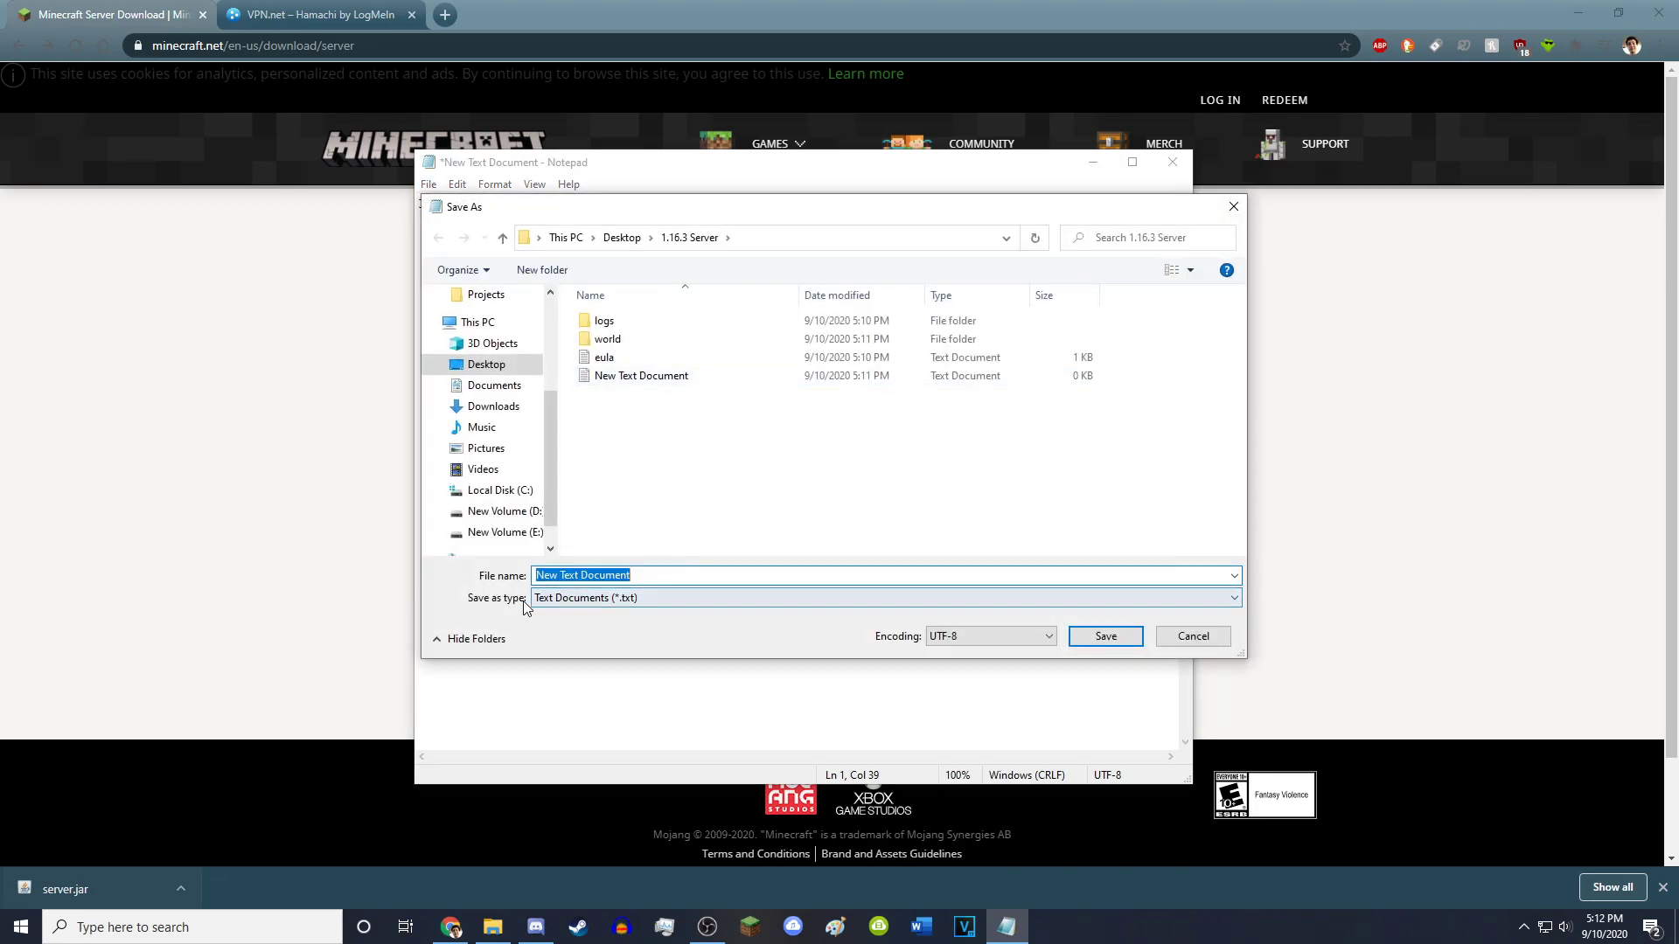
left_click(623, 601)
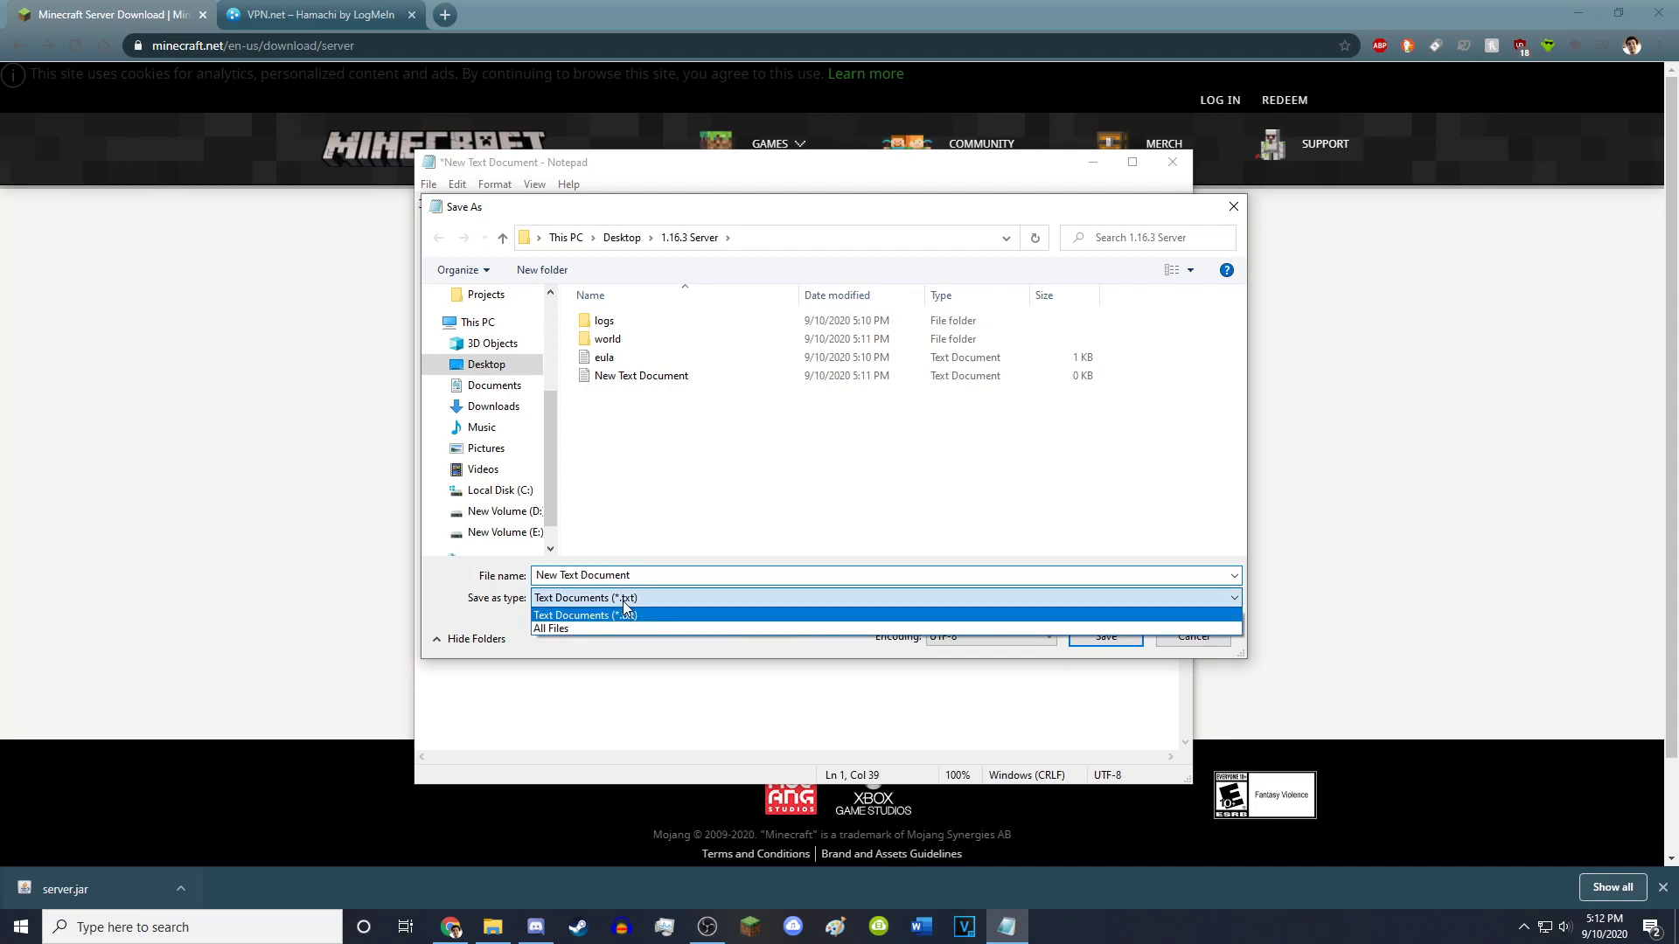
left_click(598, 629)
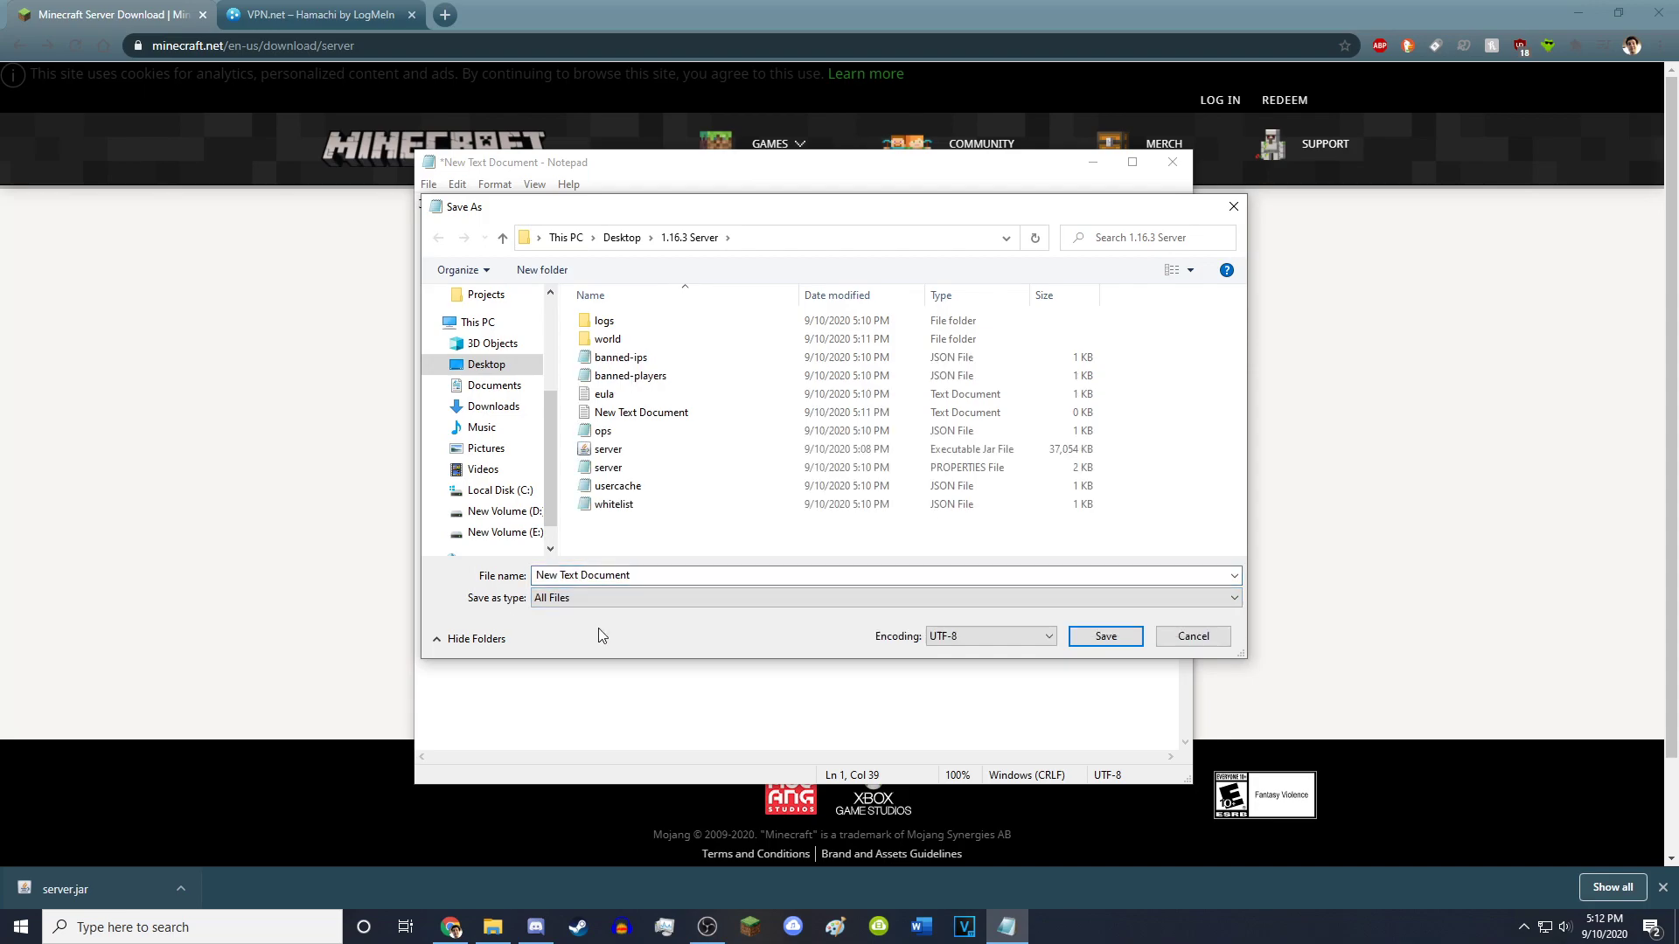
left_click(609, 577)
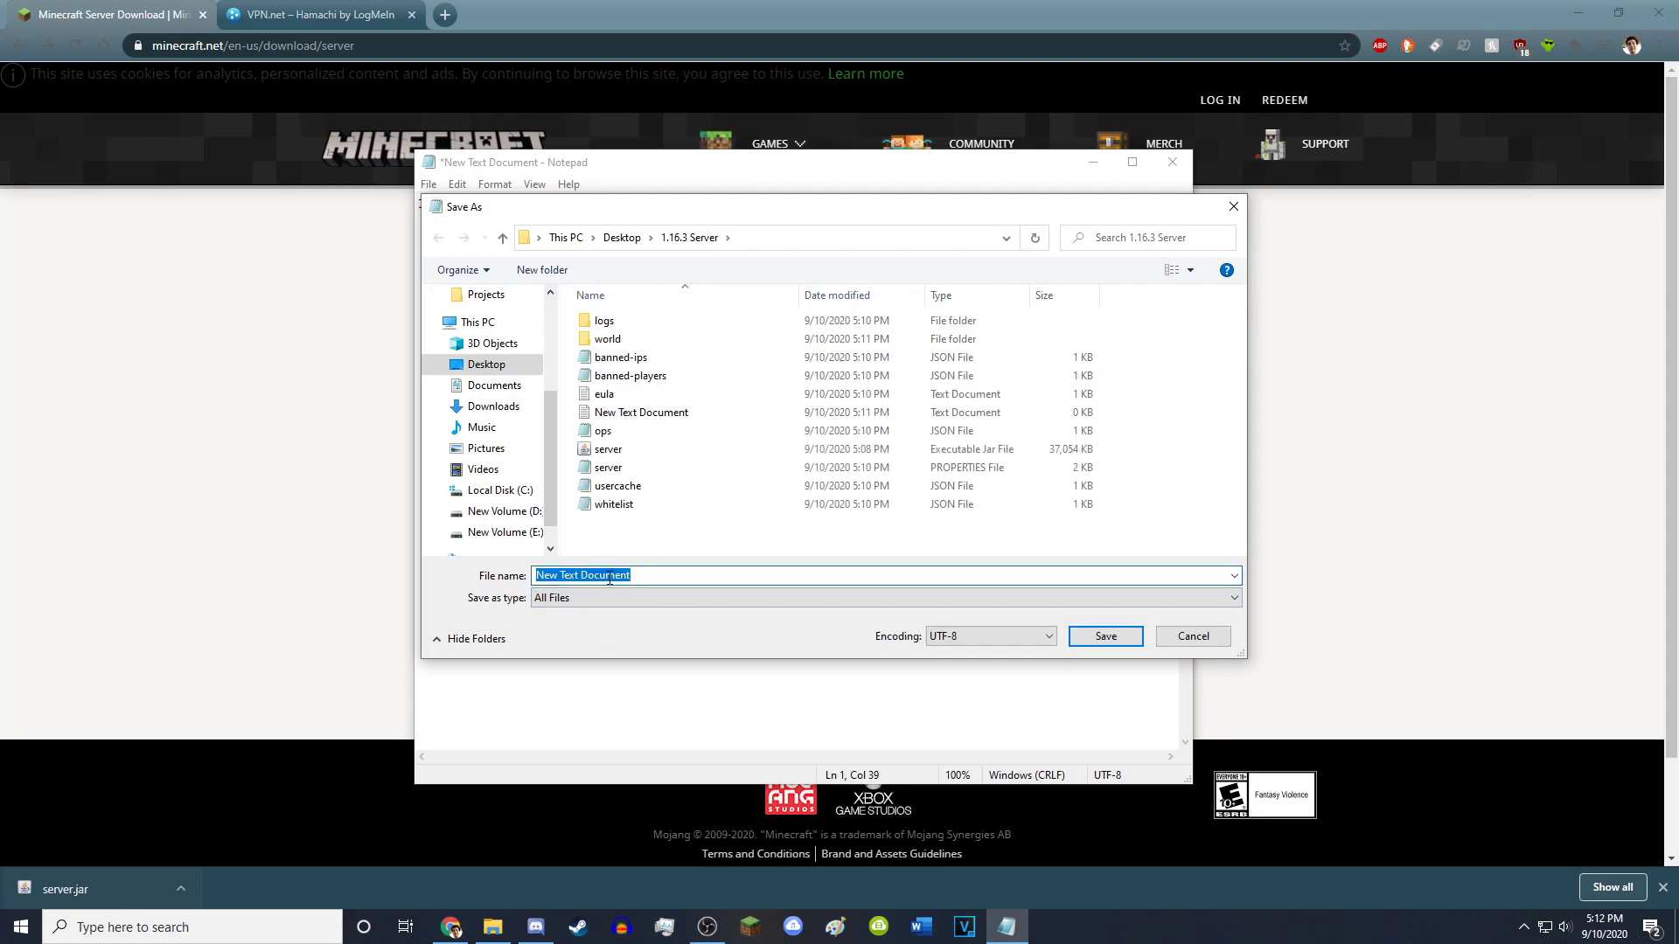
type("start.bat")
left_click(1105, 636)
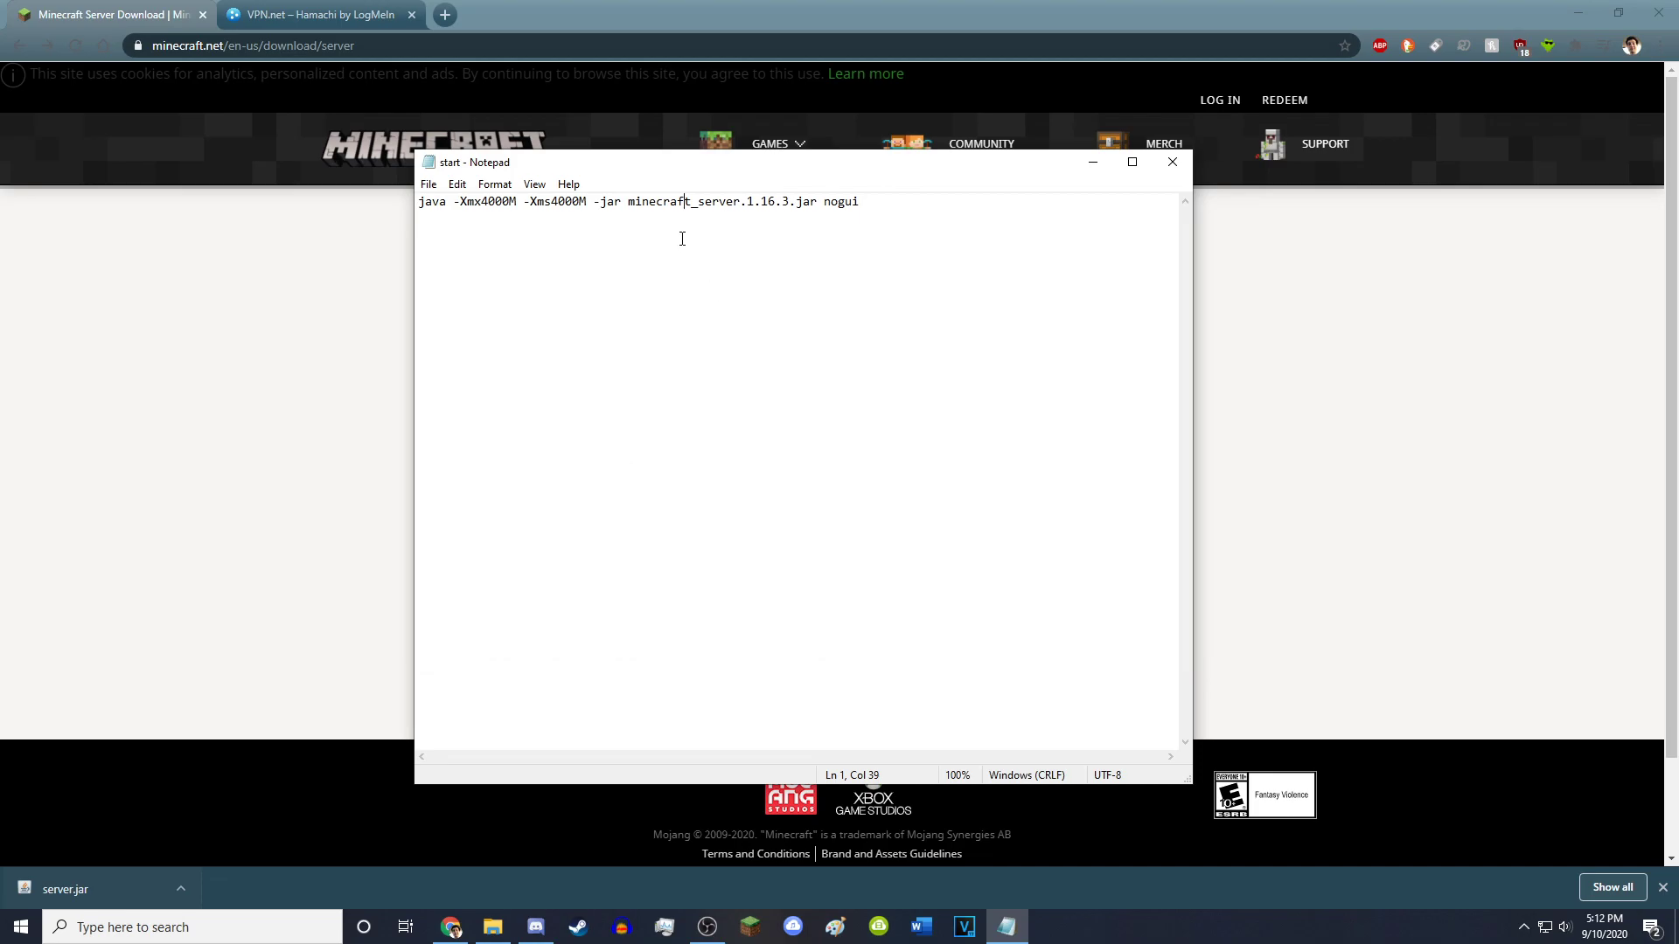
- Close the document, return to the 1.16.3 Server folder, and open the start batch file for editing in Notepad
left_click(1173, 161)
left_click(1579, 12)
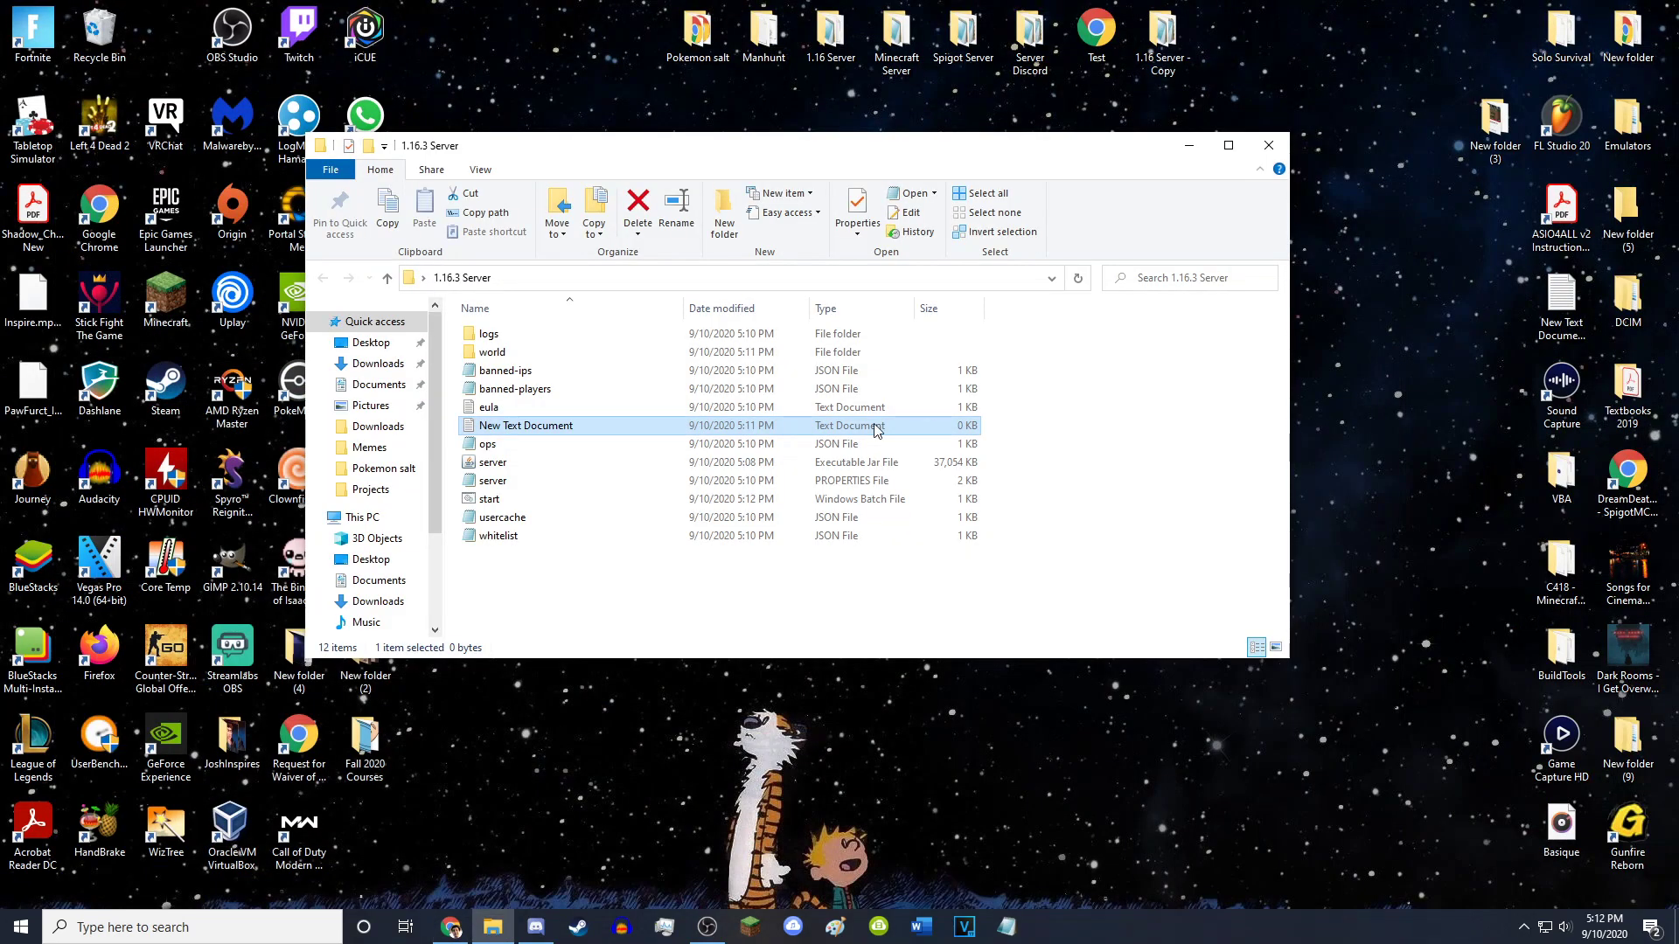
left_click(490, 504)
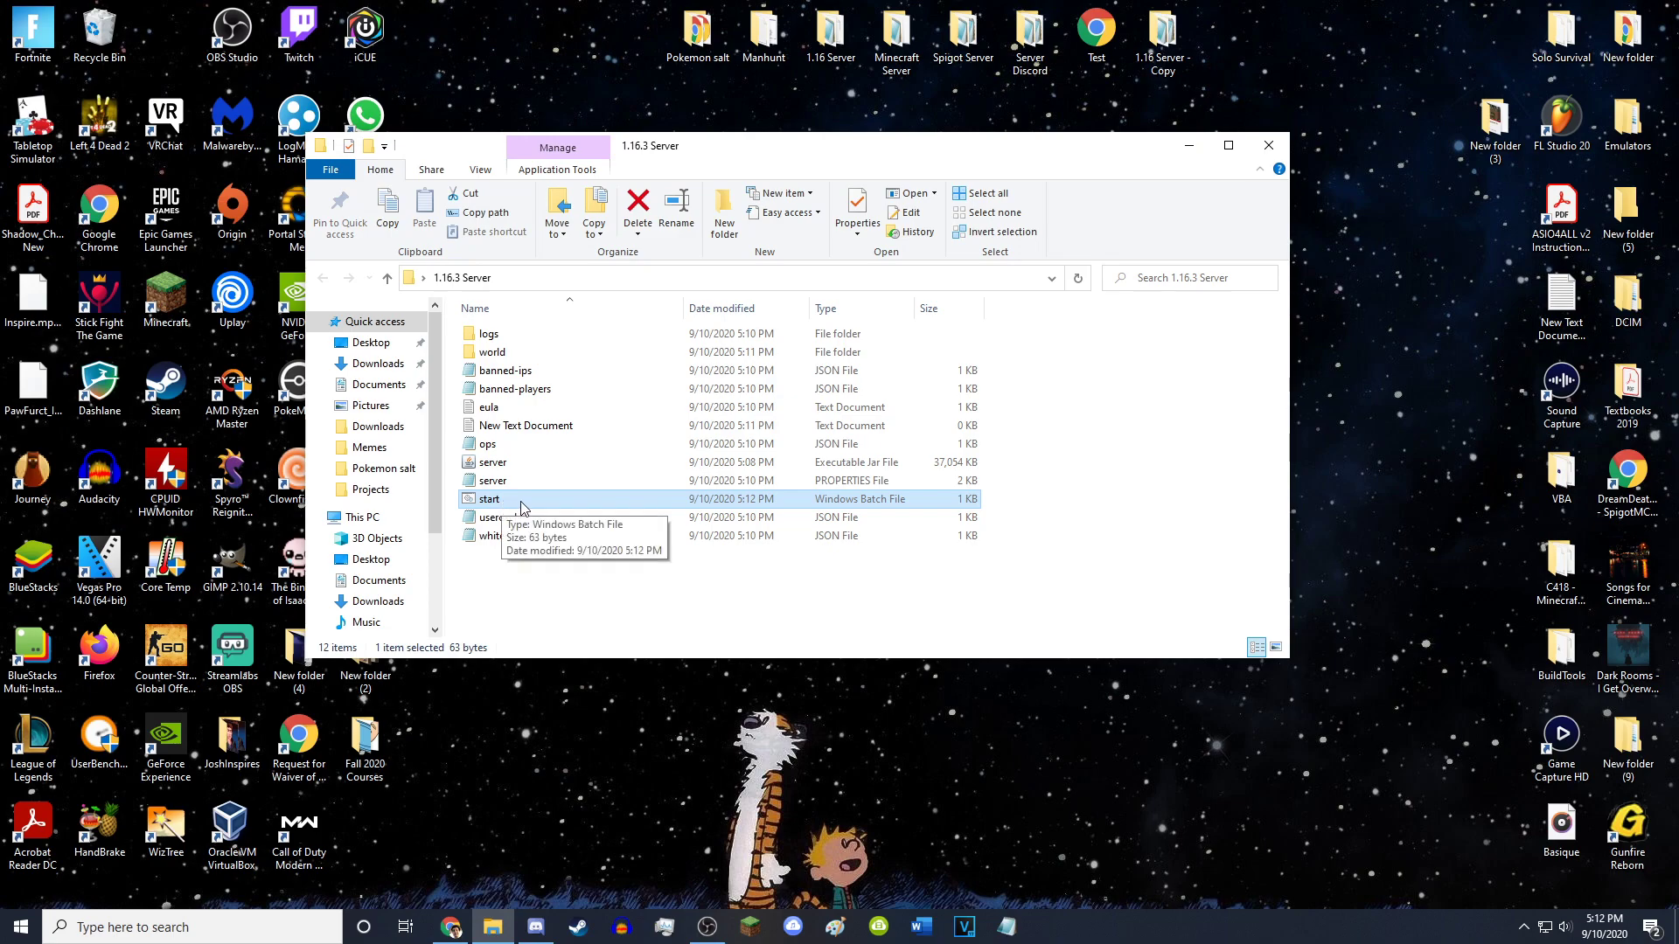
right_click(521, 507)
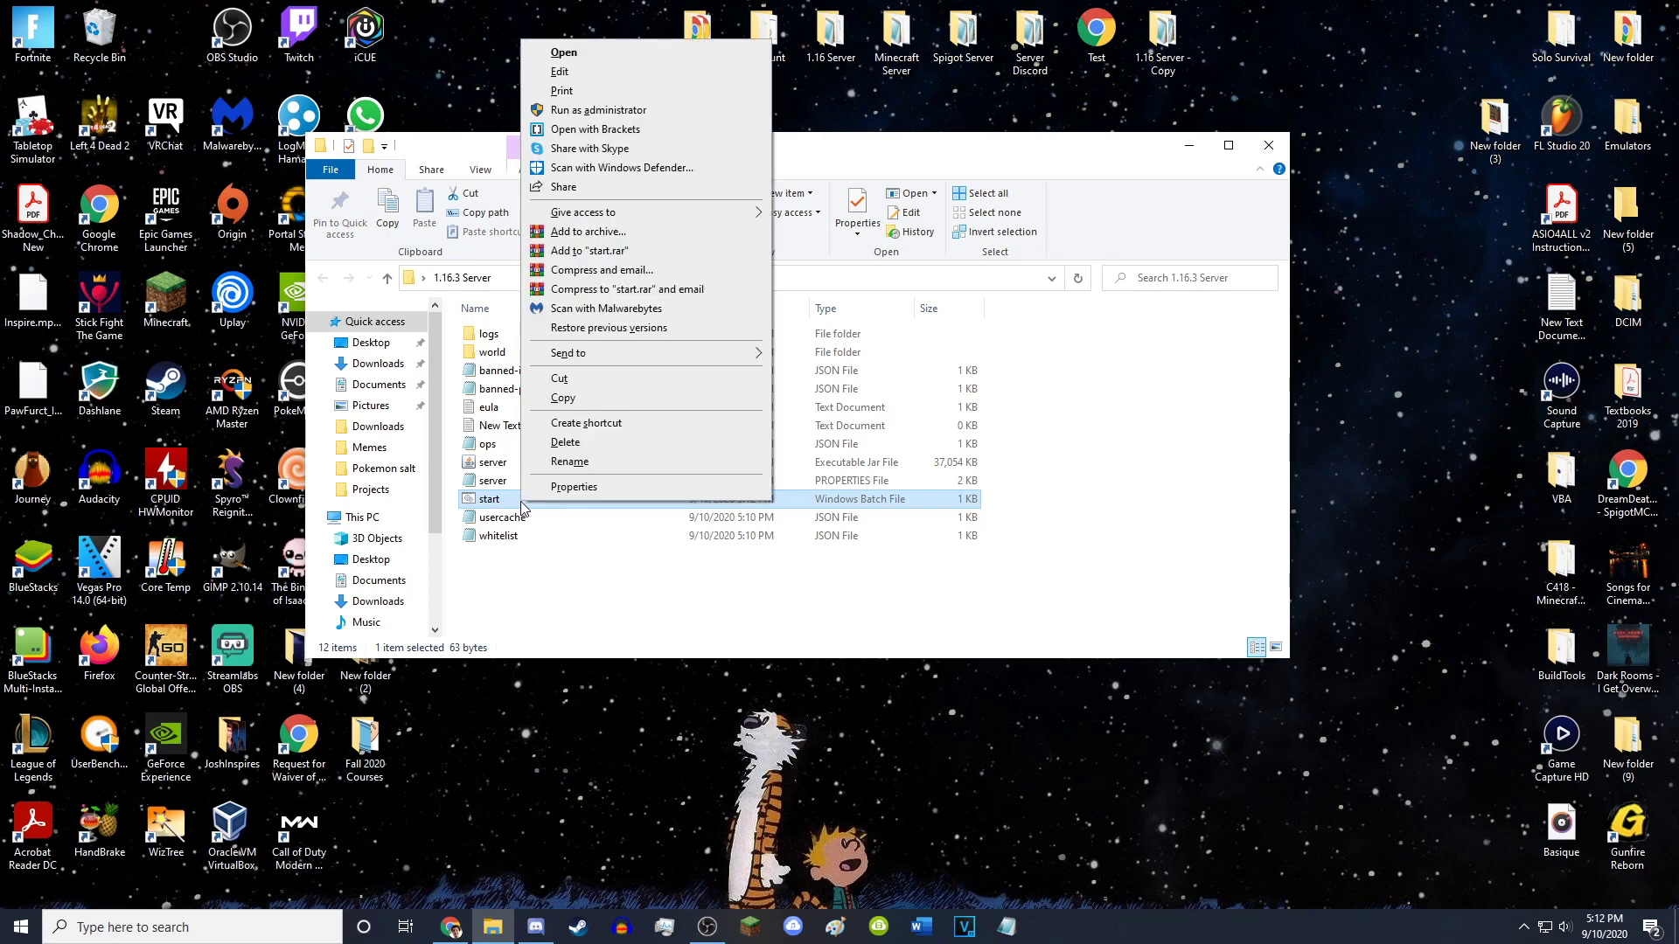
left_click(564, 71)
left_click_drag(607, 172, 924, 172)
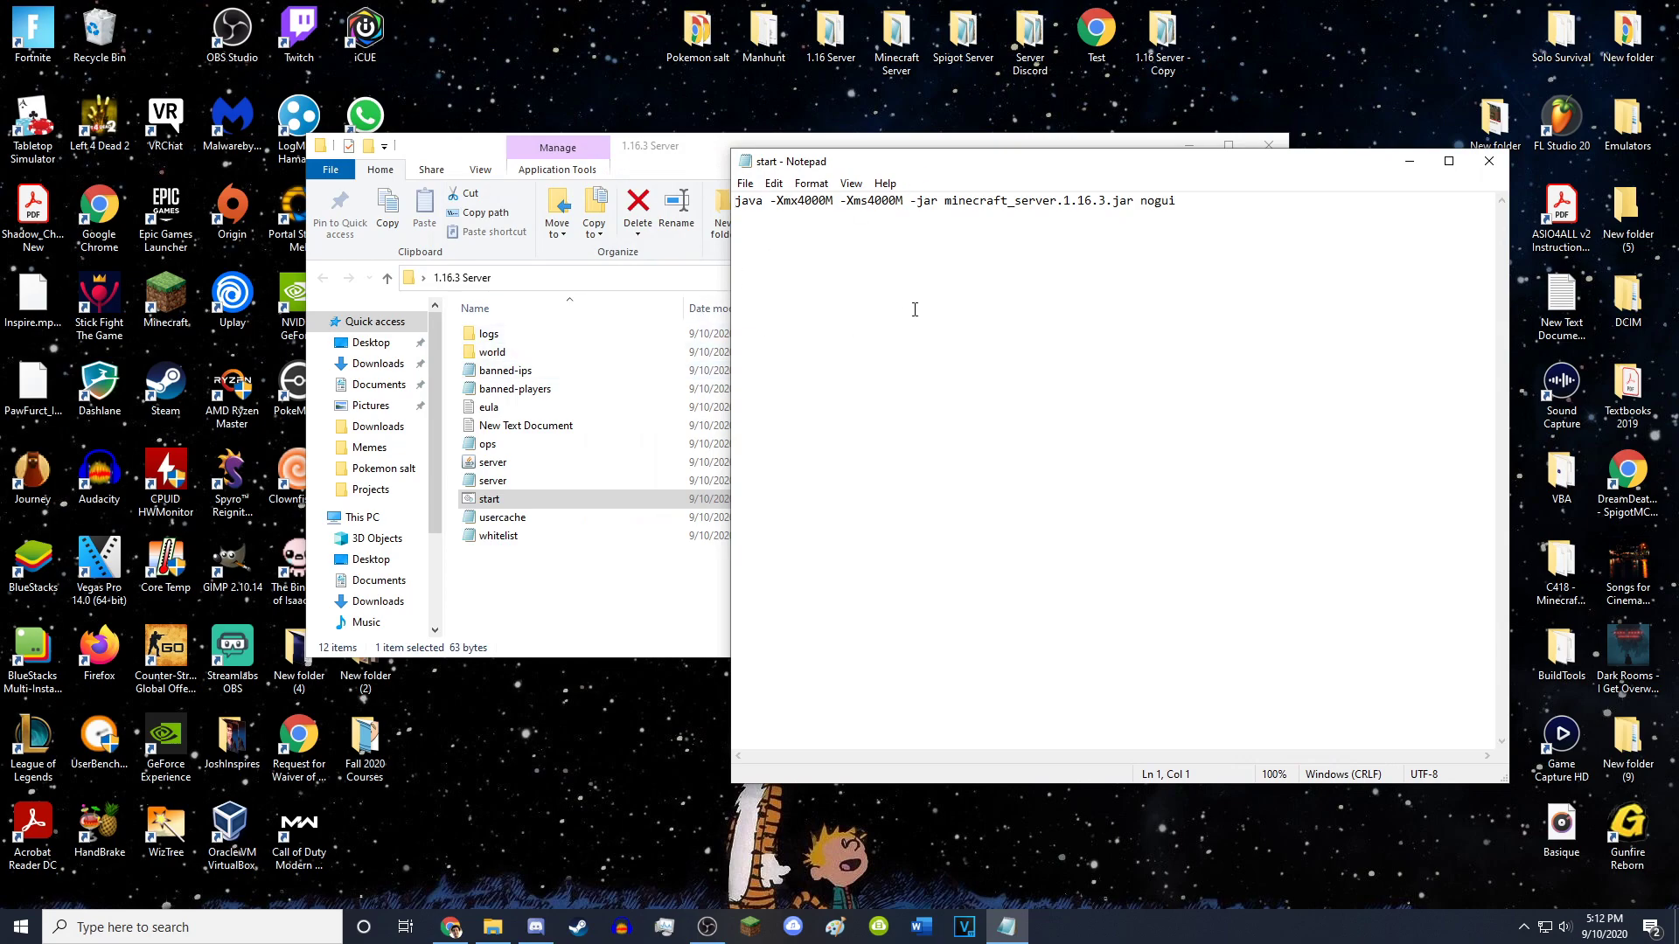
- Replace minecraft_server.1.16.3 with server in the launch command so it targets server.jar, and save and close the file
left_click_drag(947, 204, 1108, 206)
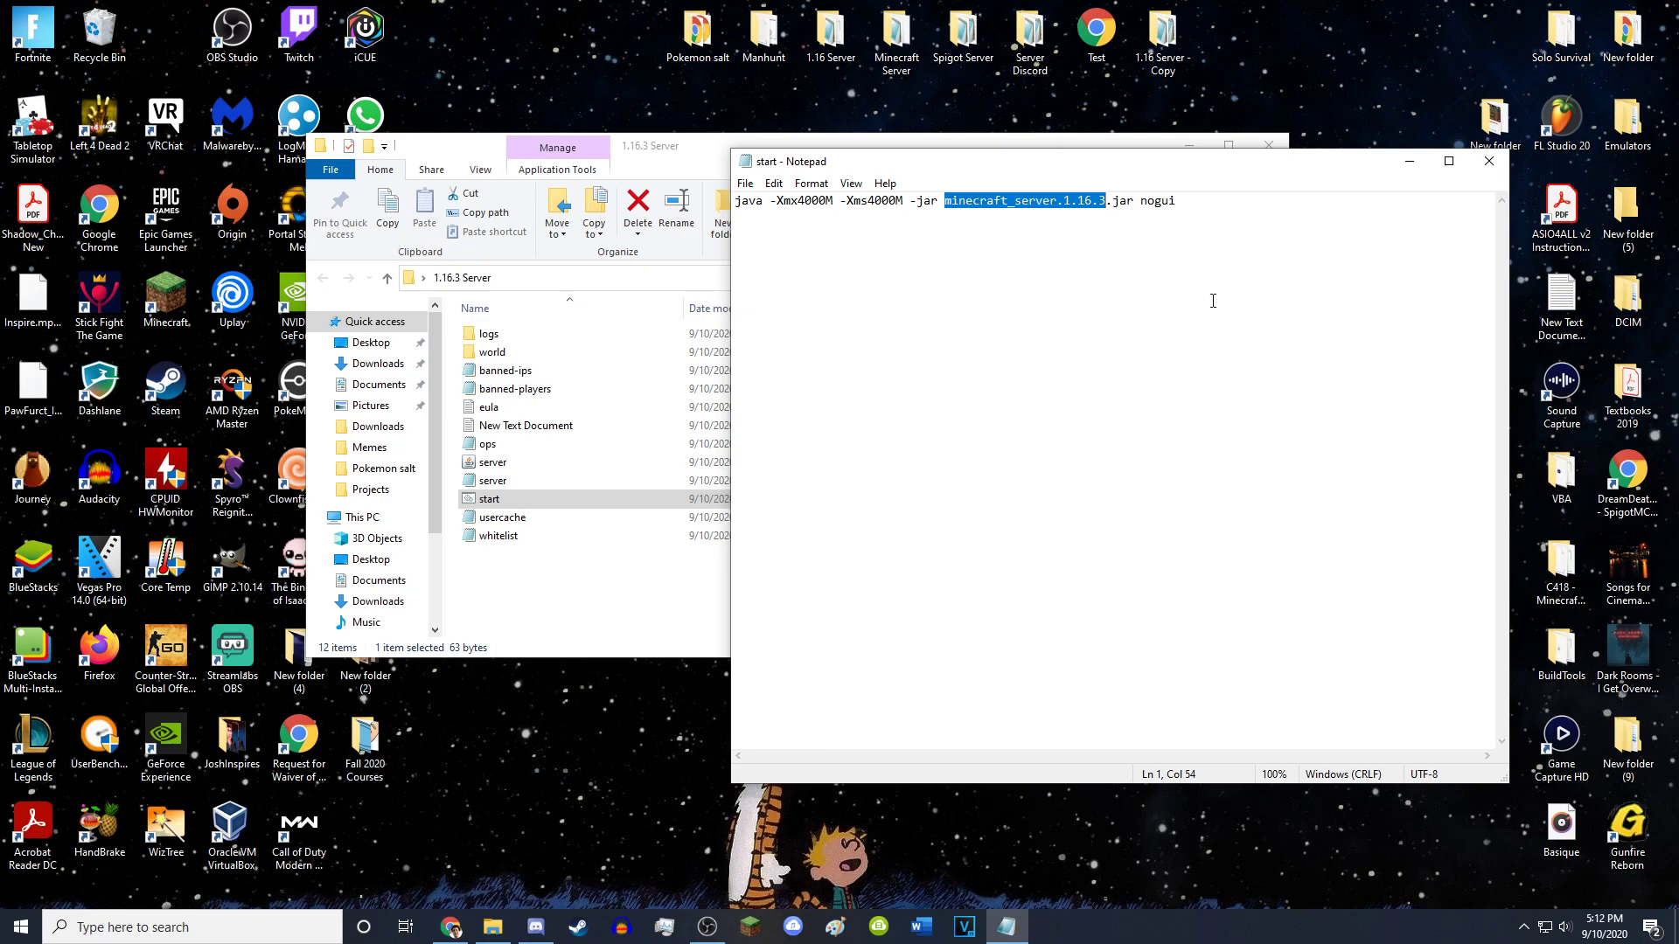
key("BackSpace")
type("server")
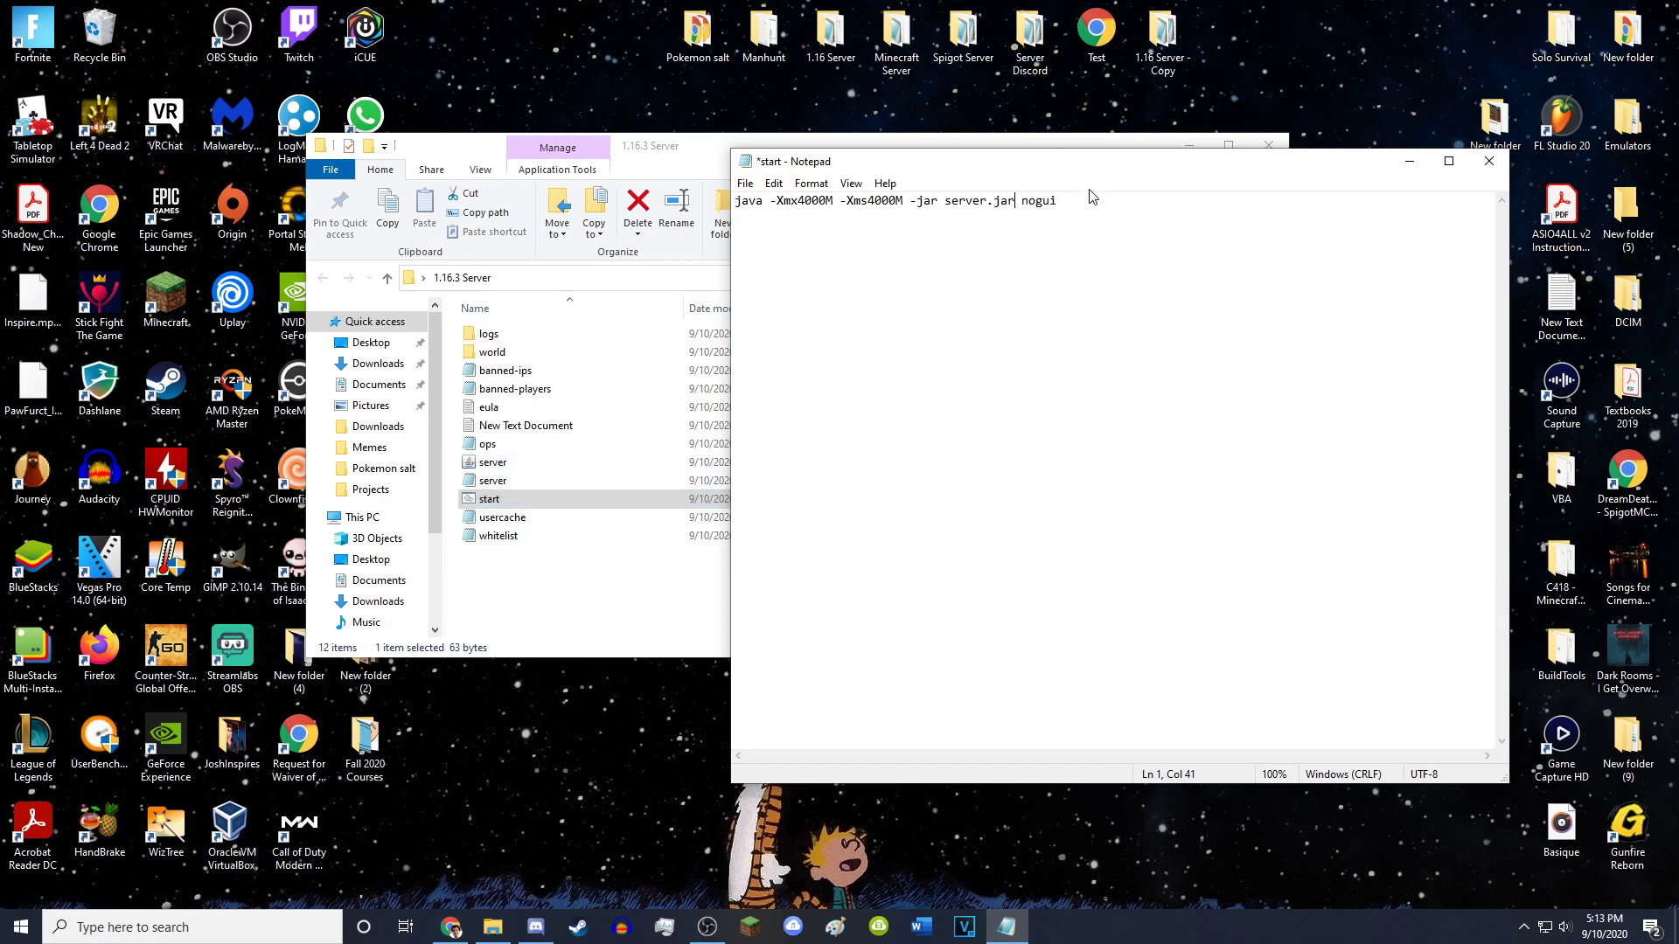
left_click(745, 182)
left_click(830, 261)
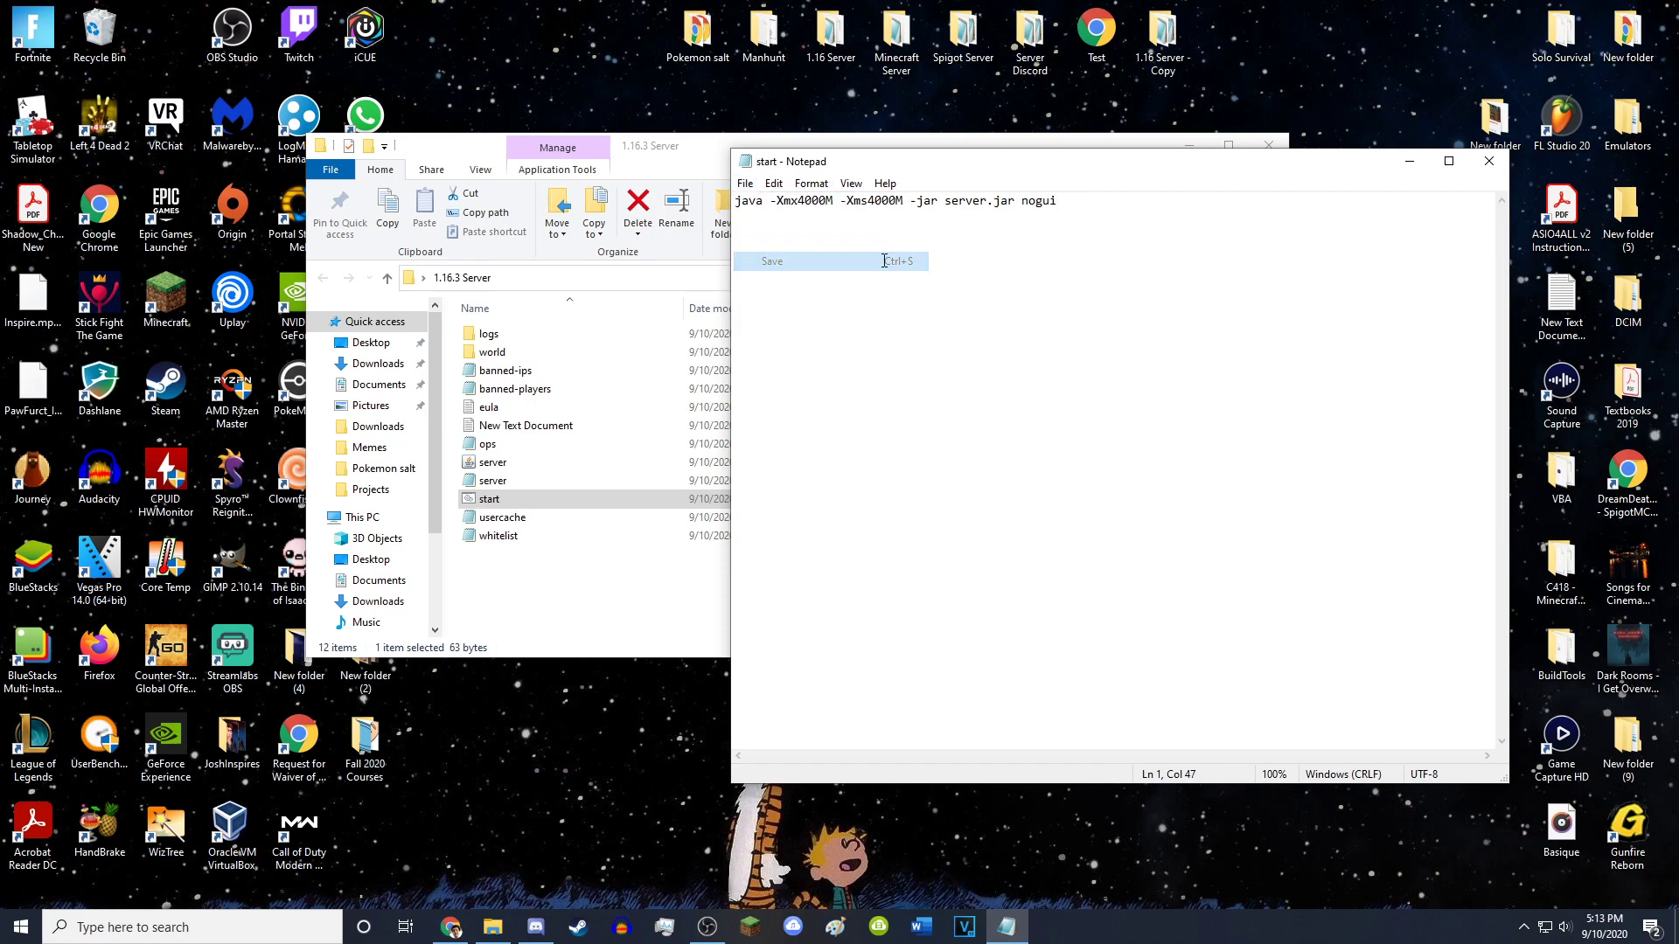
left_click(1486, 161)
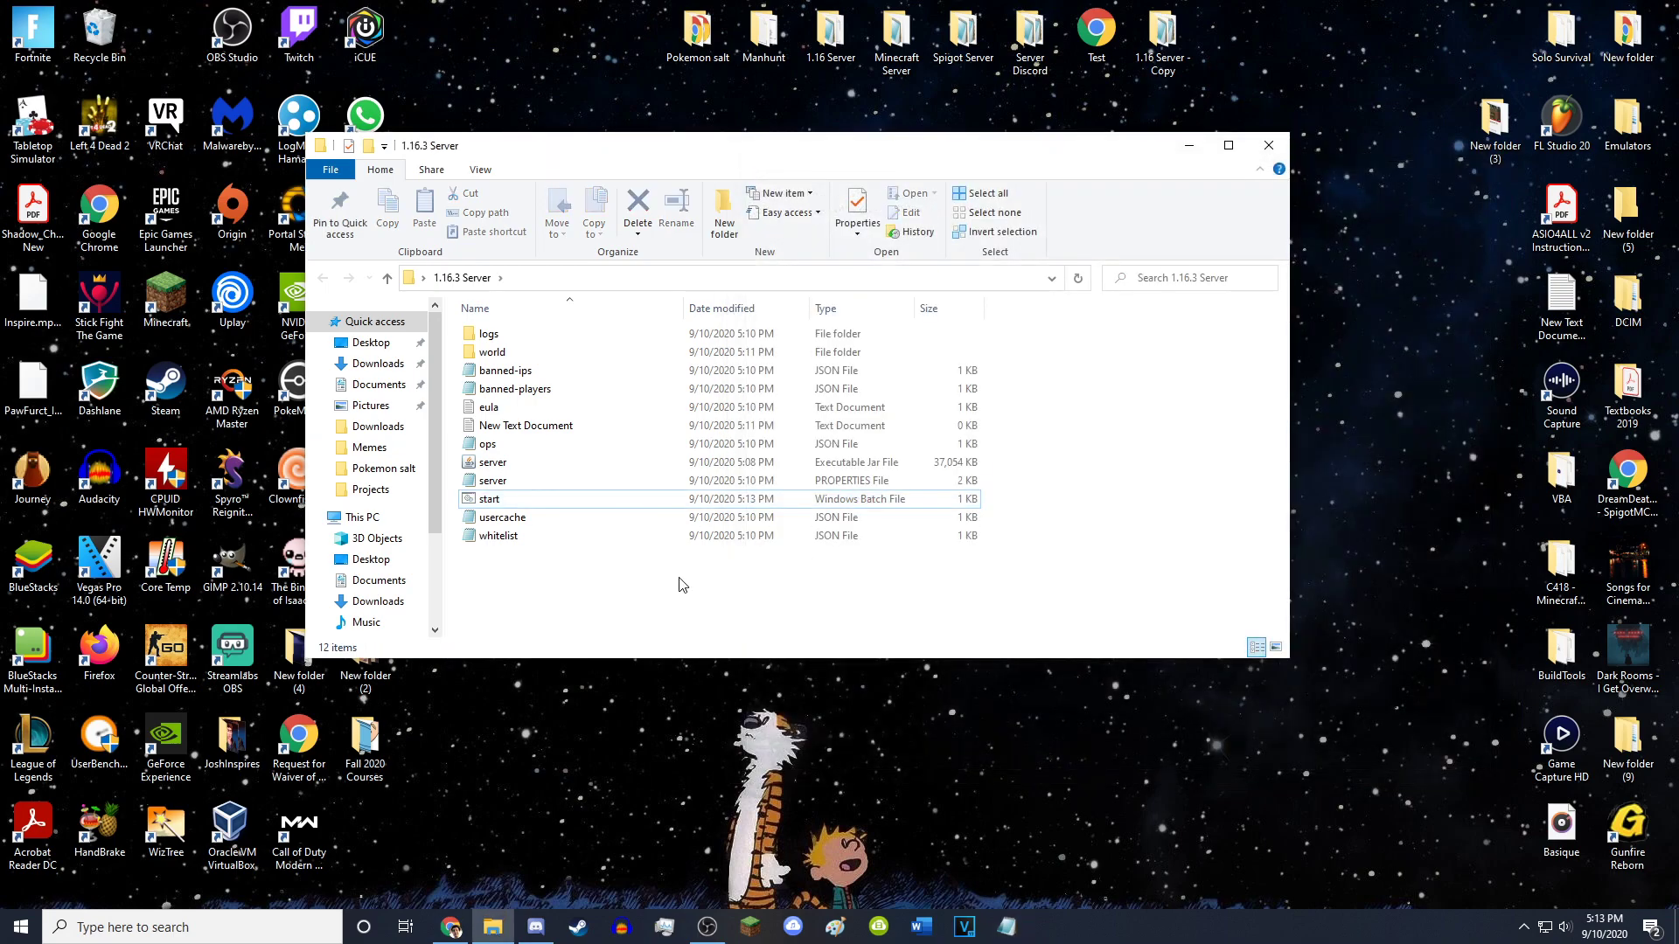
- Run the start batch file to launch the Minecraft server, let it finish loading, and close the server console
left_click(525, 497)
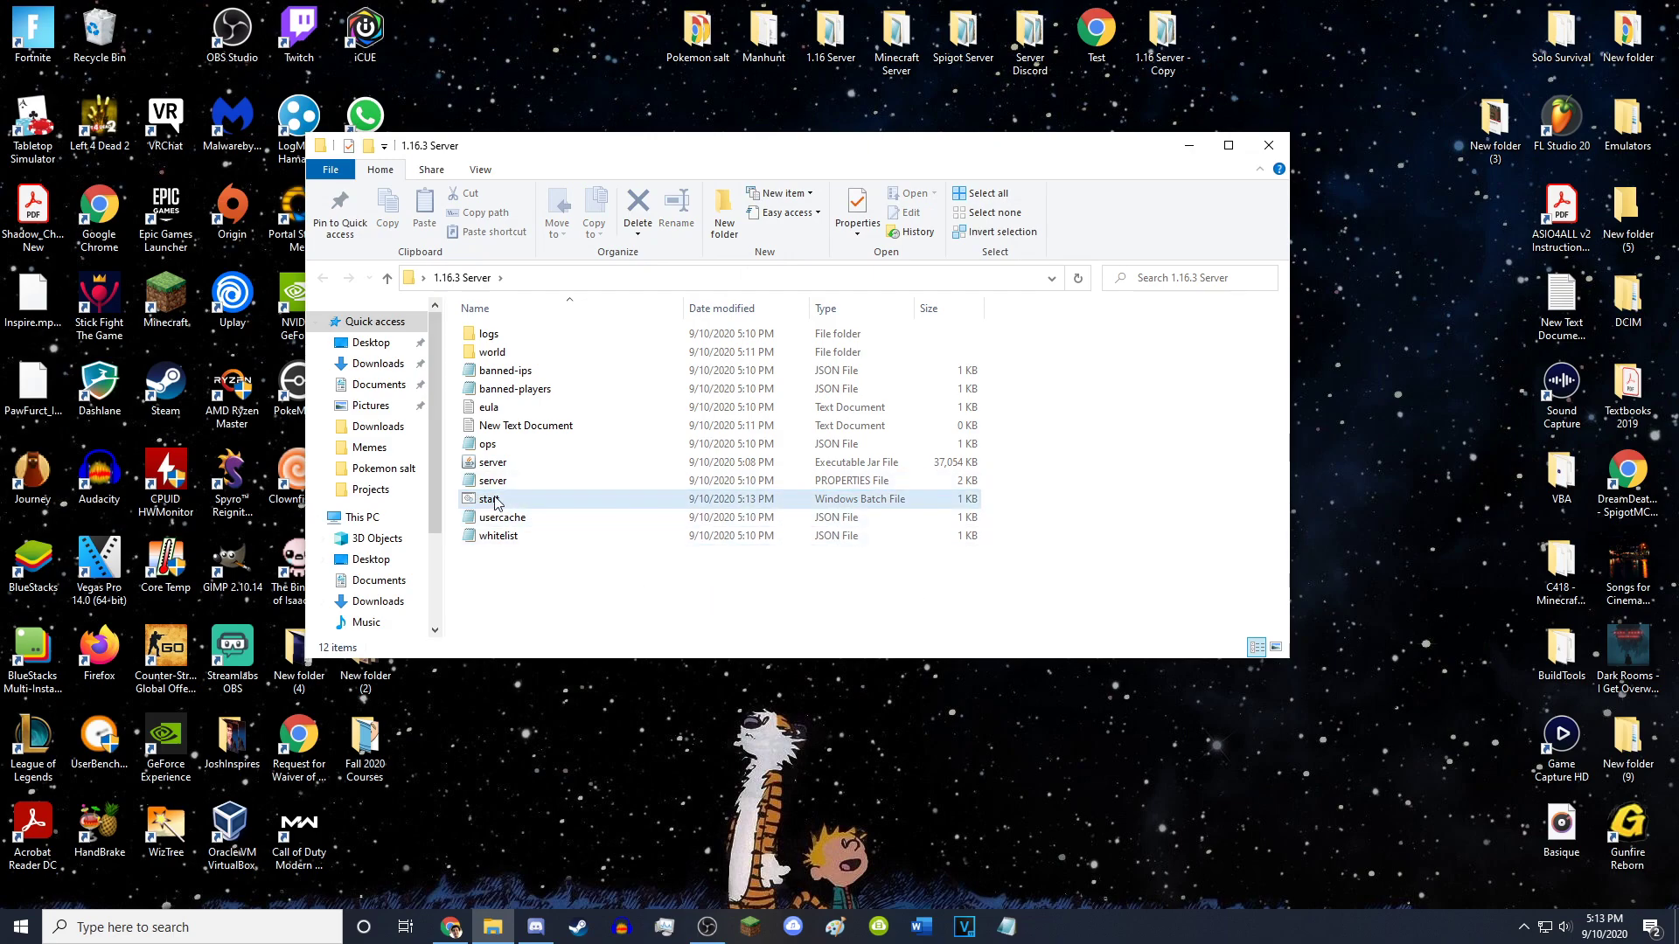
double_click(492, 500)
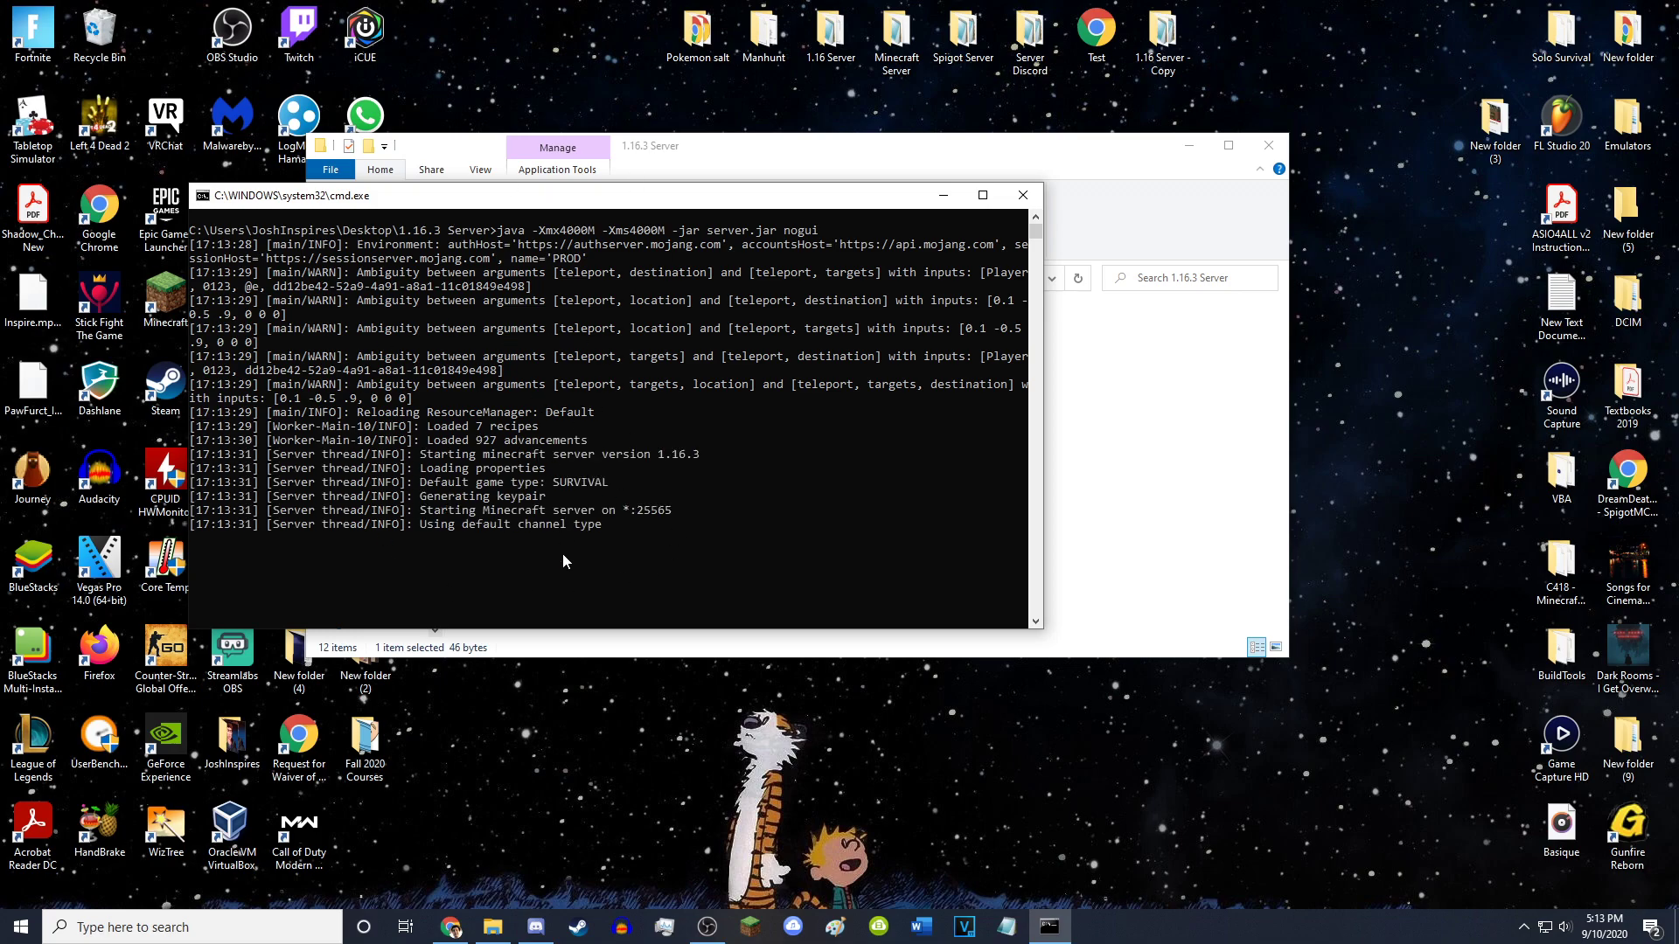
left_click_drag(479, 196, 690, 141)
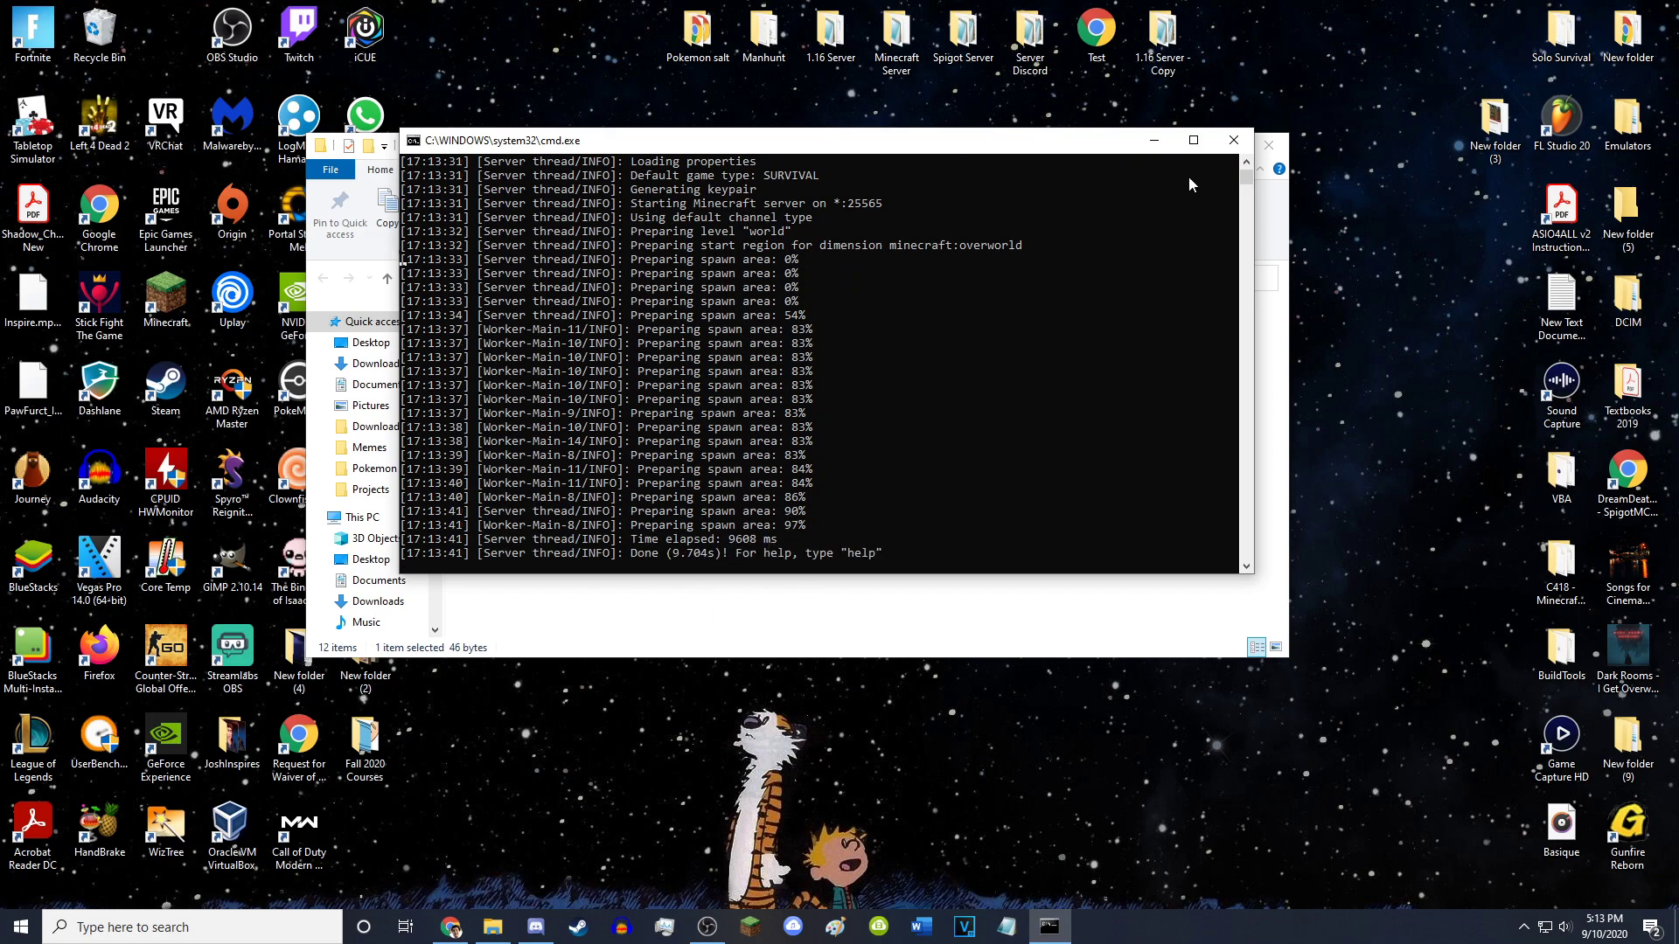
left_click(1233, 142)
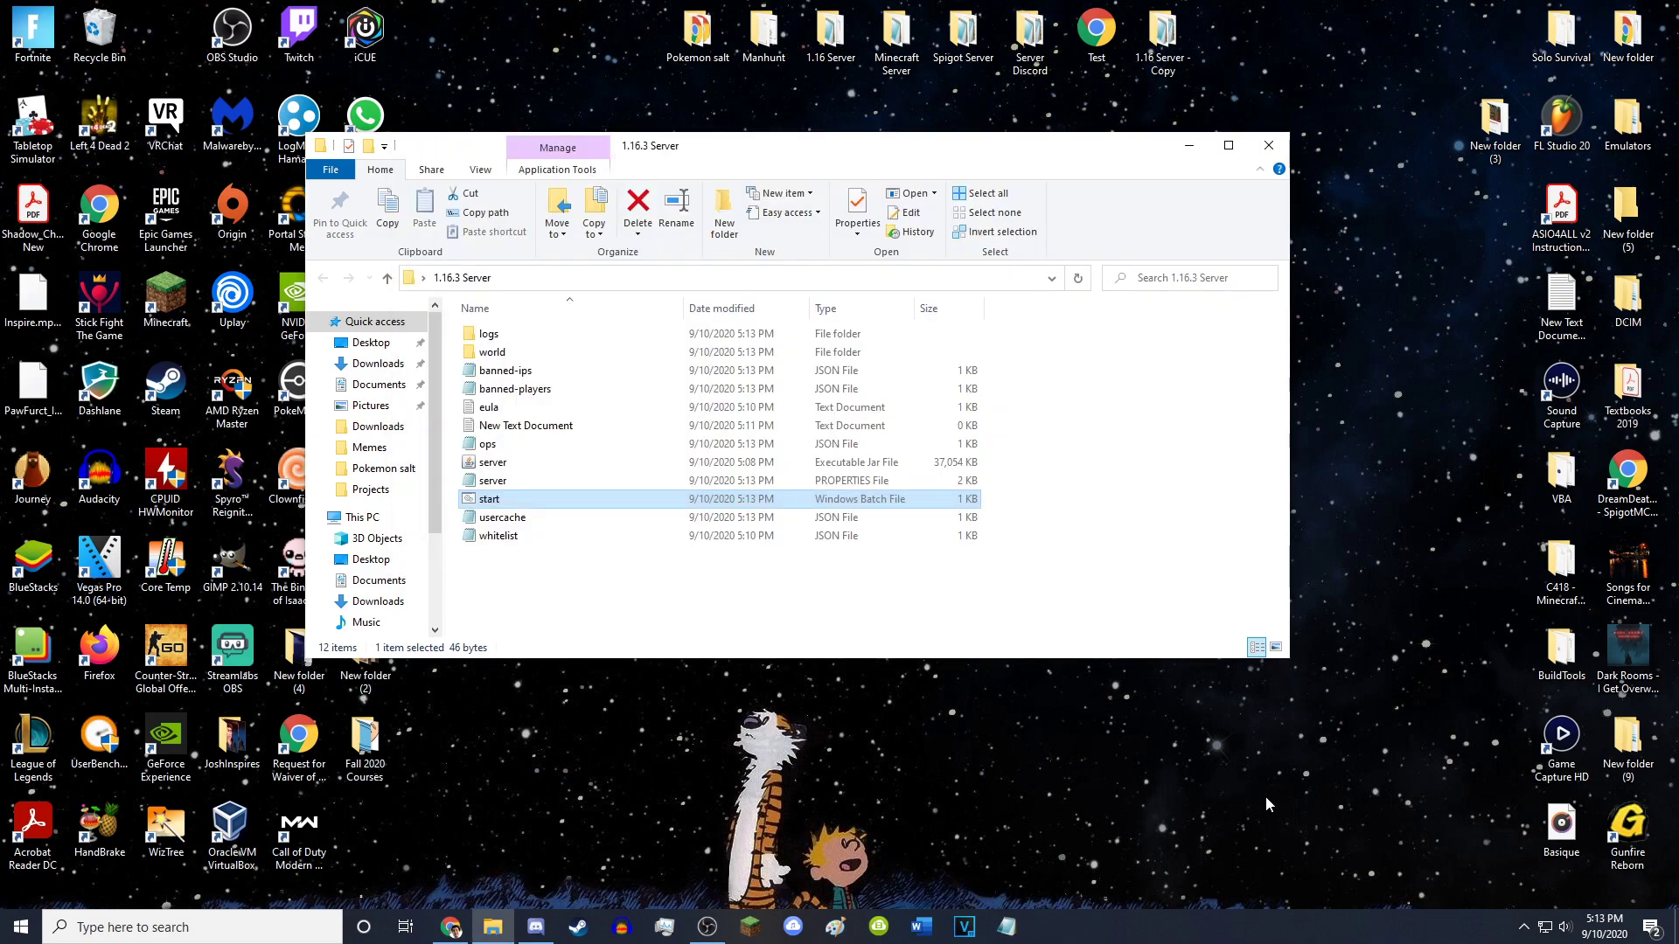
left_click(831, 611)
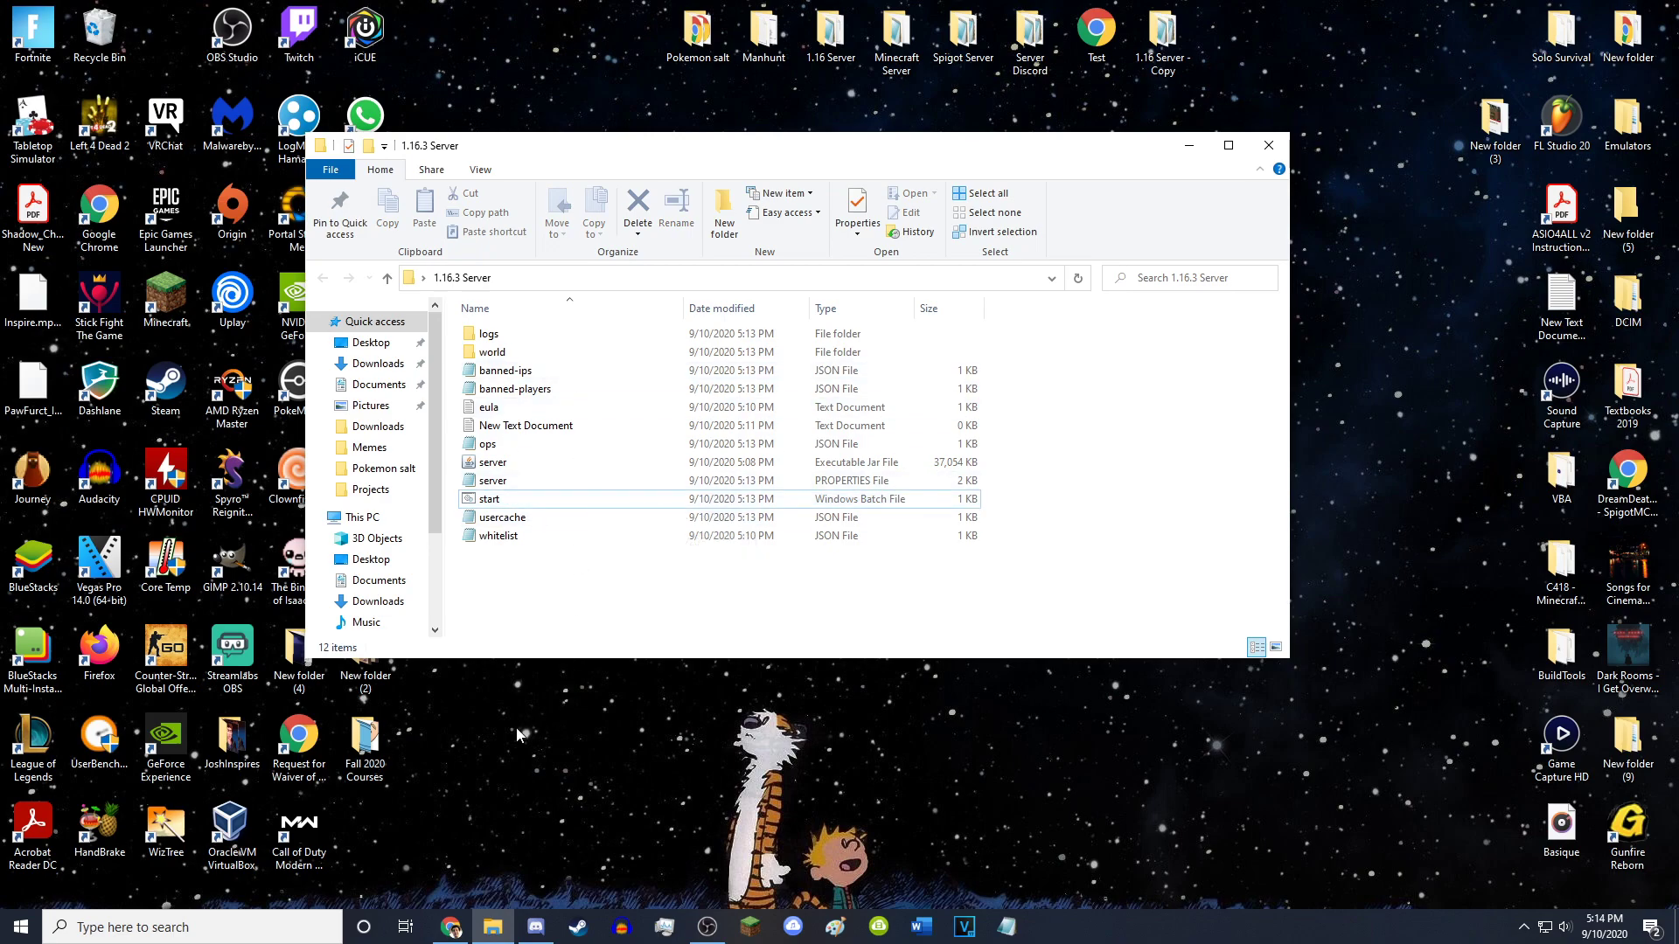
- Switch to the Hamachi site in the browser, sign up for a LogMeIn account, and return to the site's home page
left_click(452, 926)
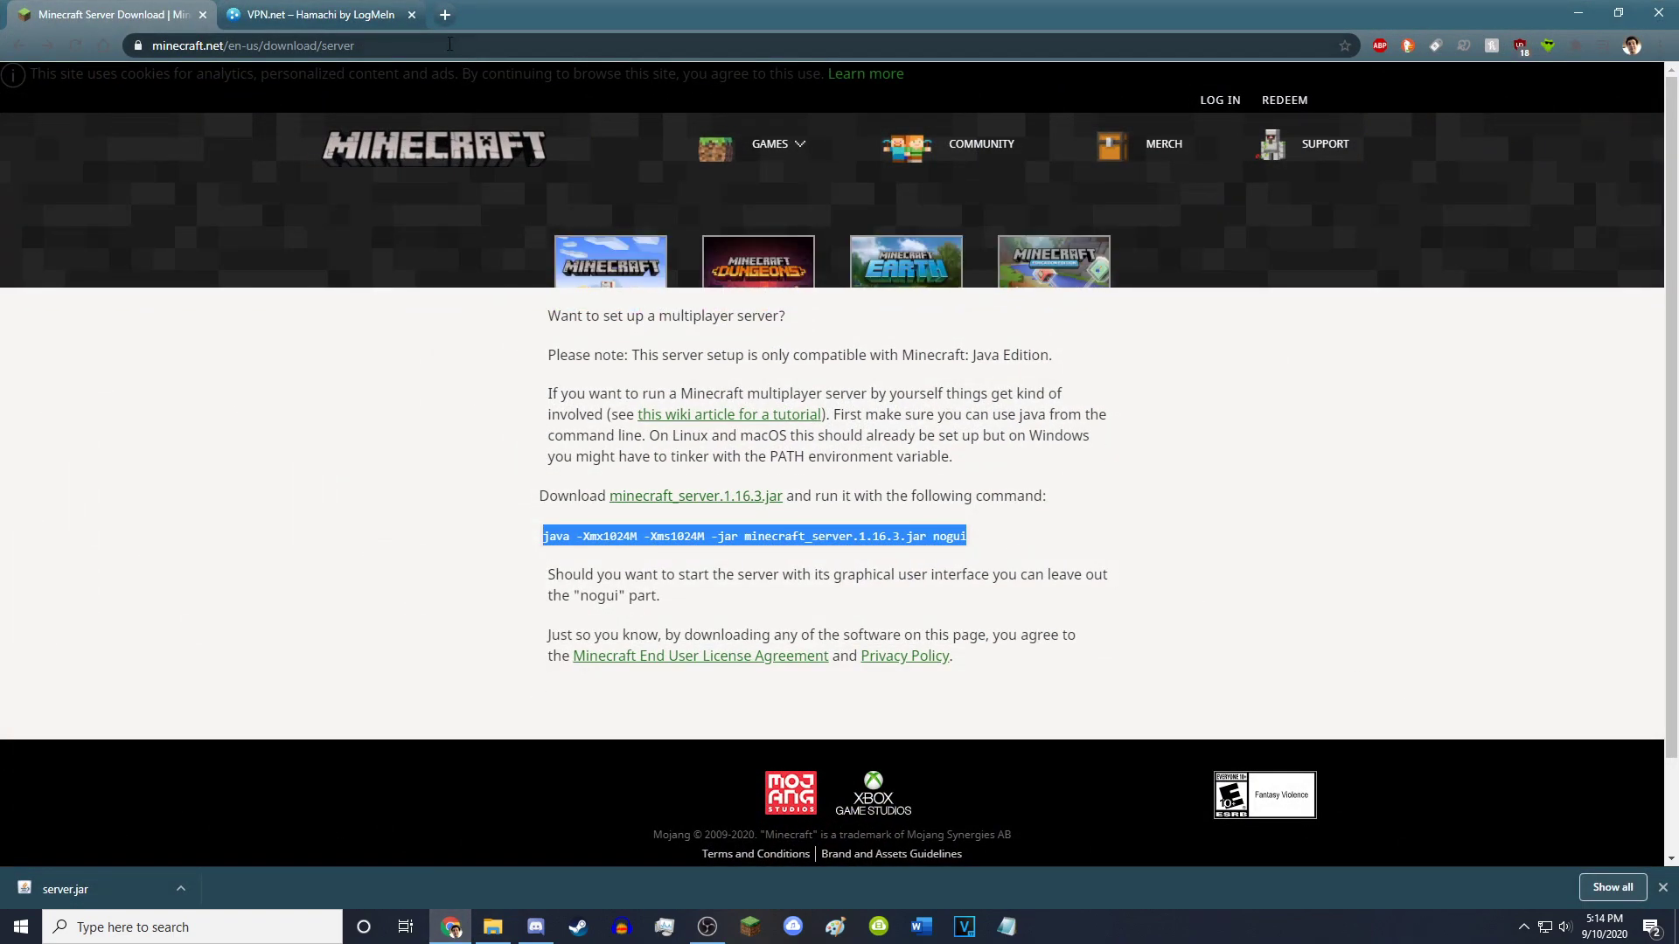
key("ctrl+Tab")
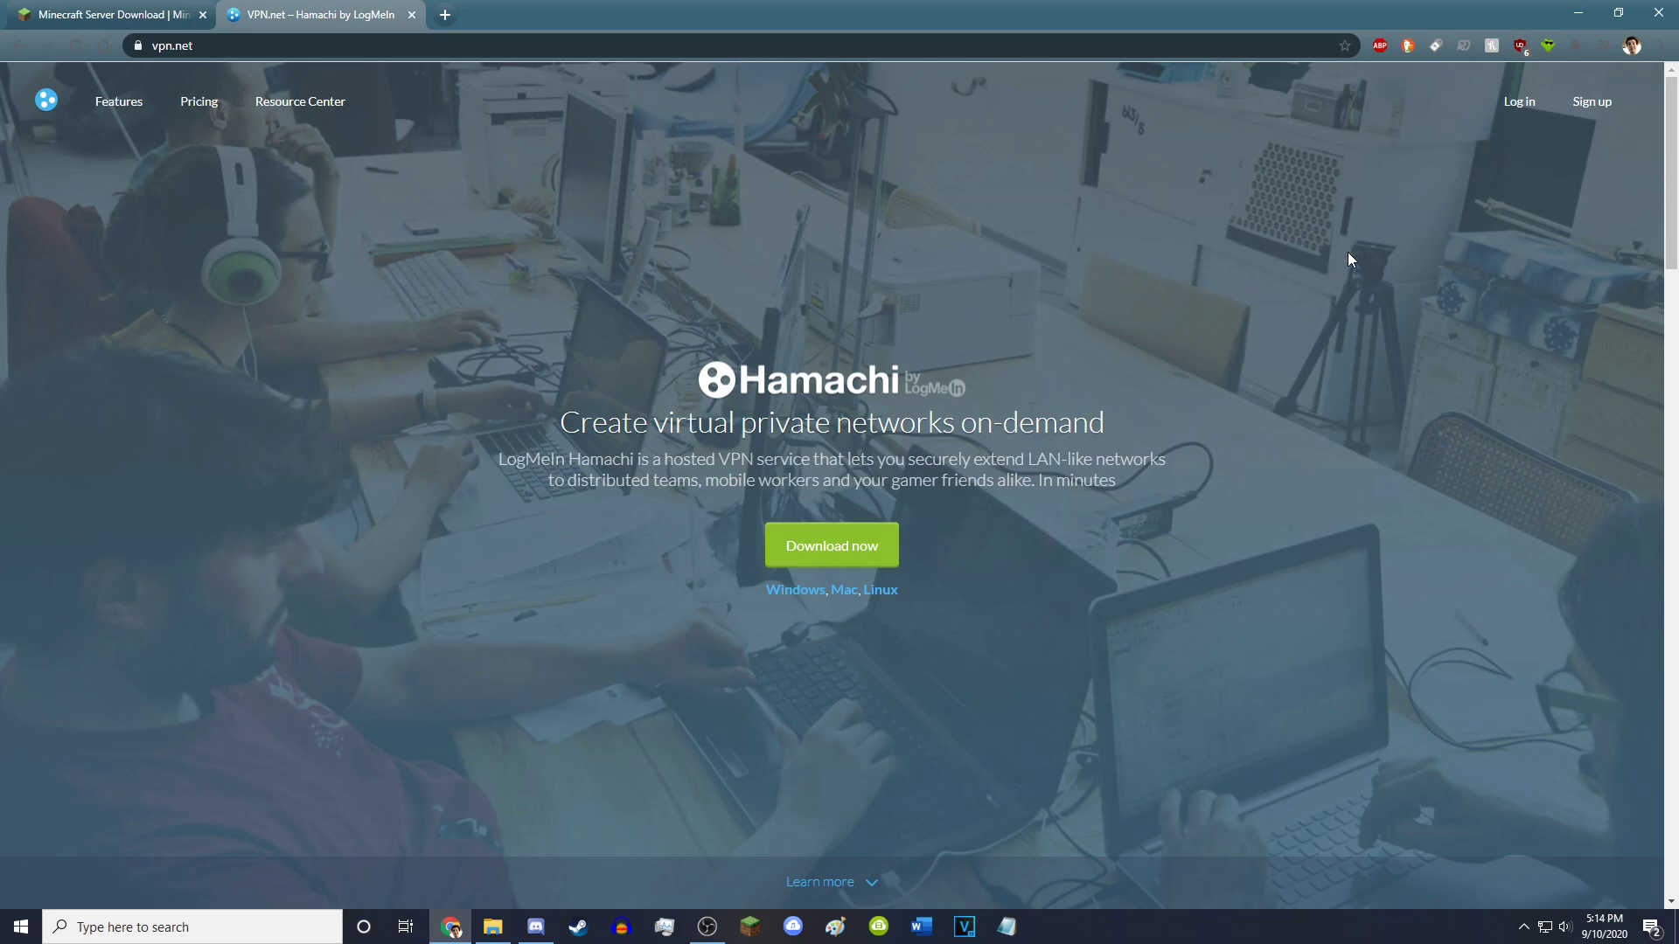
left_click(1591, 102)
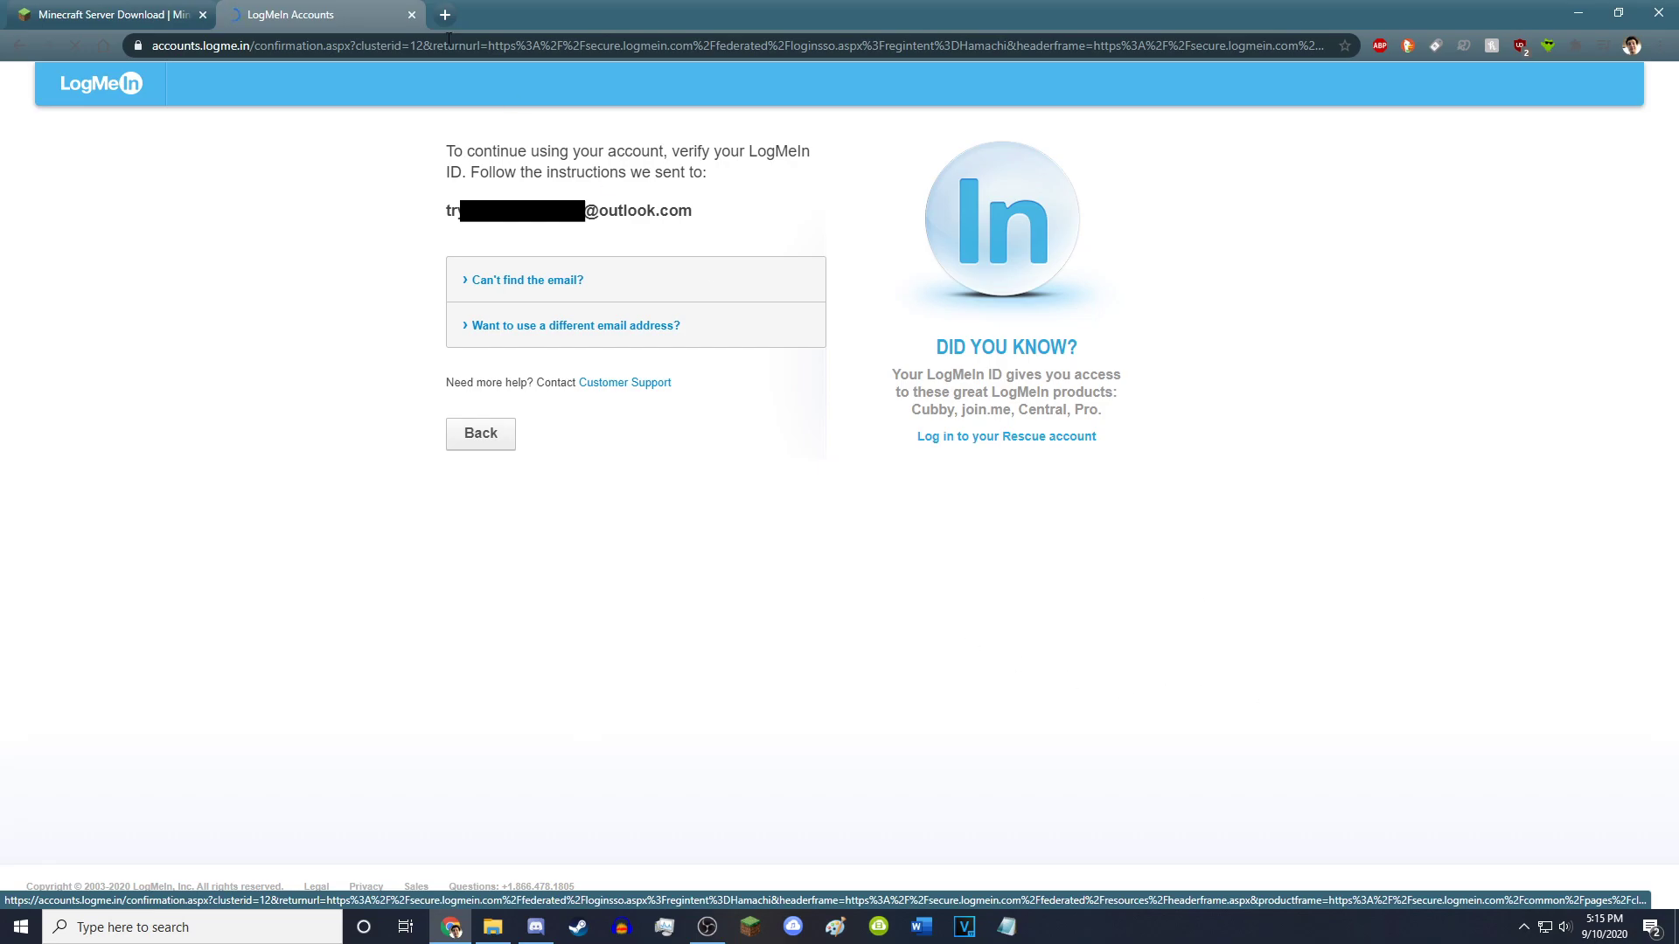
left_click(16, 47)
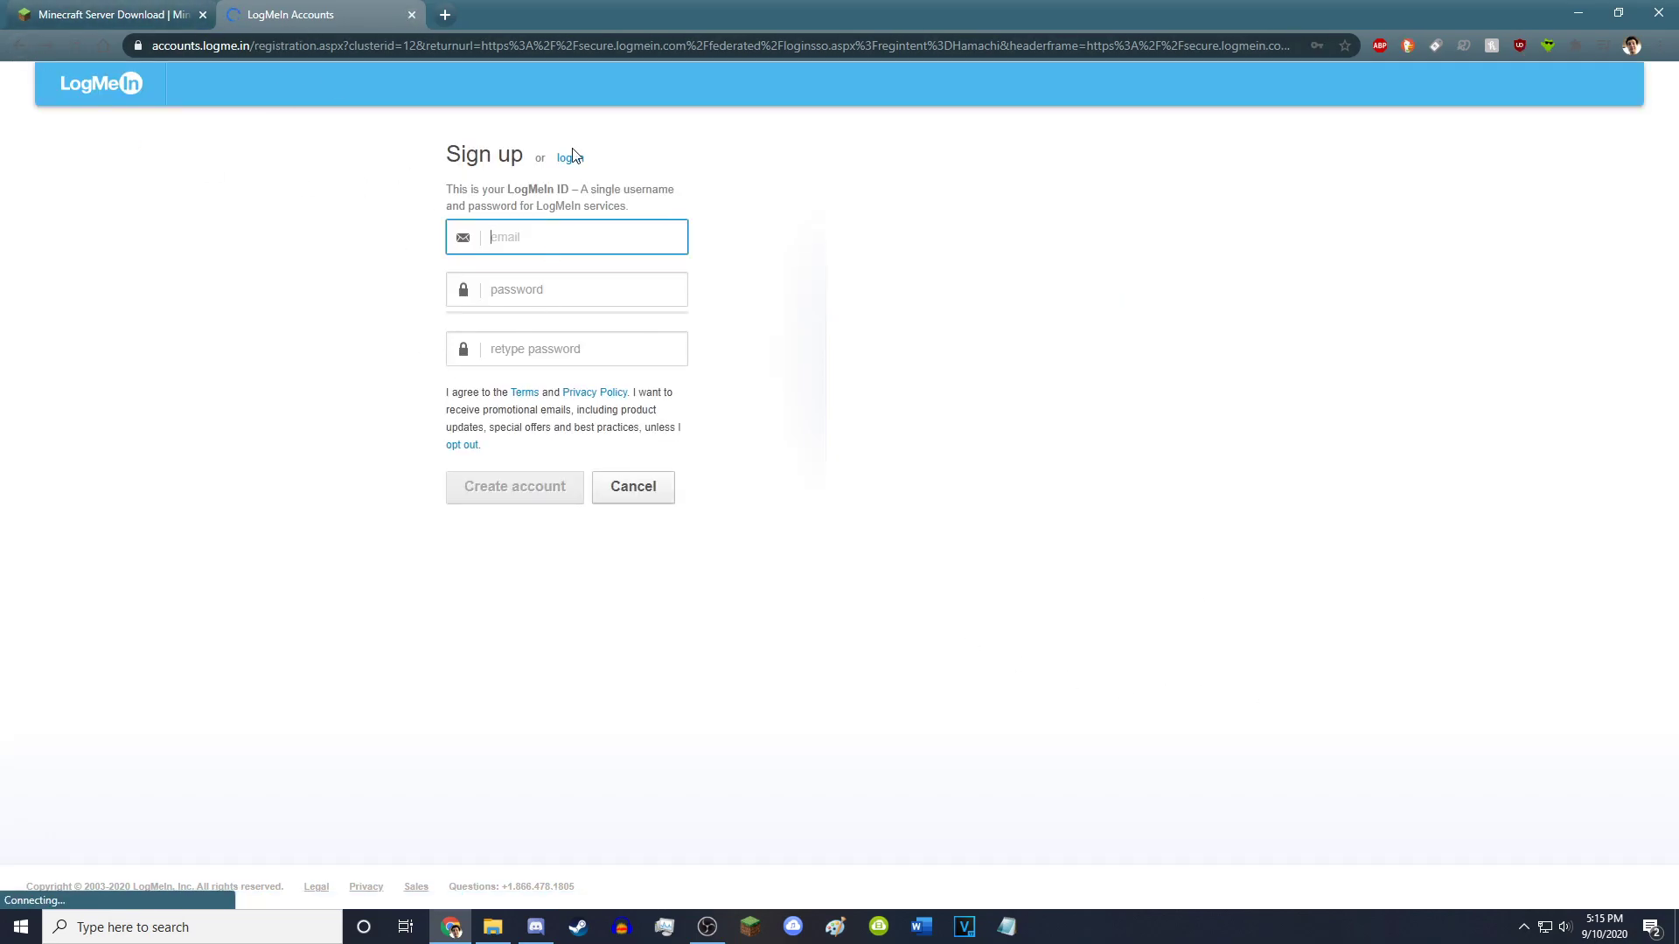
left_click(17, 45)
- Download and run the Hamachi installer in English, accept the license agreement, and cancel the setup instead of reinstalling
left_click(854, 561)
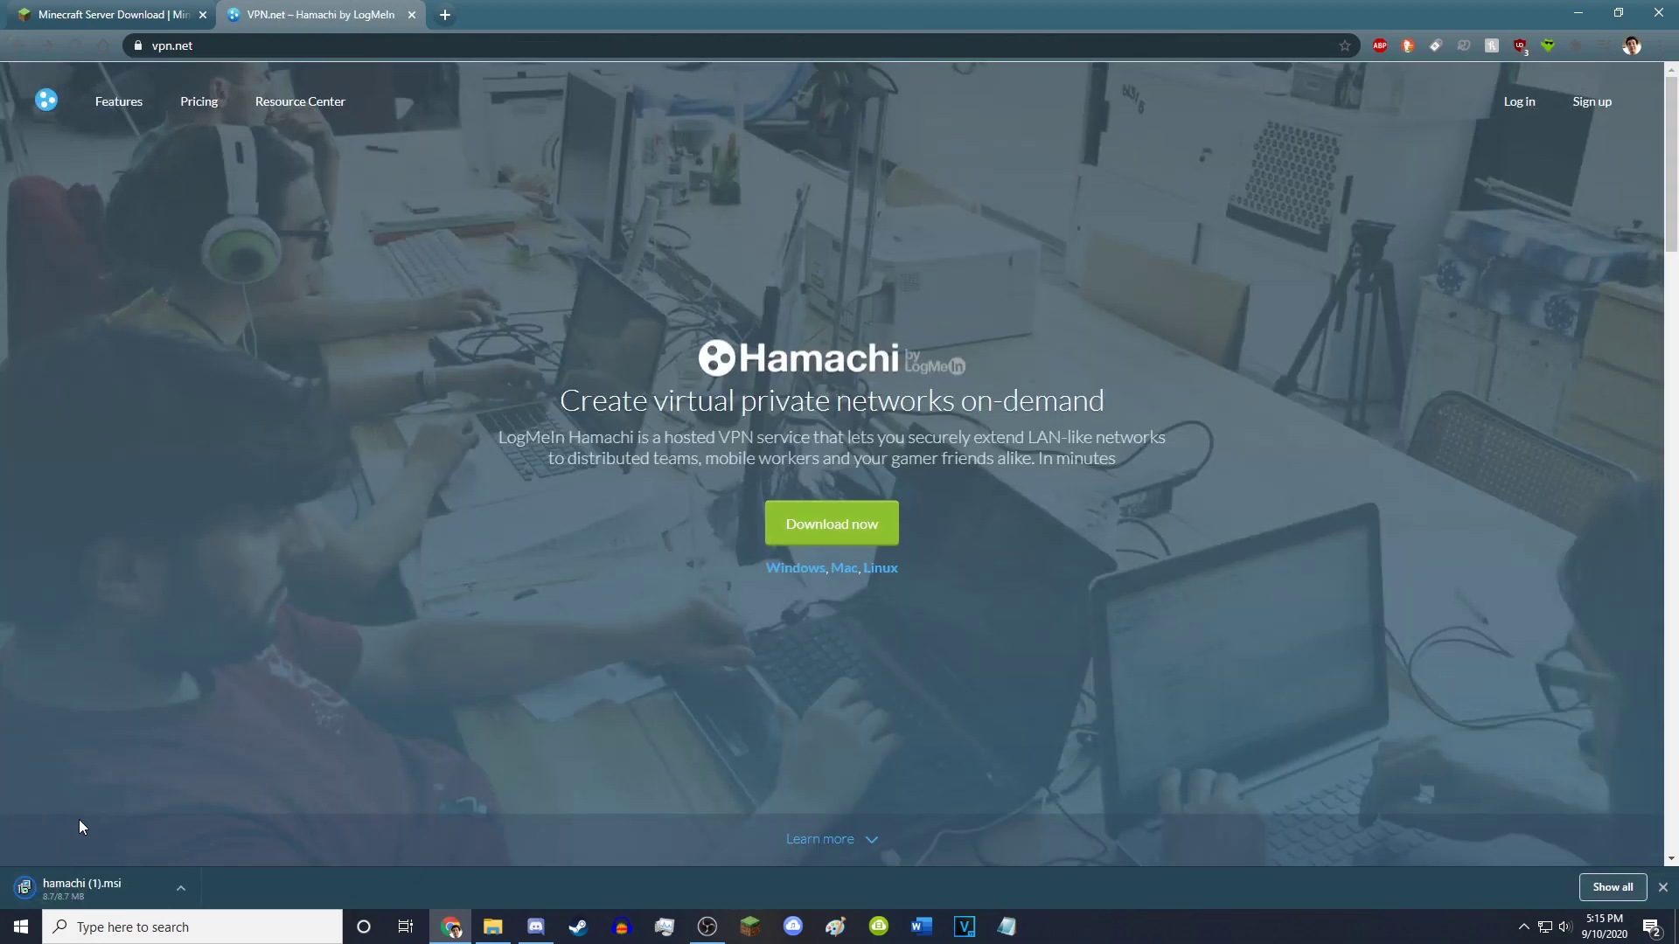
left_click(148, 905)
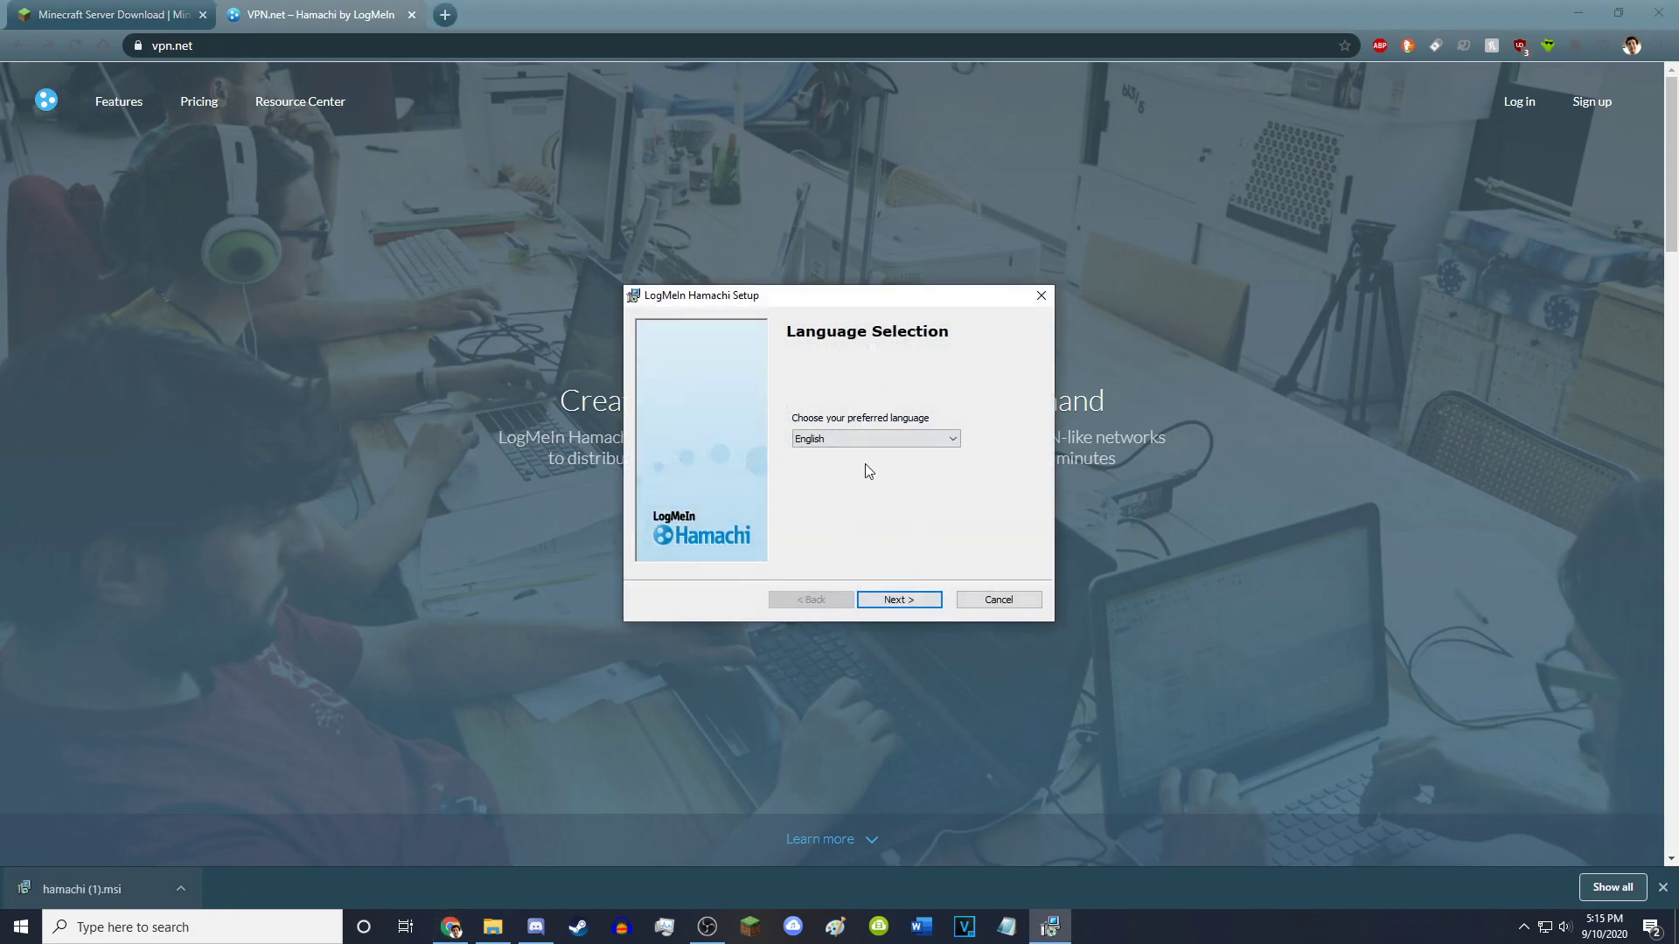
left_click(915, 600)
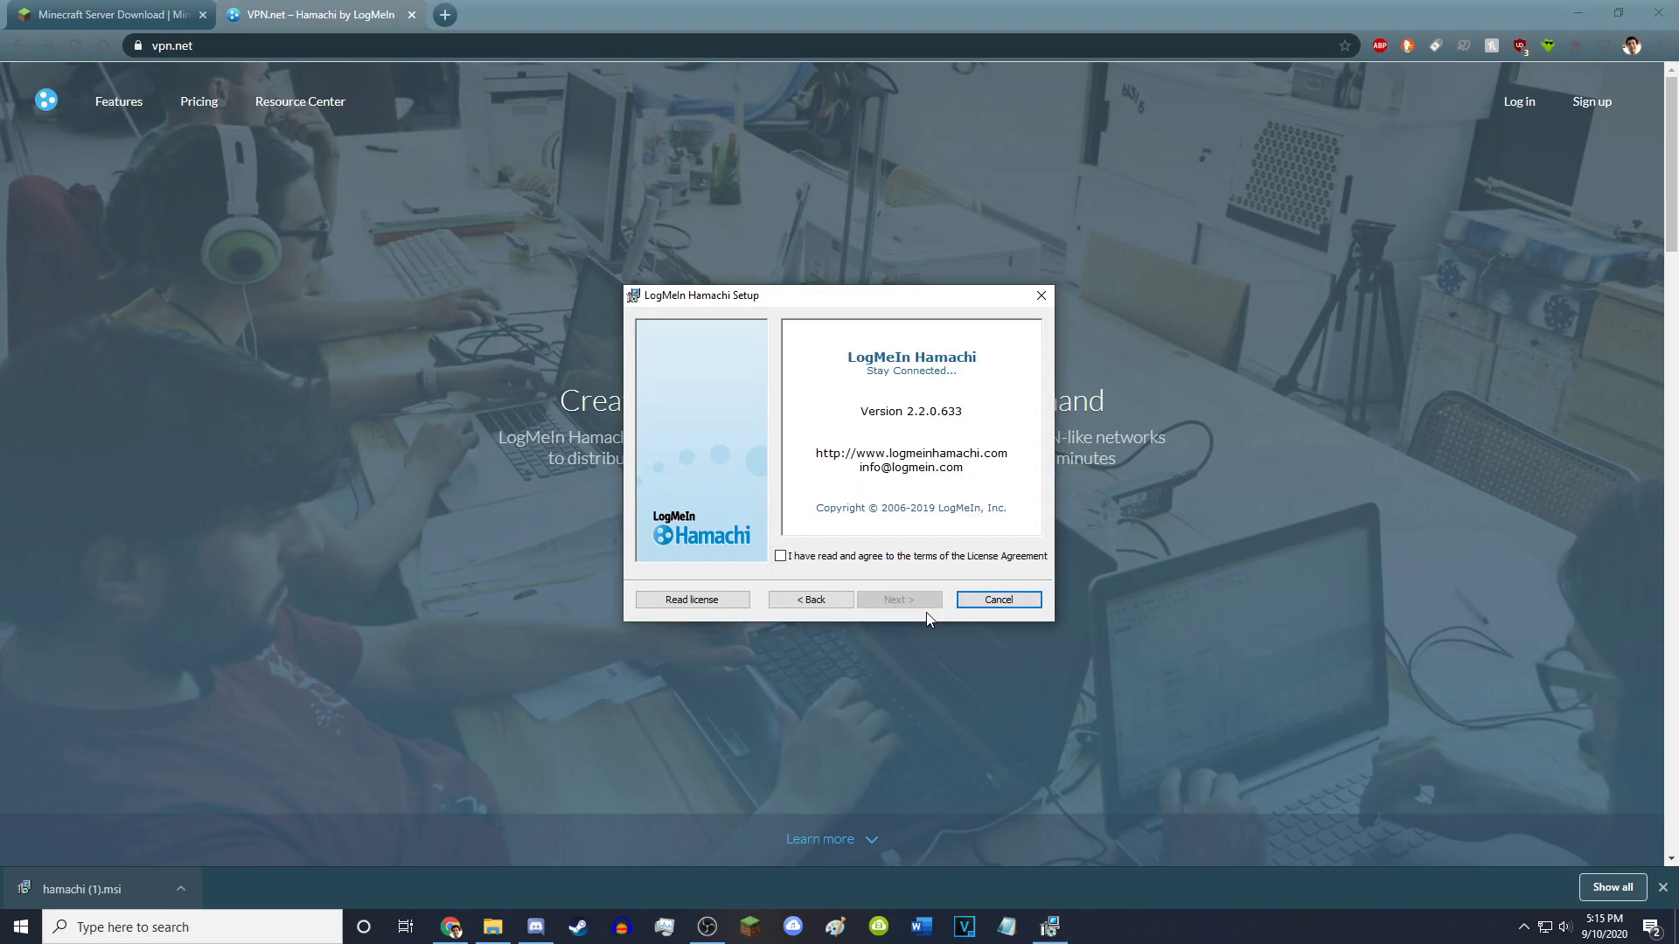
left_click(923, 557)
left_click(892, 600)
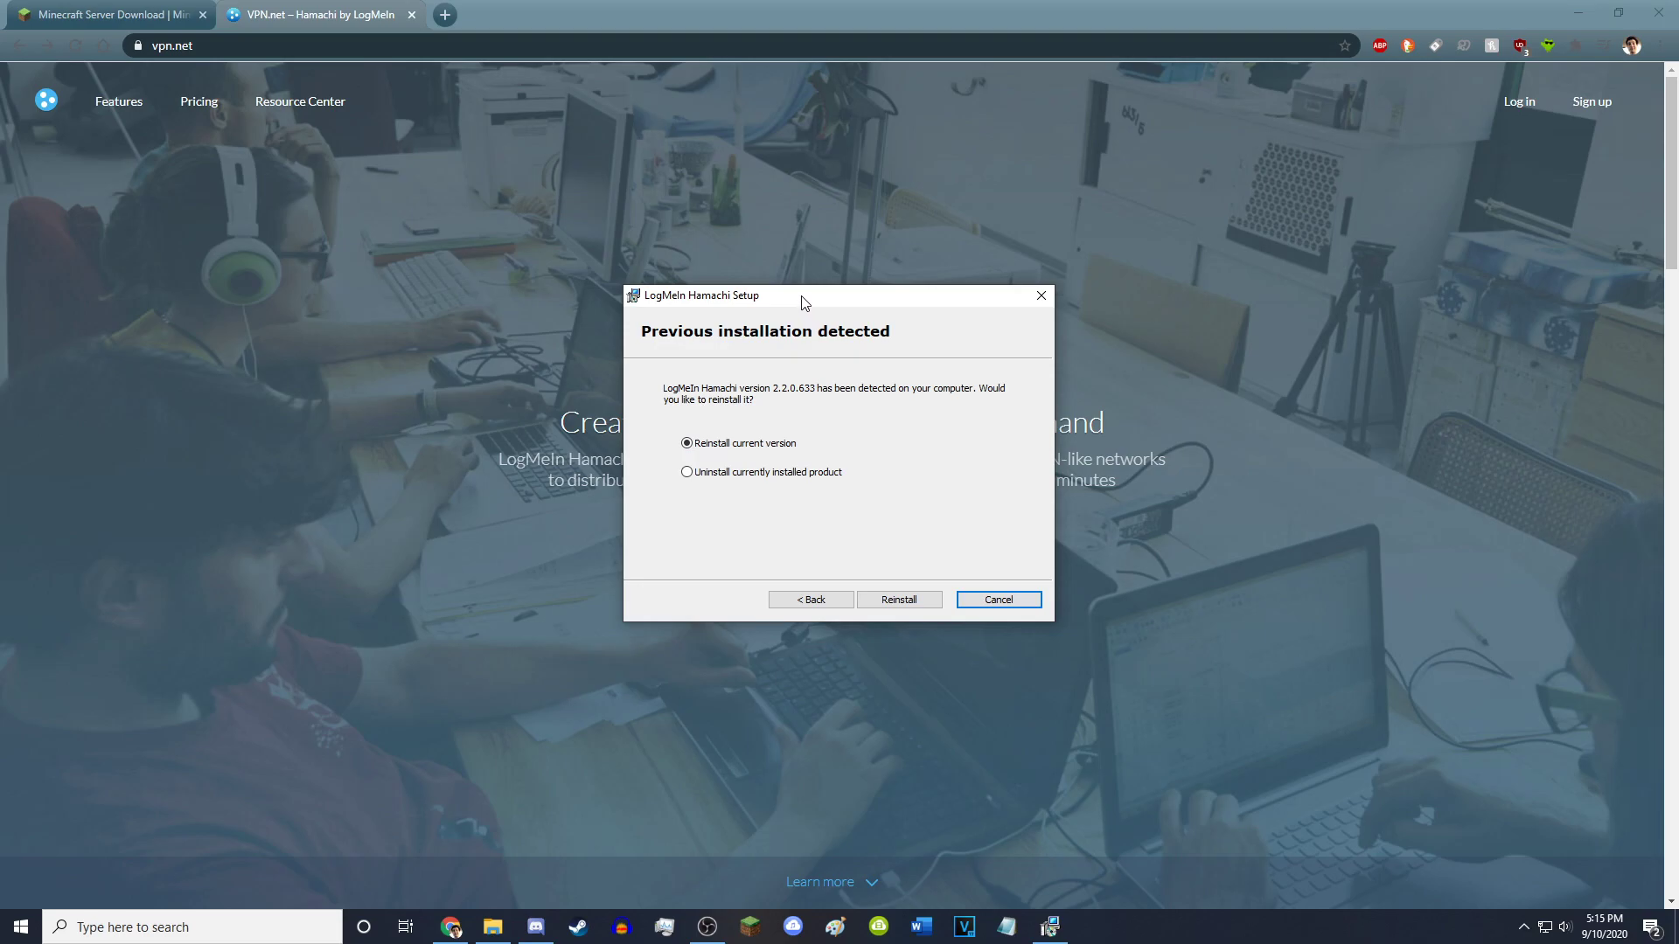
left_click_drag(801, 295, 746, 203)
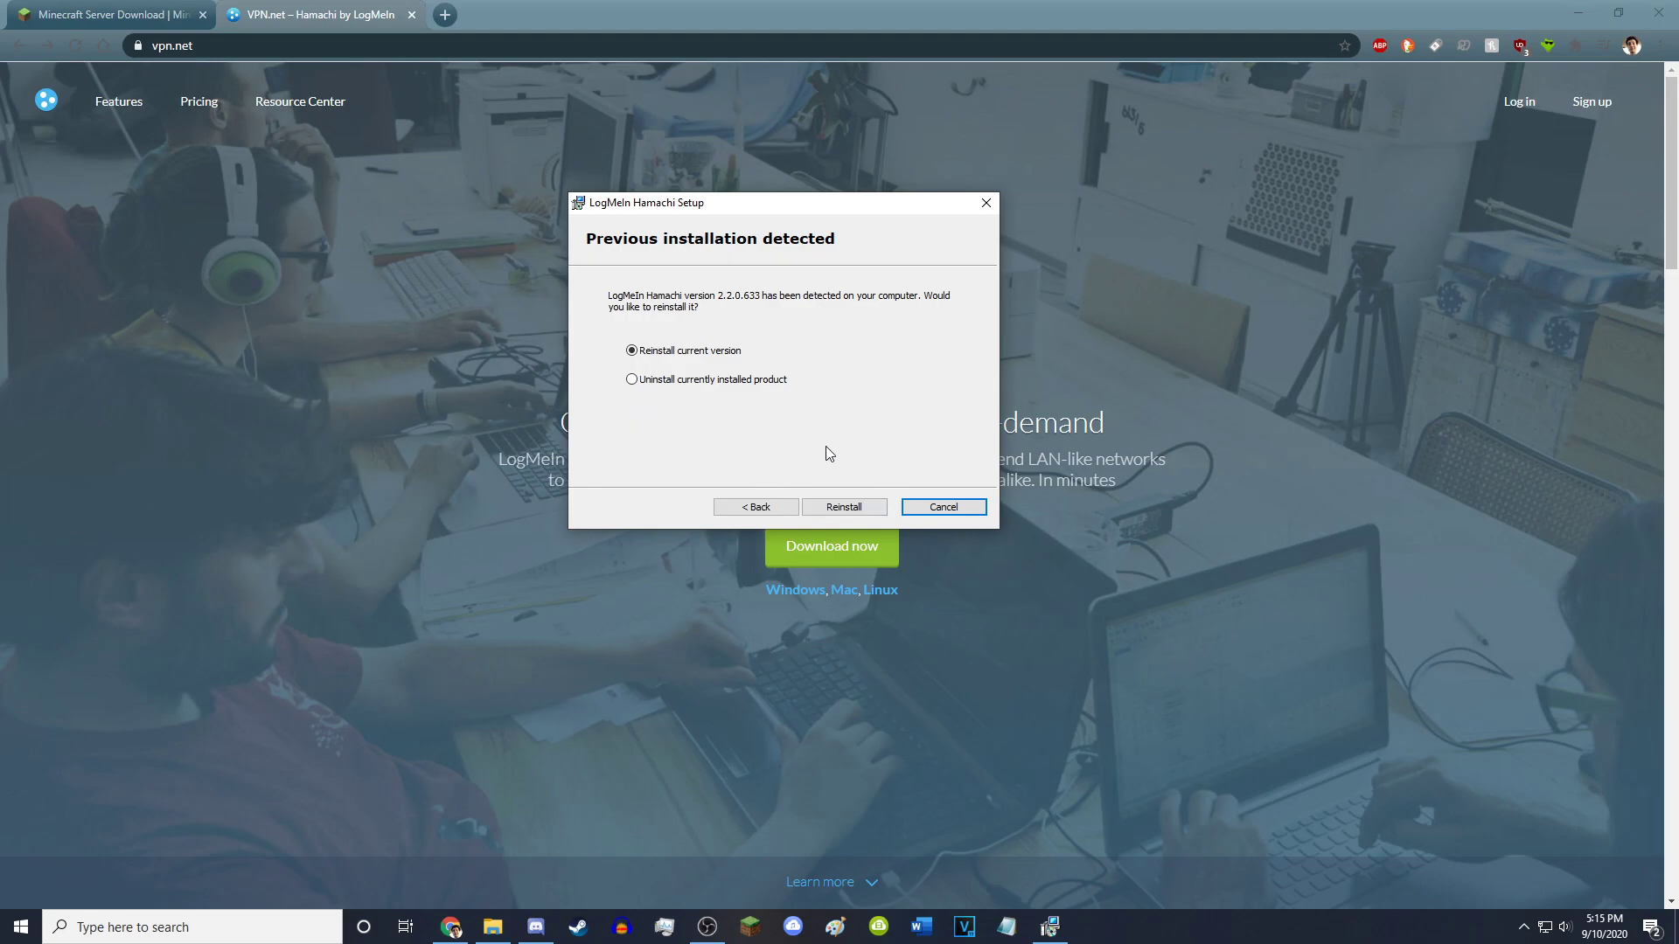
left_click(946, 516)
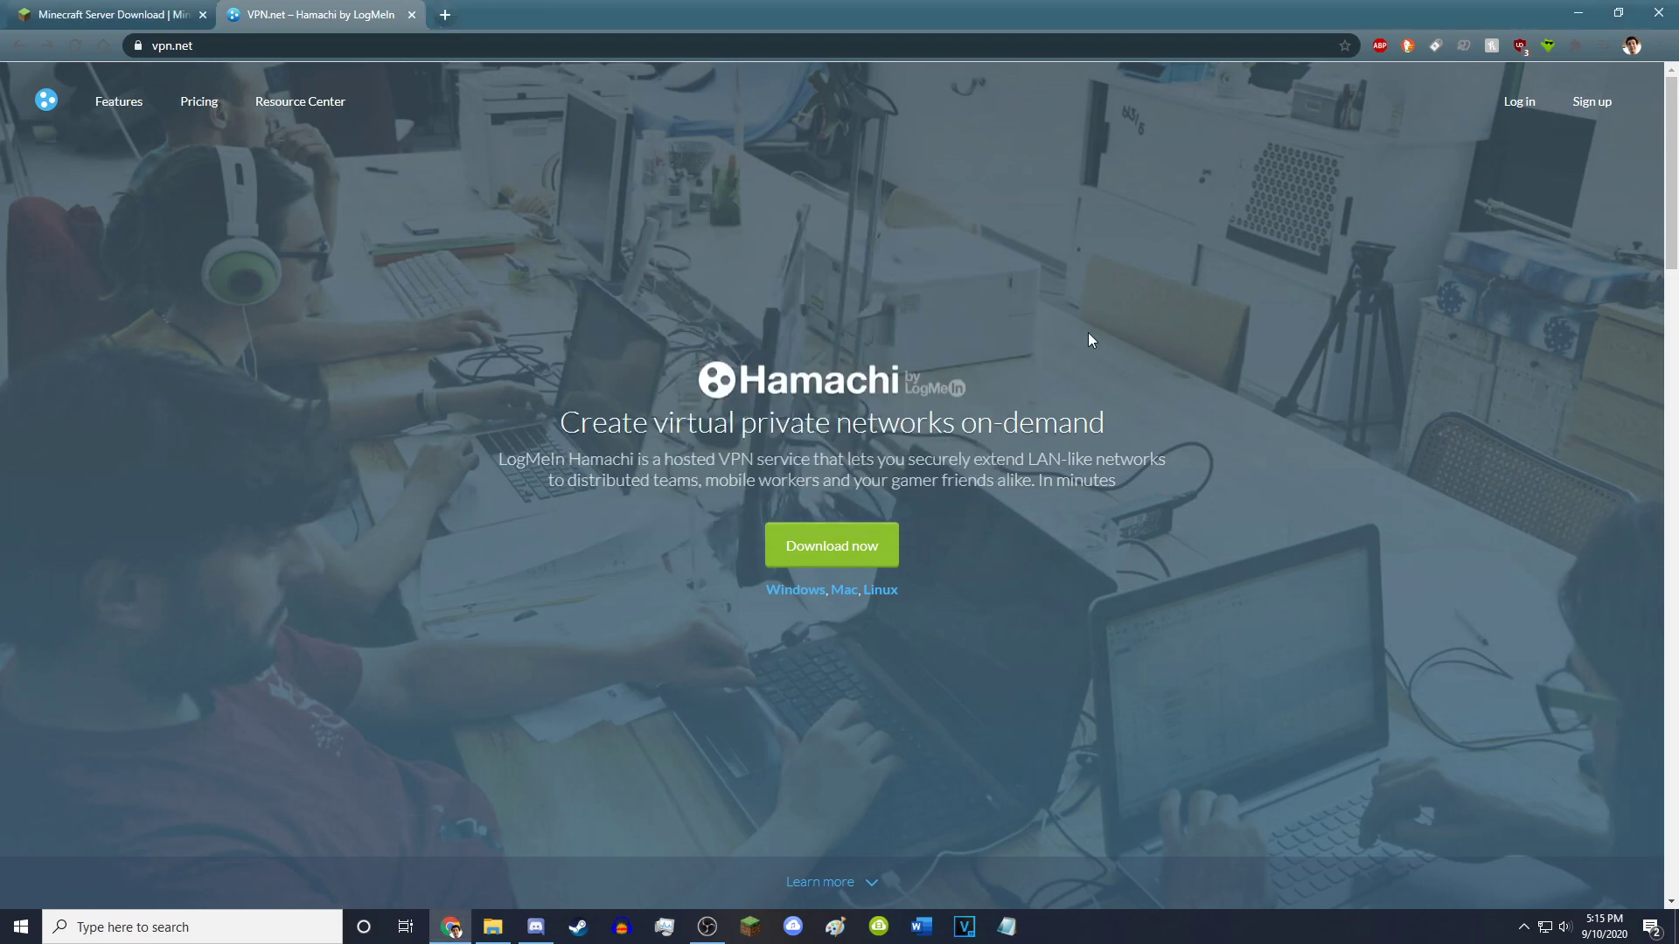
- Minimize the browser, open the LogMeIn Hamachi client, and place its window over the server folder window
left_click(1574, 14)
left_click(1523, 927)
left_click(1491, 893)
left_click(1248, 505)
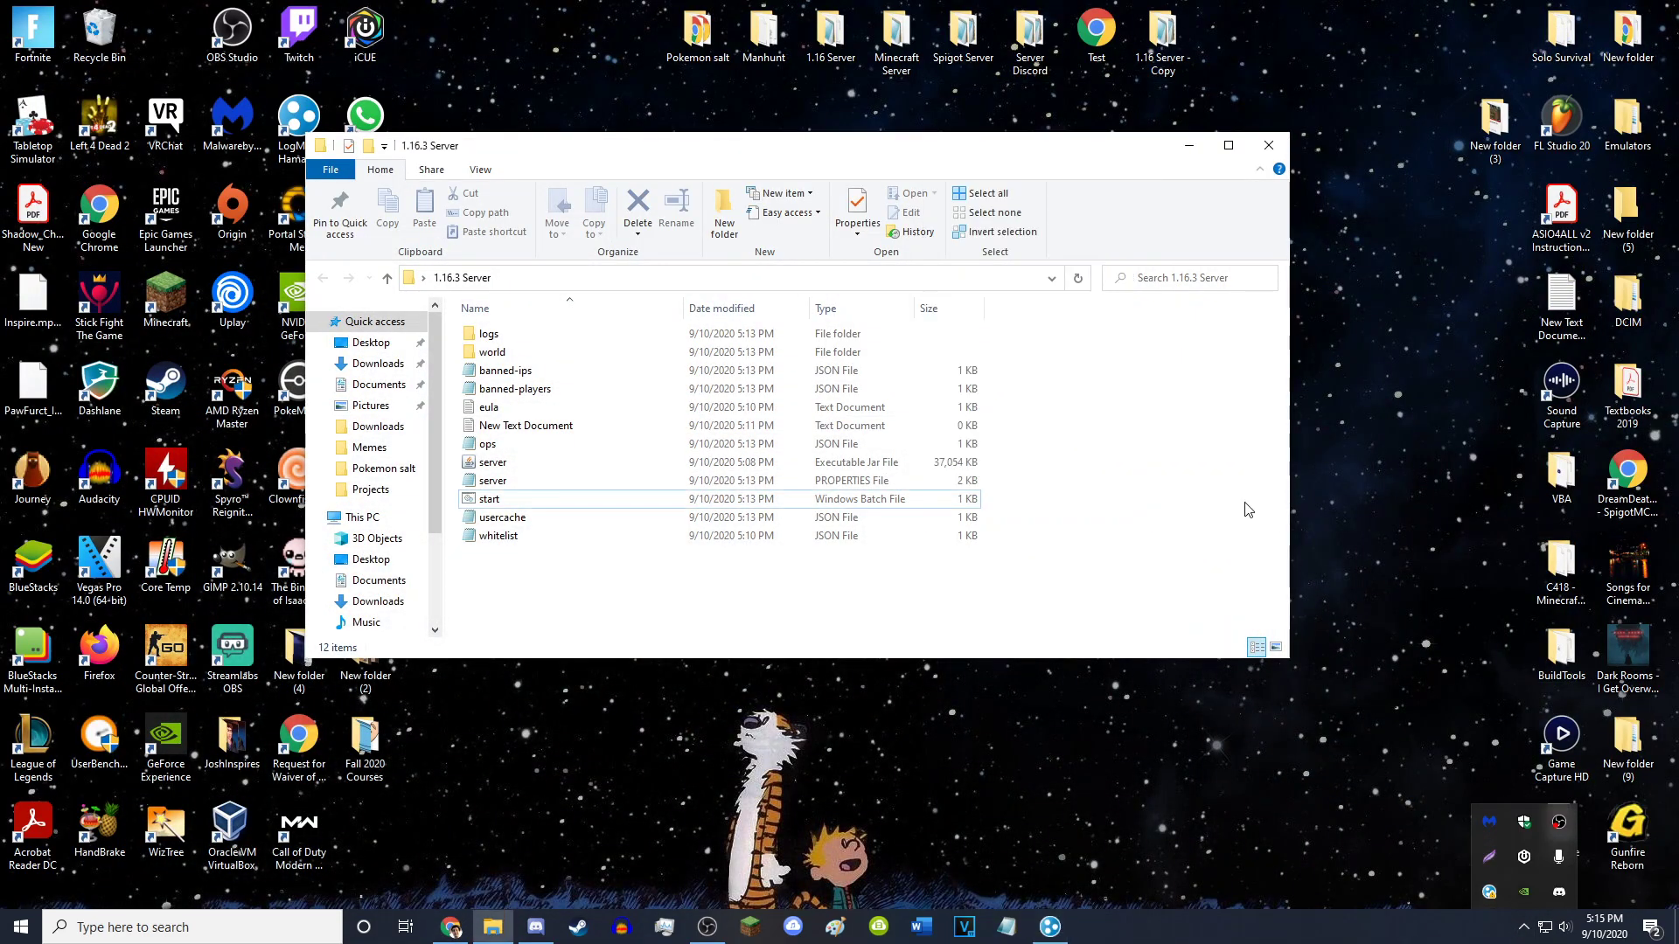
left_click(1526, 932)
left_click(1063, 929)
left_click_drag(1016, 191, 1141, 218)
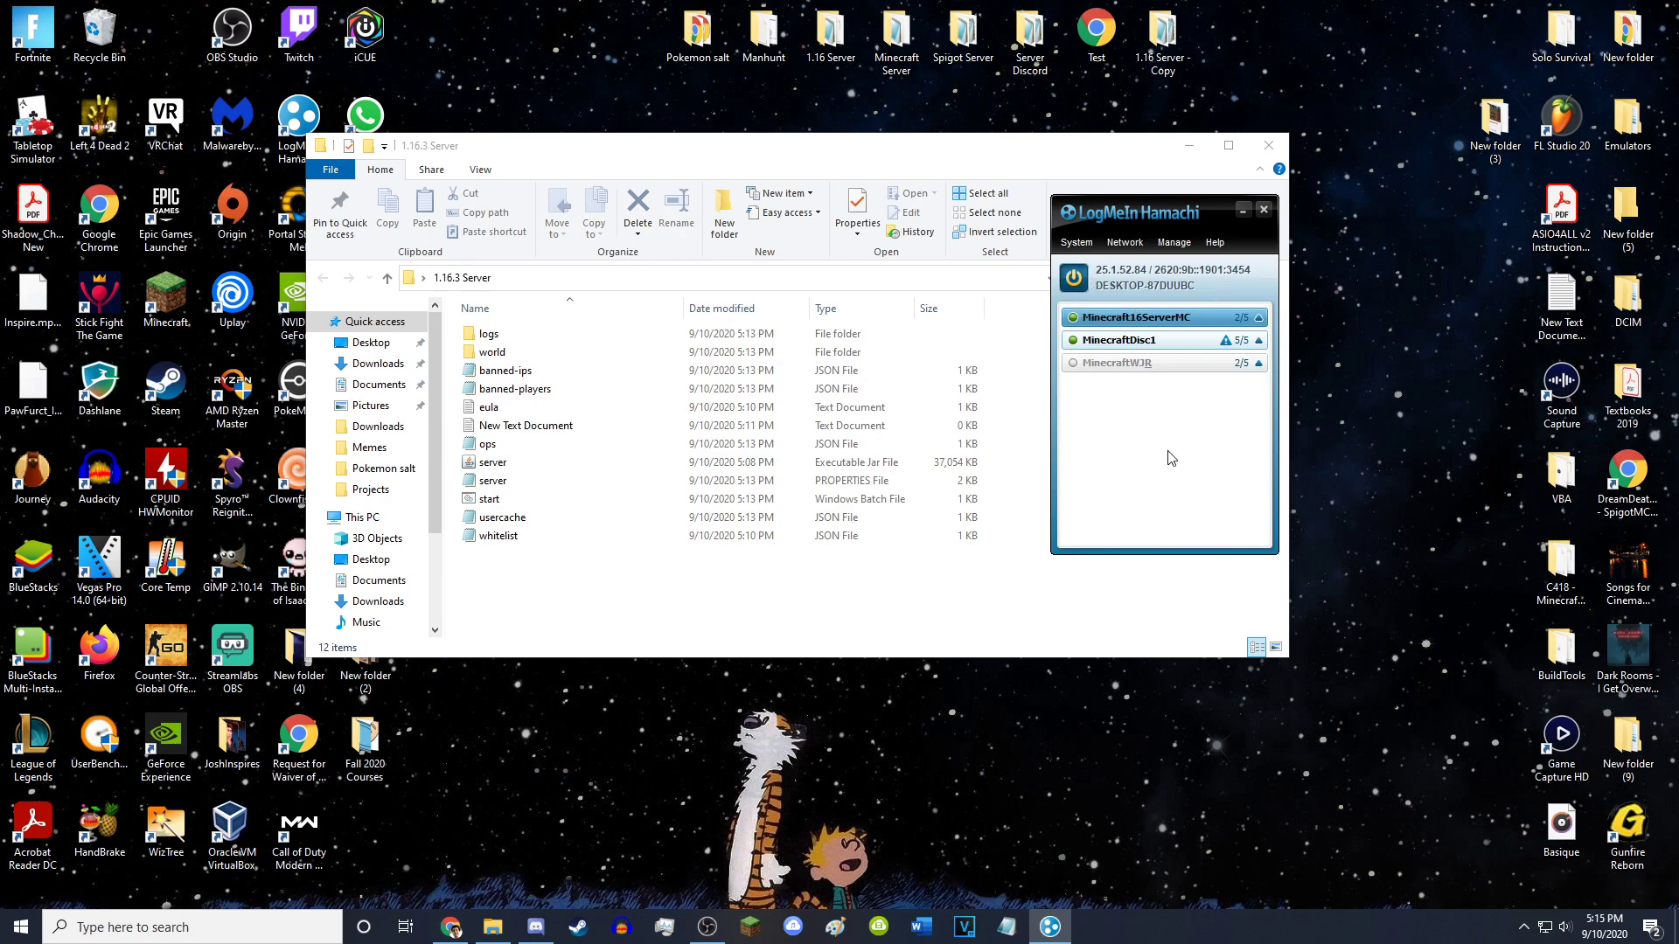
- Create a new client-owned Hamachi network with the ID MinecraftServerTutorial1163, entering and confirming the network password
left_click(1128, 250)
left_click(1130, 273)
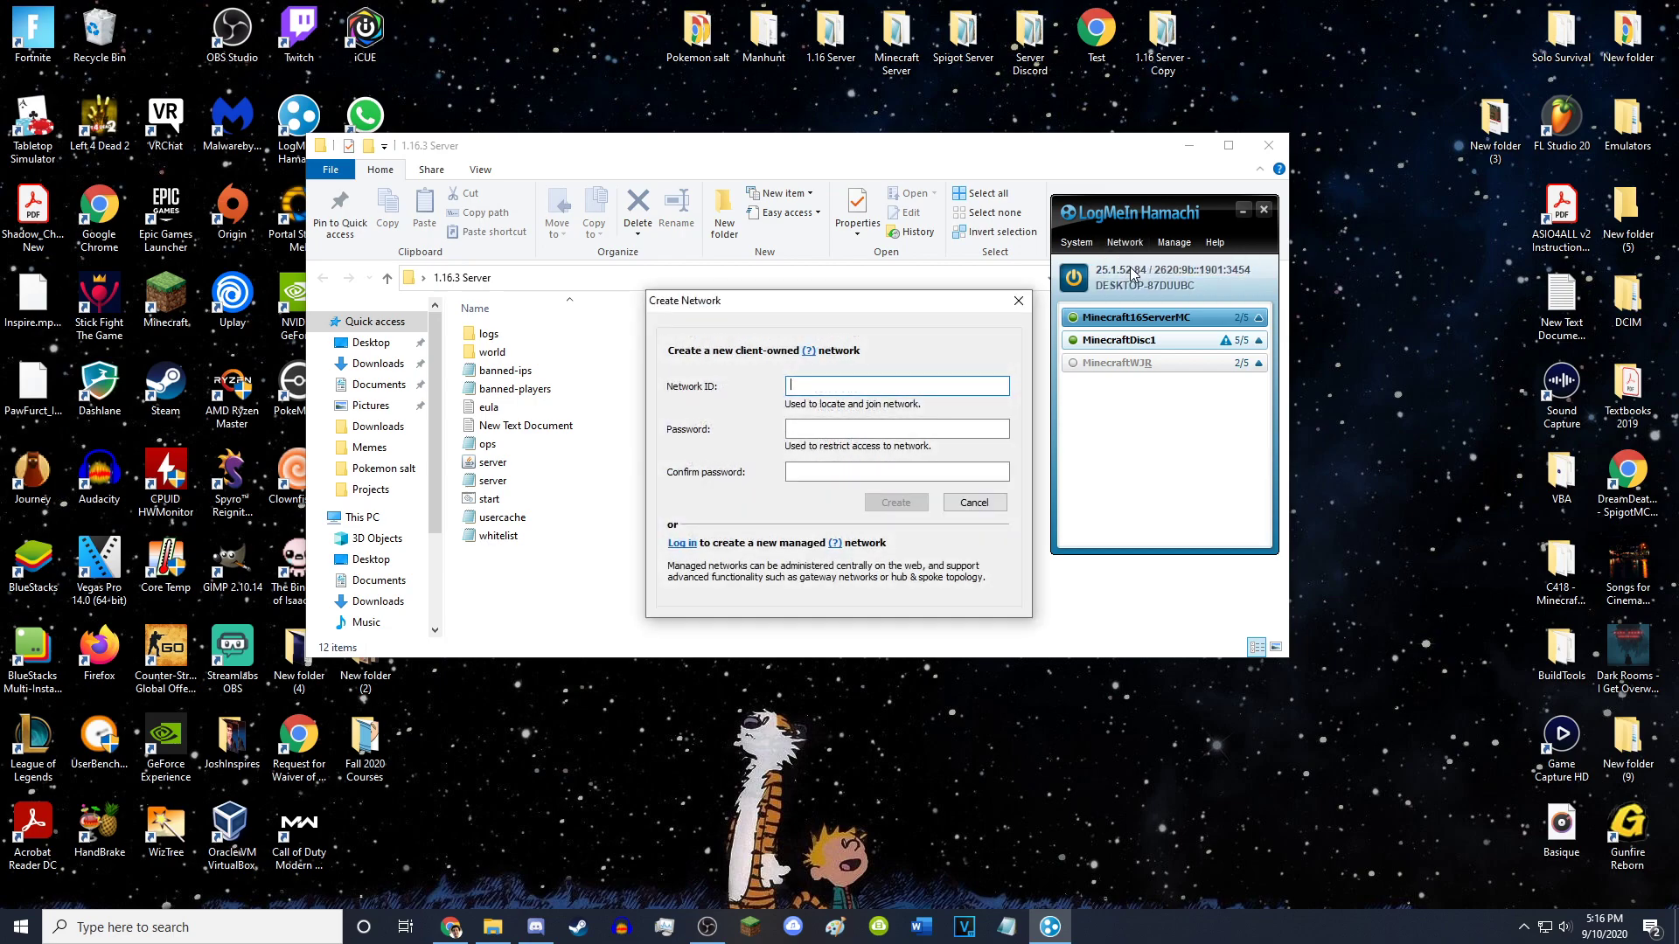
left_click_drag(787, 297, 925, 233)
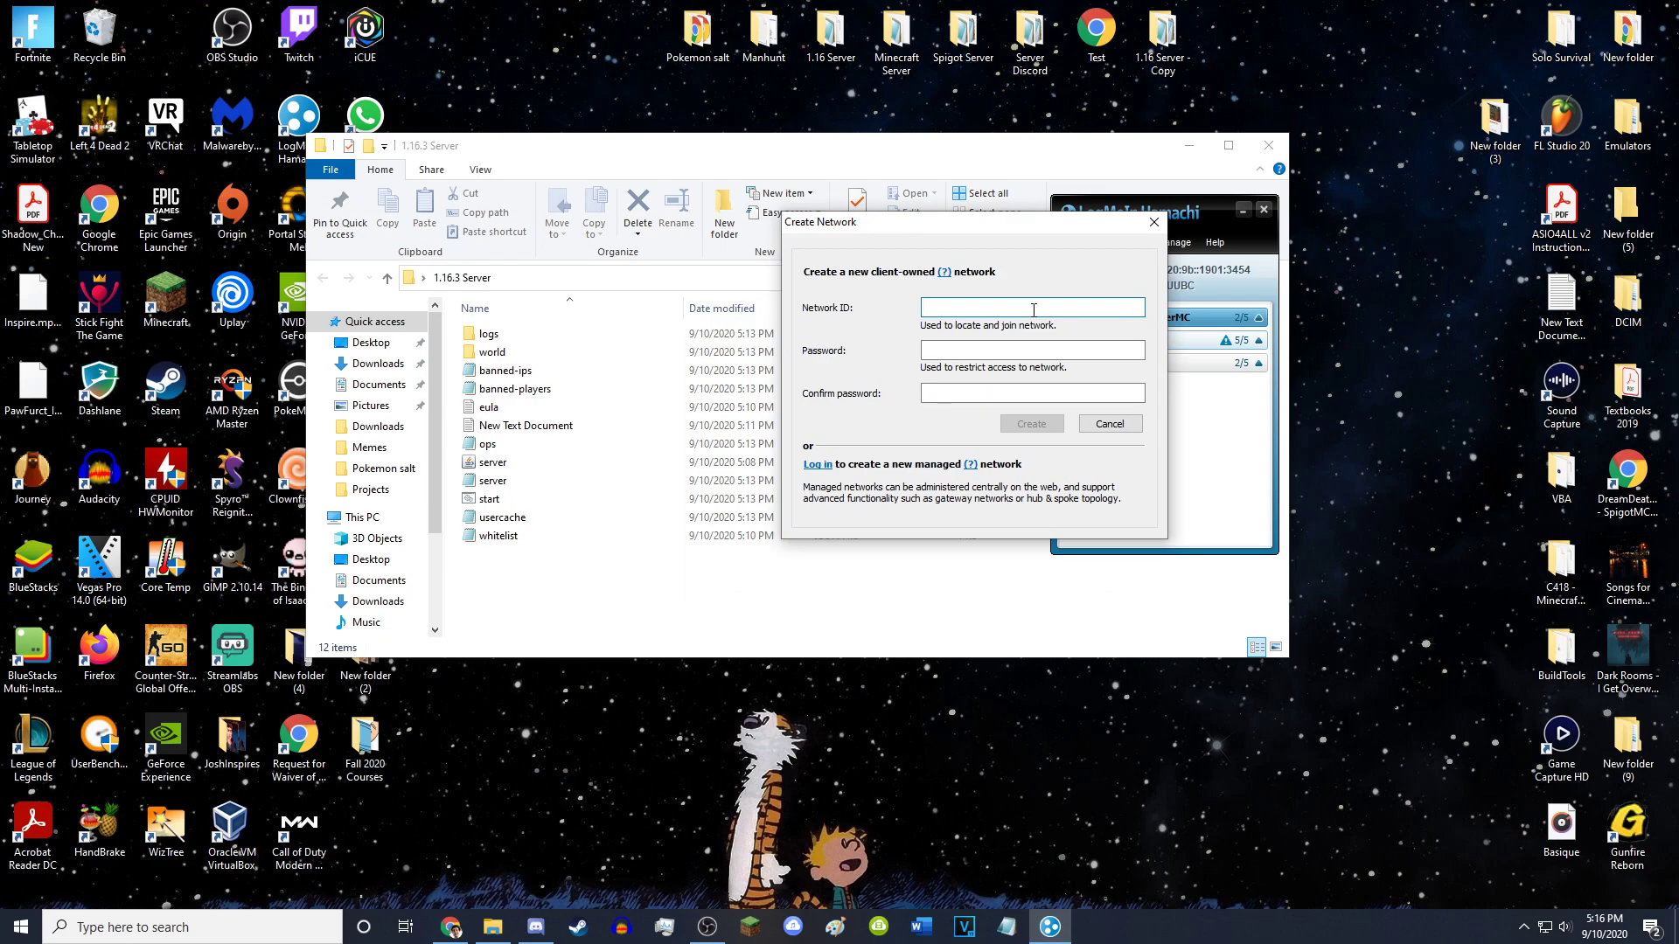
type("MinecraftServerTutorial1163")
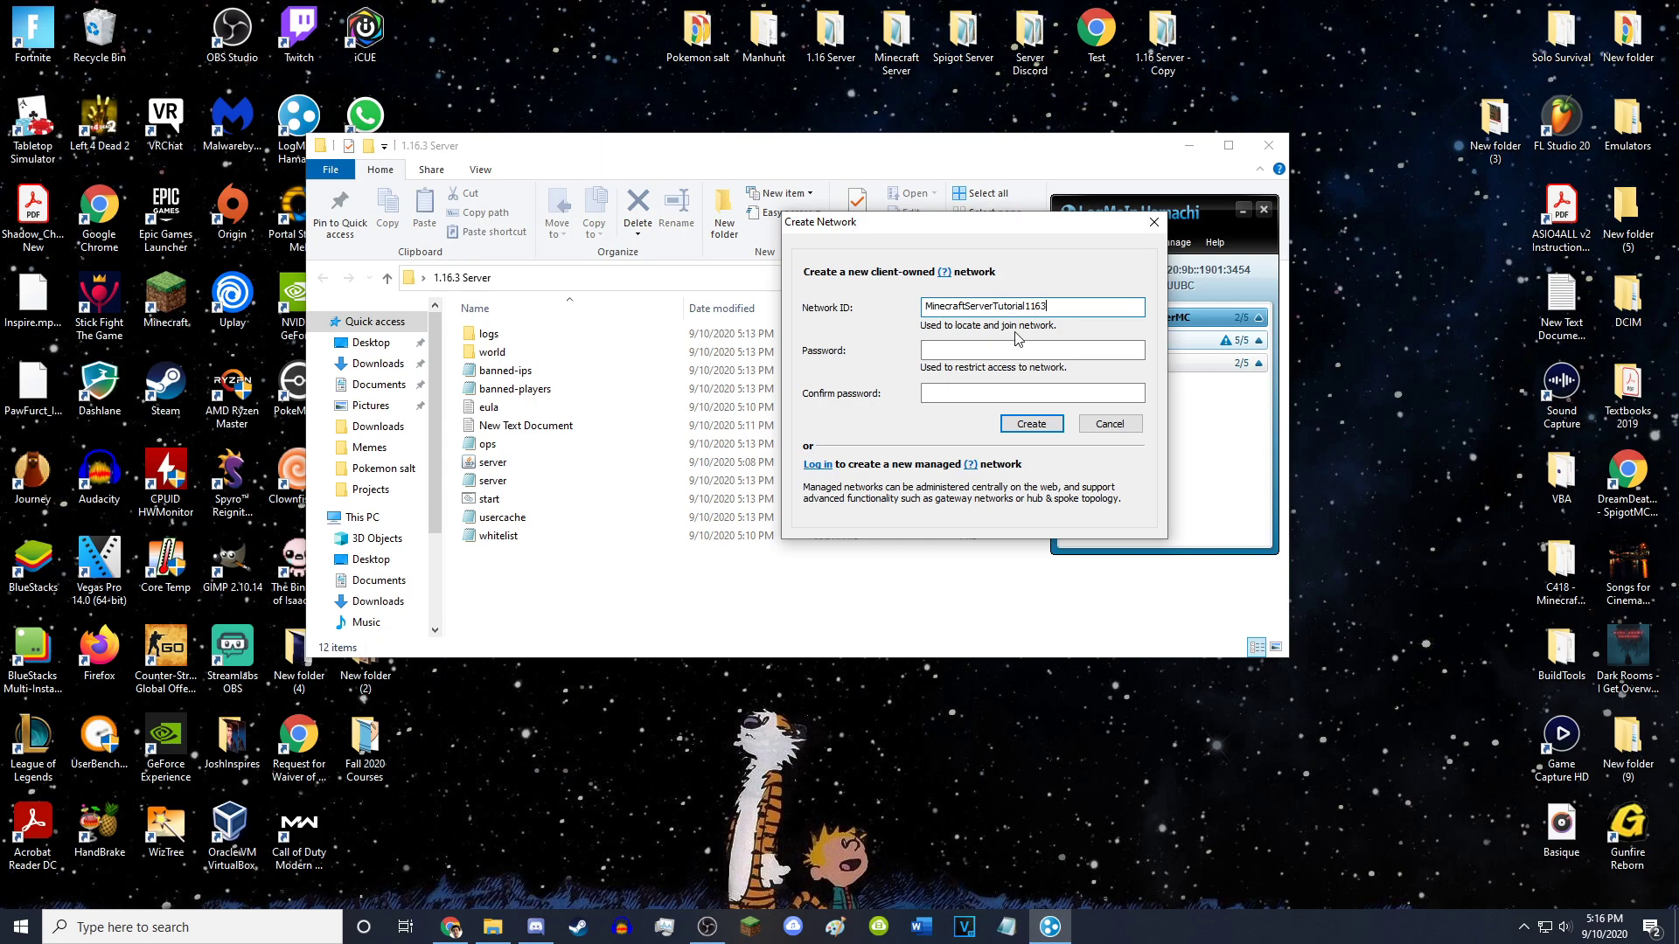
left_click(1078, 353)
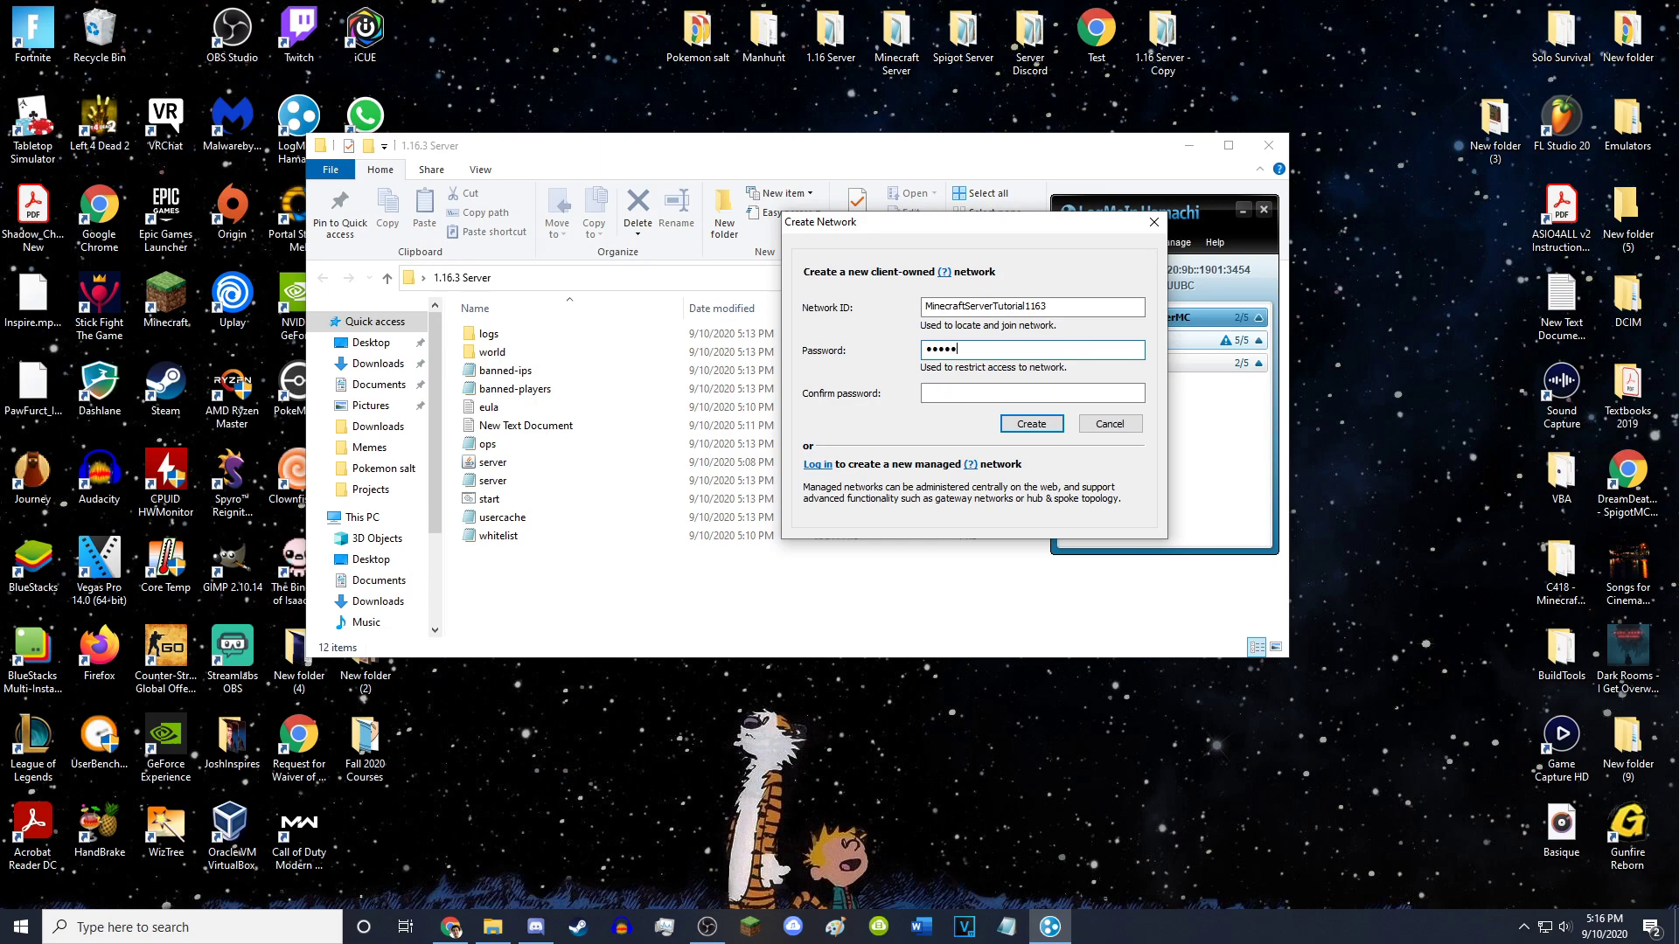
key("Tab")
type("p")
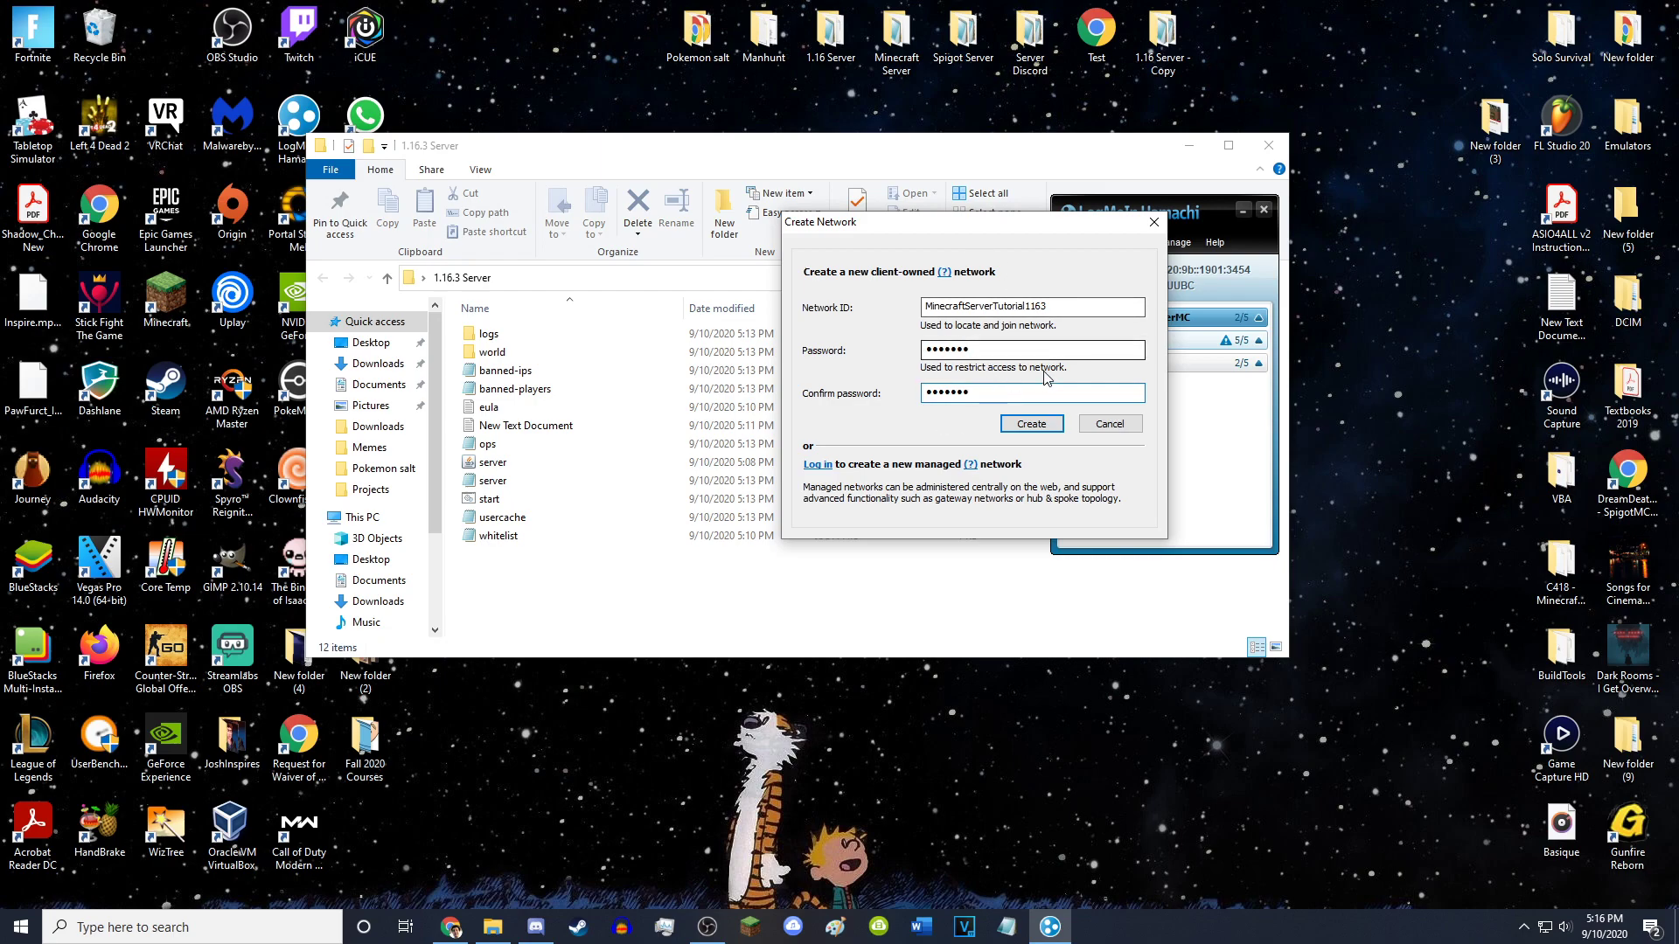
left_click(1033, 421)
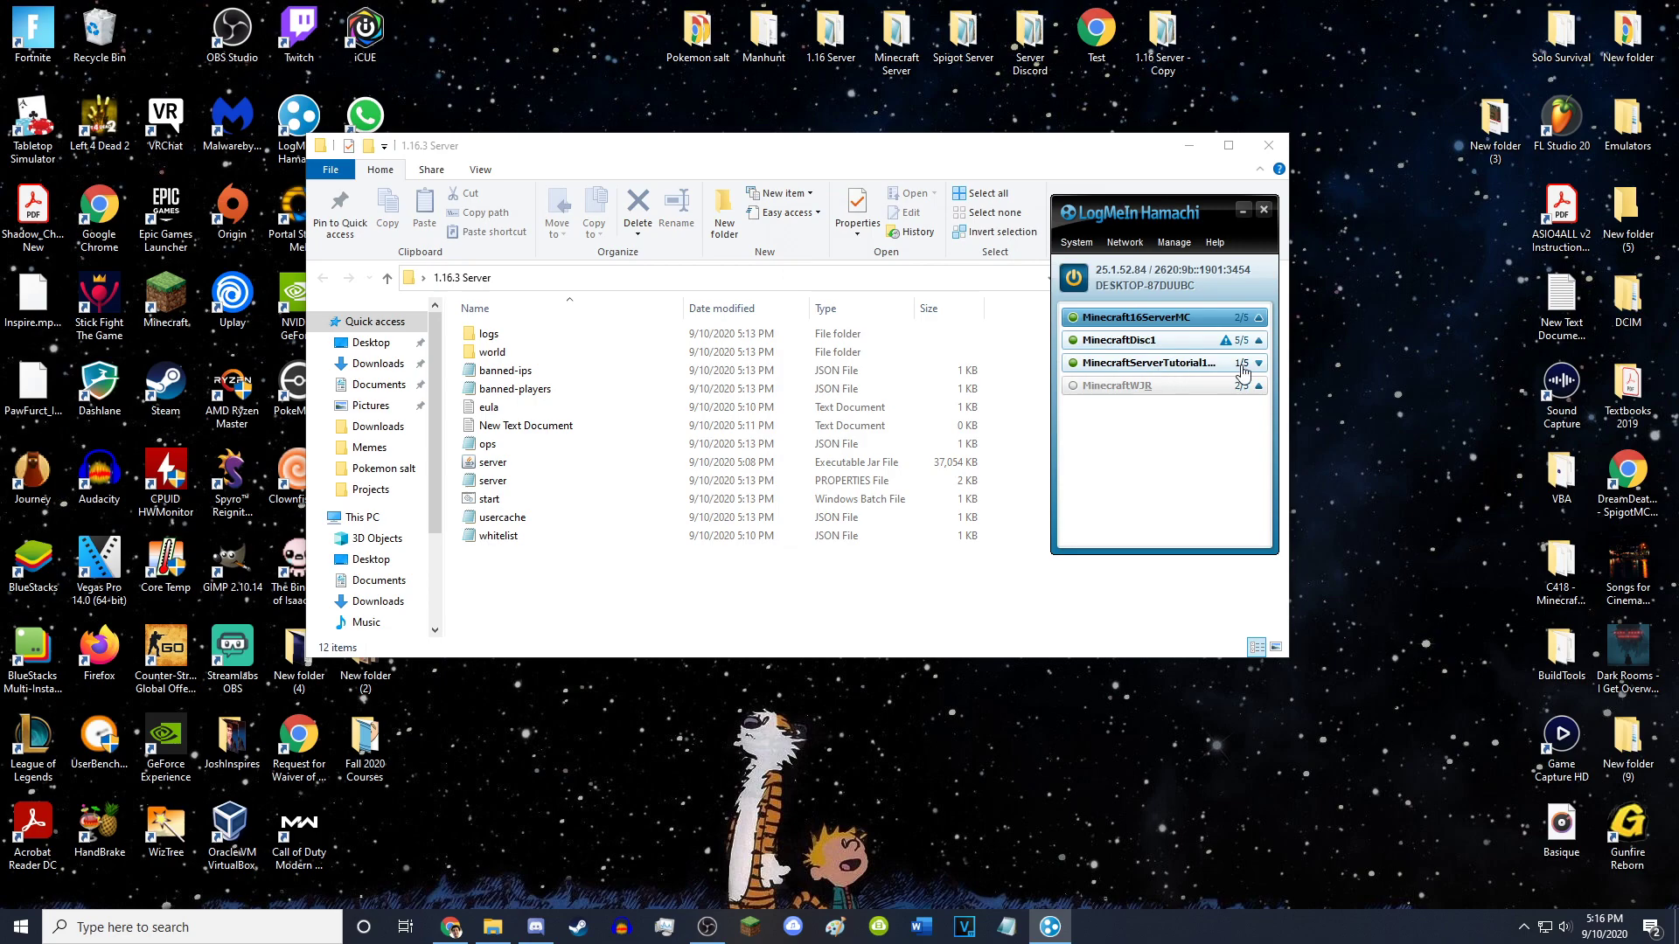
- Try to join the Hamachi network MinecraftServerTutorial1163 by entering its ID and the network password, and cancel the join dialog
mouse_move(1155, 372)
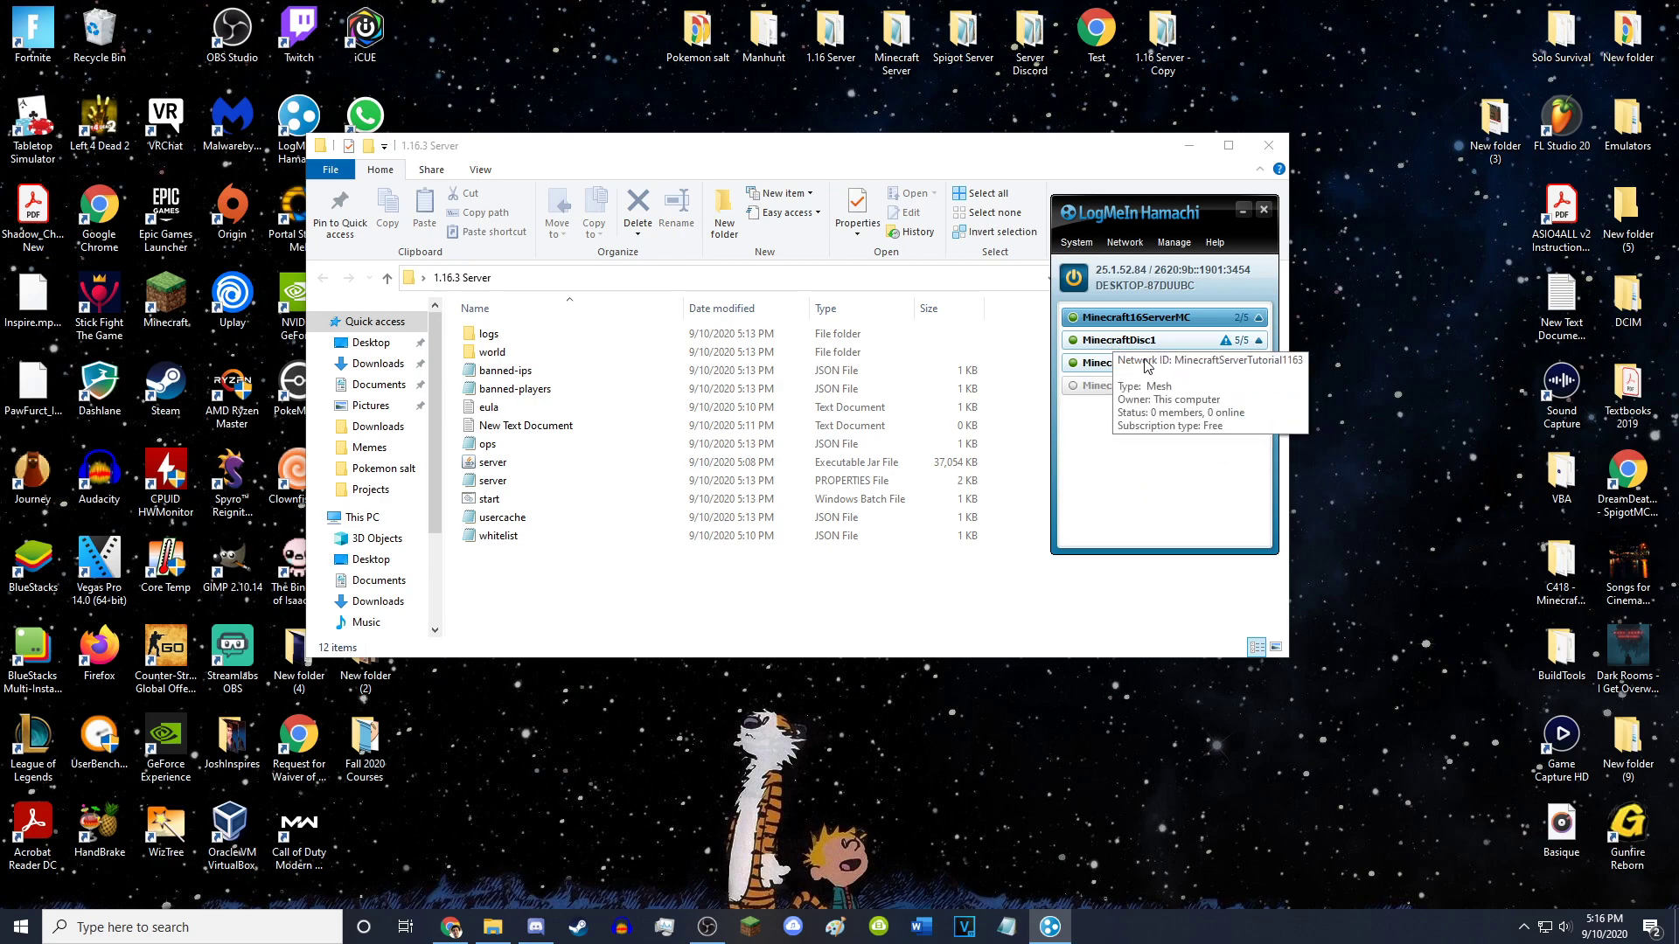
left_click(1136, 249)
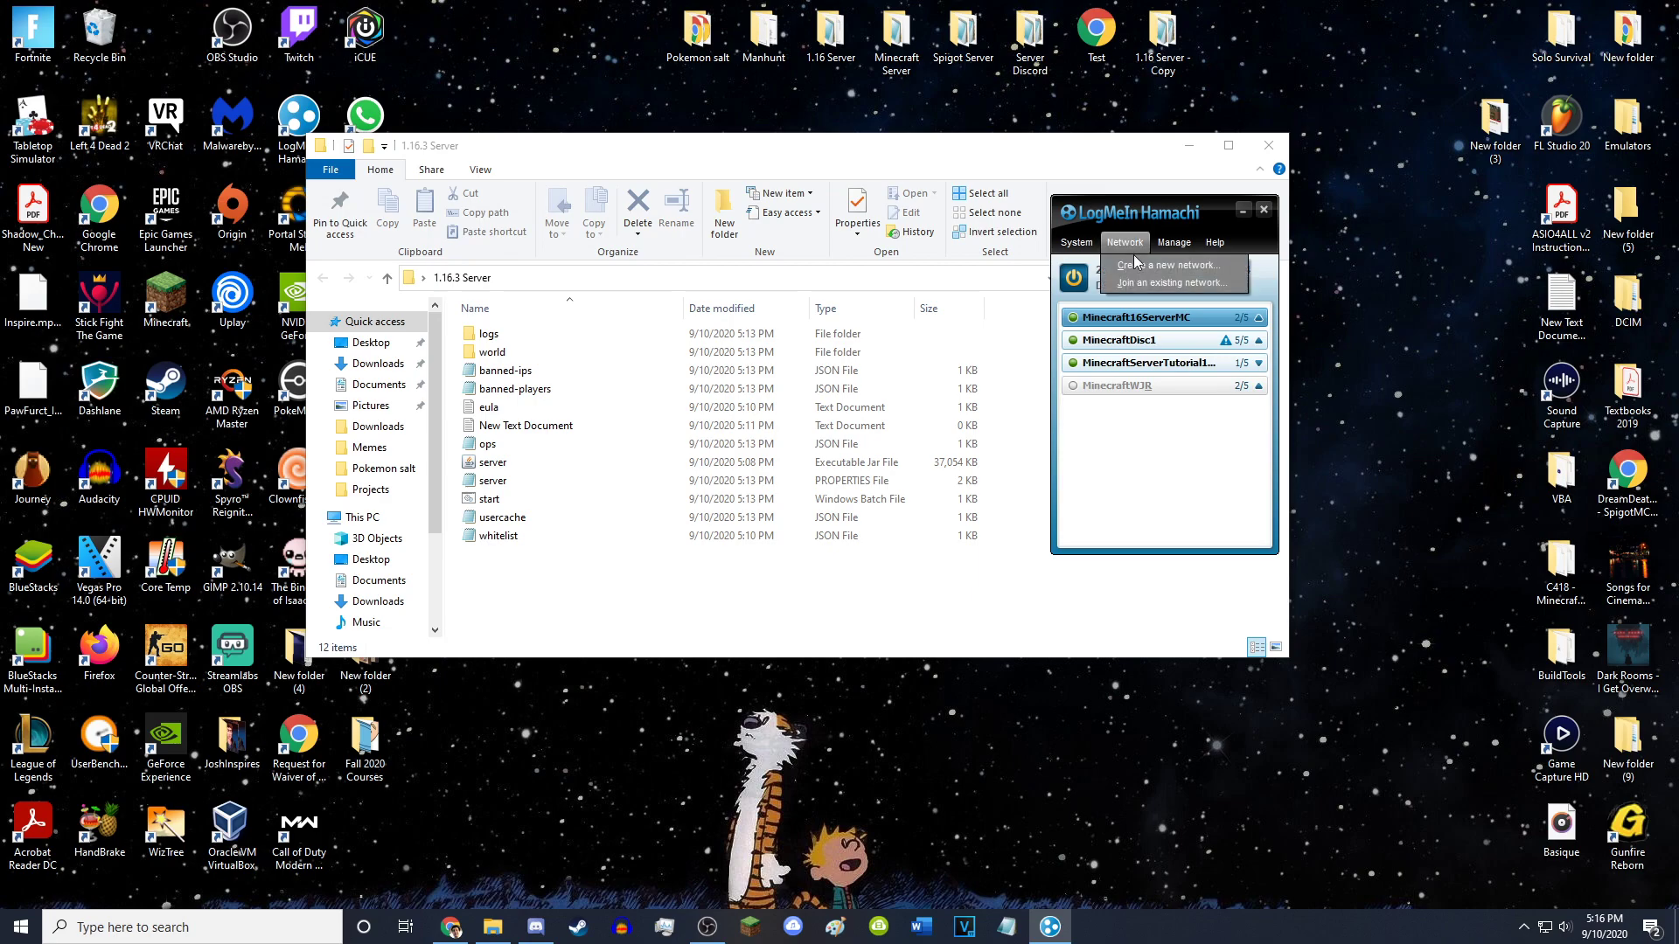
left_click(1142, 281)
left_click_drag(923, 383, 923, 292)
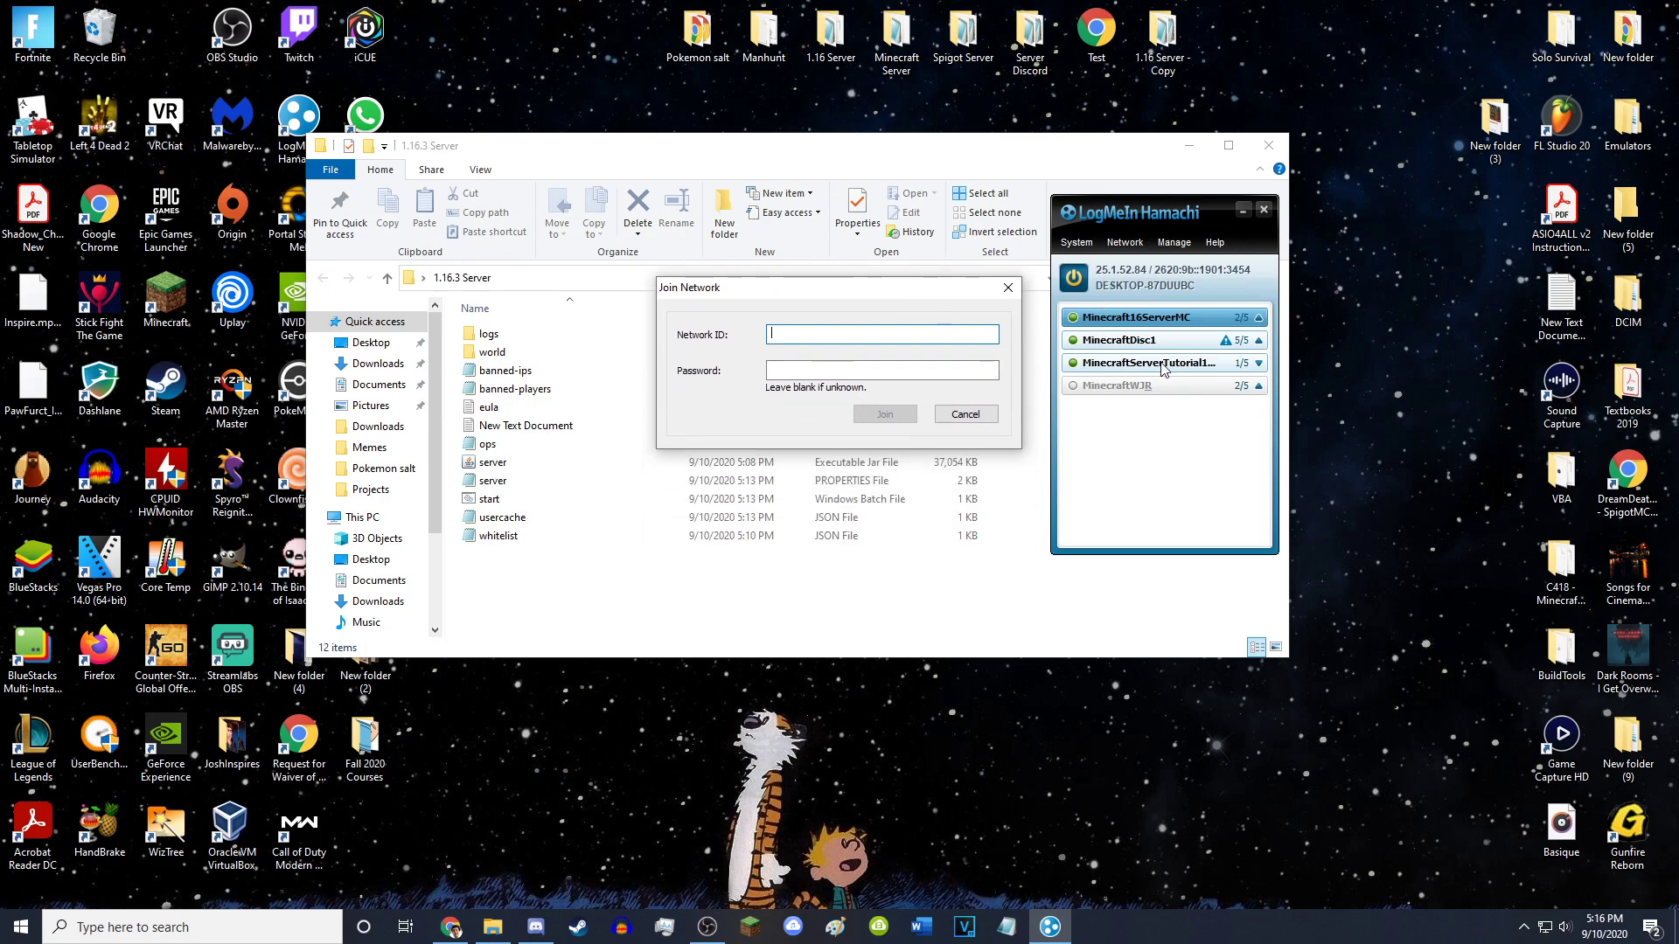
type("MinecraftServerTutoria")
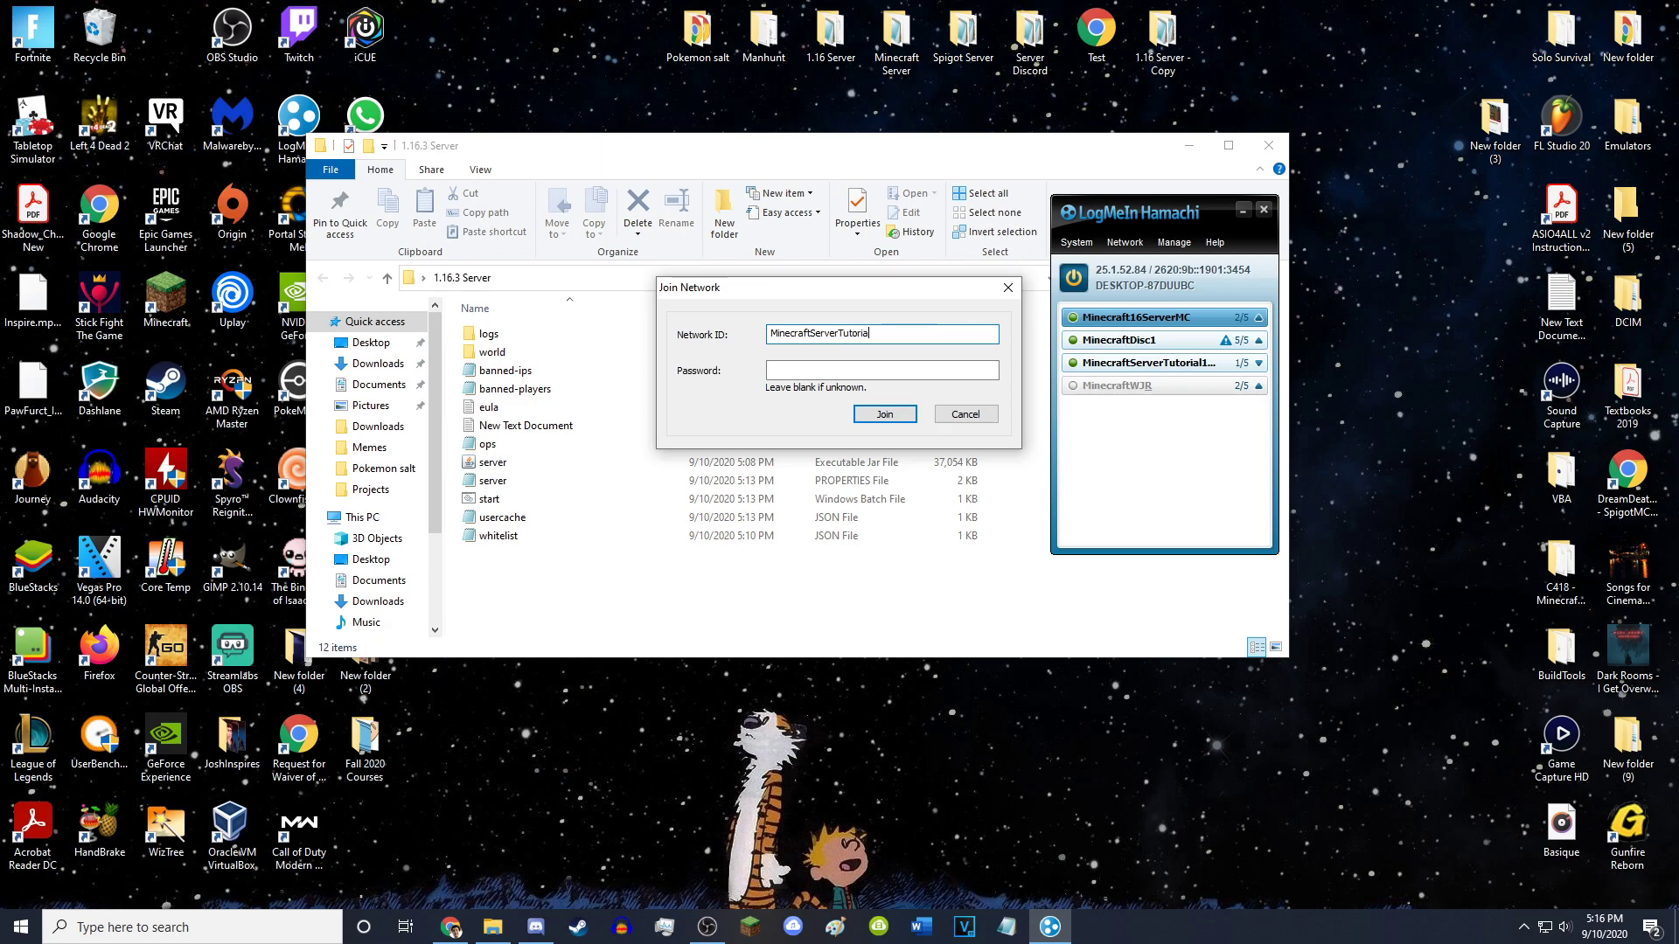
type("3")
left_click(891, 376)
type("•••••••")
key("Return")
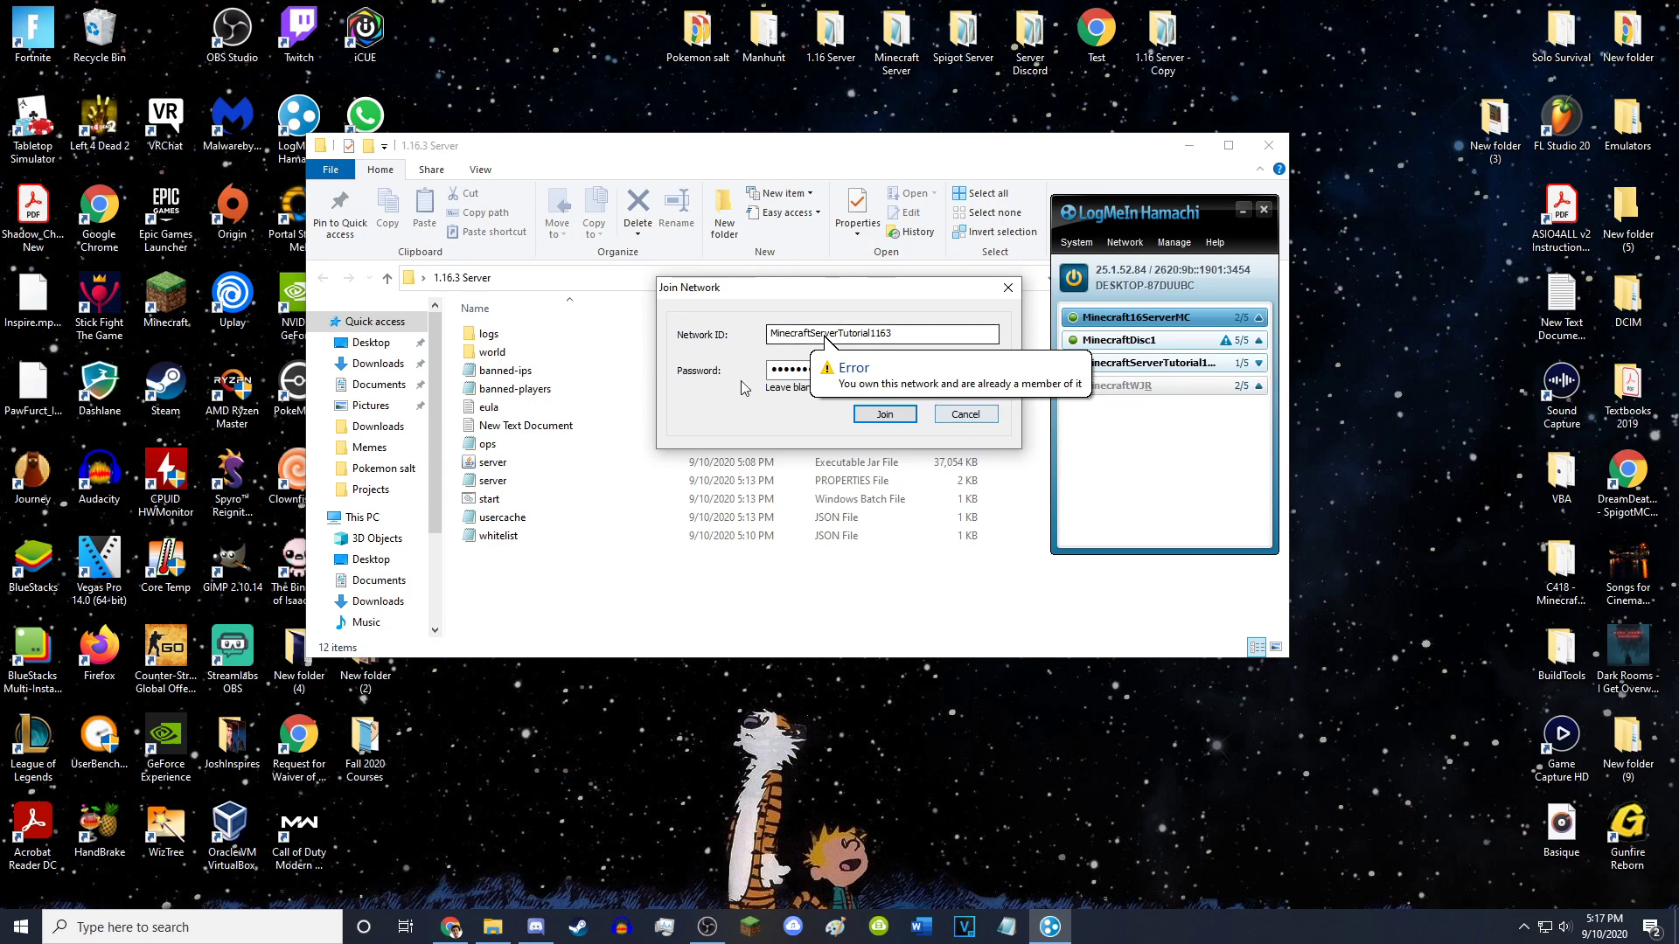
left_click(978, 417)
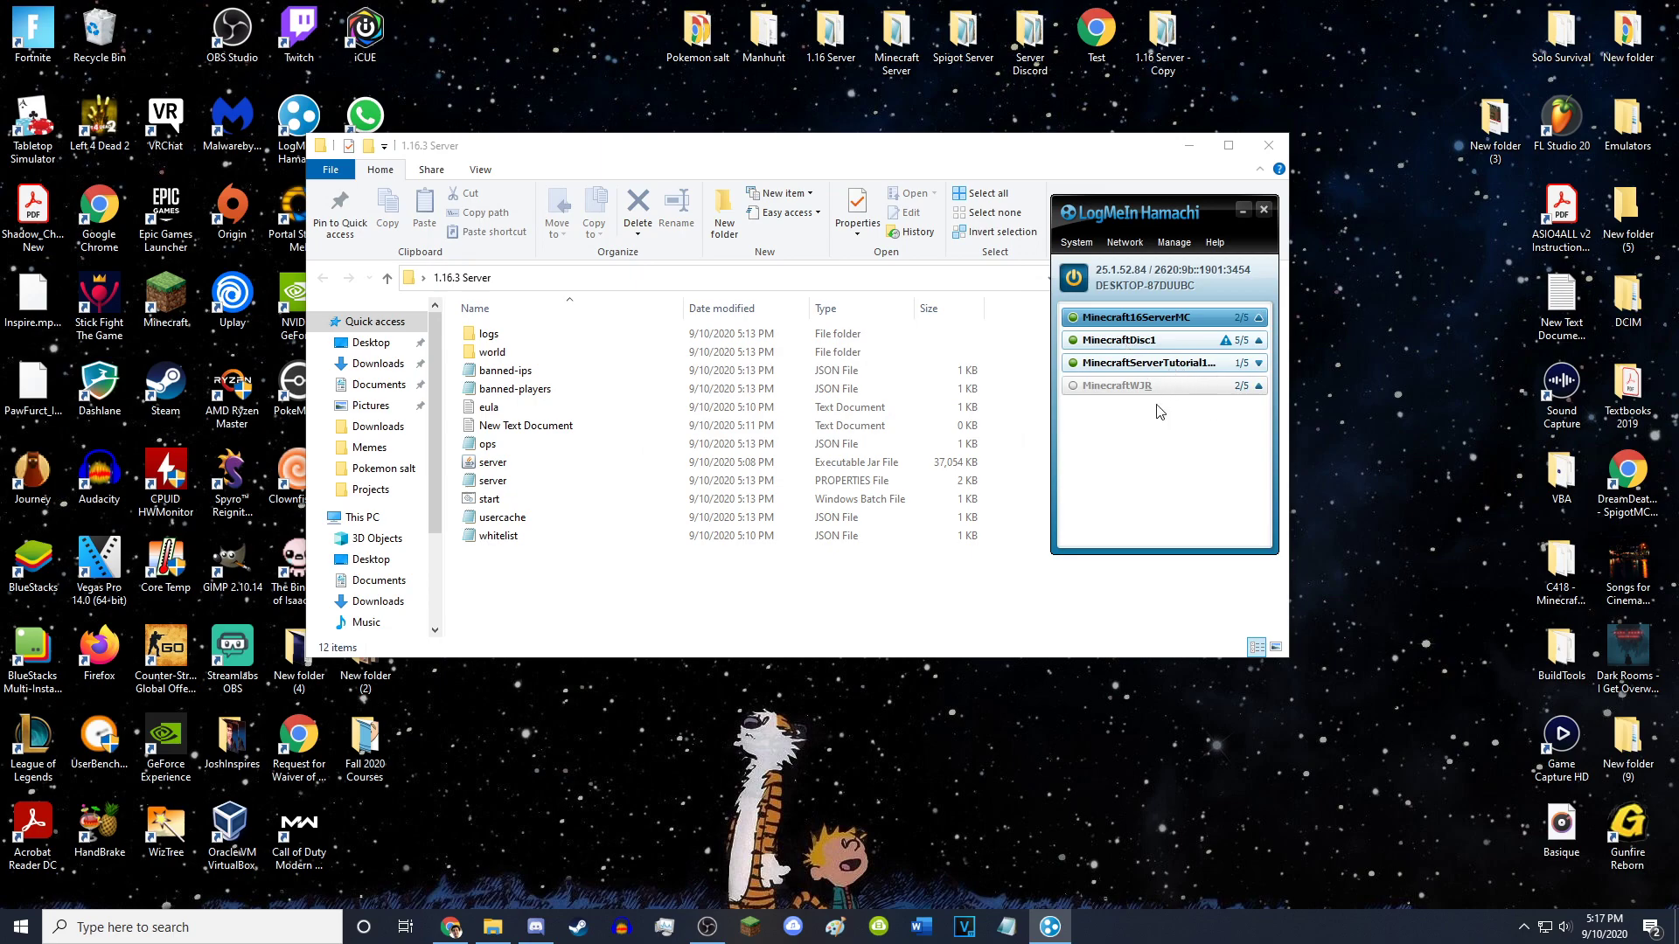
- Minimize Hamachi, run the start batch file in the 1.16.3 Server folder, and minimize the server console once it has loaded
left_click(1241, 209)
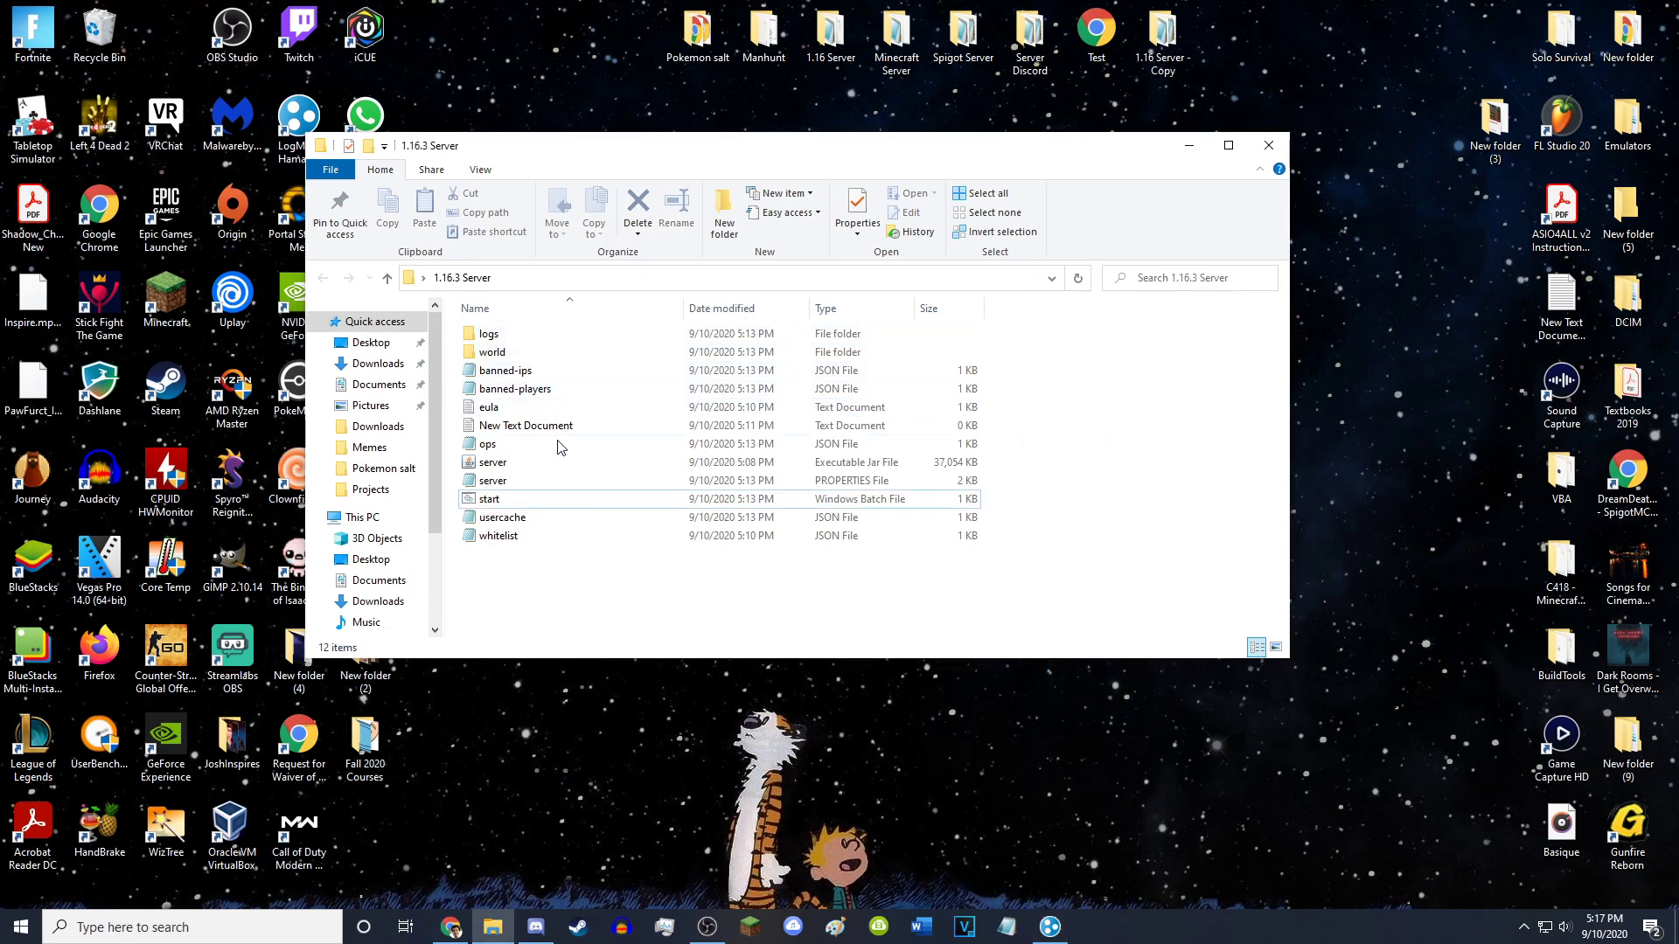
double_click(512, 498)
left_click_drag(541, 95, 930, 158)
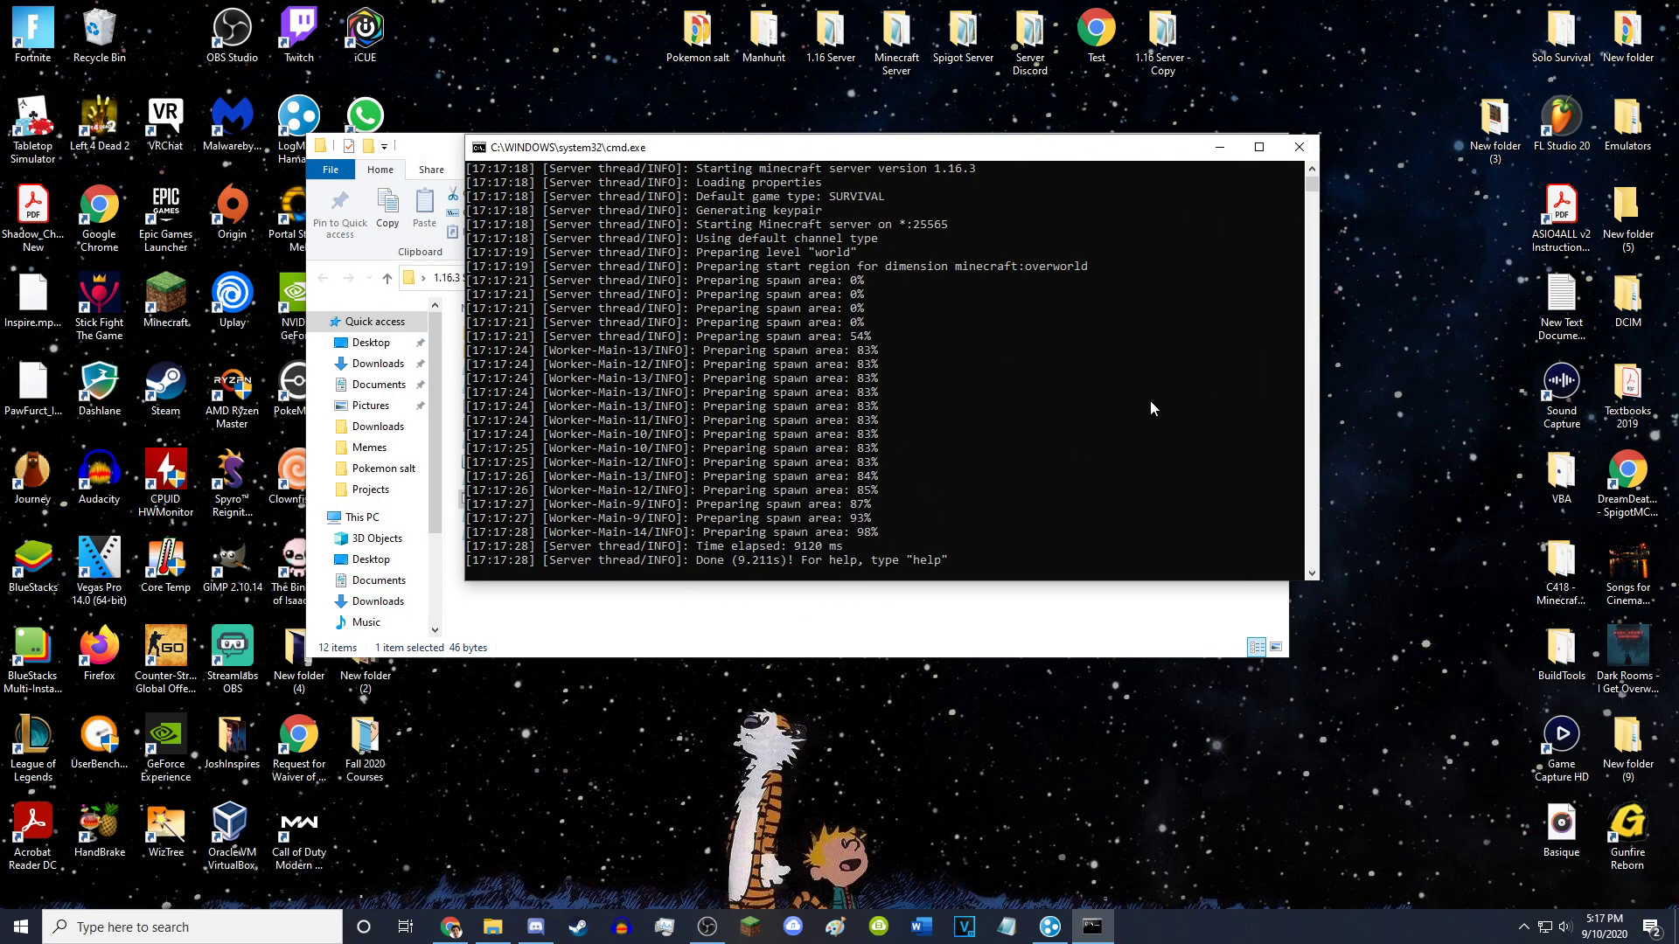
left_click(1218, 148)
- Switch to the Minecraft Launcher, choose the latest release 1.16.3, and launch the game
left_click(750, 926)
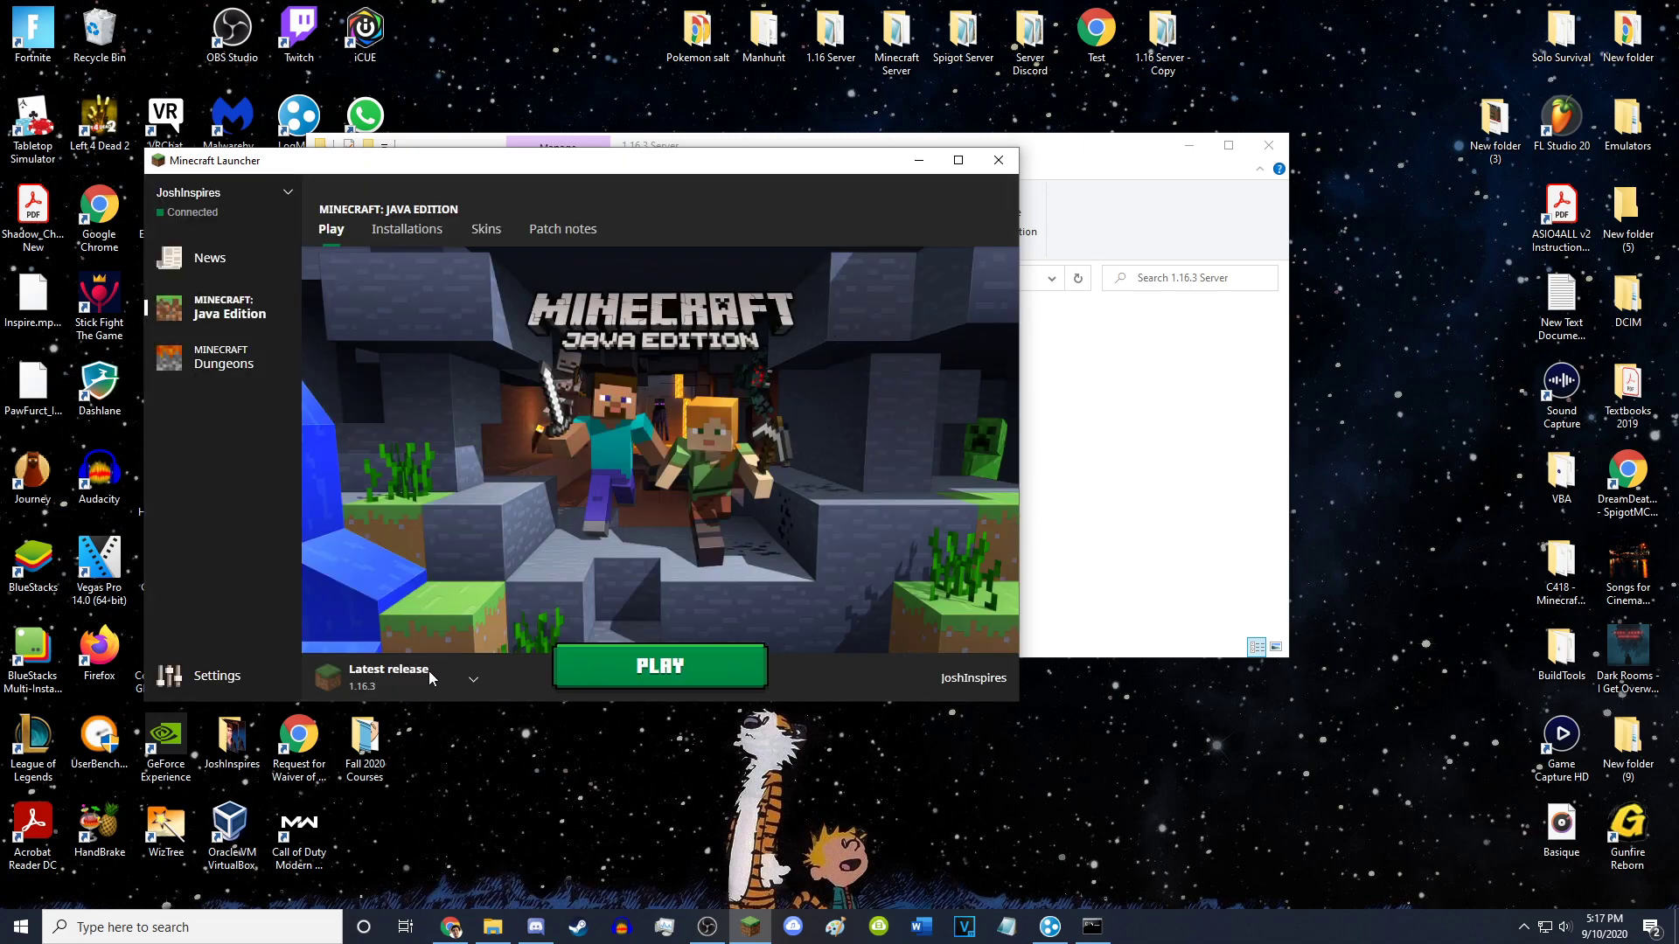
left_click(422, 673)
left_click(440, 420)
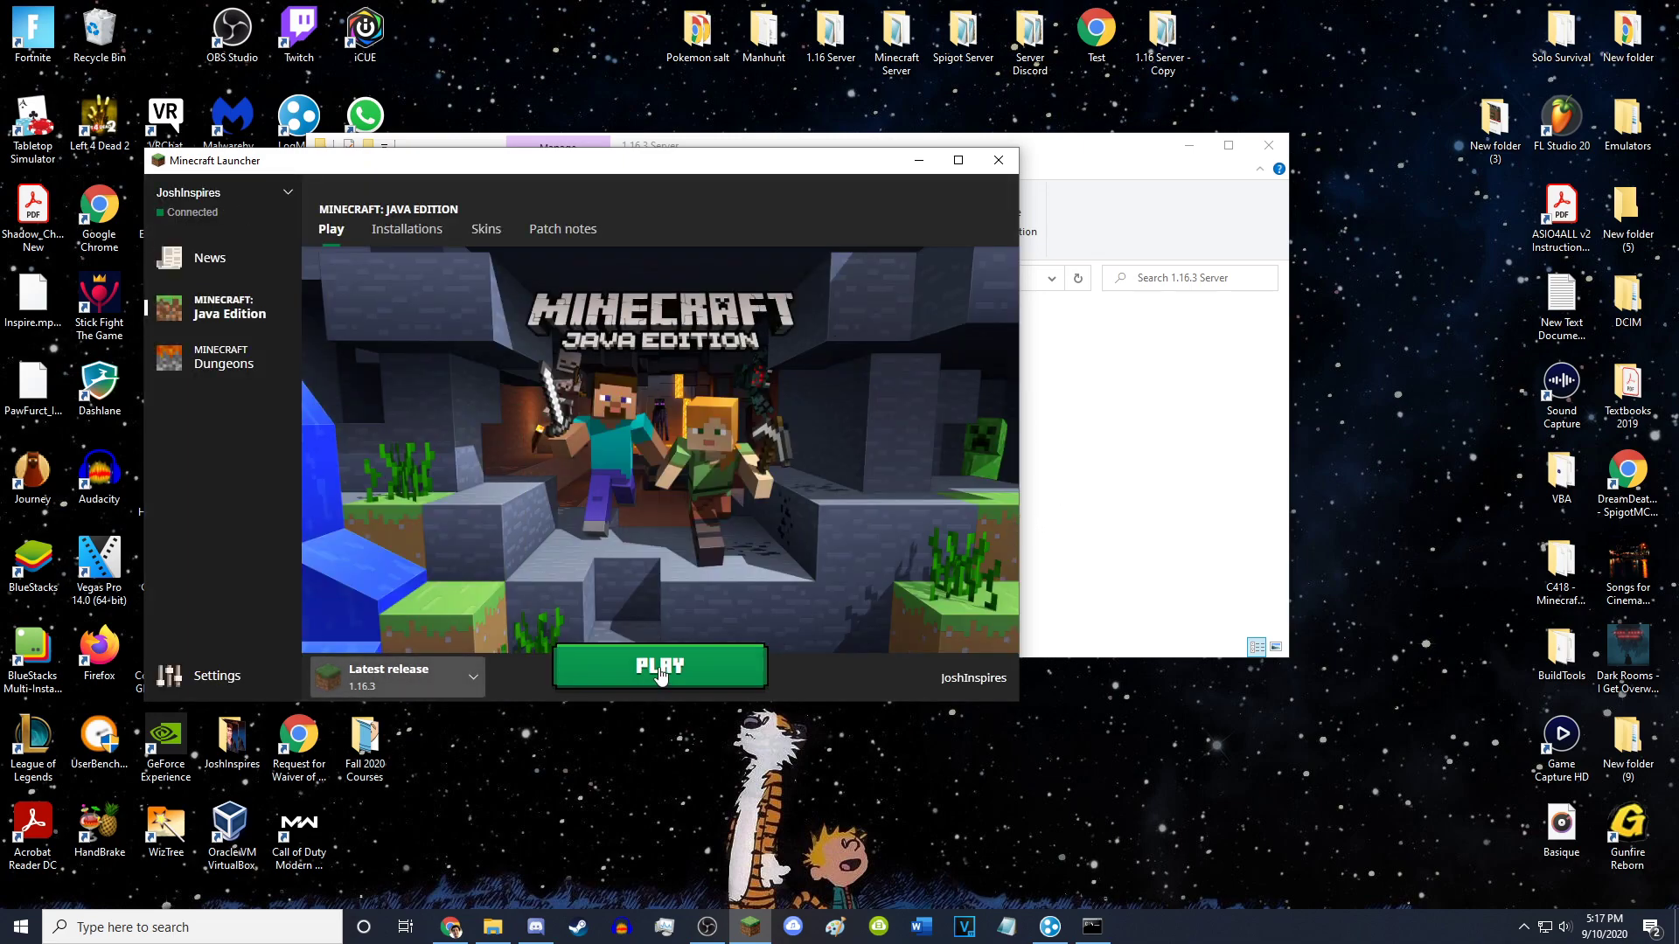
left_click(660, 670)
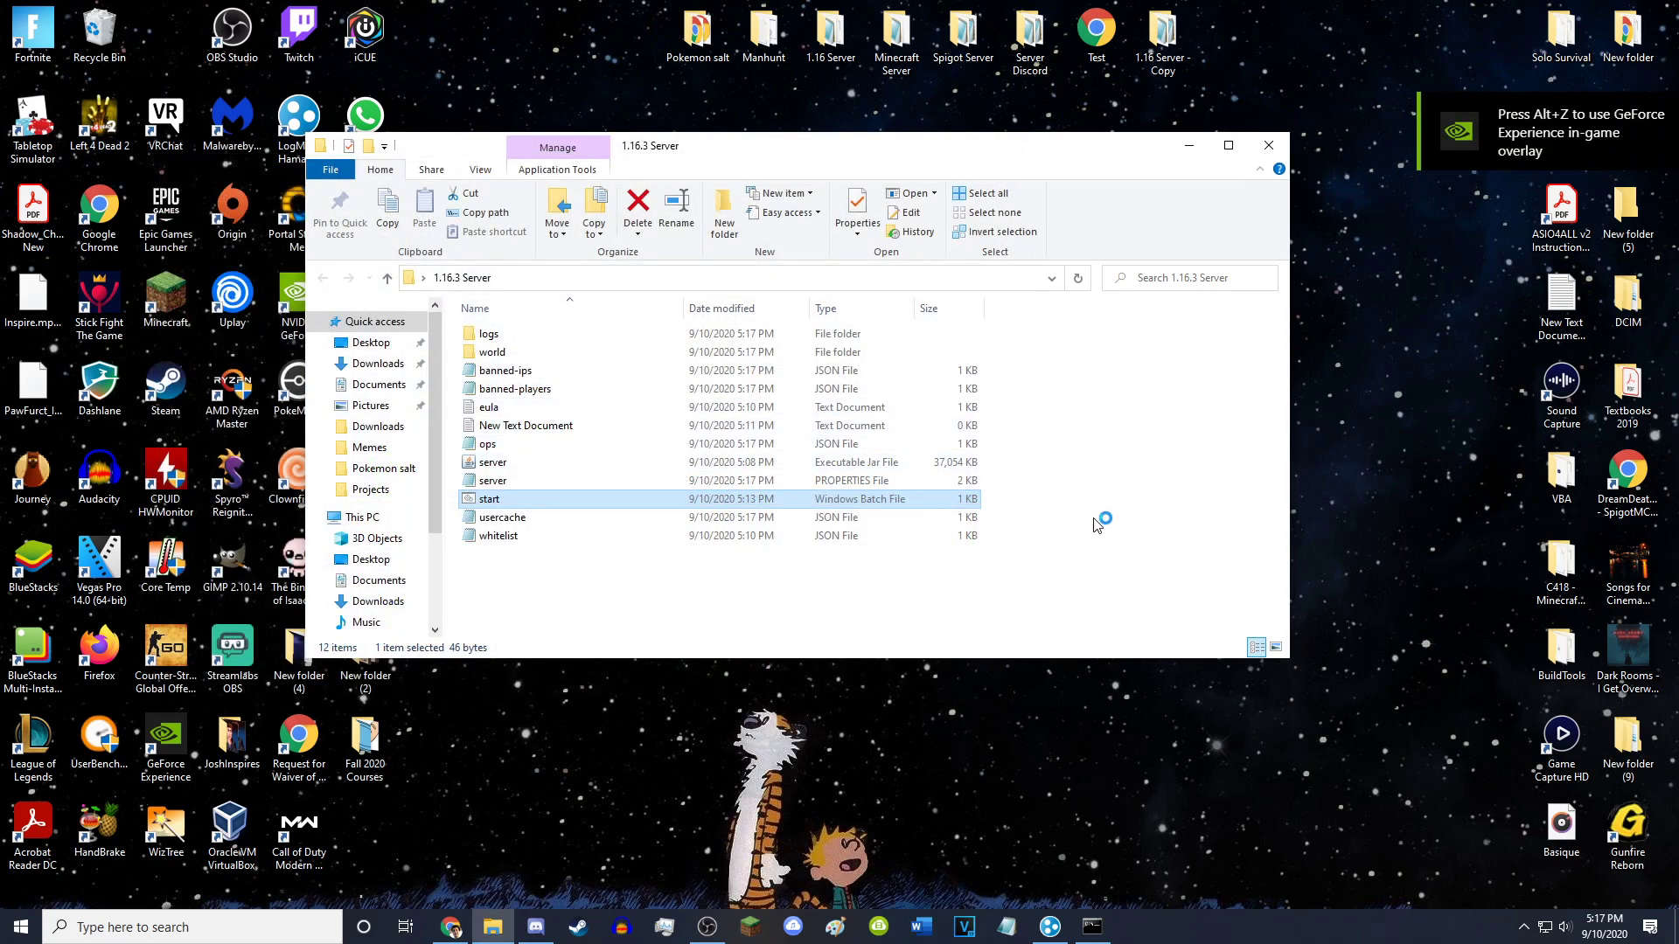
- Open the multiplayer Direct Connection screen and move the game window higher on the desktop
left_click(839, 507)
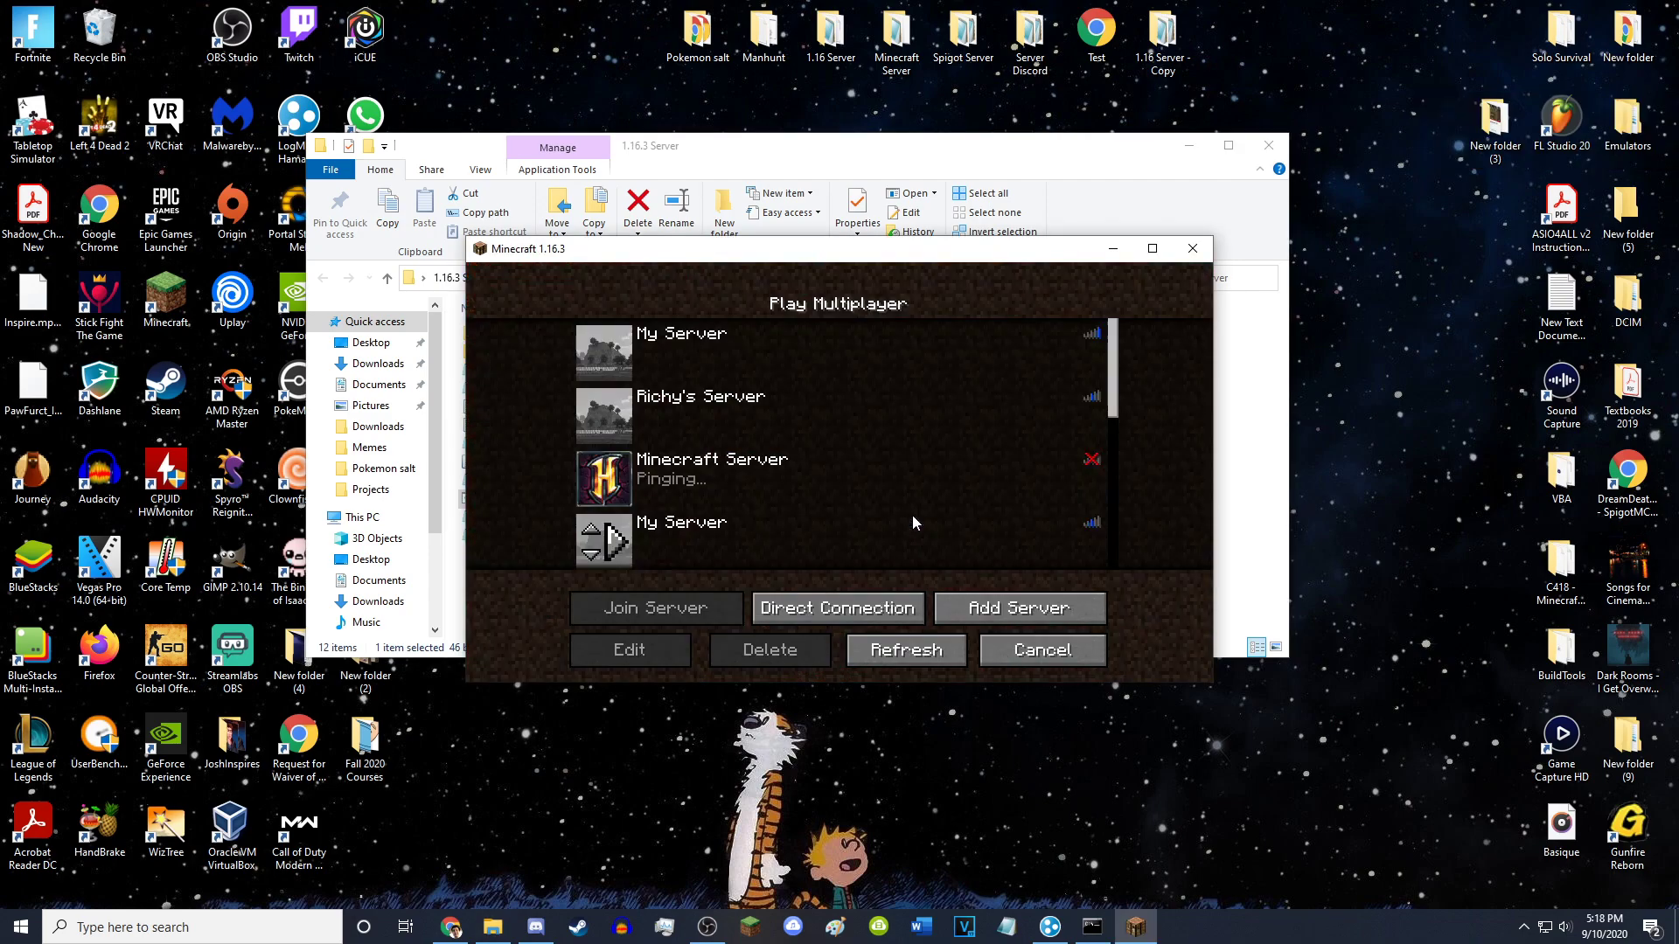
left_click(825, 607)
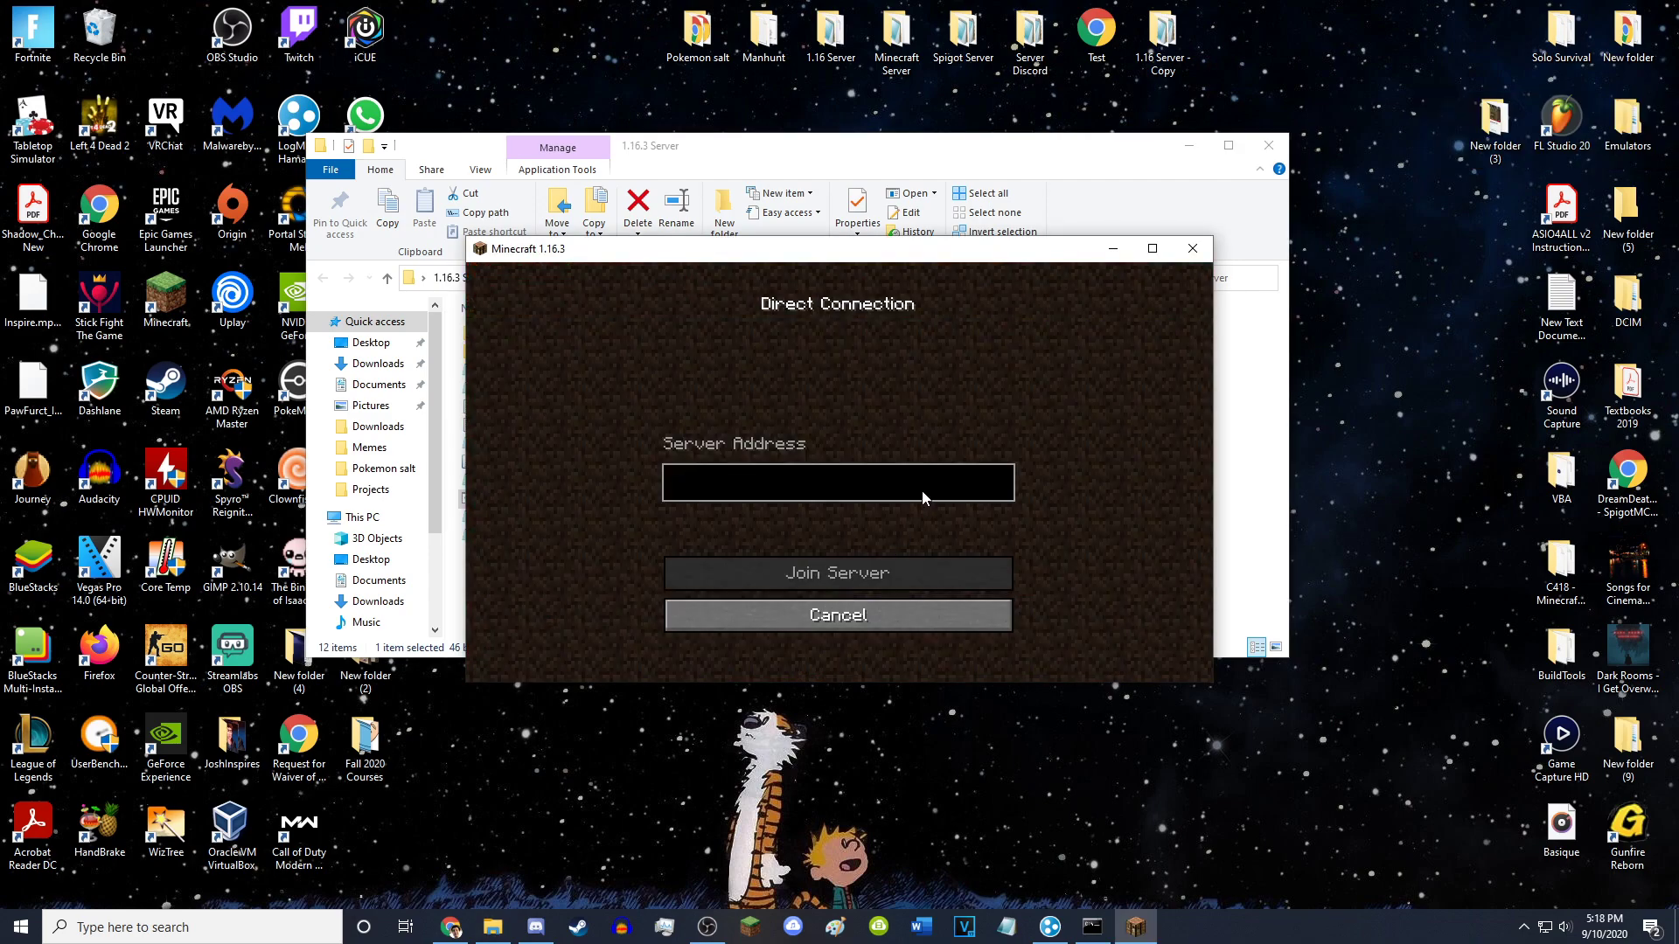
left_click_drag(870, 256, 897, 150)
left_click(1050, 926)
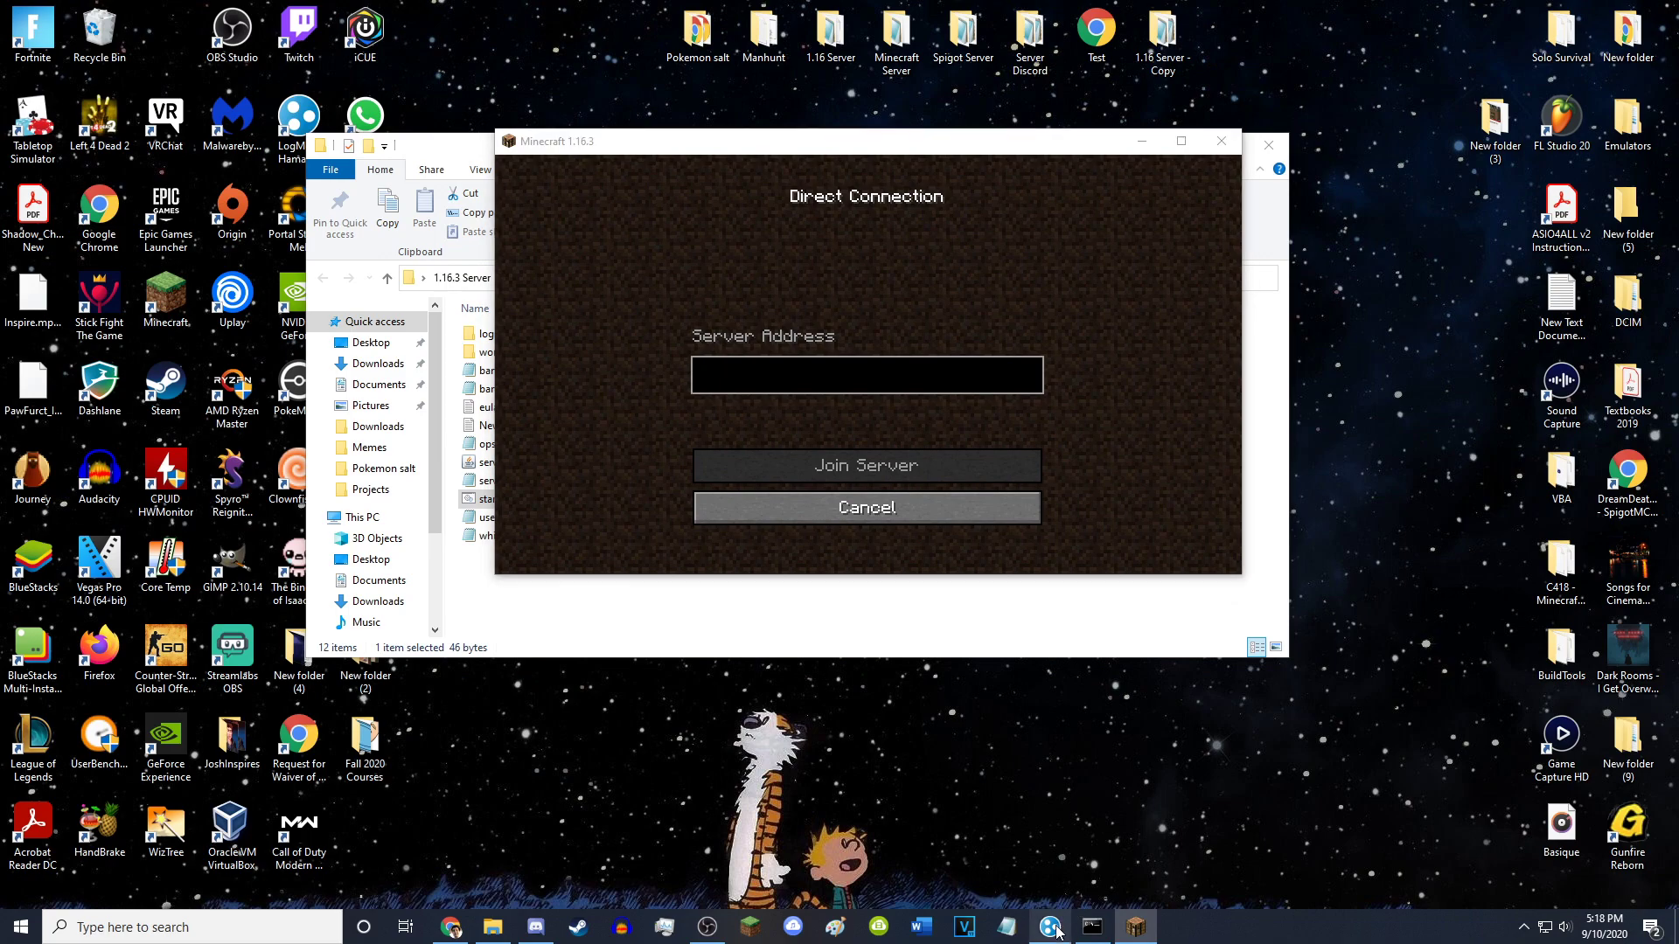
left_click_drag(1136, 217, 1331, 214)
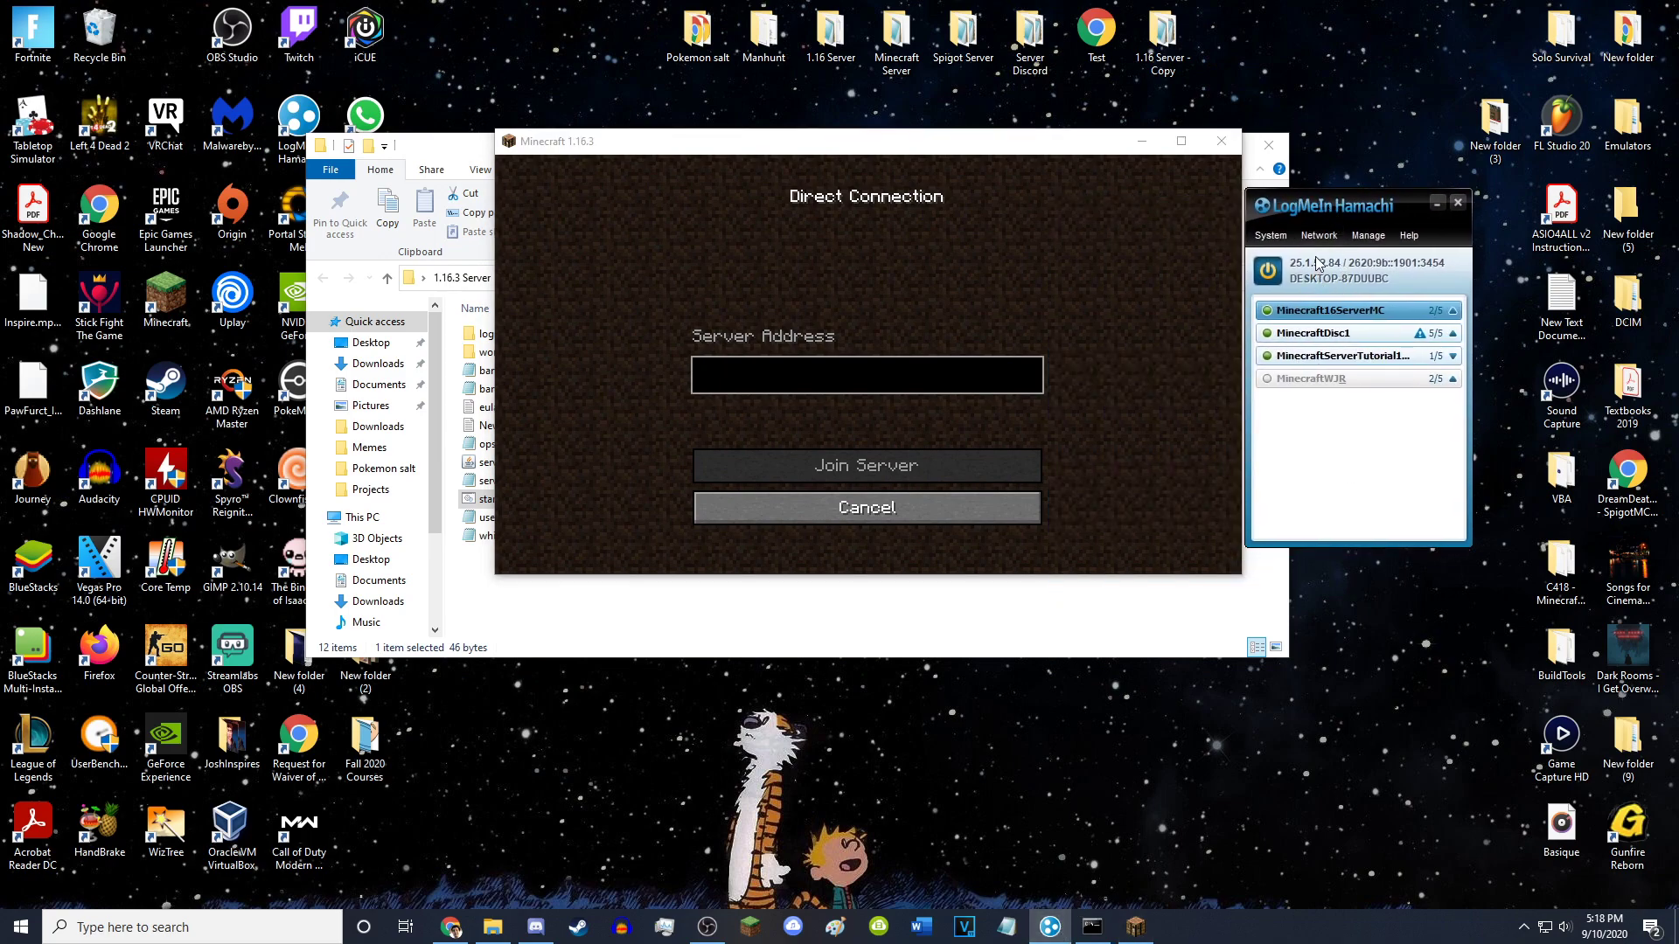
right_click(1316, 268)
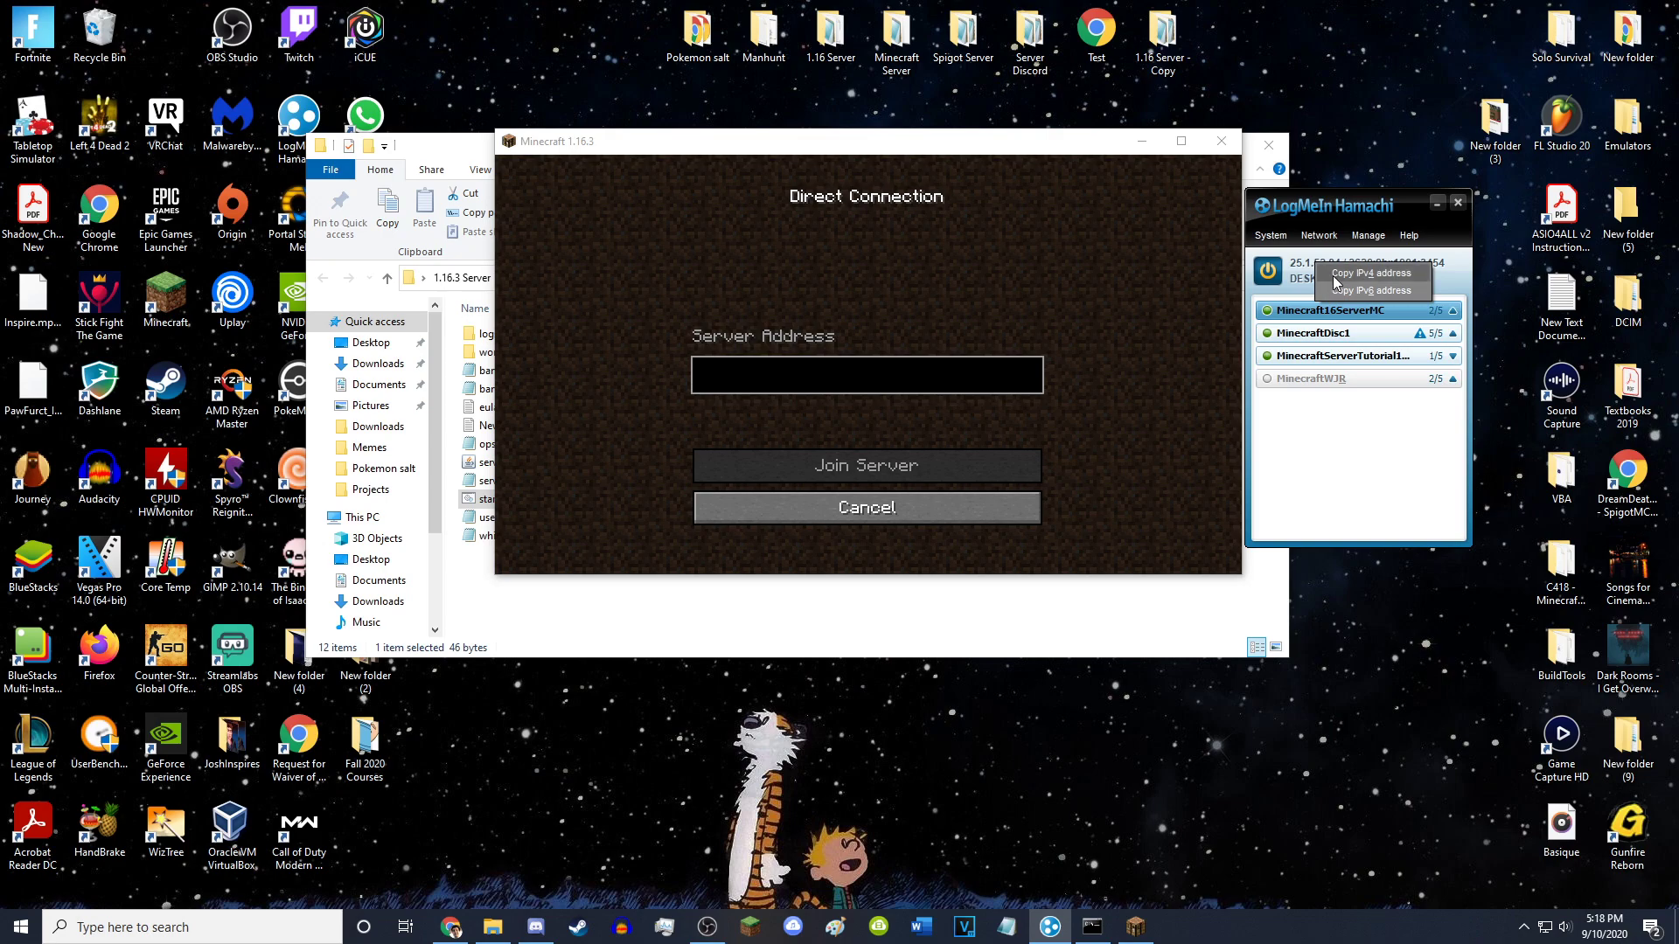
left_click(1335, 275)
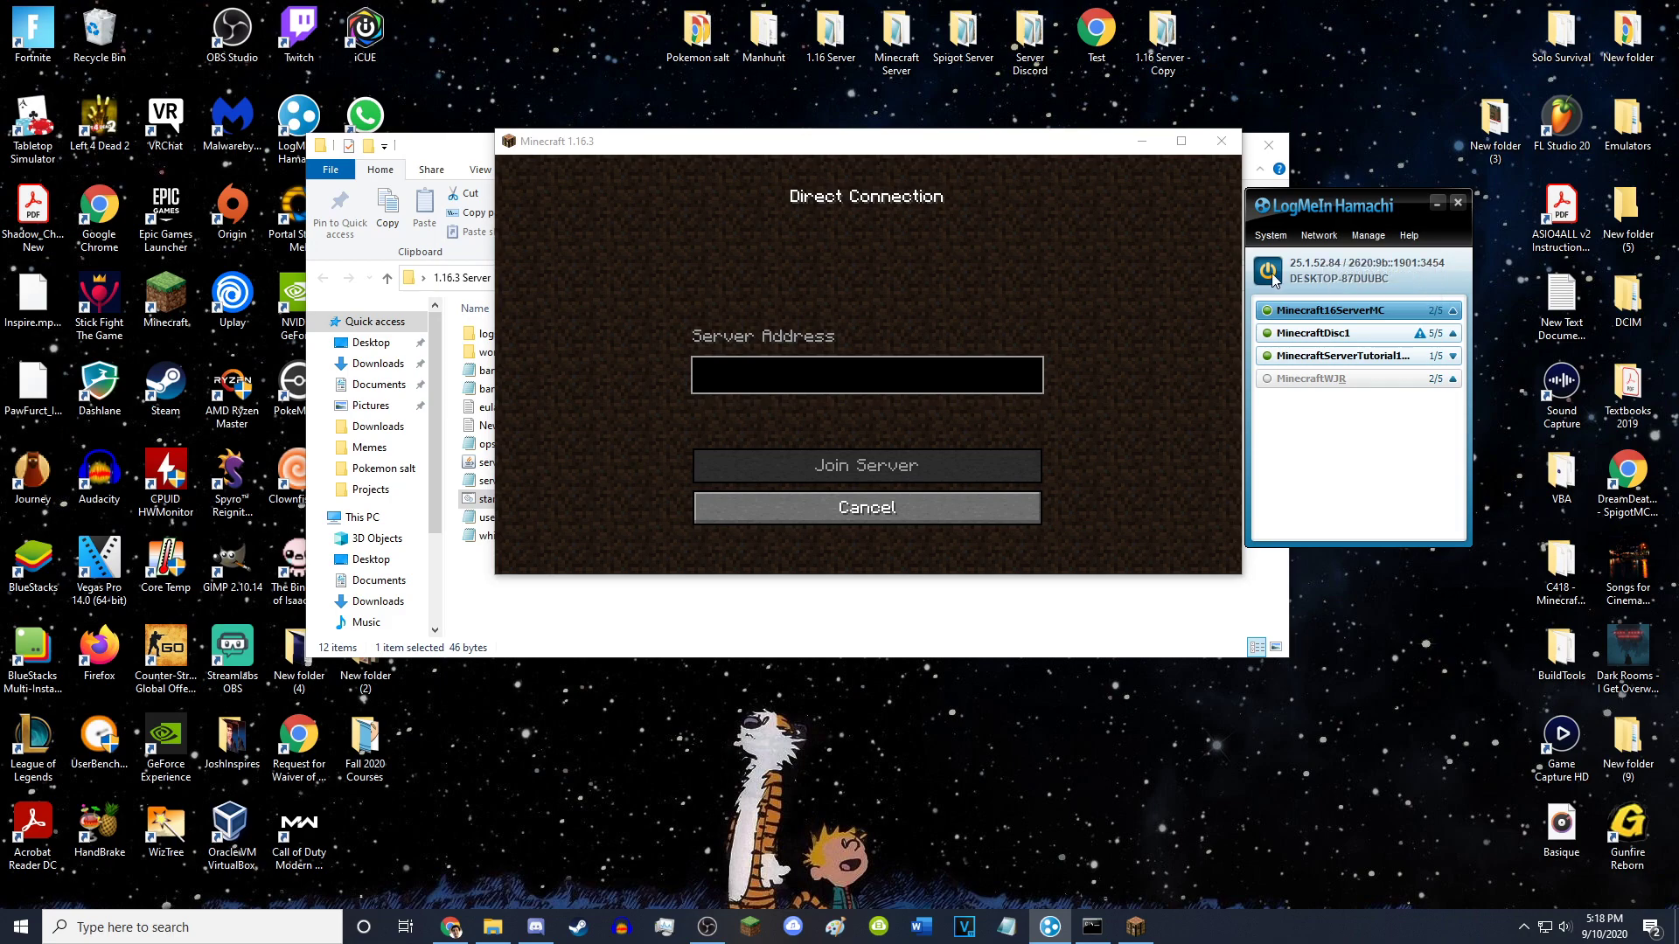
left_click(991, 375)
key("ctrl+v")
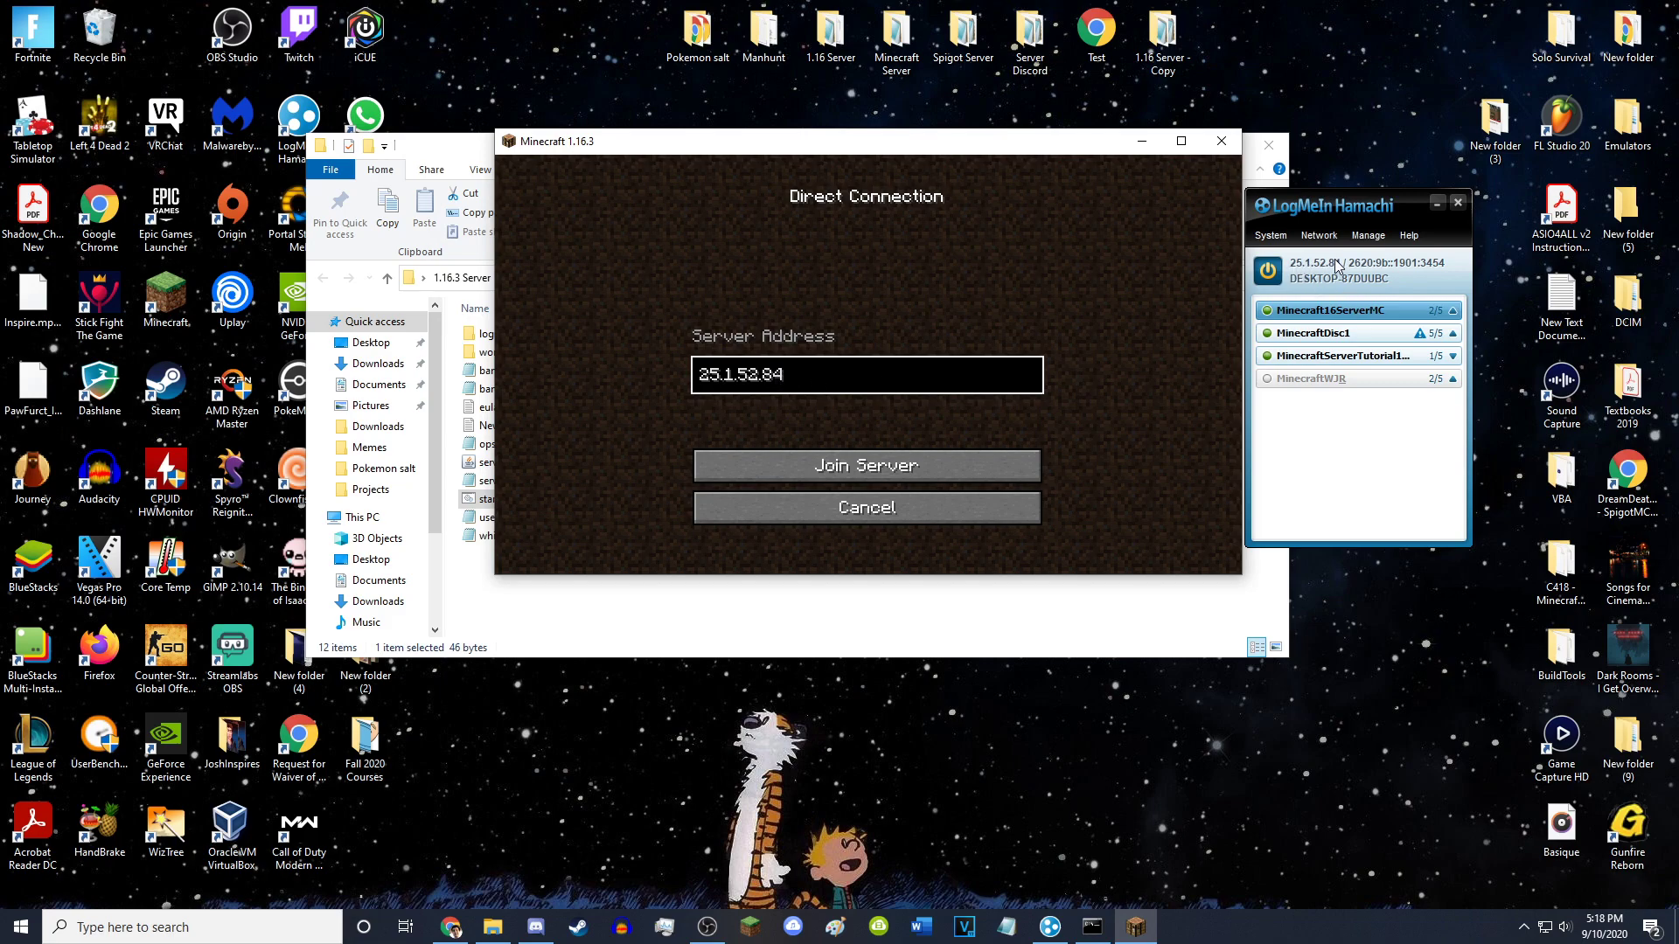
left_click(850, 469)
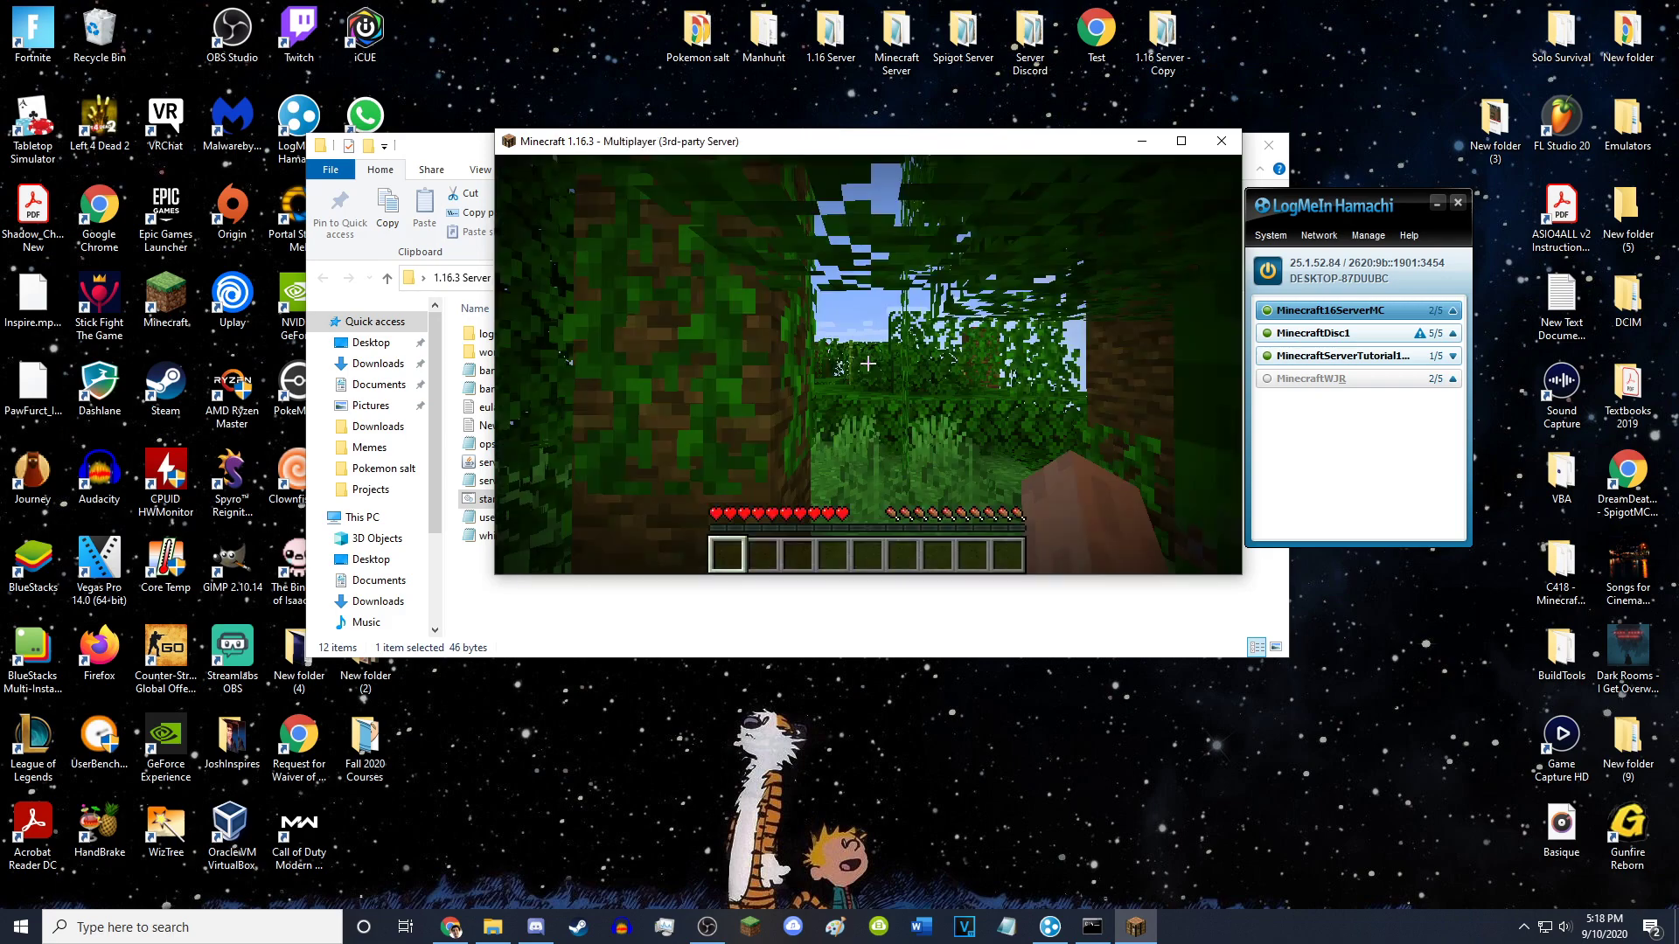
- Walk forward through the jungle on the server, pause to maximize the game window, and resume playing
key("w")
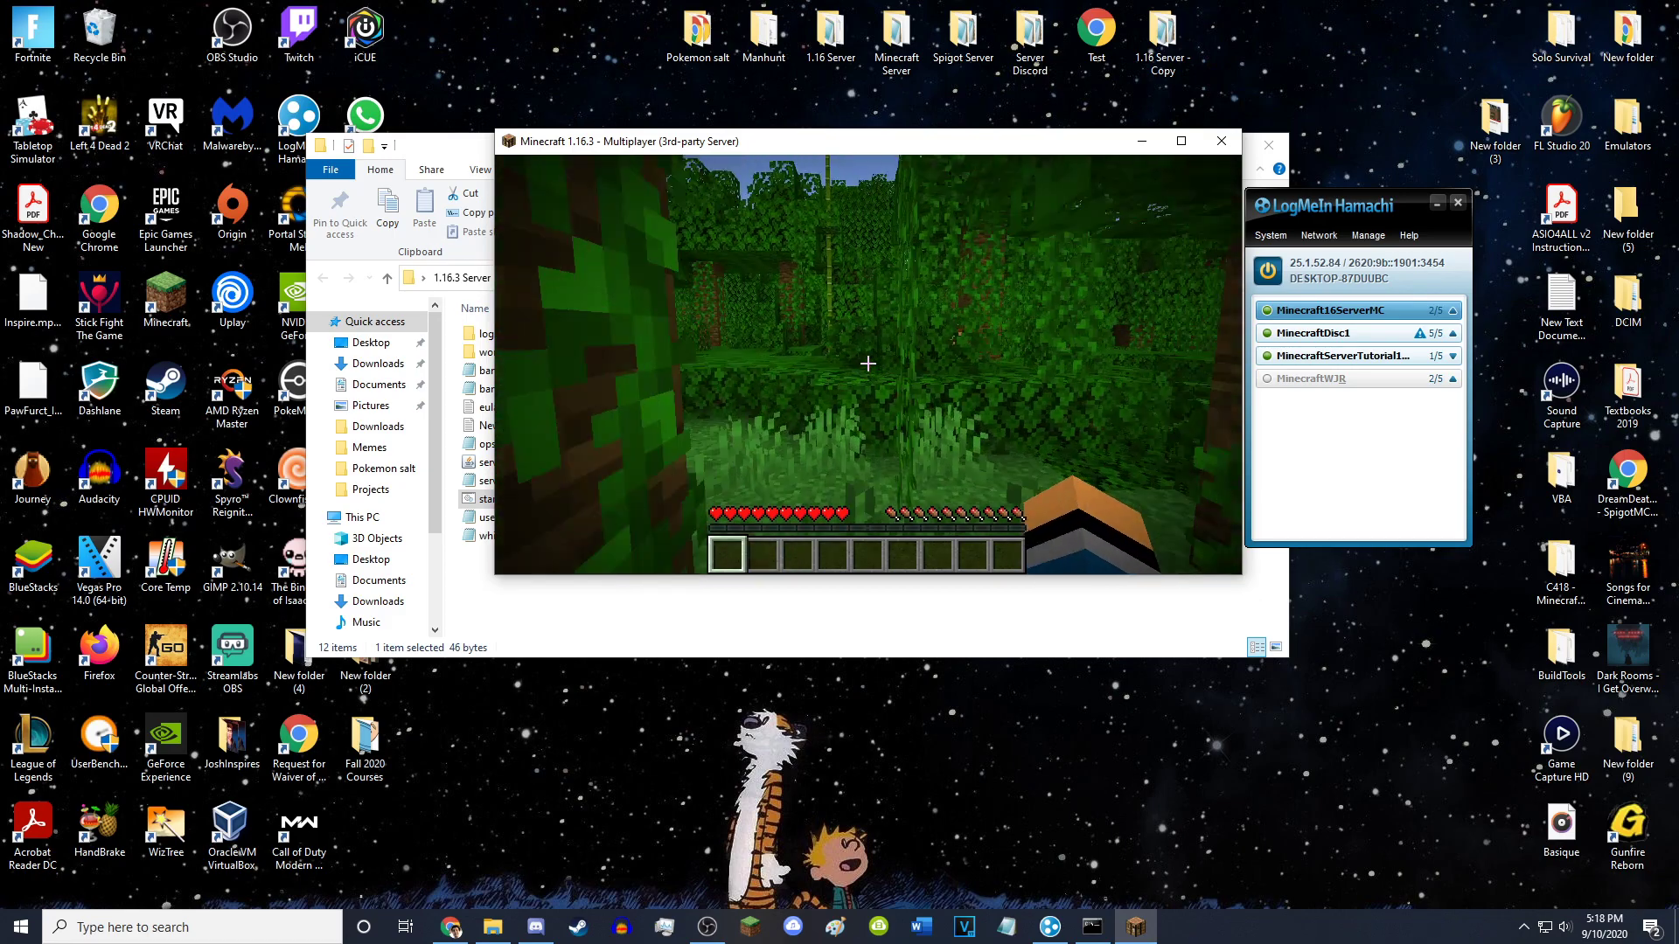
key("w")
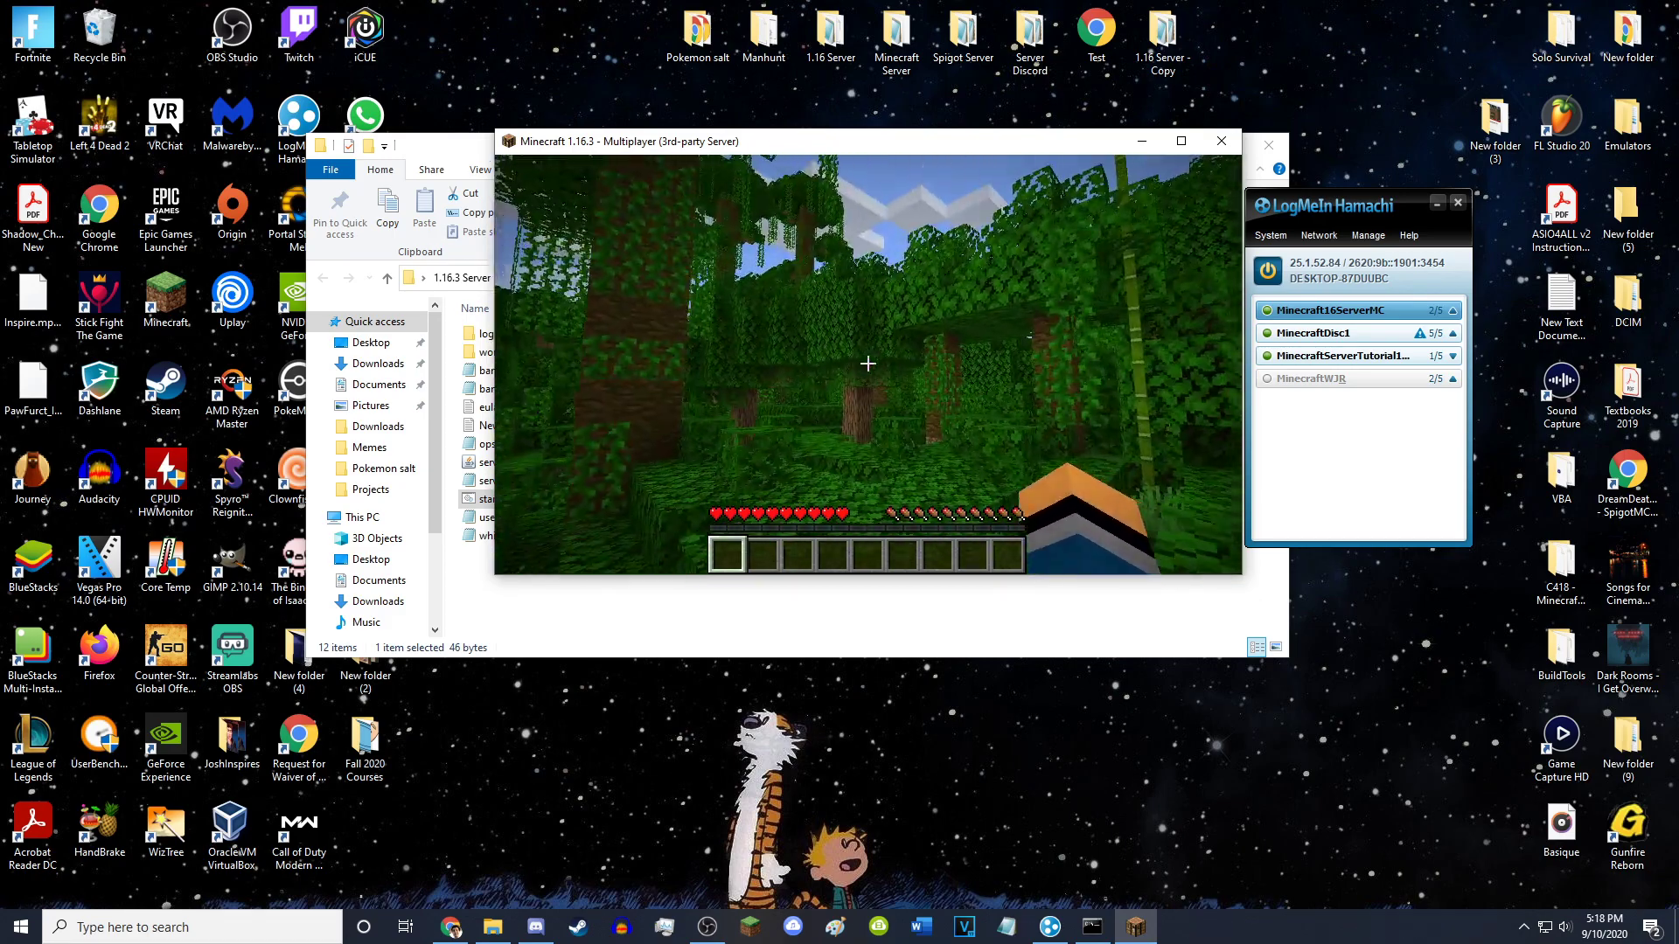
key("w")
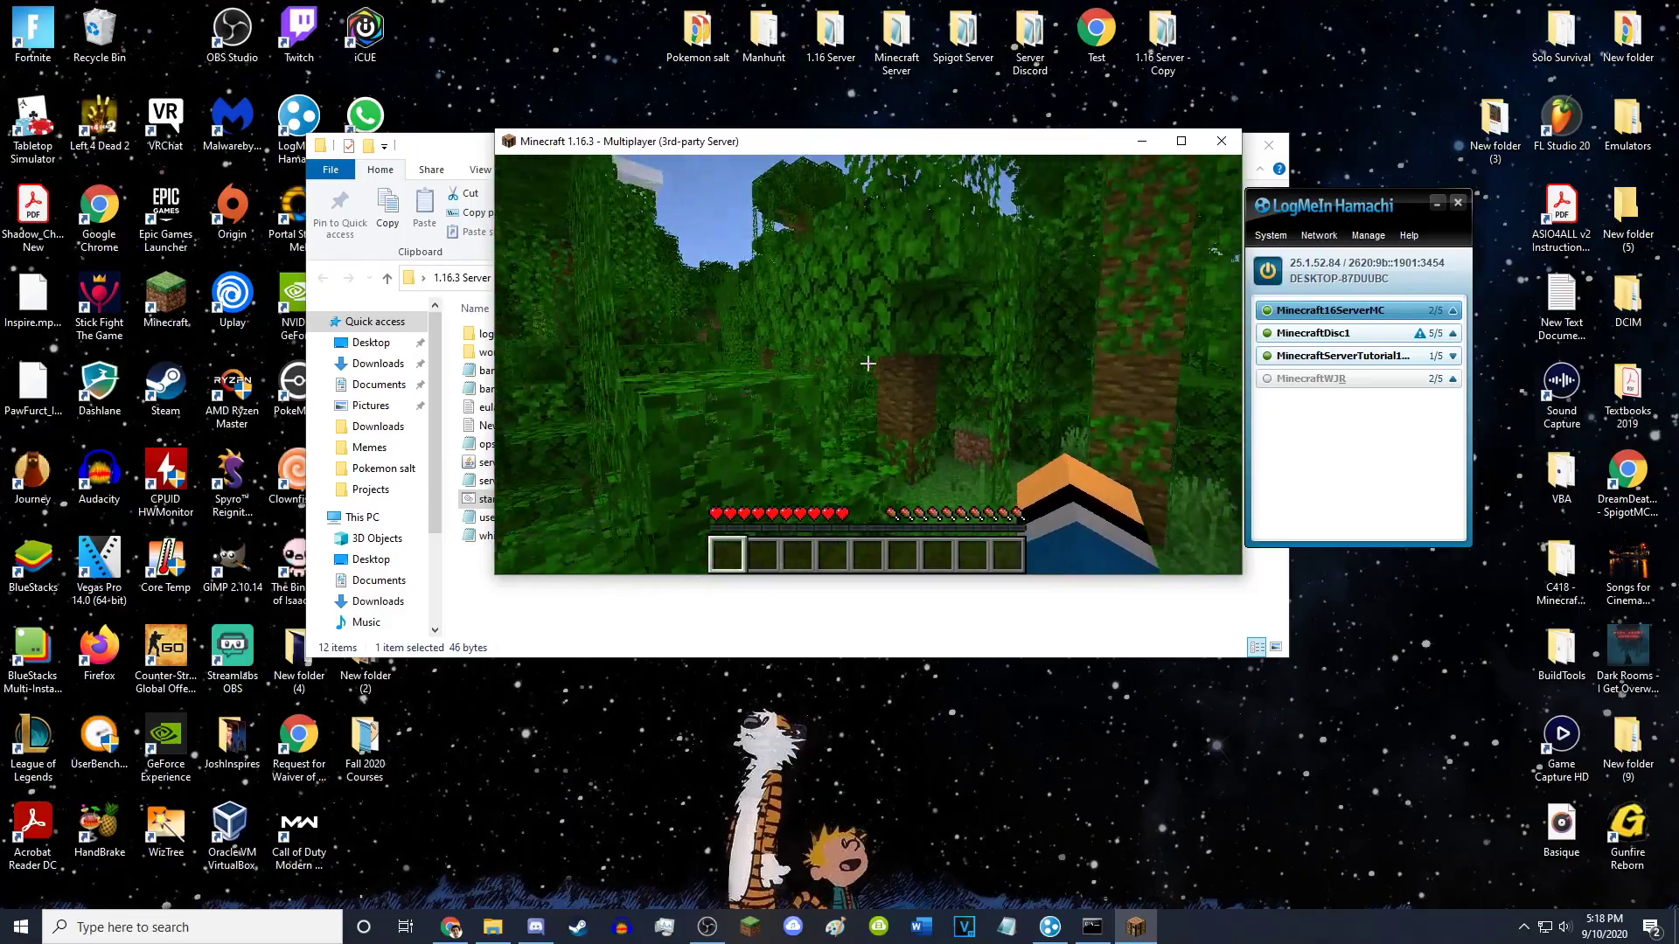
key("Escape")
left_click(1181, 142)
key("Escape")
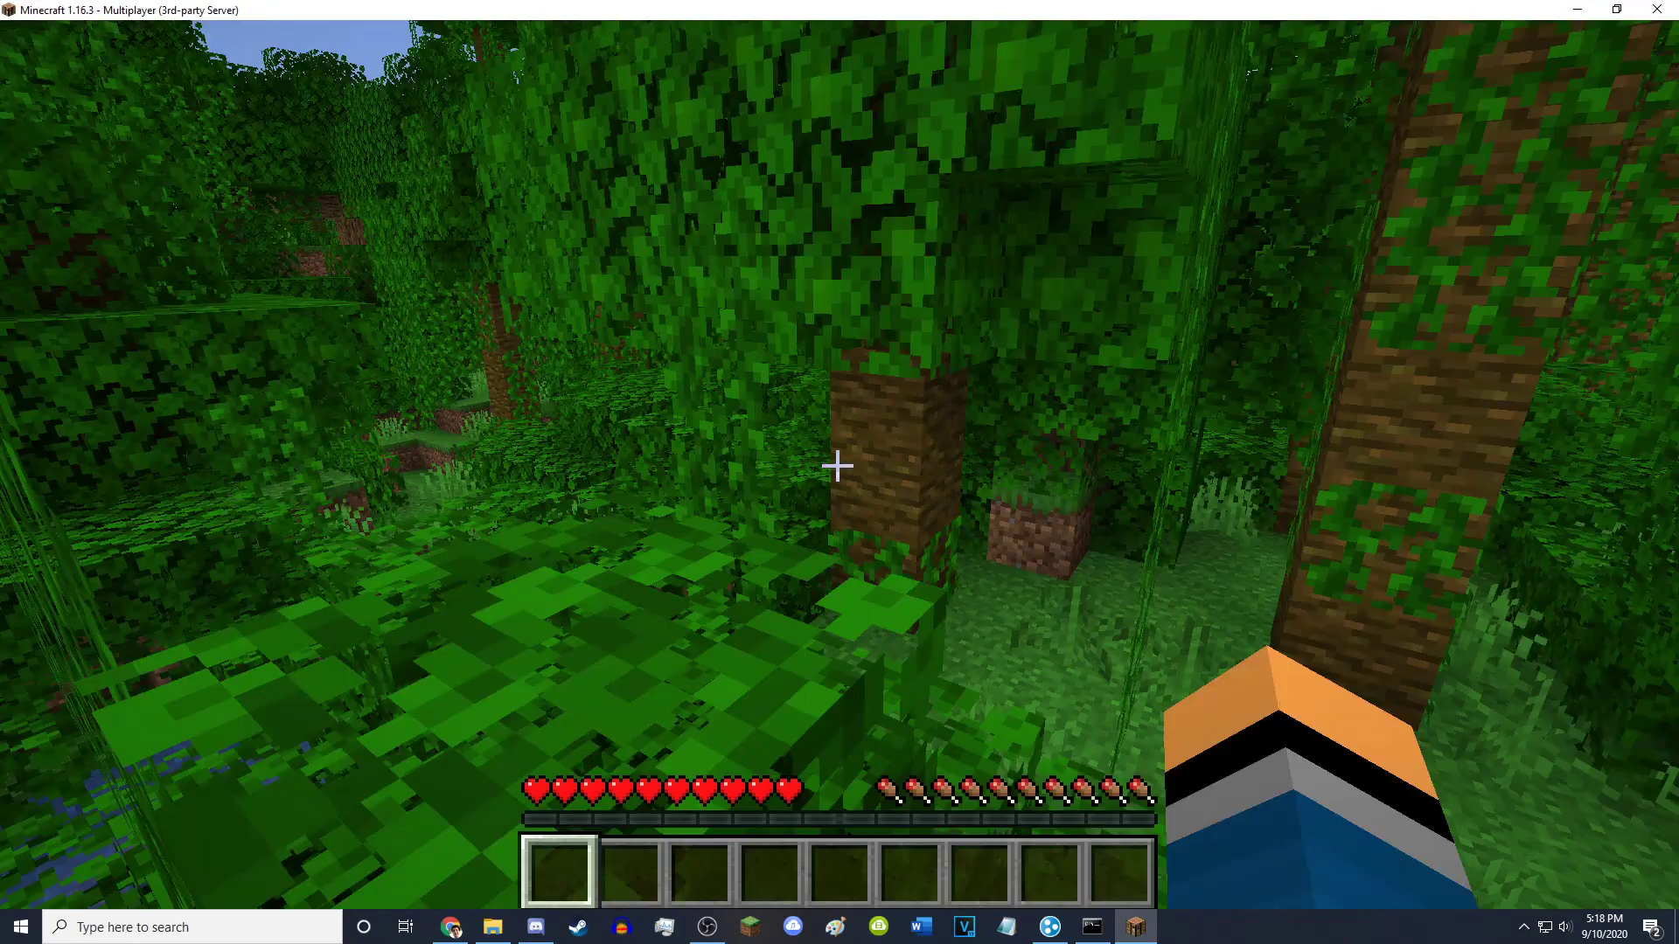
- Walk through the jungle over the leaves and down to the dirt bank by the water
key("w")
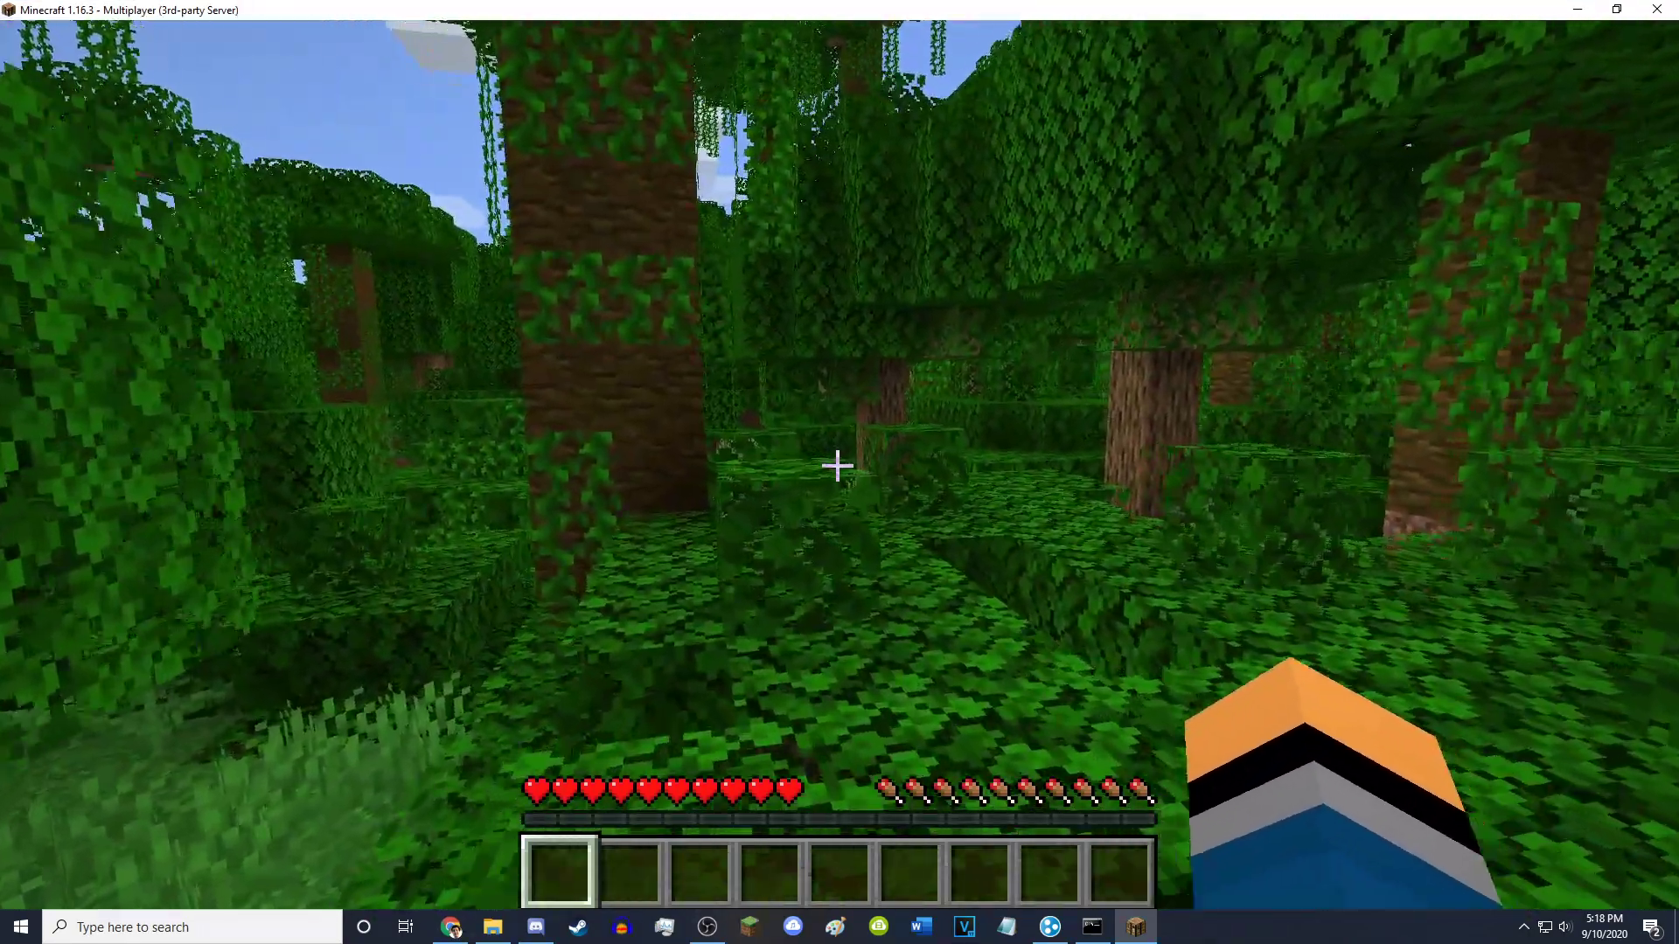
key("w")
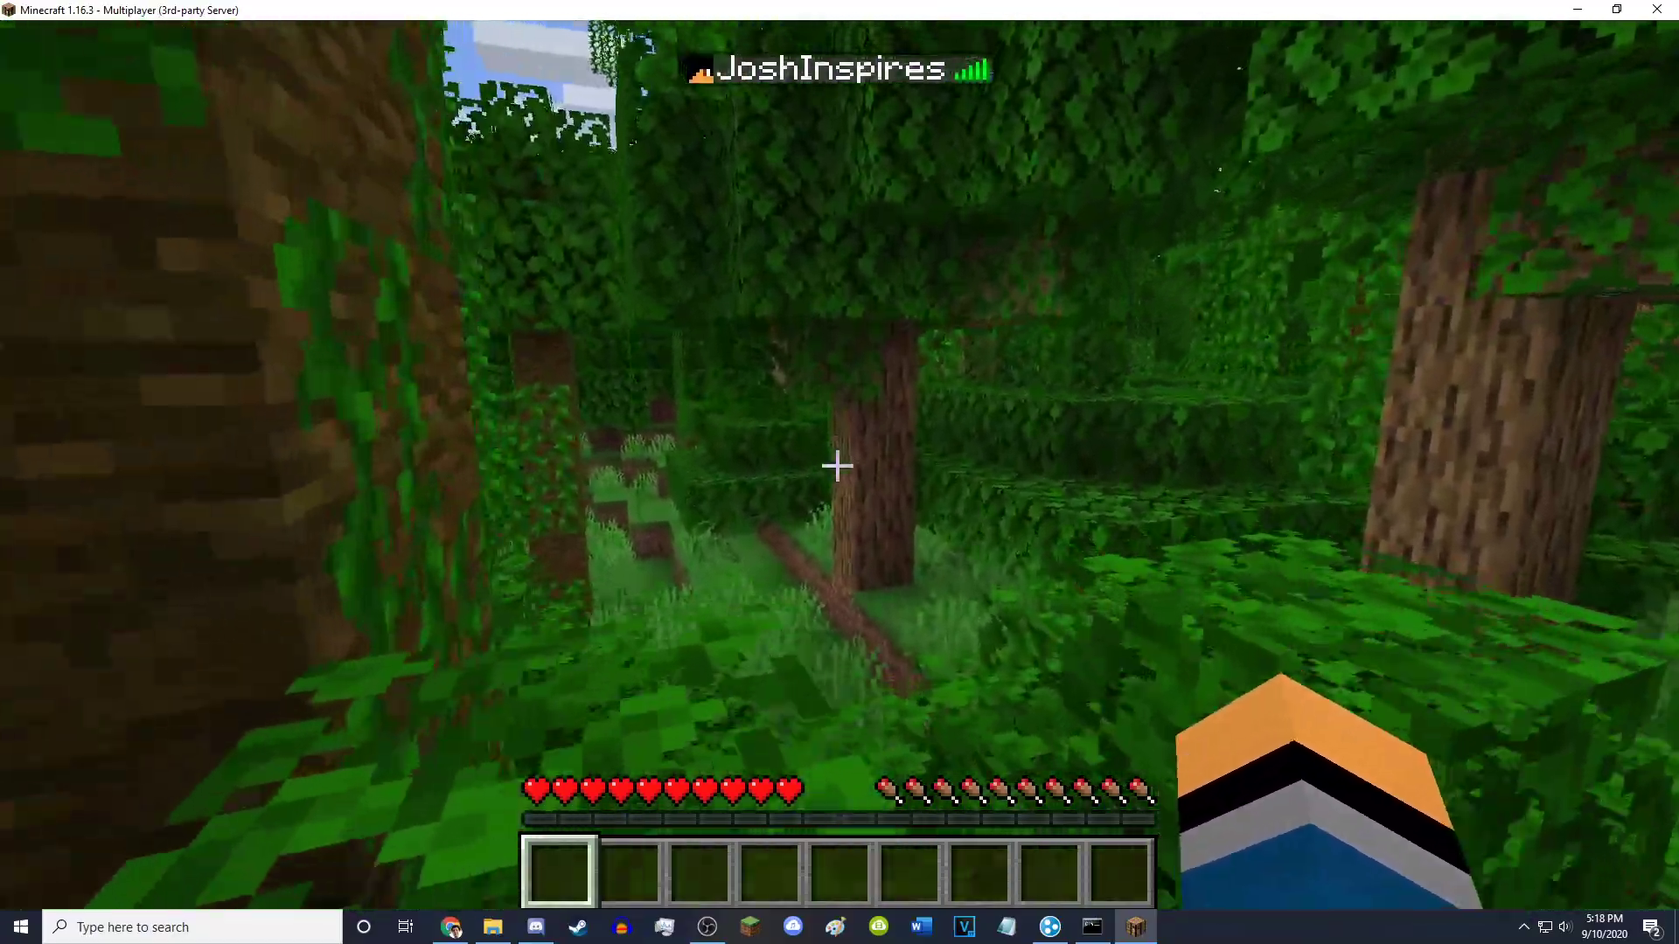
key("w")
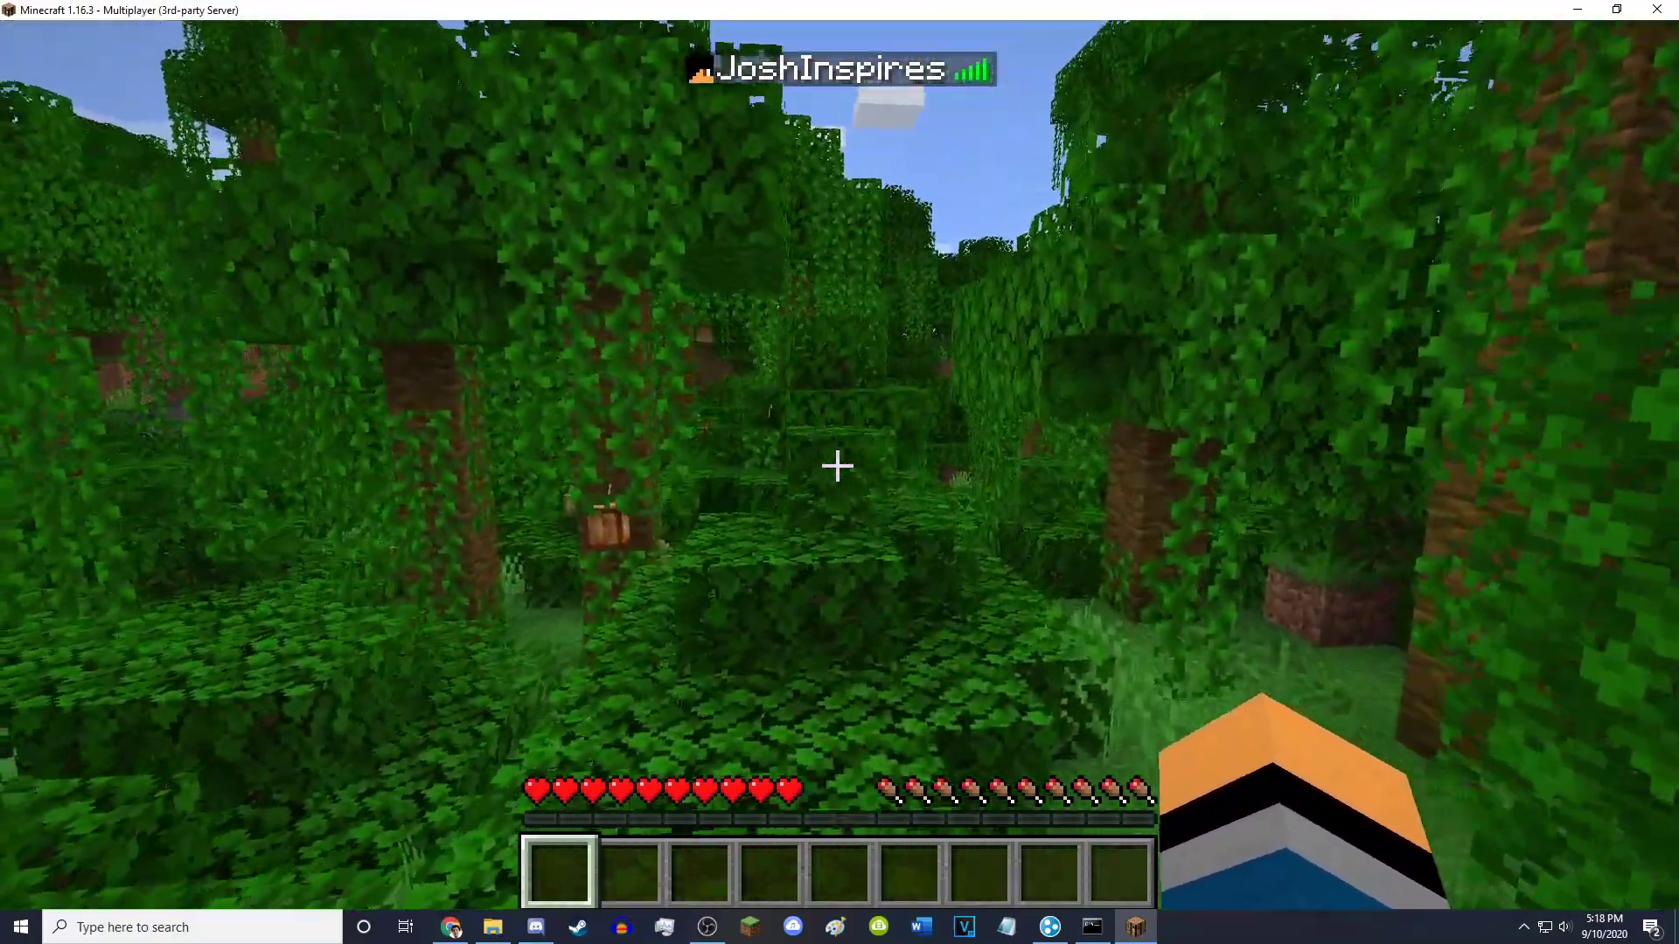
key("w")
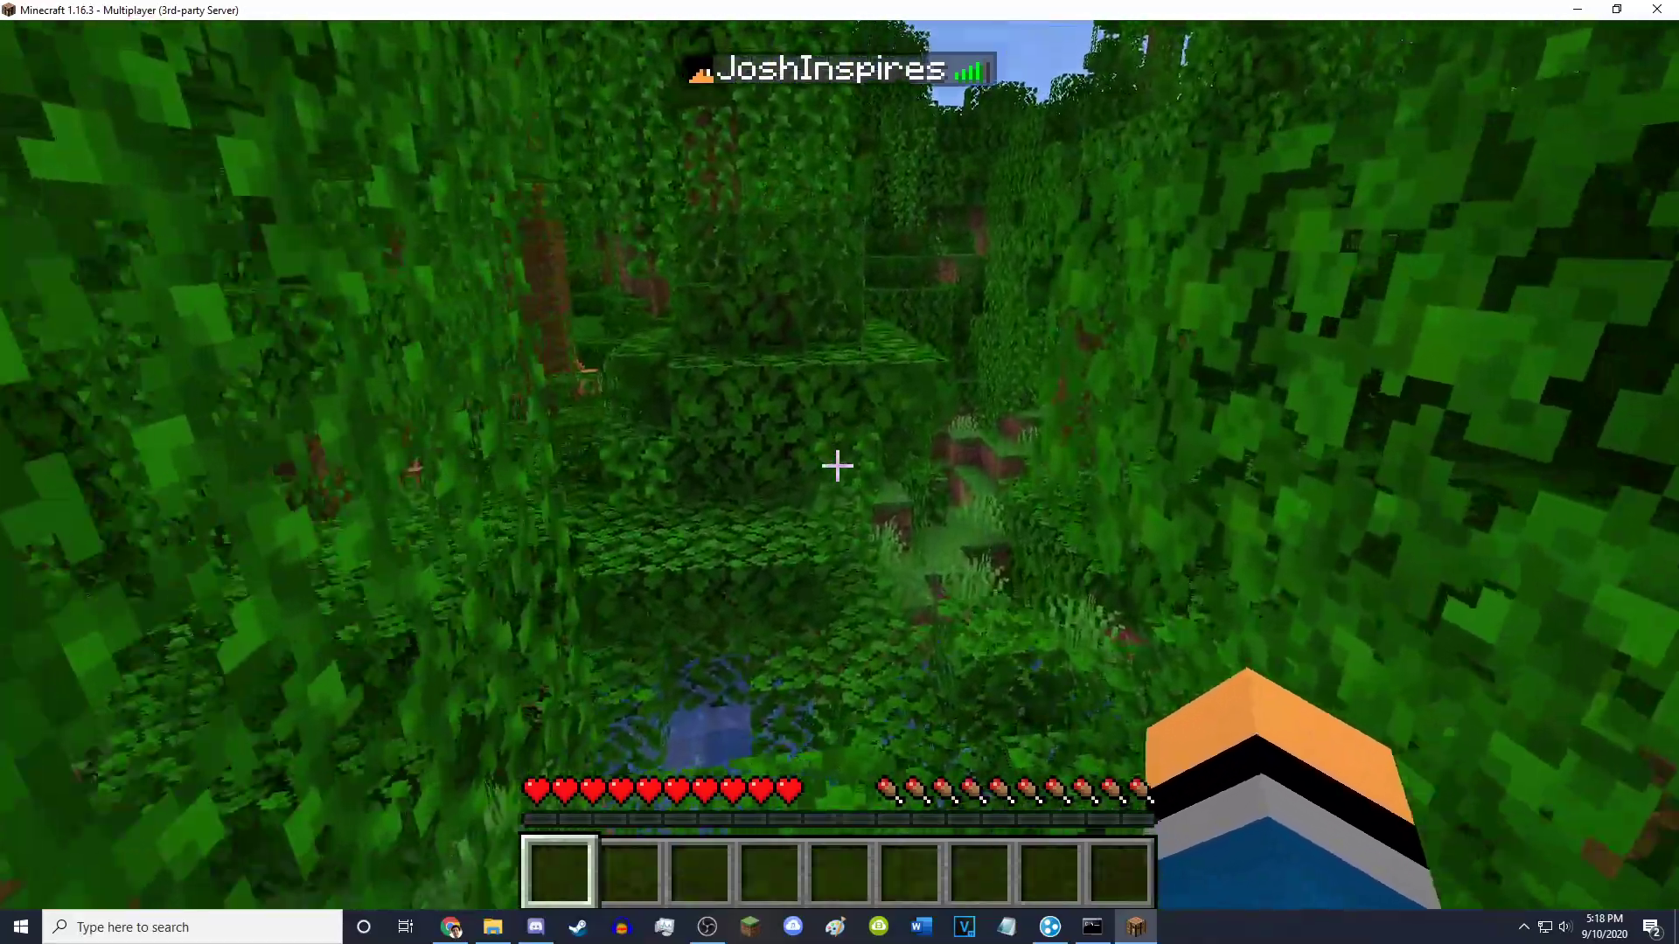
key("w")
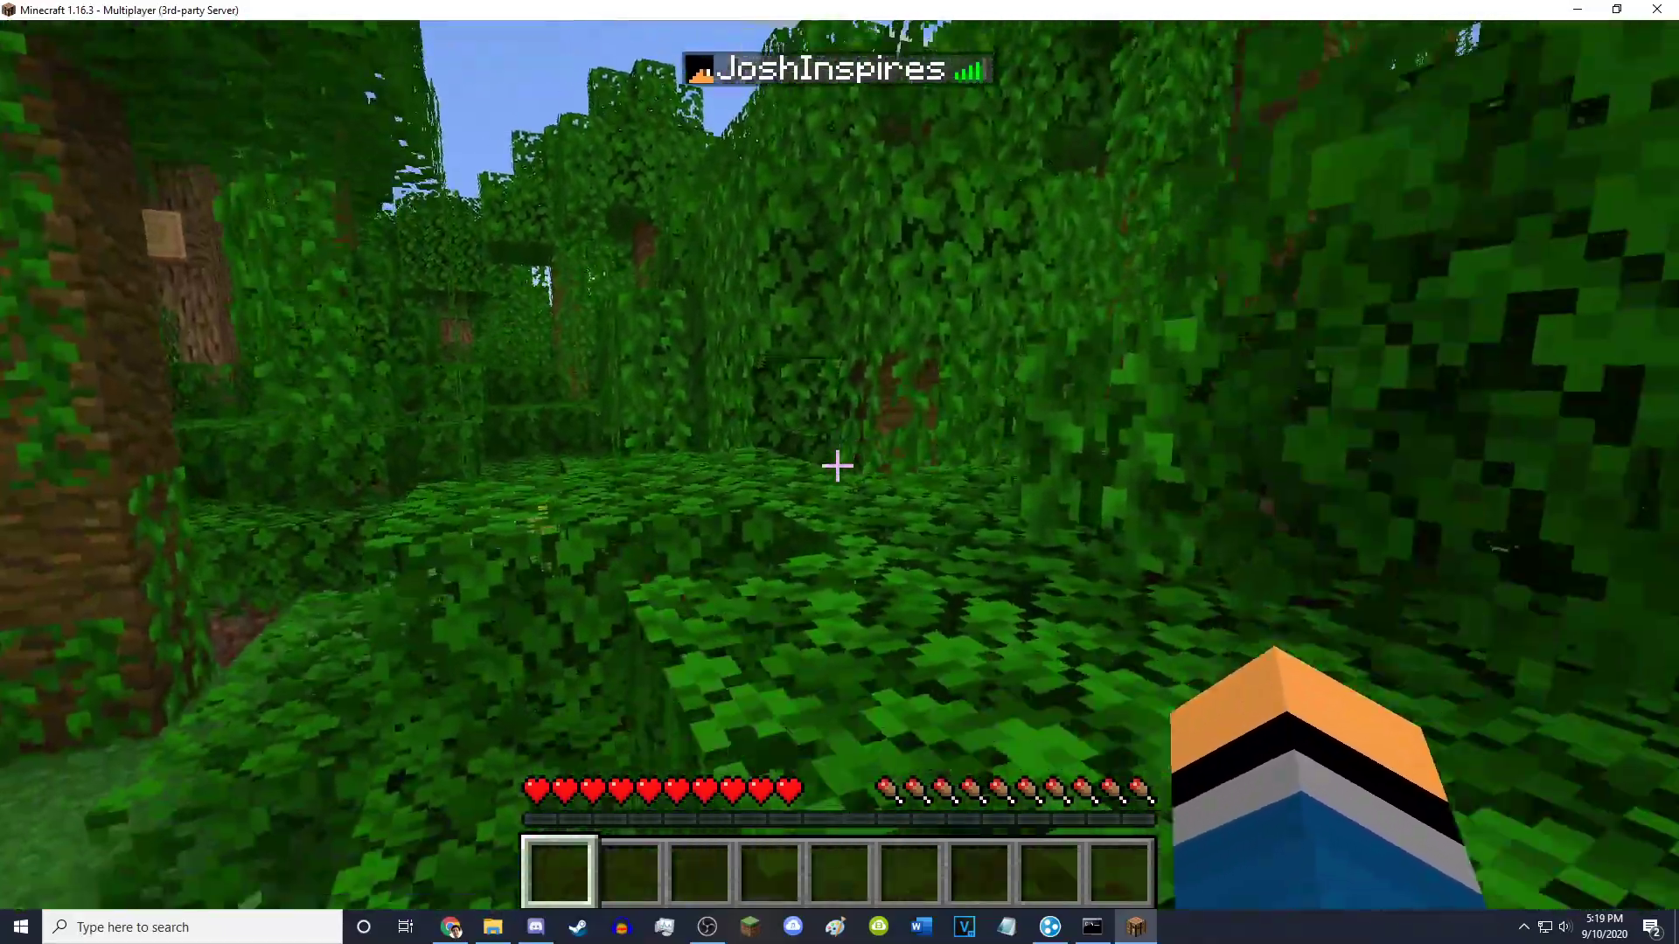
key("w")
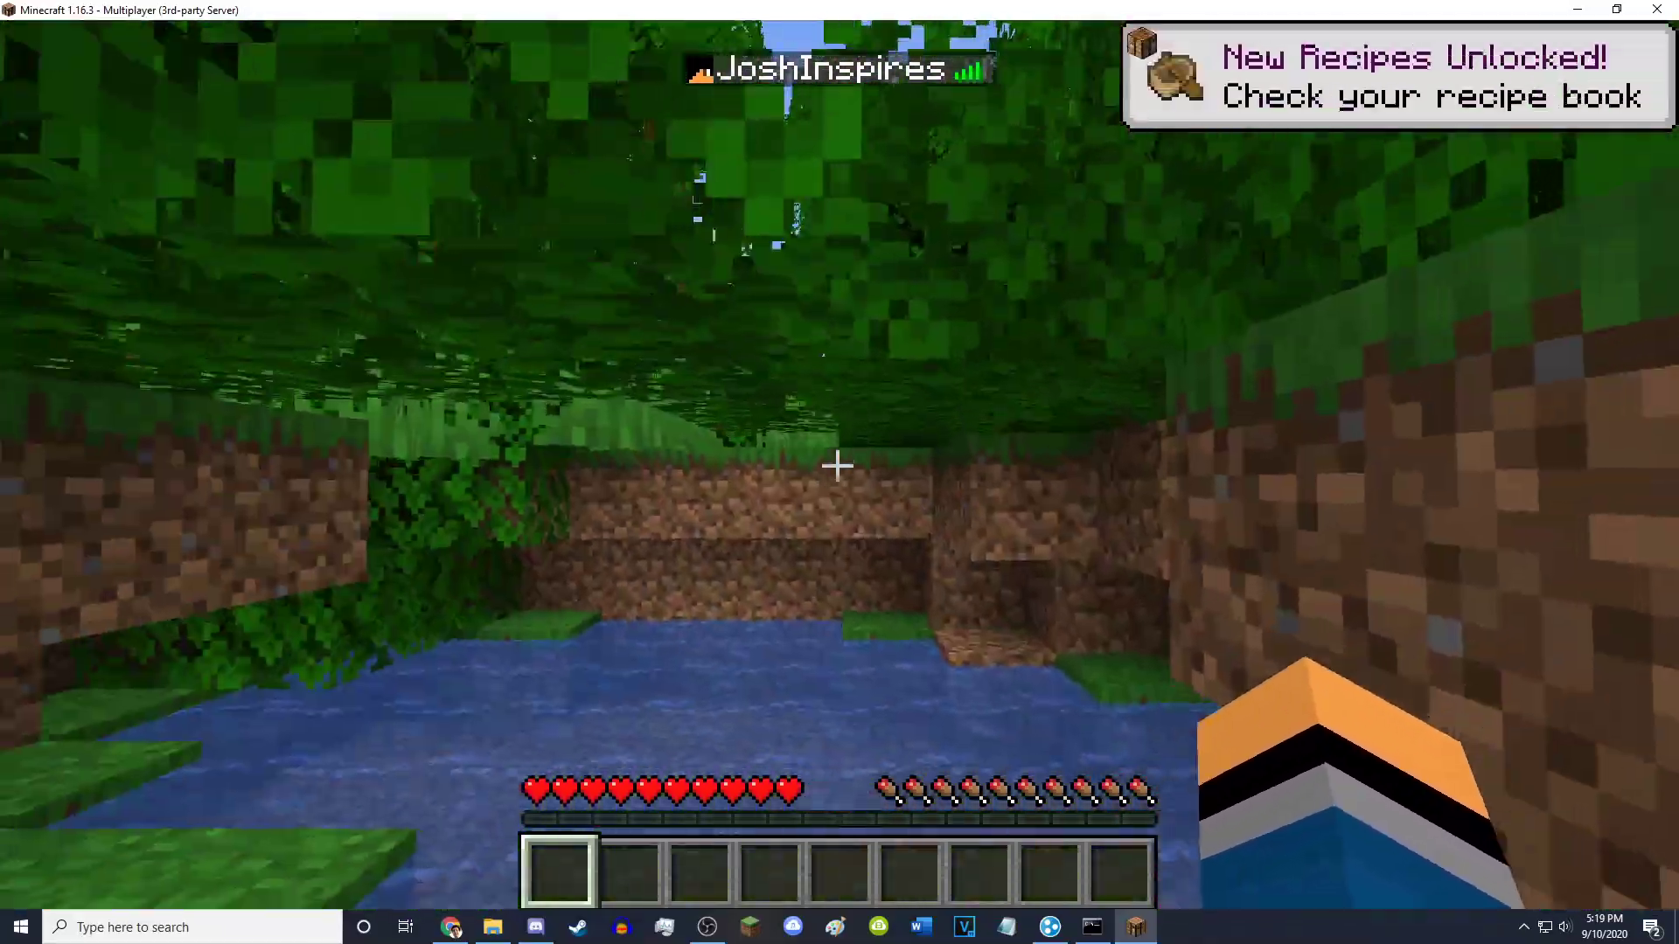
key("w")
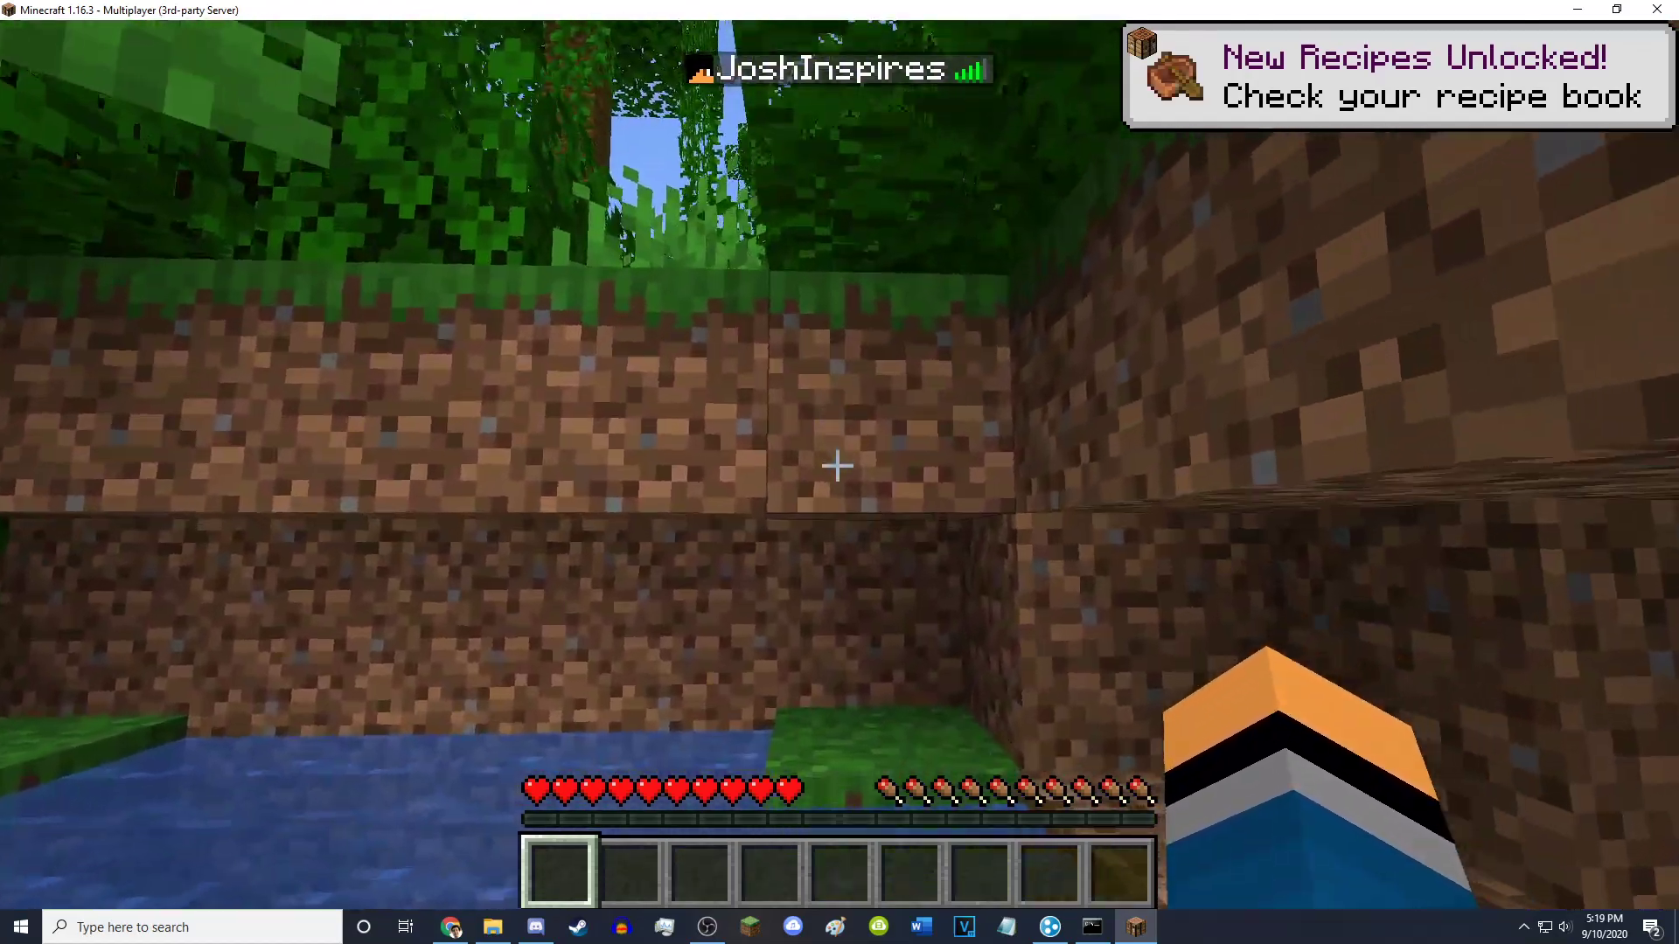
- Dig two dirt blocks out of the bank and walk back up through the jungle leaves
left_click(838, 466)
left_click_drag(837, 467, 837, 466)
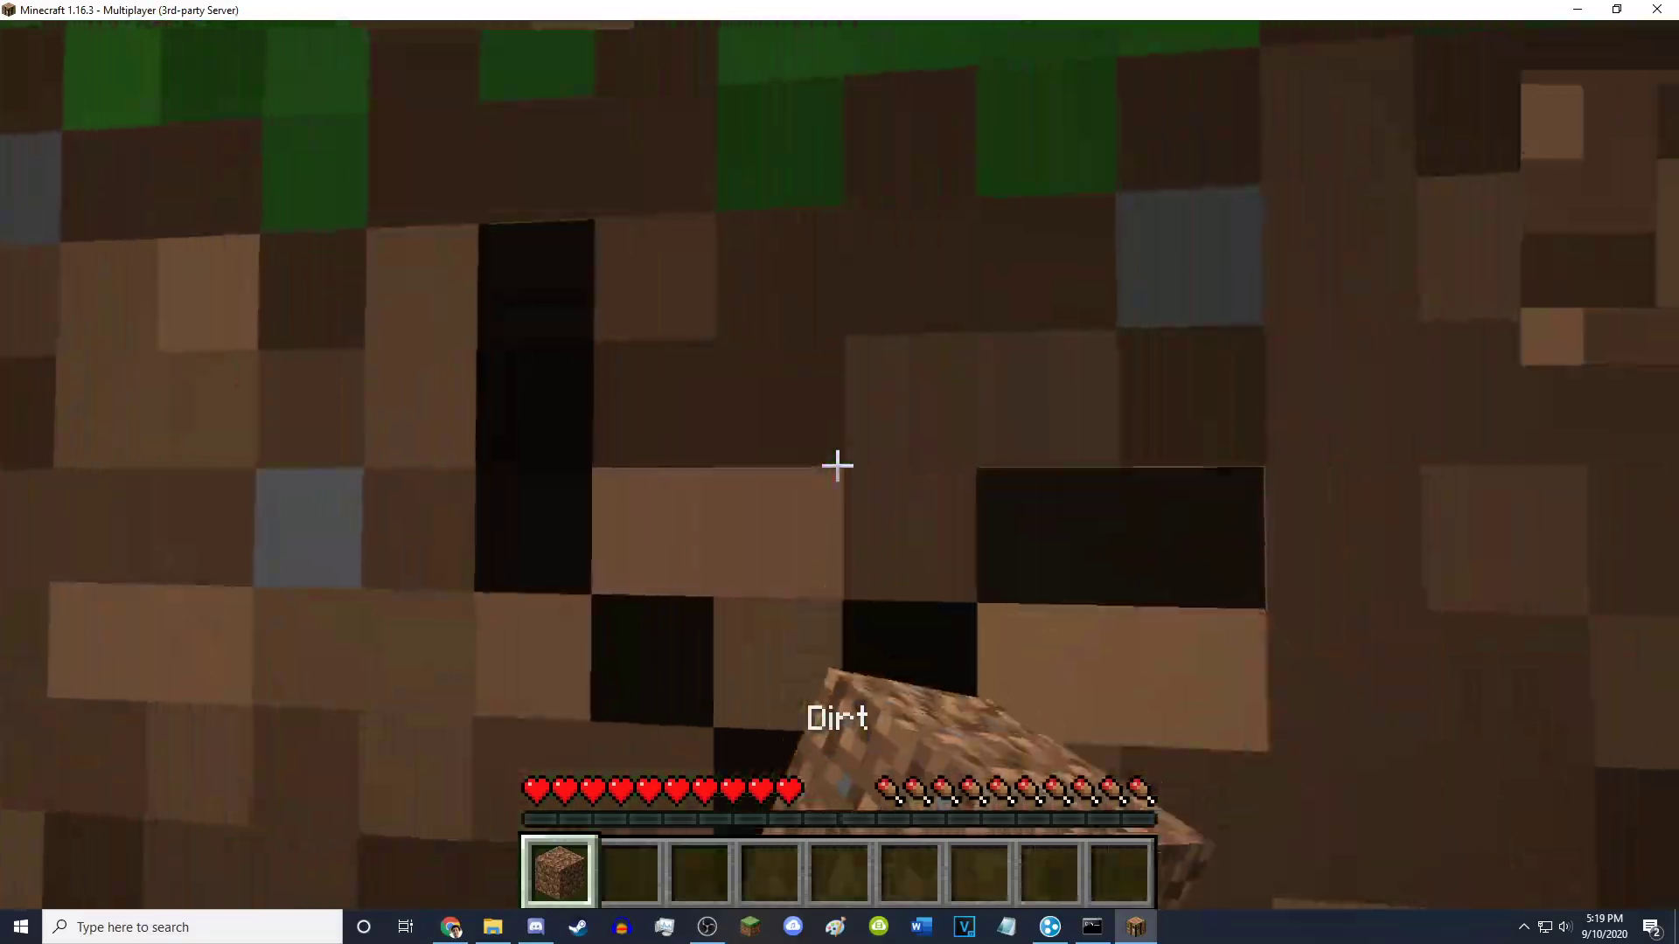
left_click_drag(837, 466, 838, 466)
key("w")
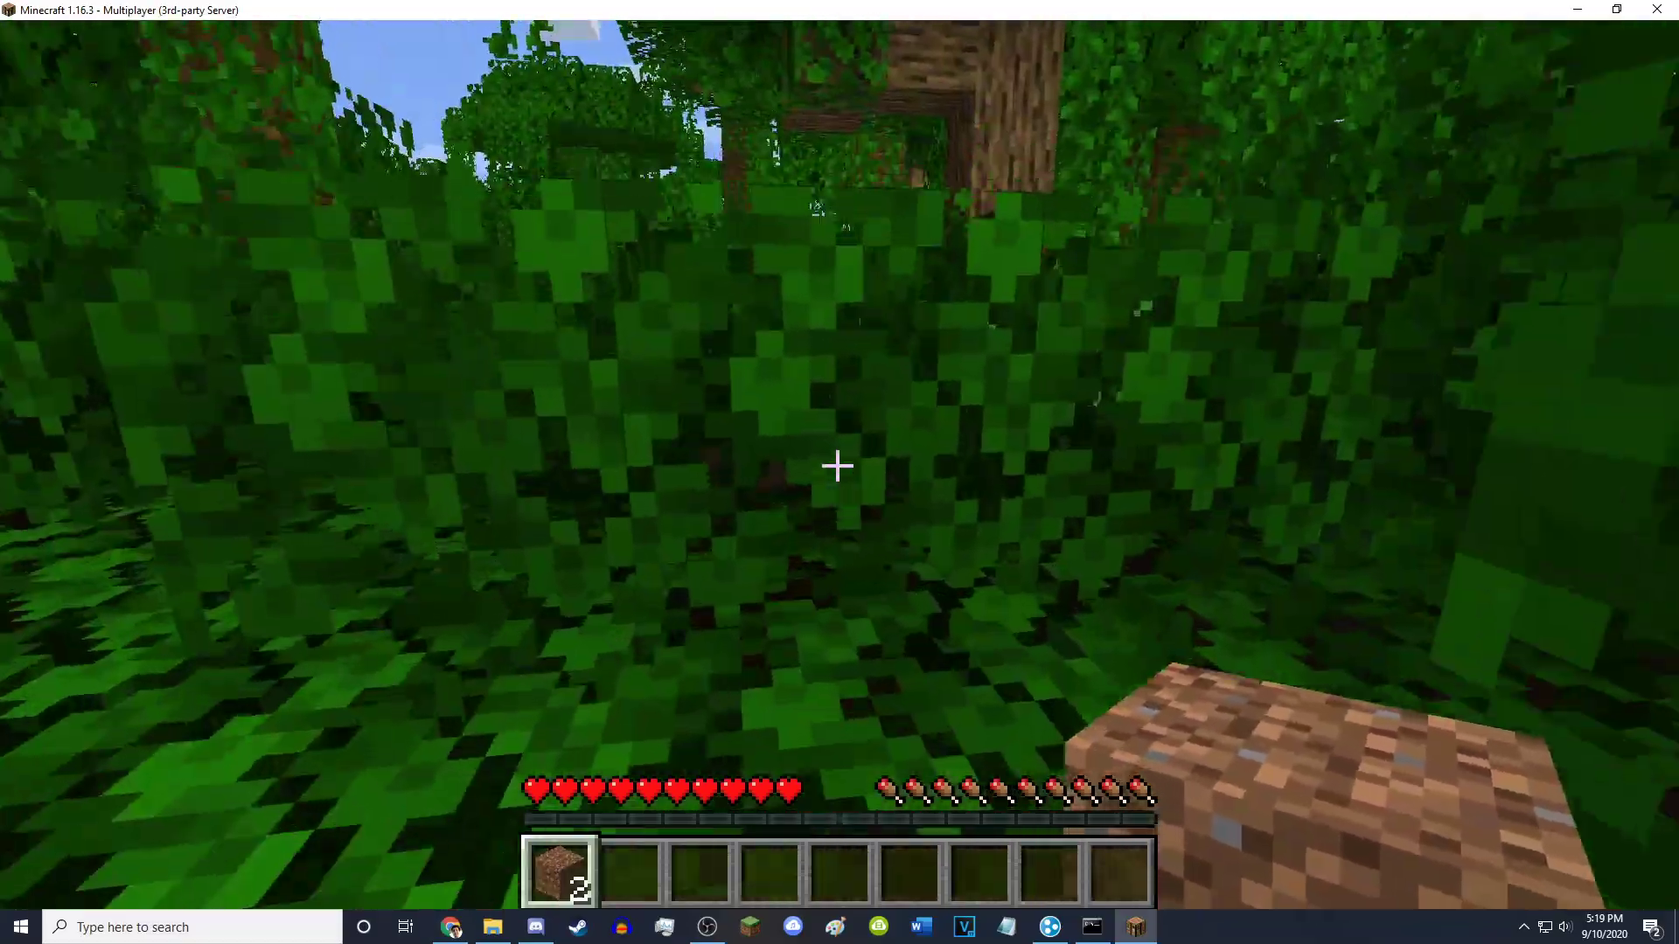
key("w")
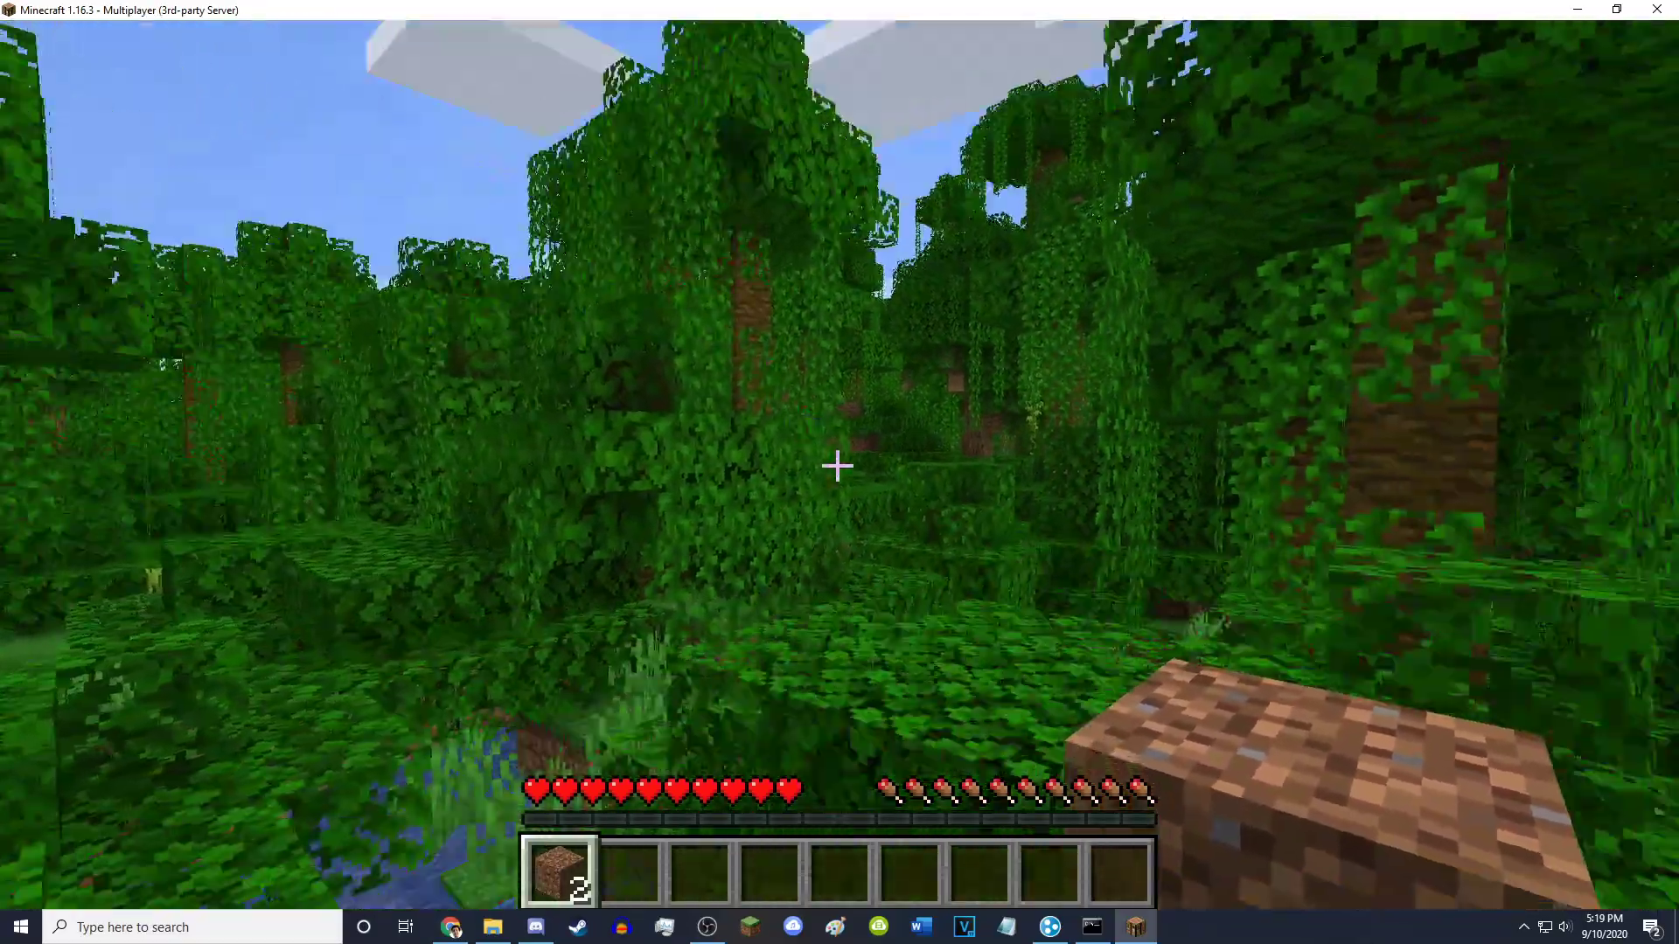
key("w")
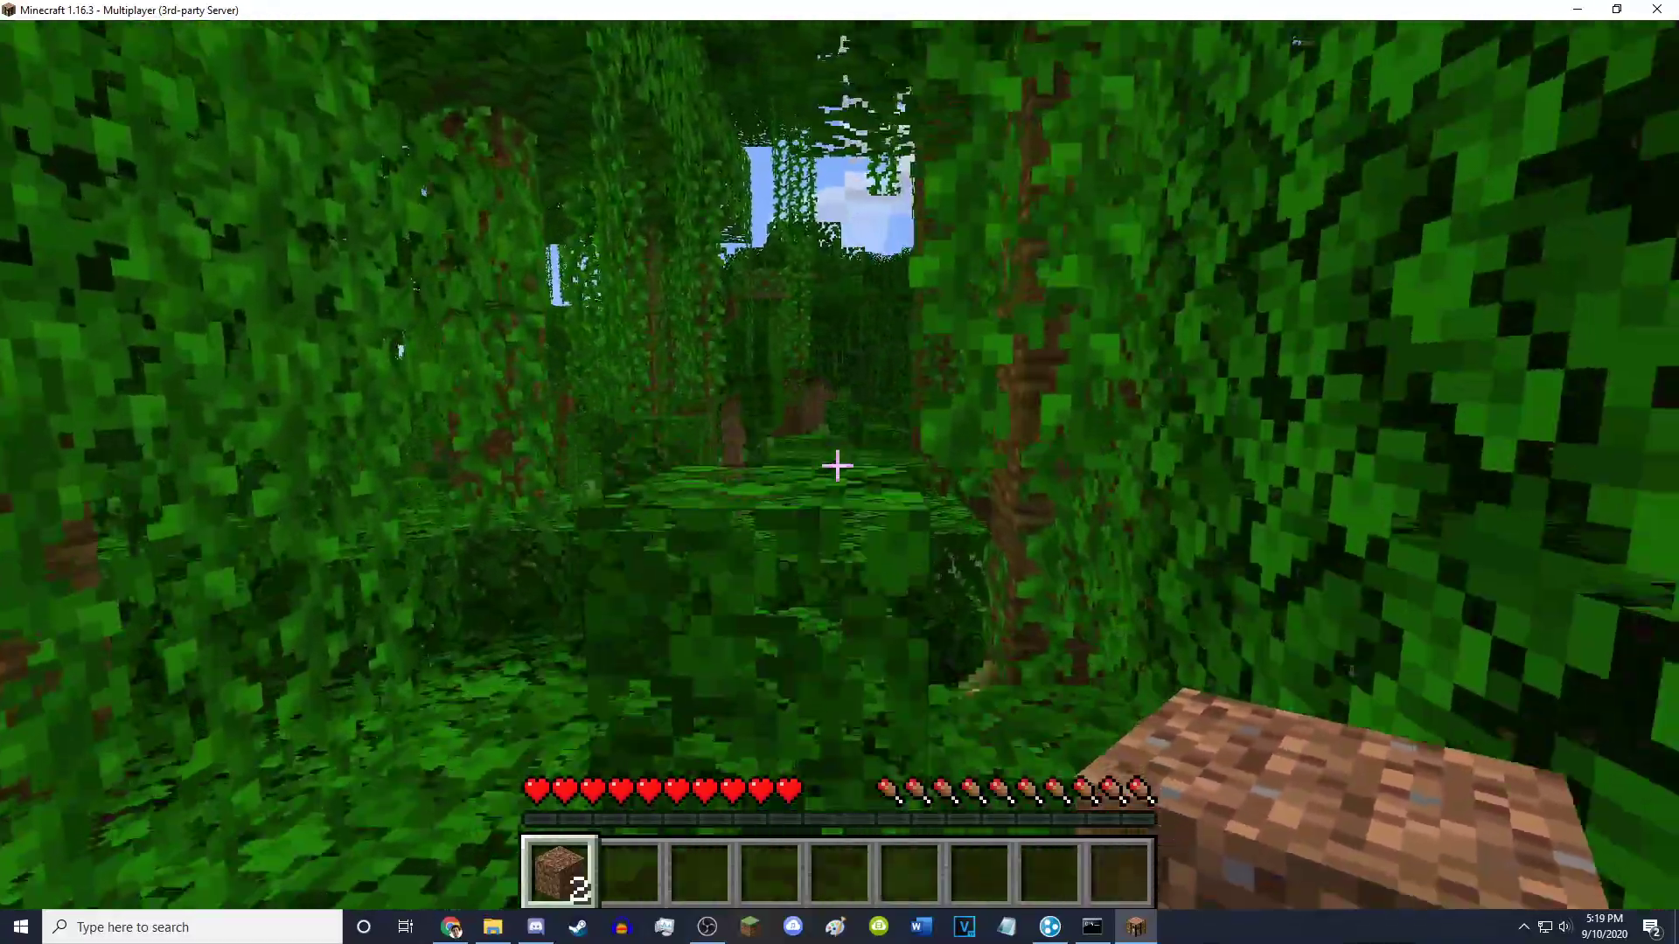
key("w")
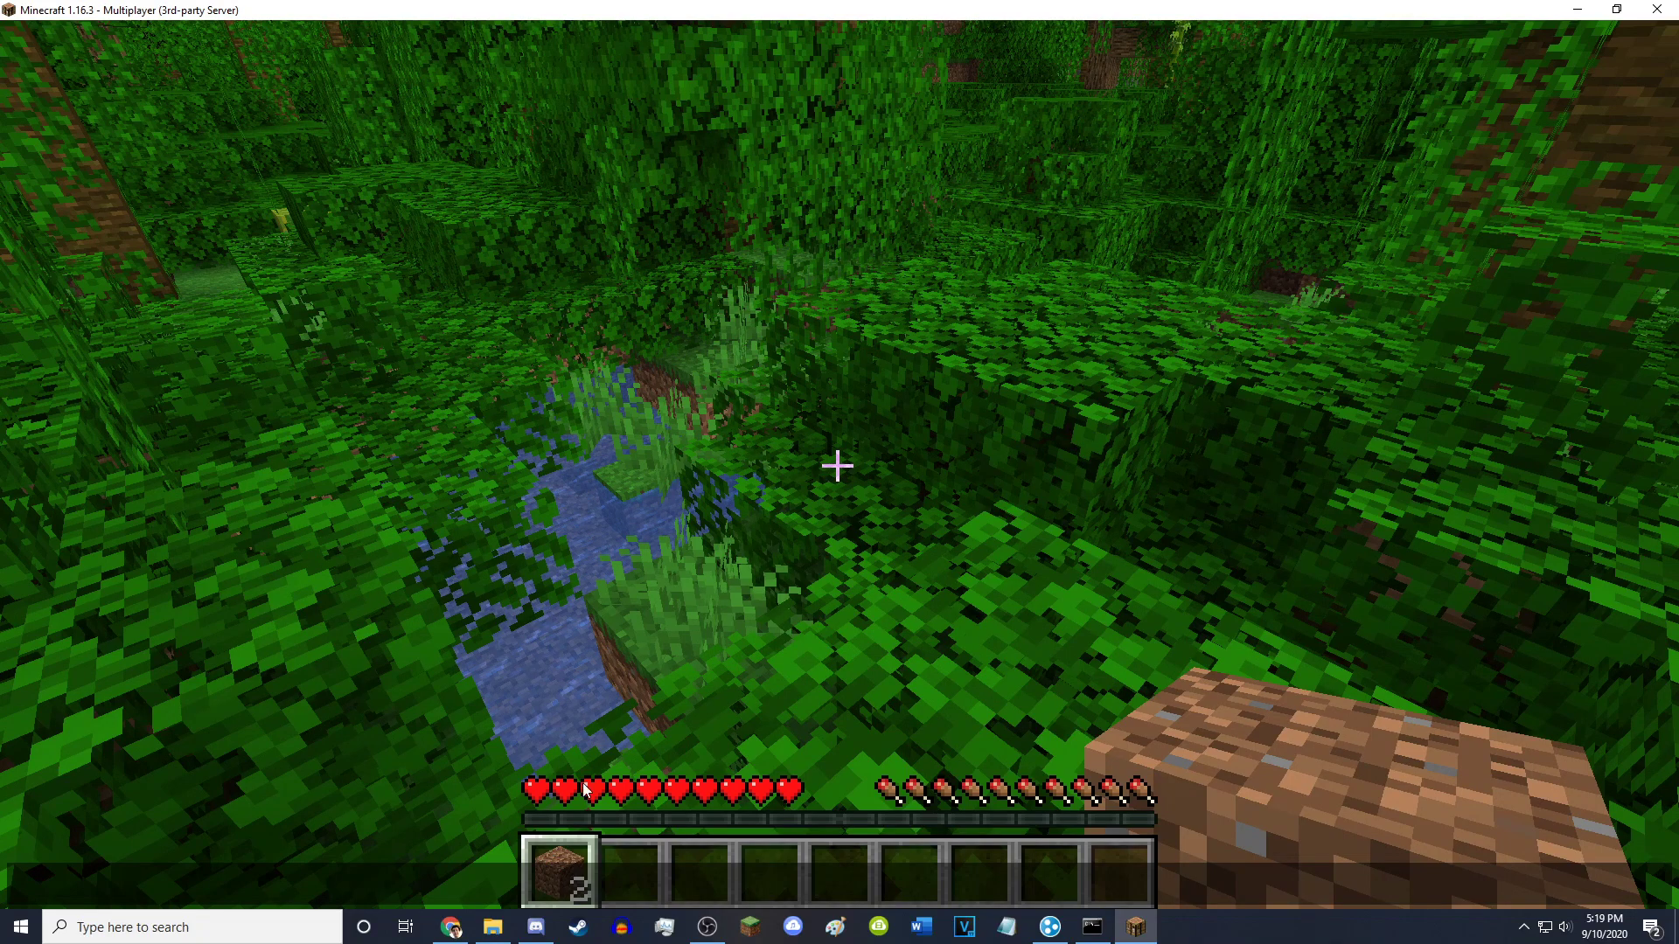
- Grant the player's username operator rights with the op command in the server console, and return to the game
left_click(1092, 927)
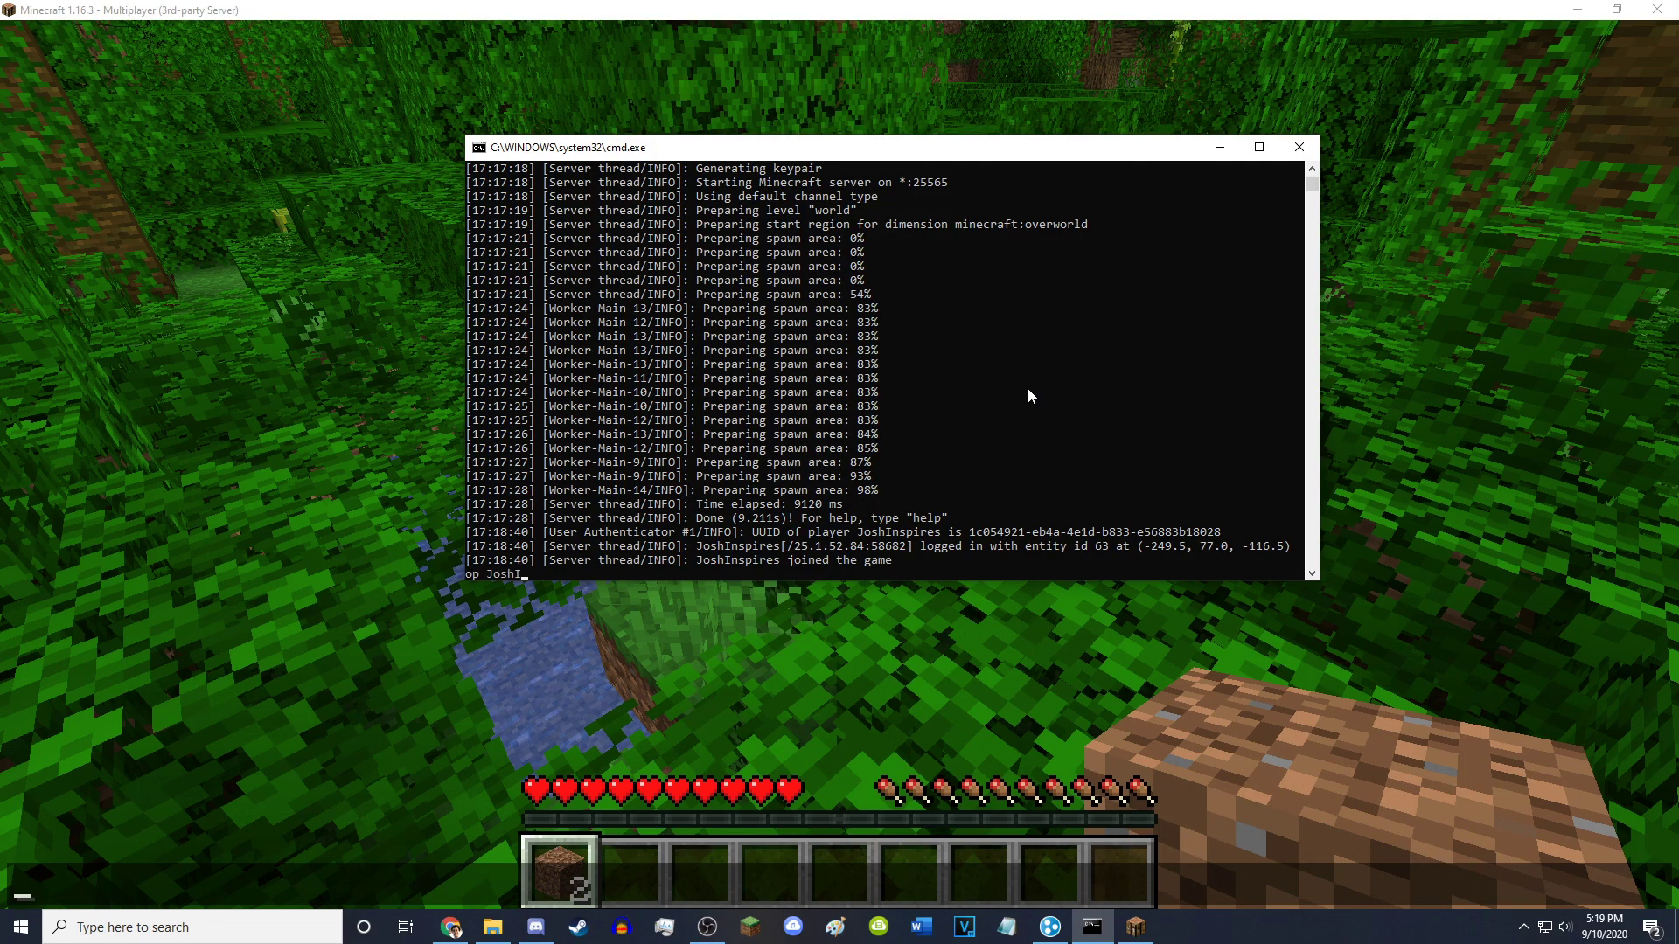
type("op JoshInspires")
key("Return")
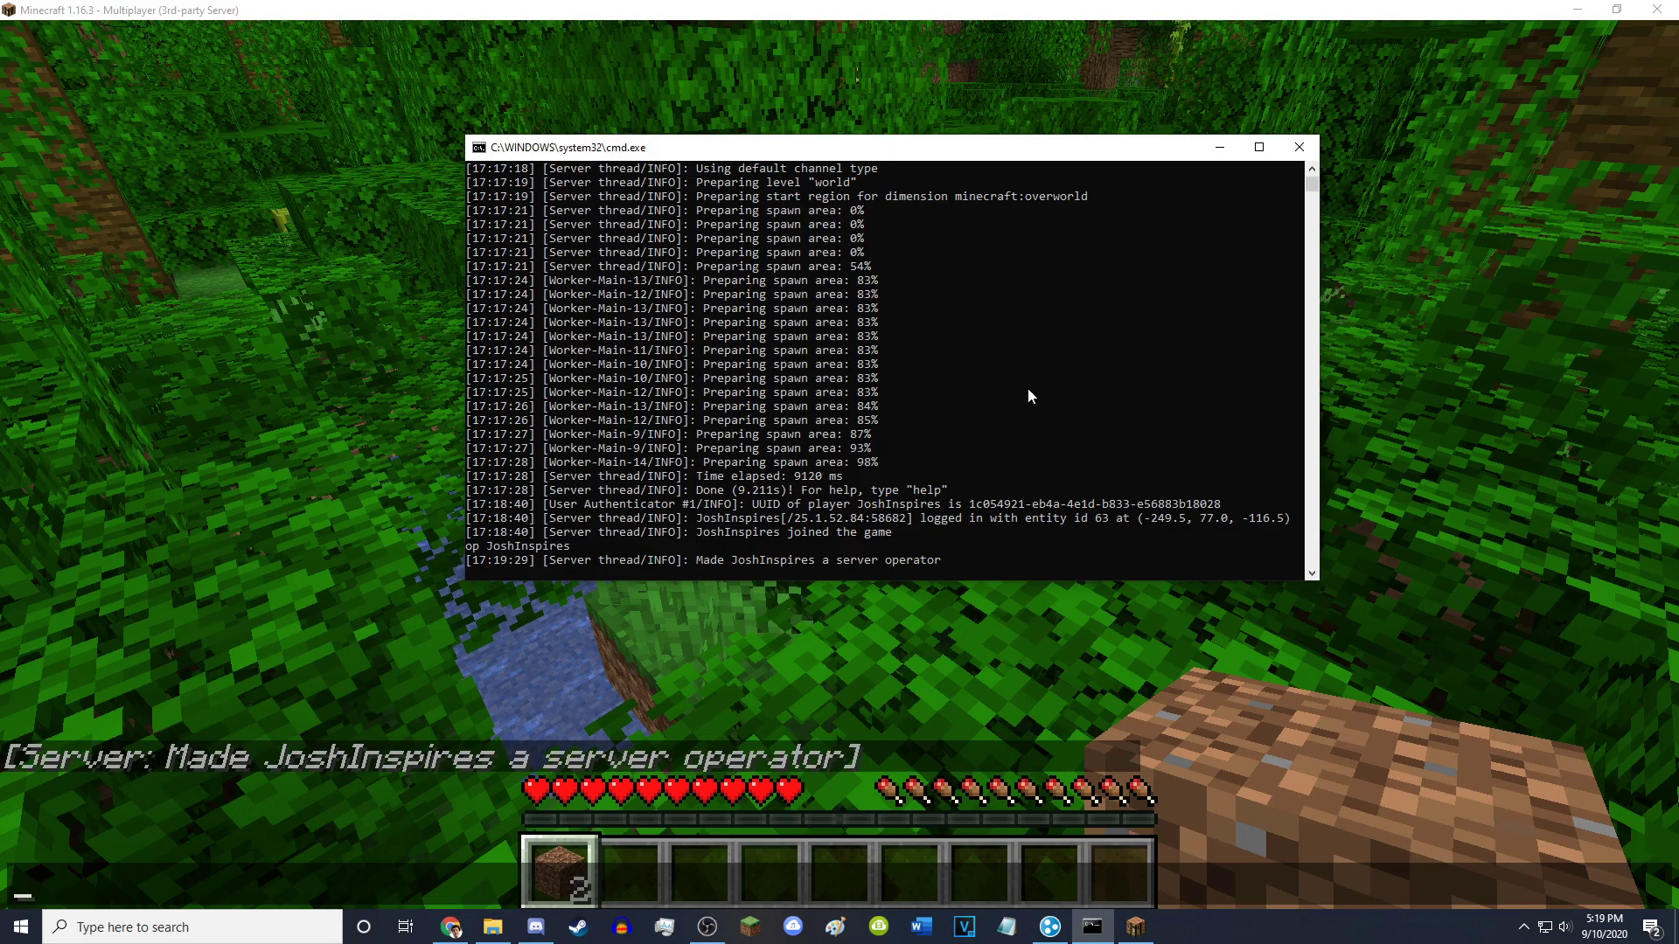
key("alt+Tab")
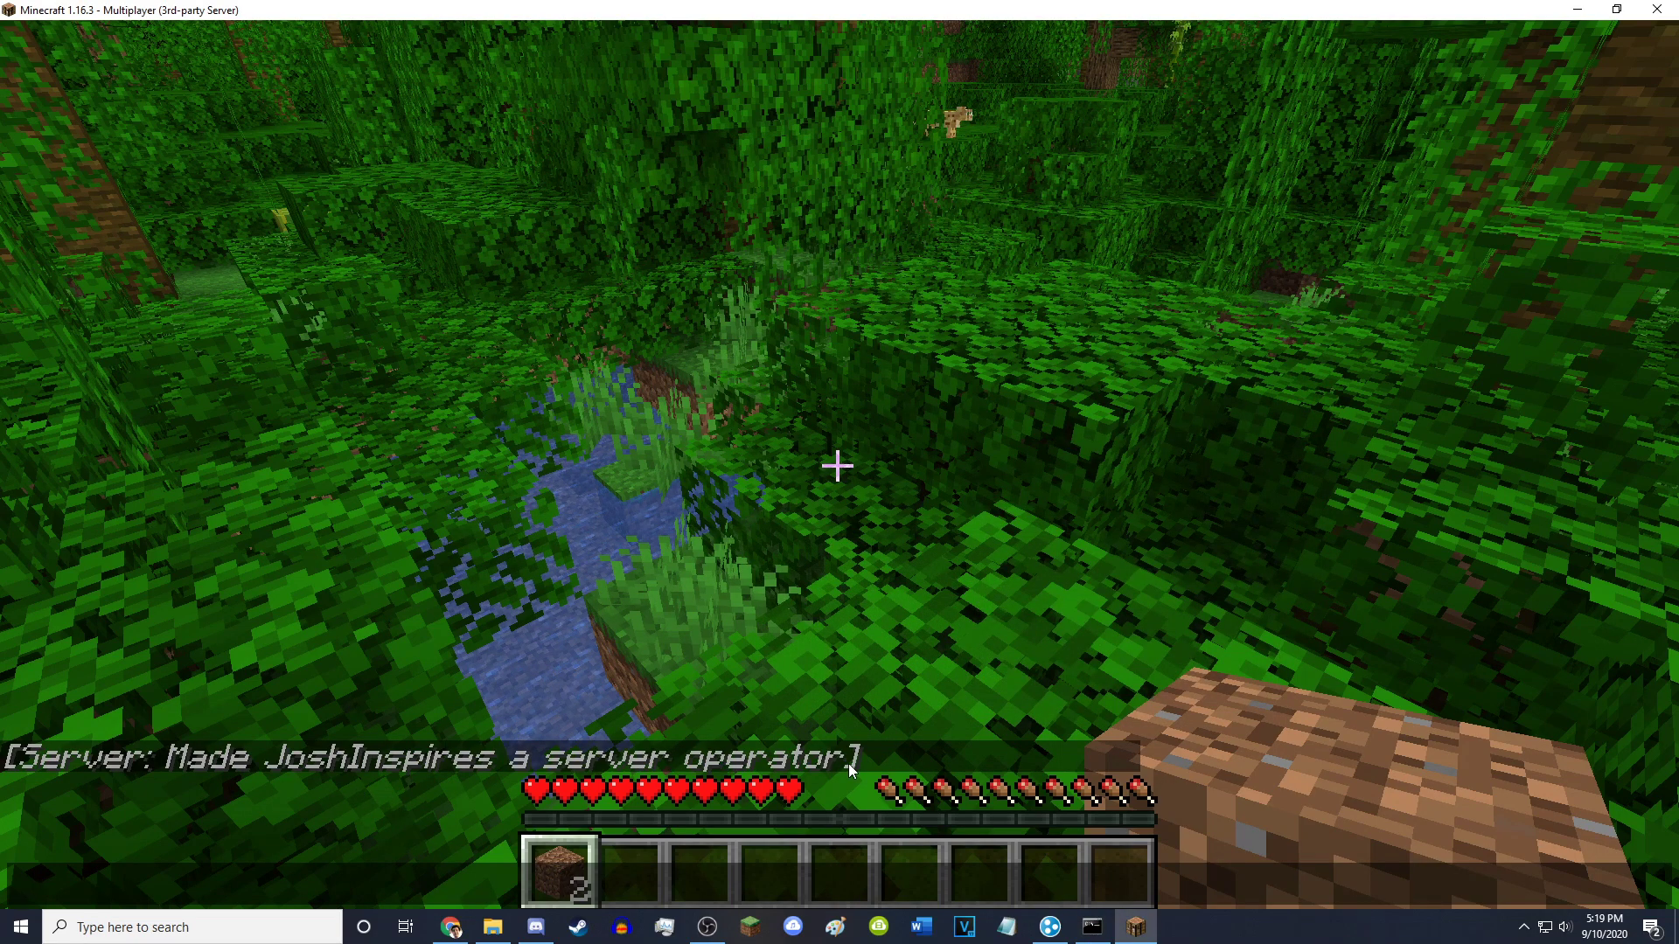
- Set the server's time to night and switch the game mode to creative with in-game commands
type("/time set n")
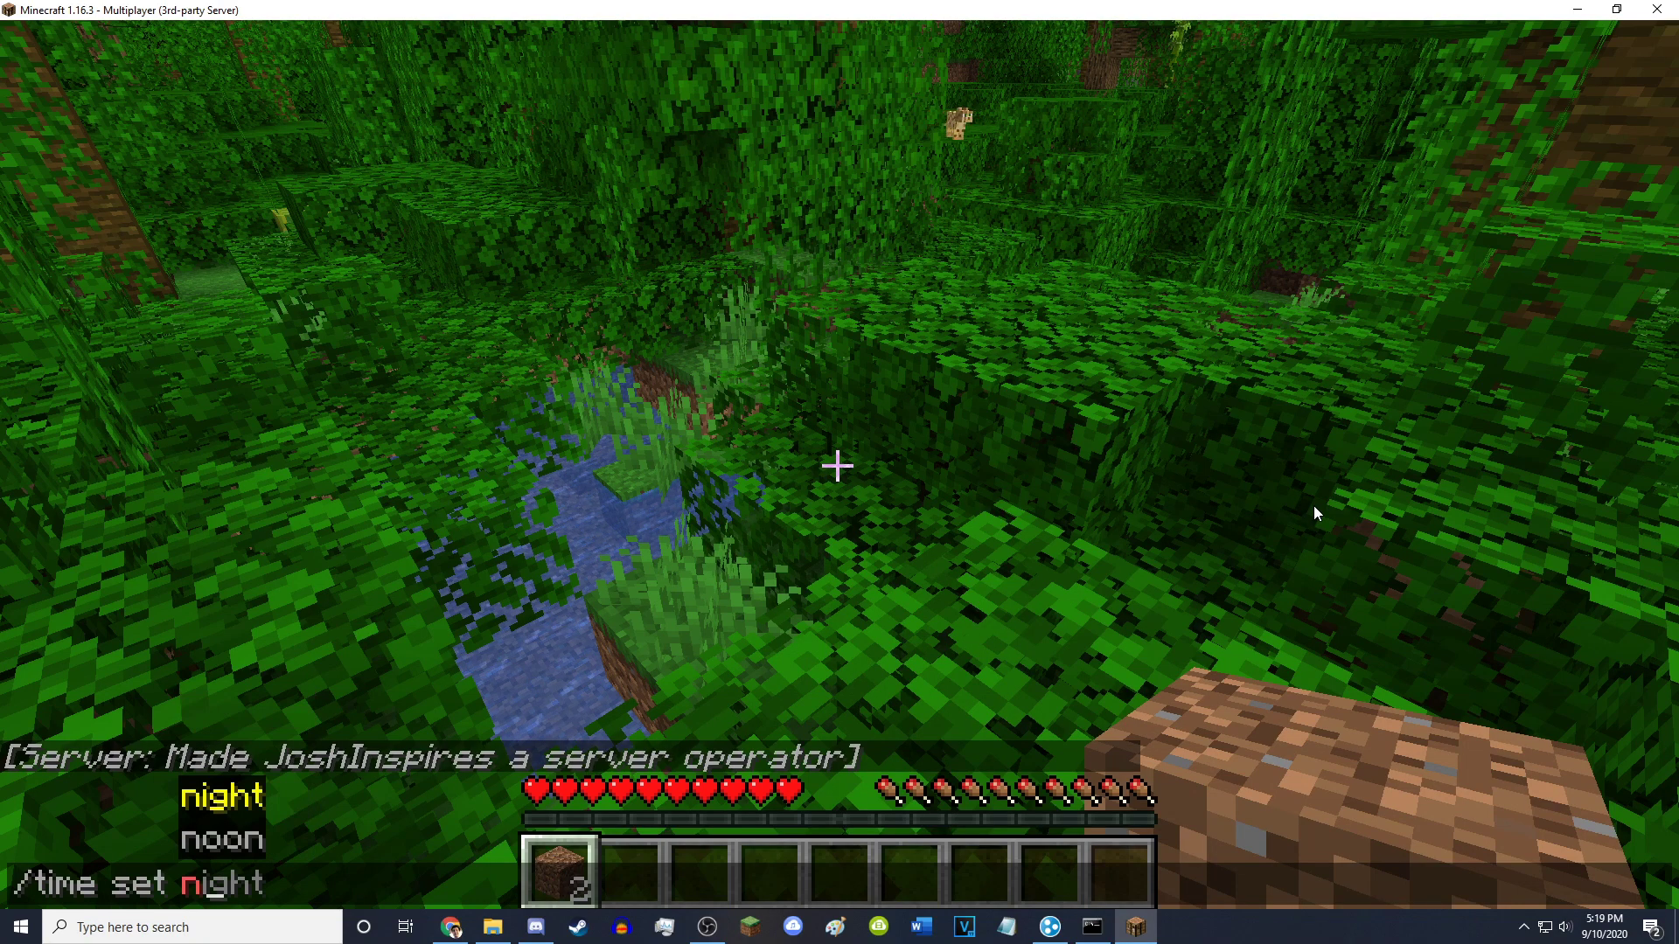
key("Tab")
key("Return")
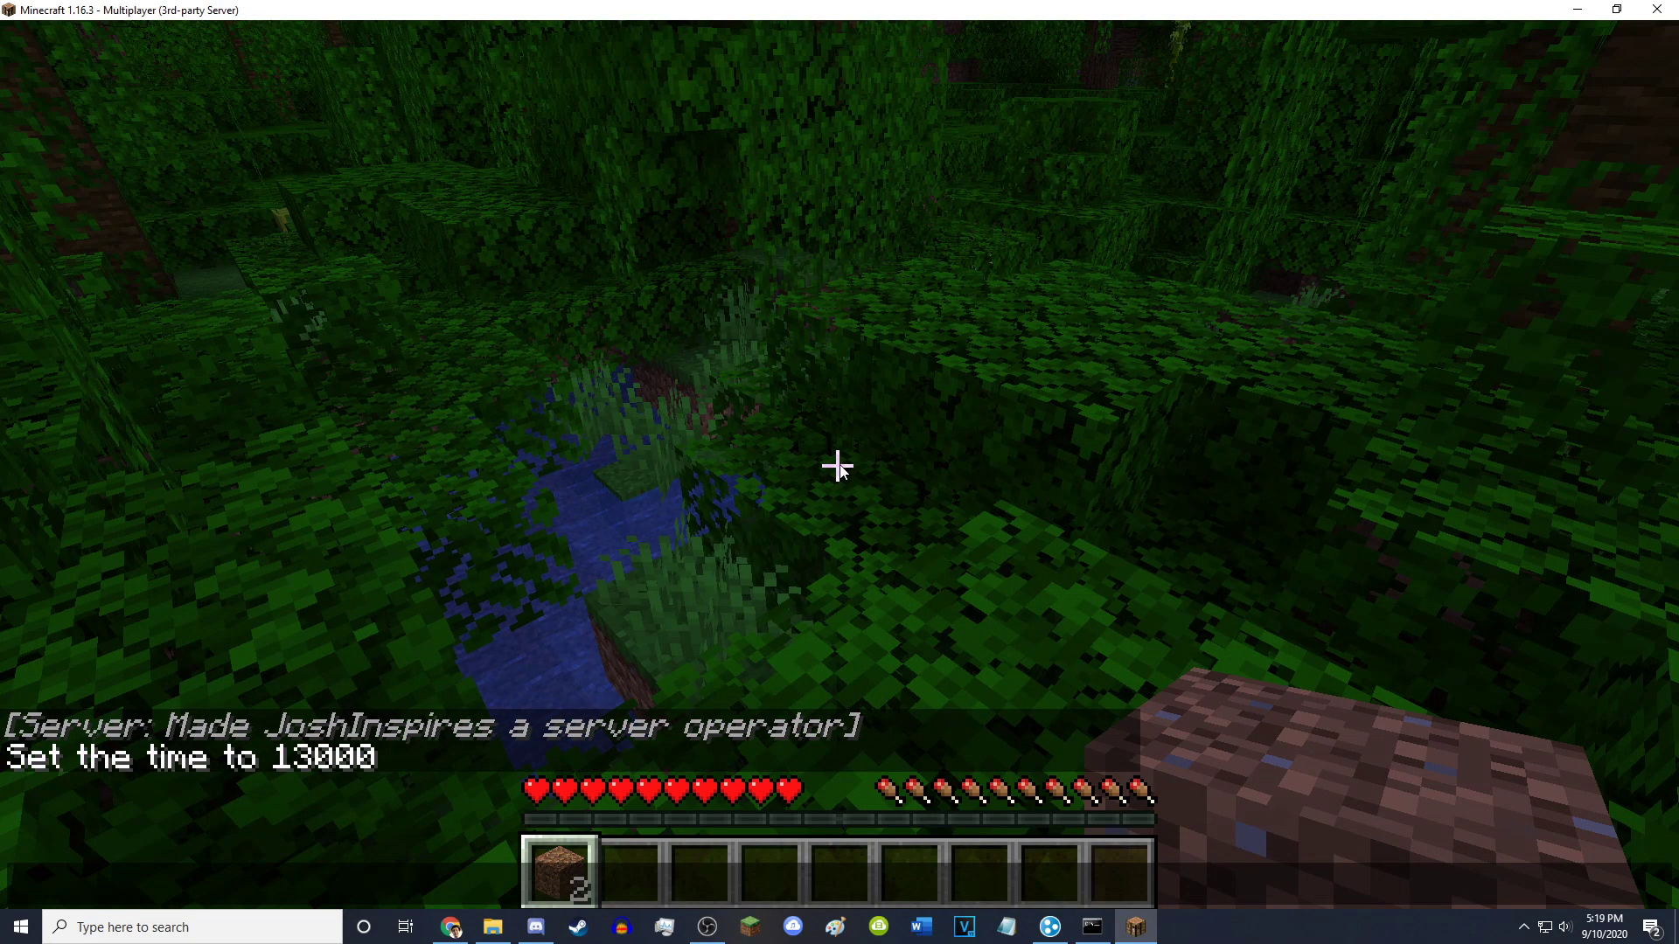
type("/gamemode cr")
key("Tab")
key("Return")
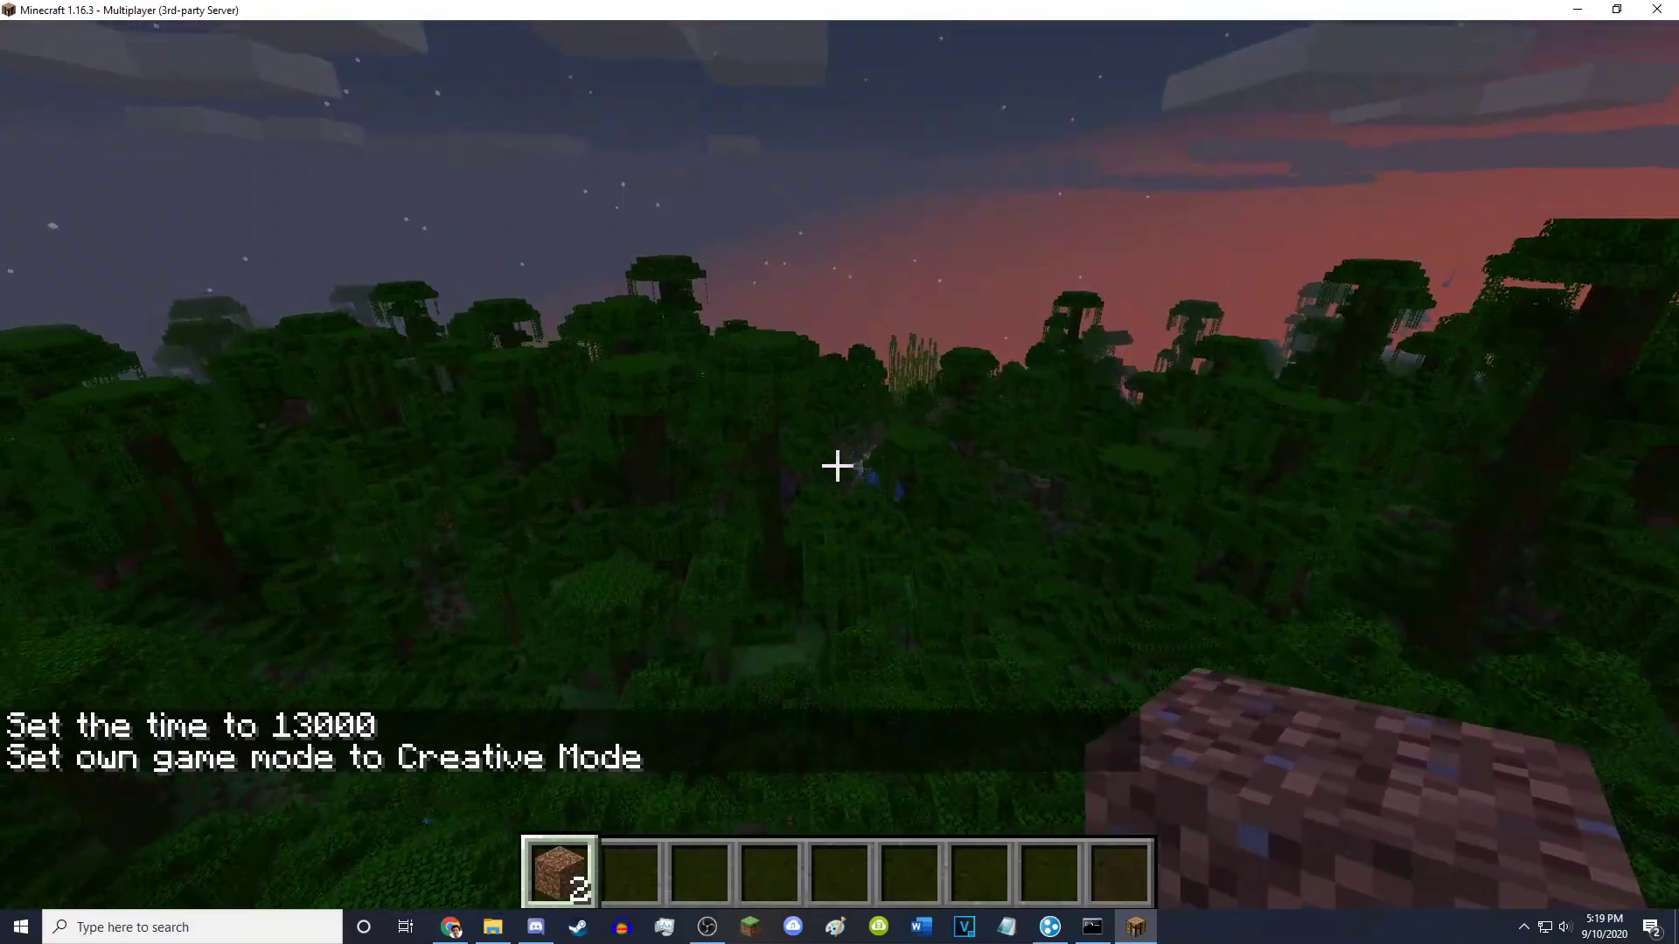
key("F1")
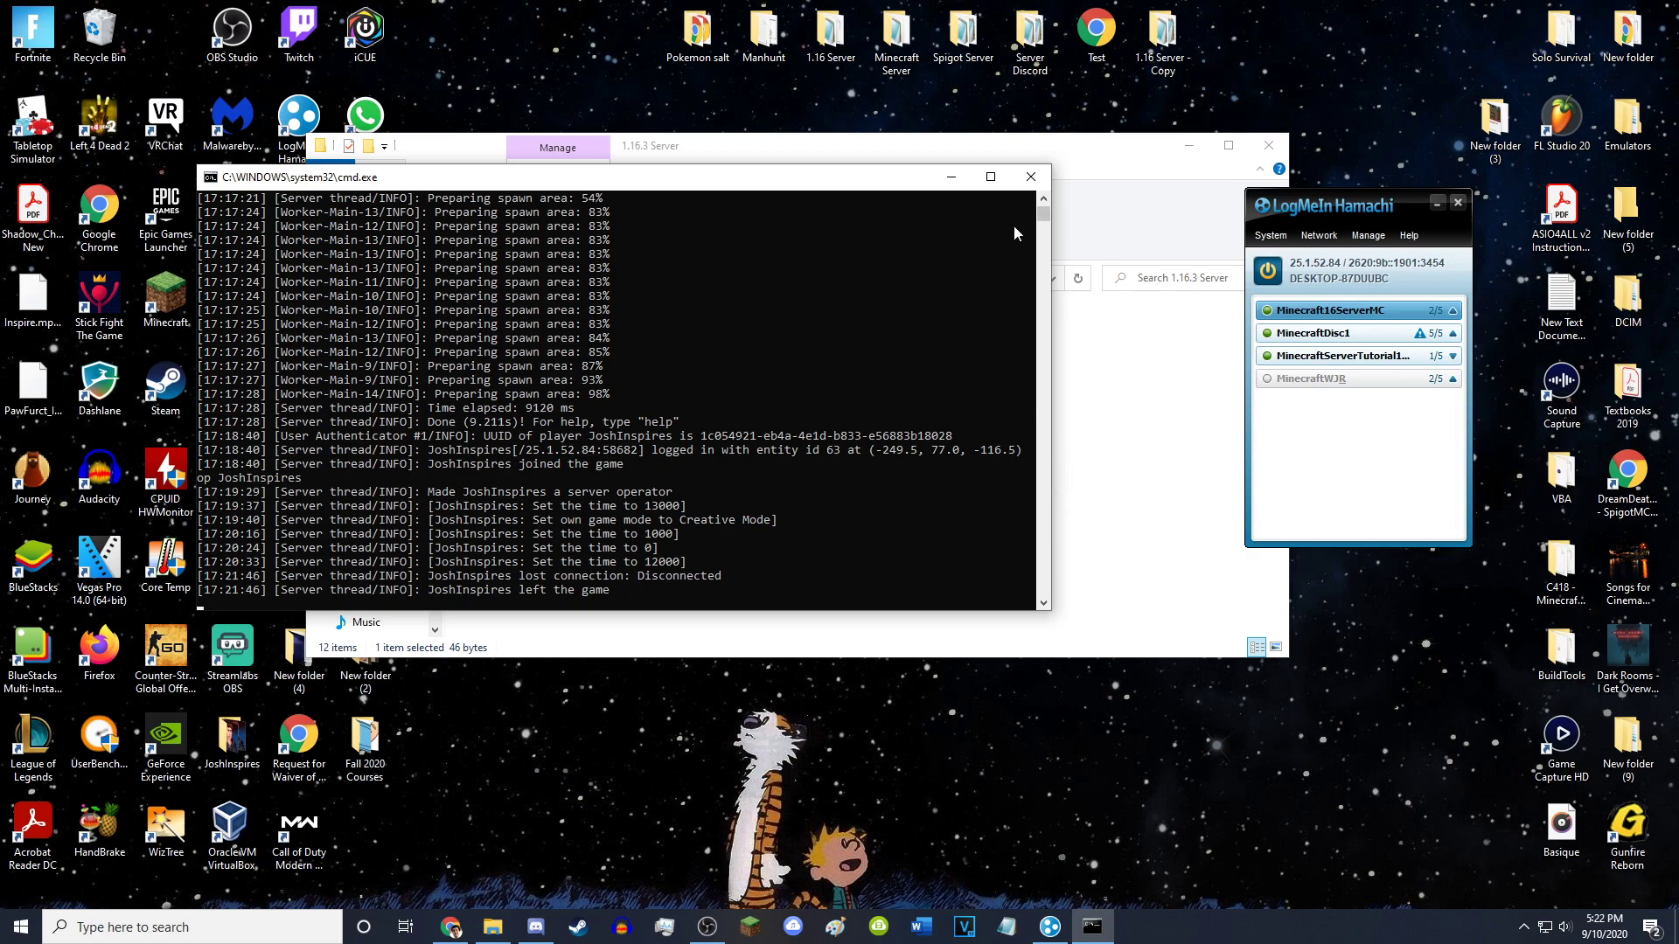
- Close the server console and minimize the LogMeIn Hamachi window
left_click(1041, 180)
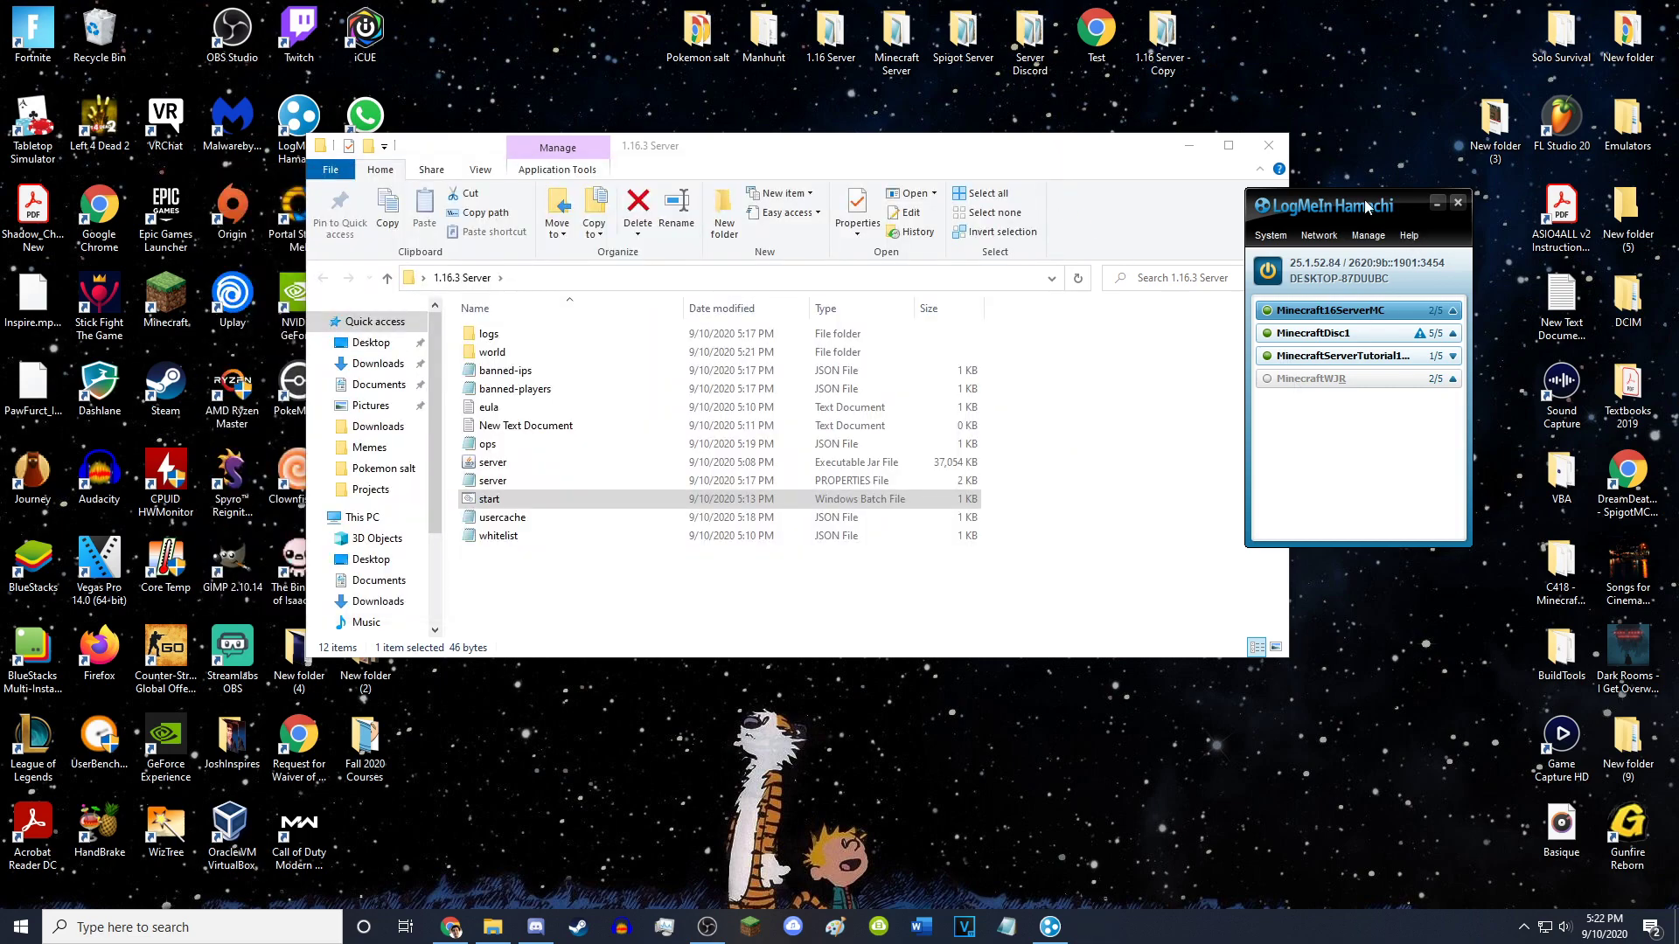
left_click_drag(1365, 202, 1155, 144)
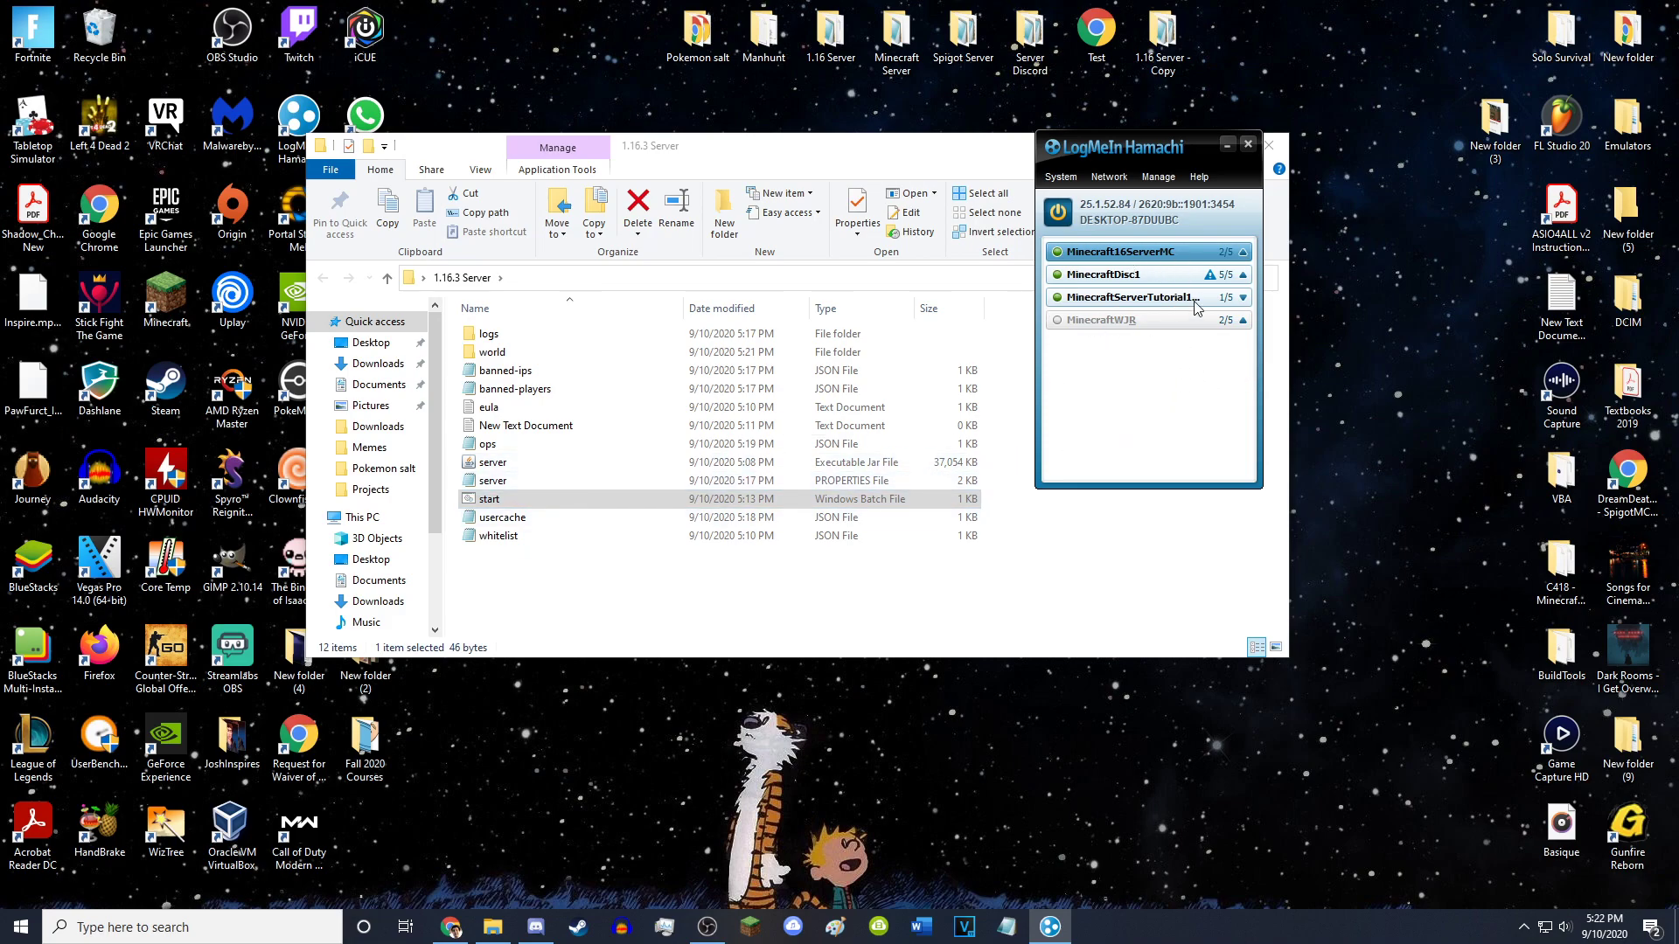
mouse_move(1170, 308)
left_click(1225, 145)
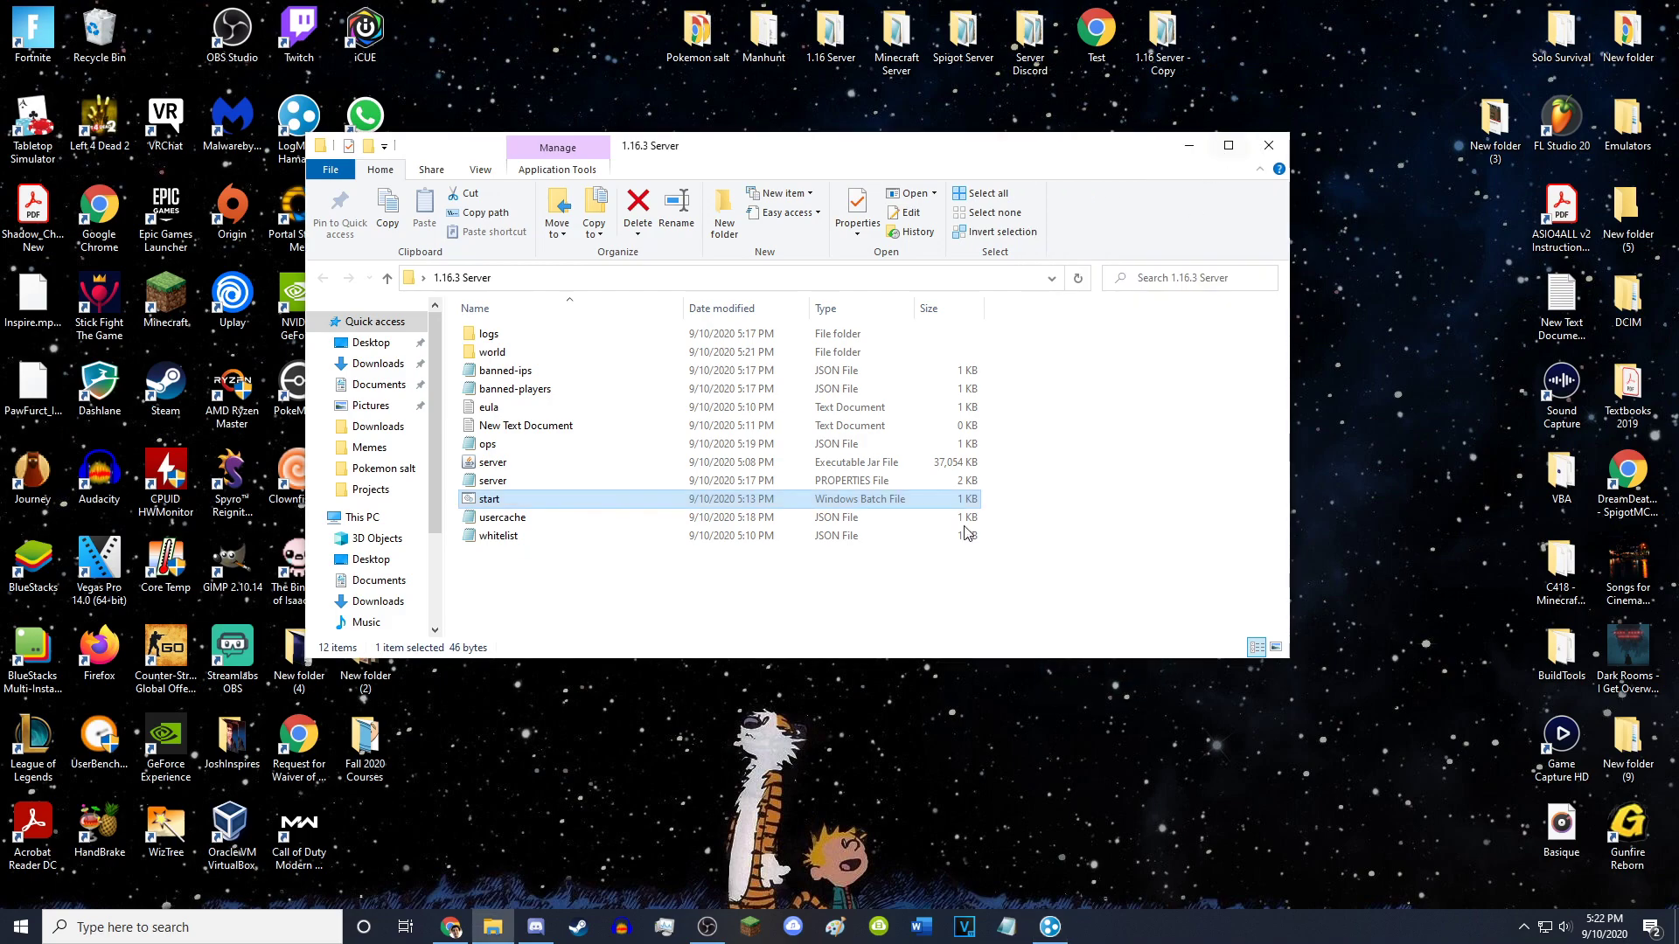
- Open the start batch file for editing in Notepad and move its window clear of the server folder's file list
left_click(778, 623)
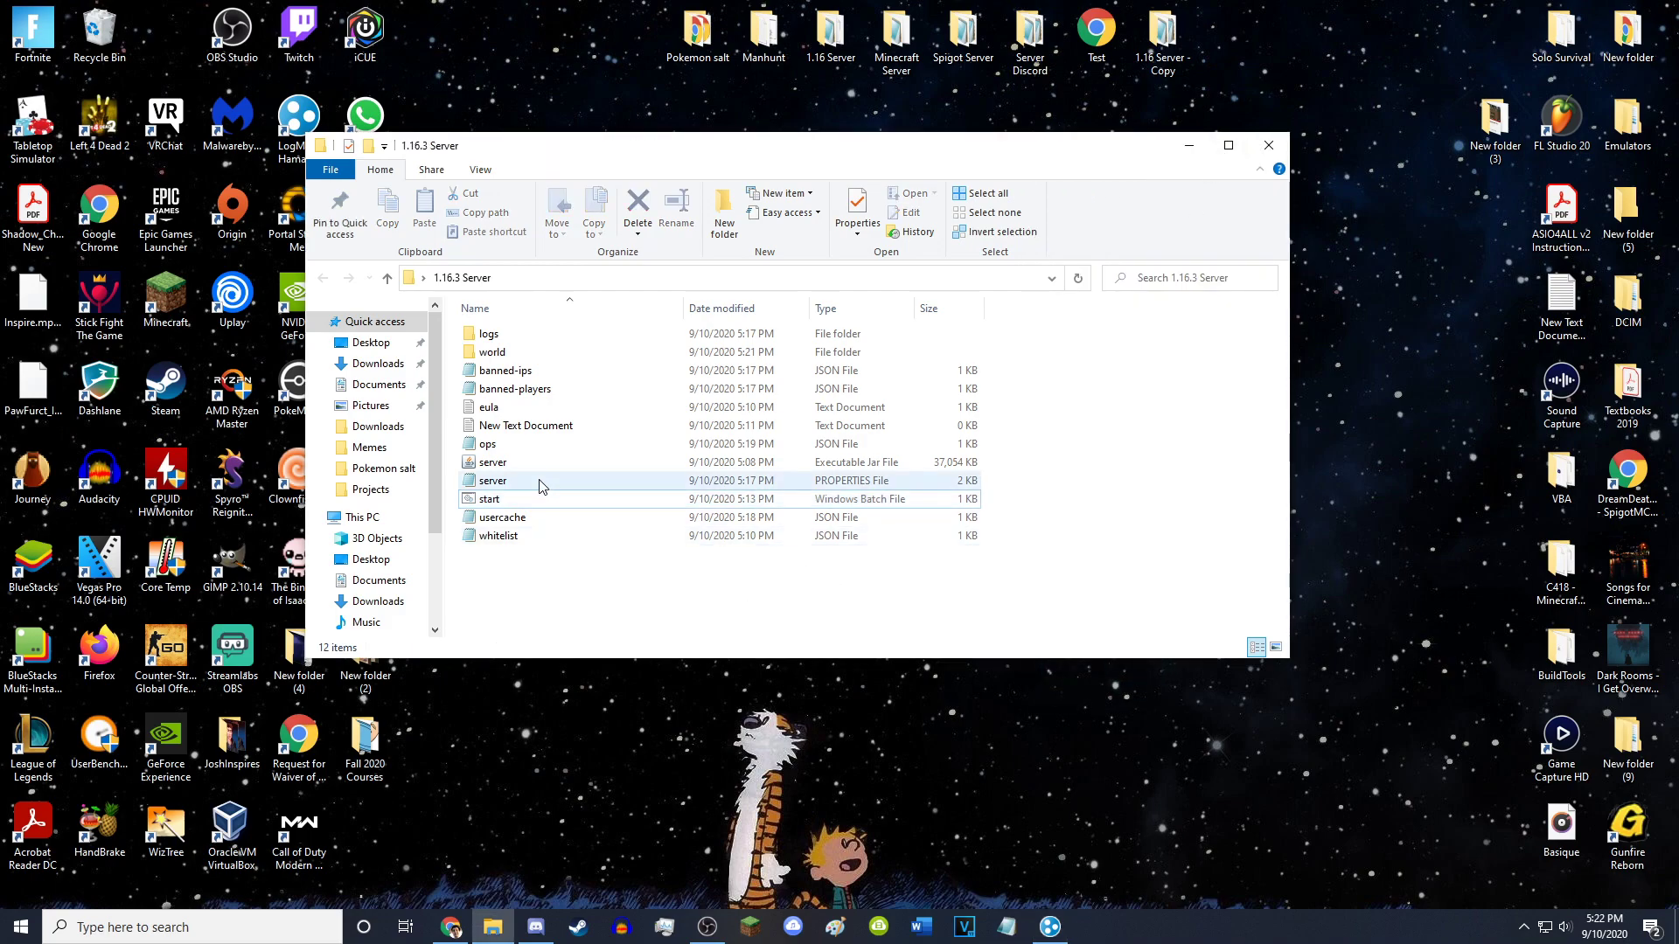
right_click(477, 506)
left_click(515, 94)
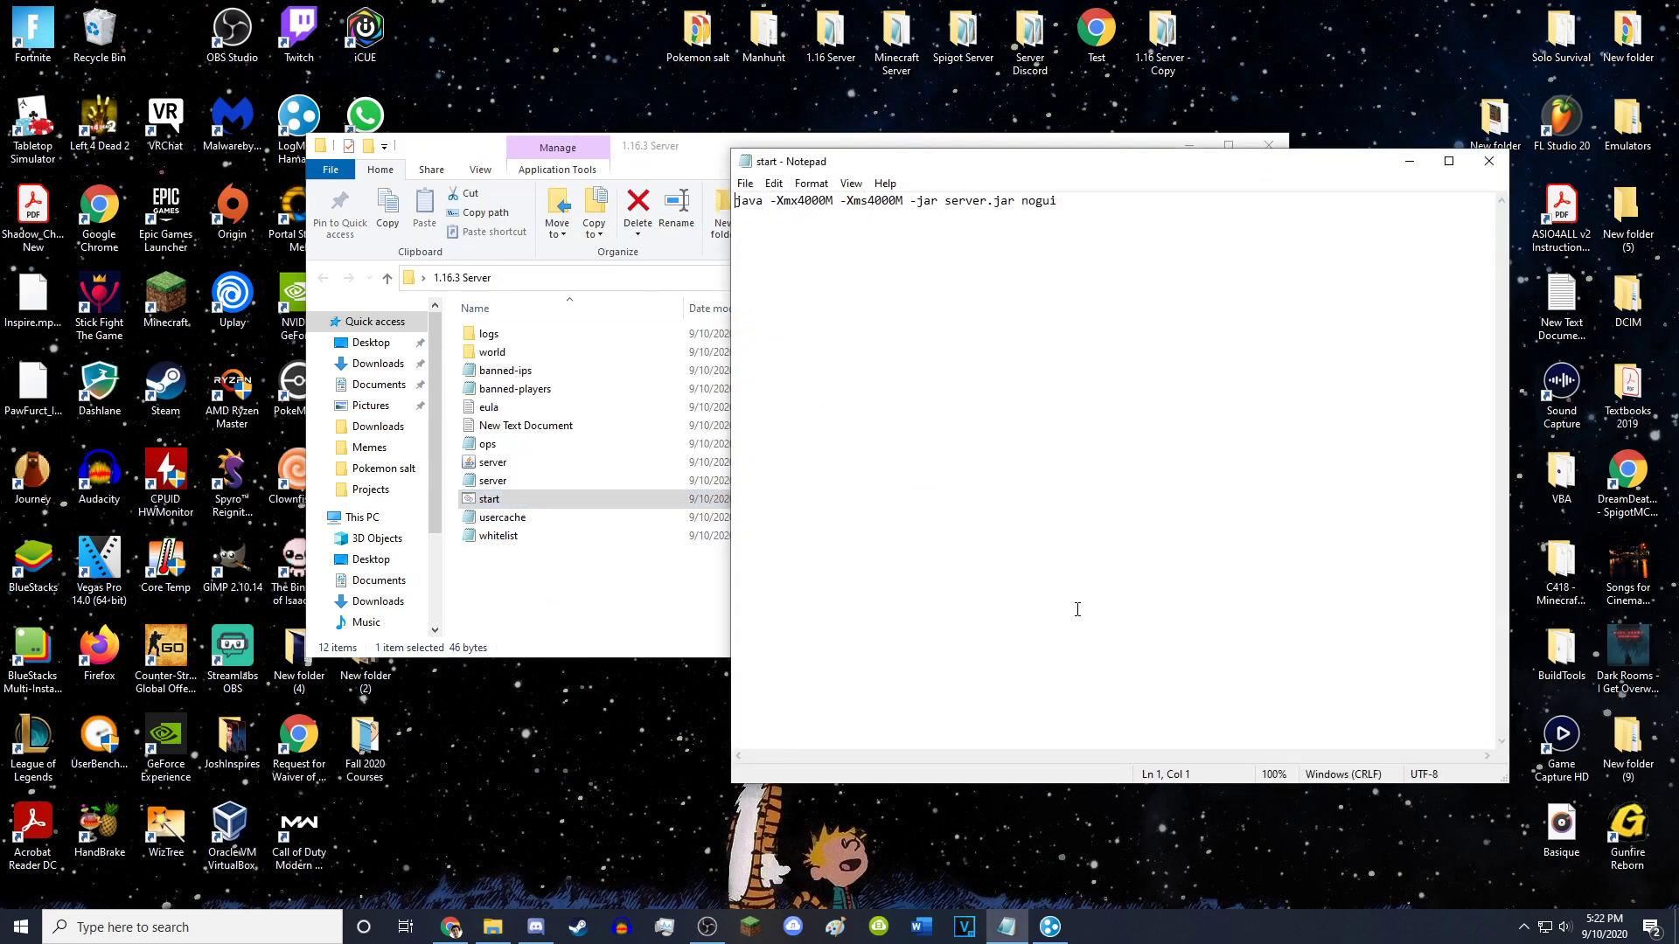
left_click(1490, 161)
right_click(488, 505)
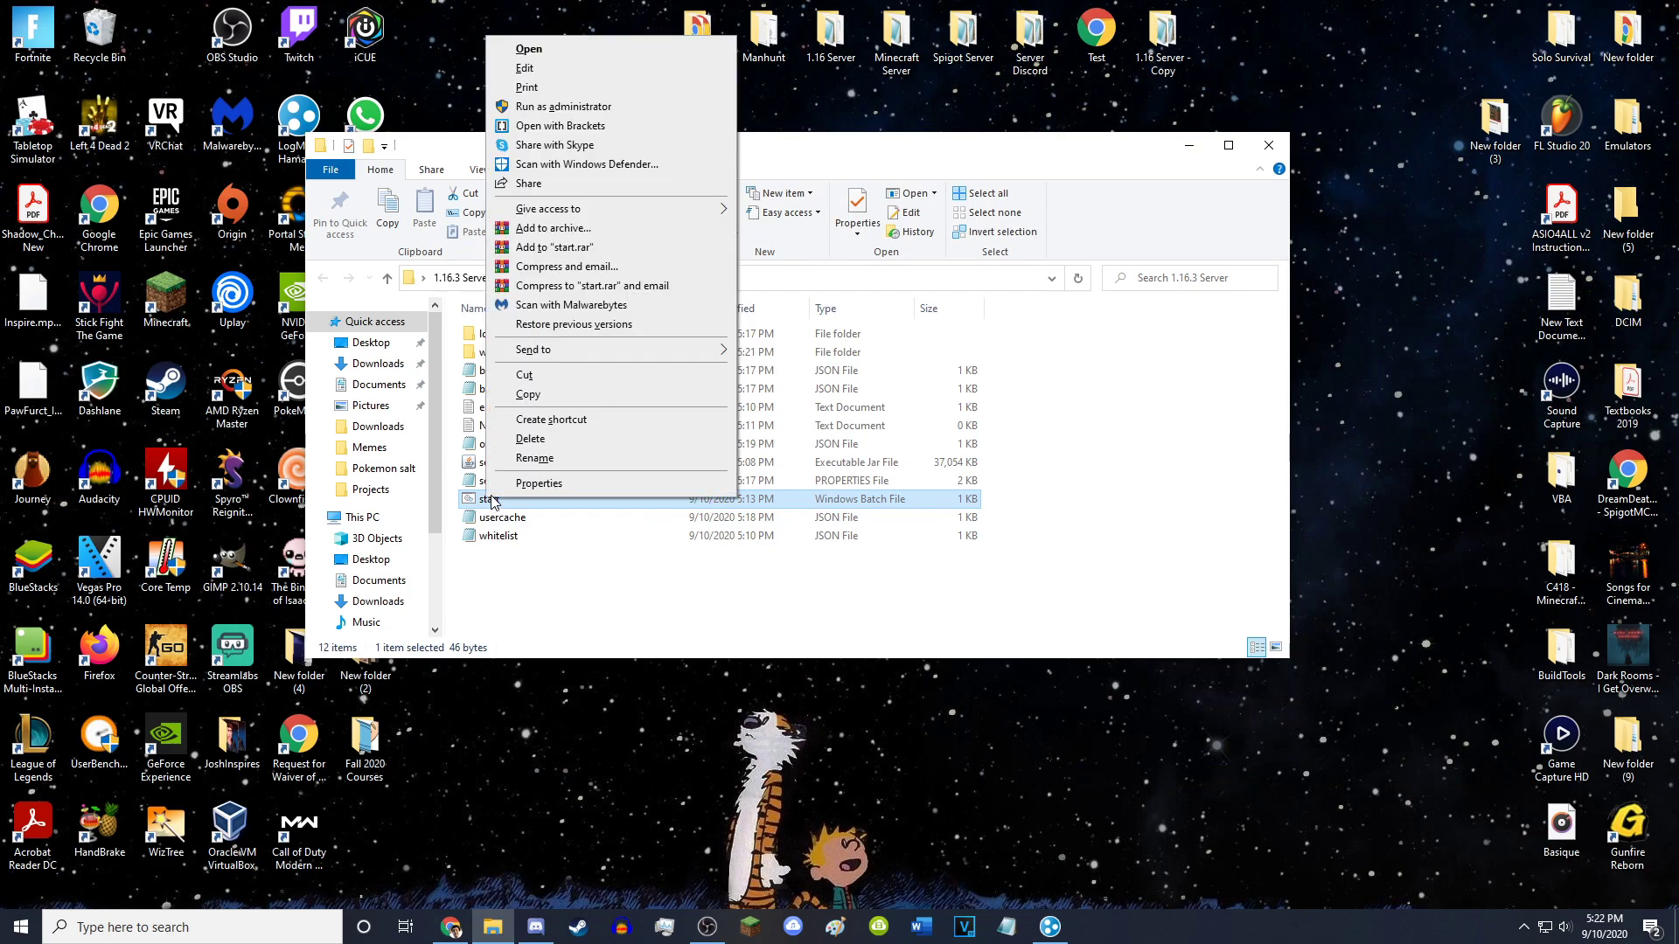
left_click(525, 68)
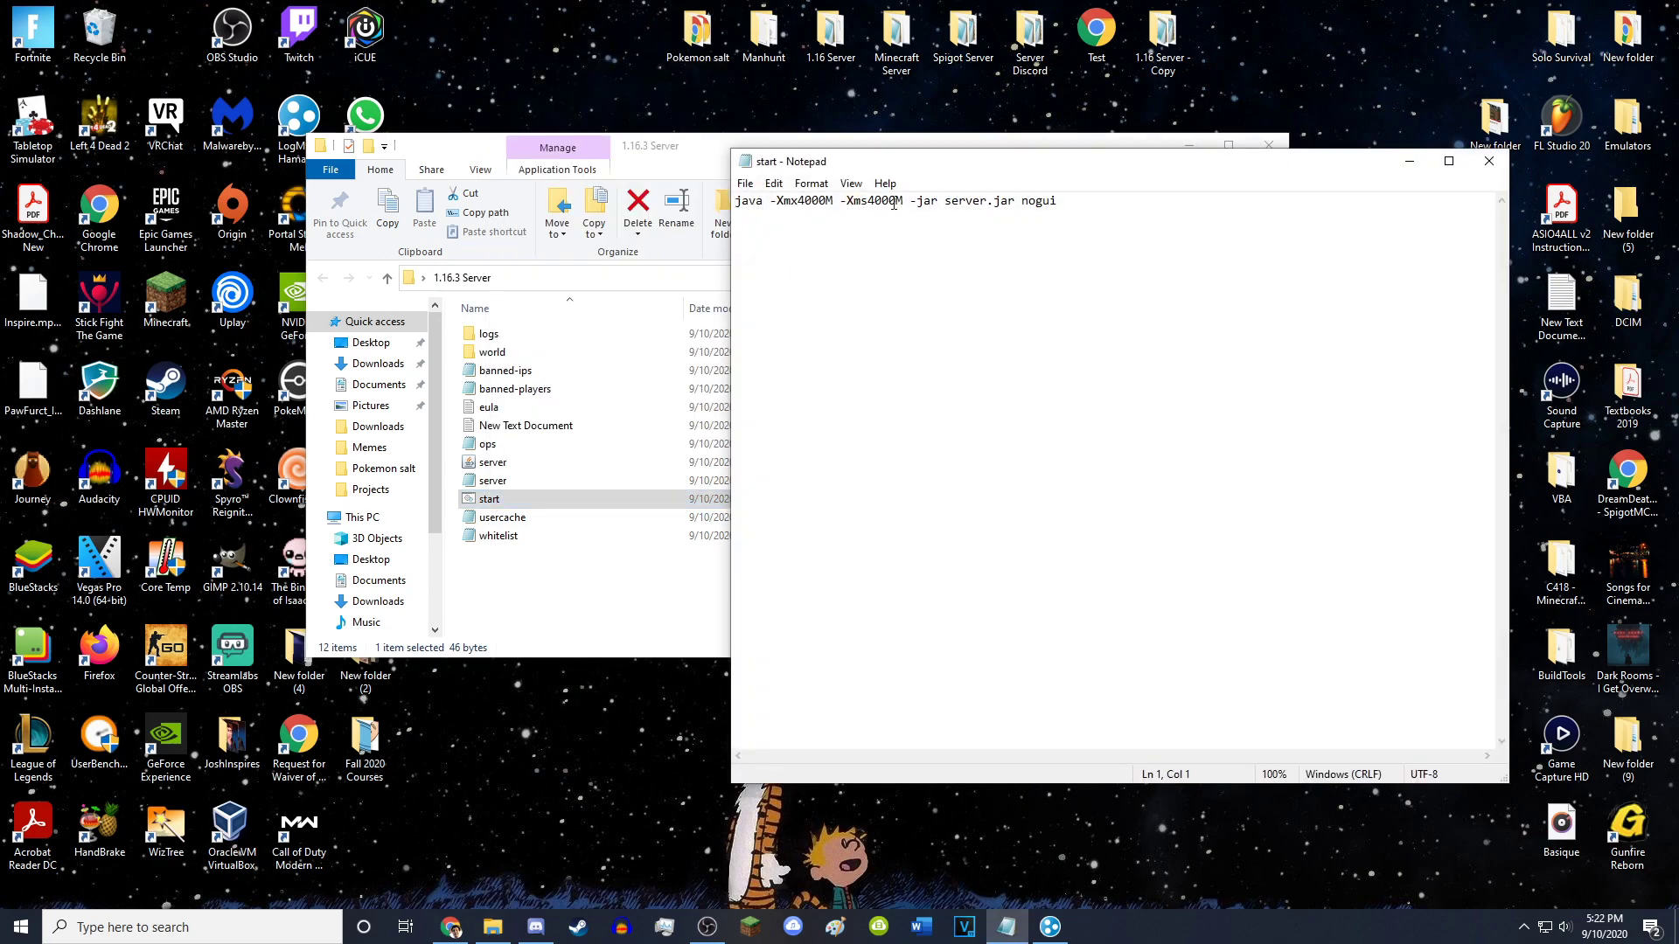
left_click_drag(926, 164, 1019, 118)
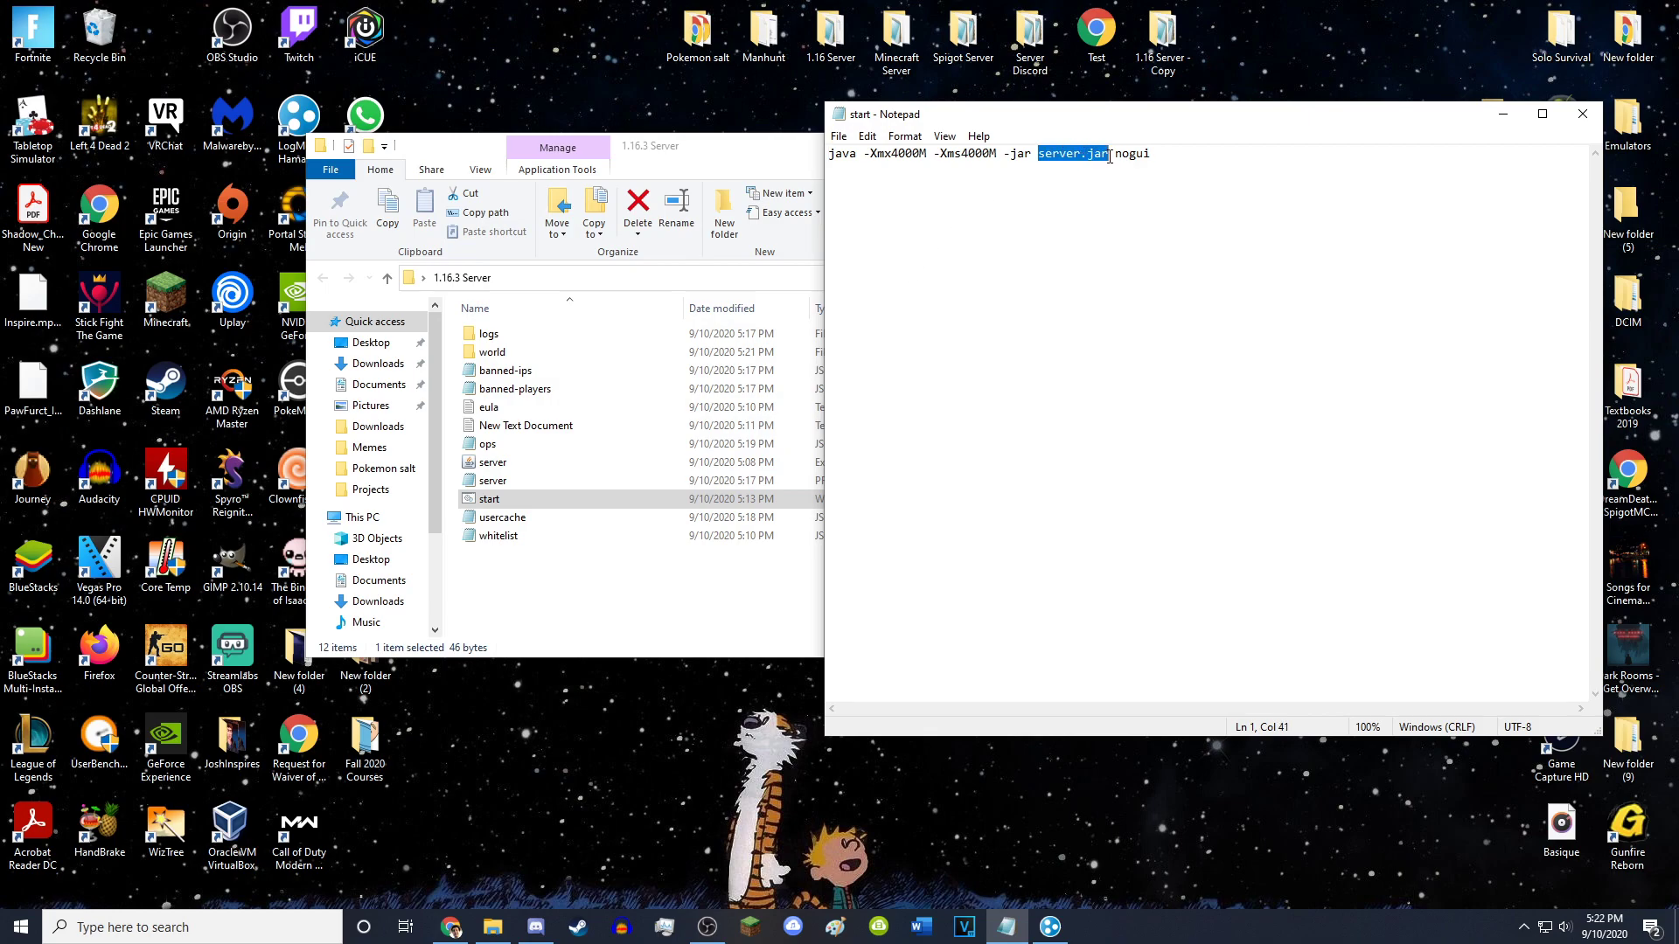
- Rename the server executable jar file in the 1.16.3 Server folder as server2
left_click(502, 465)
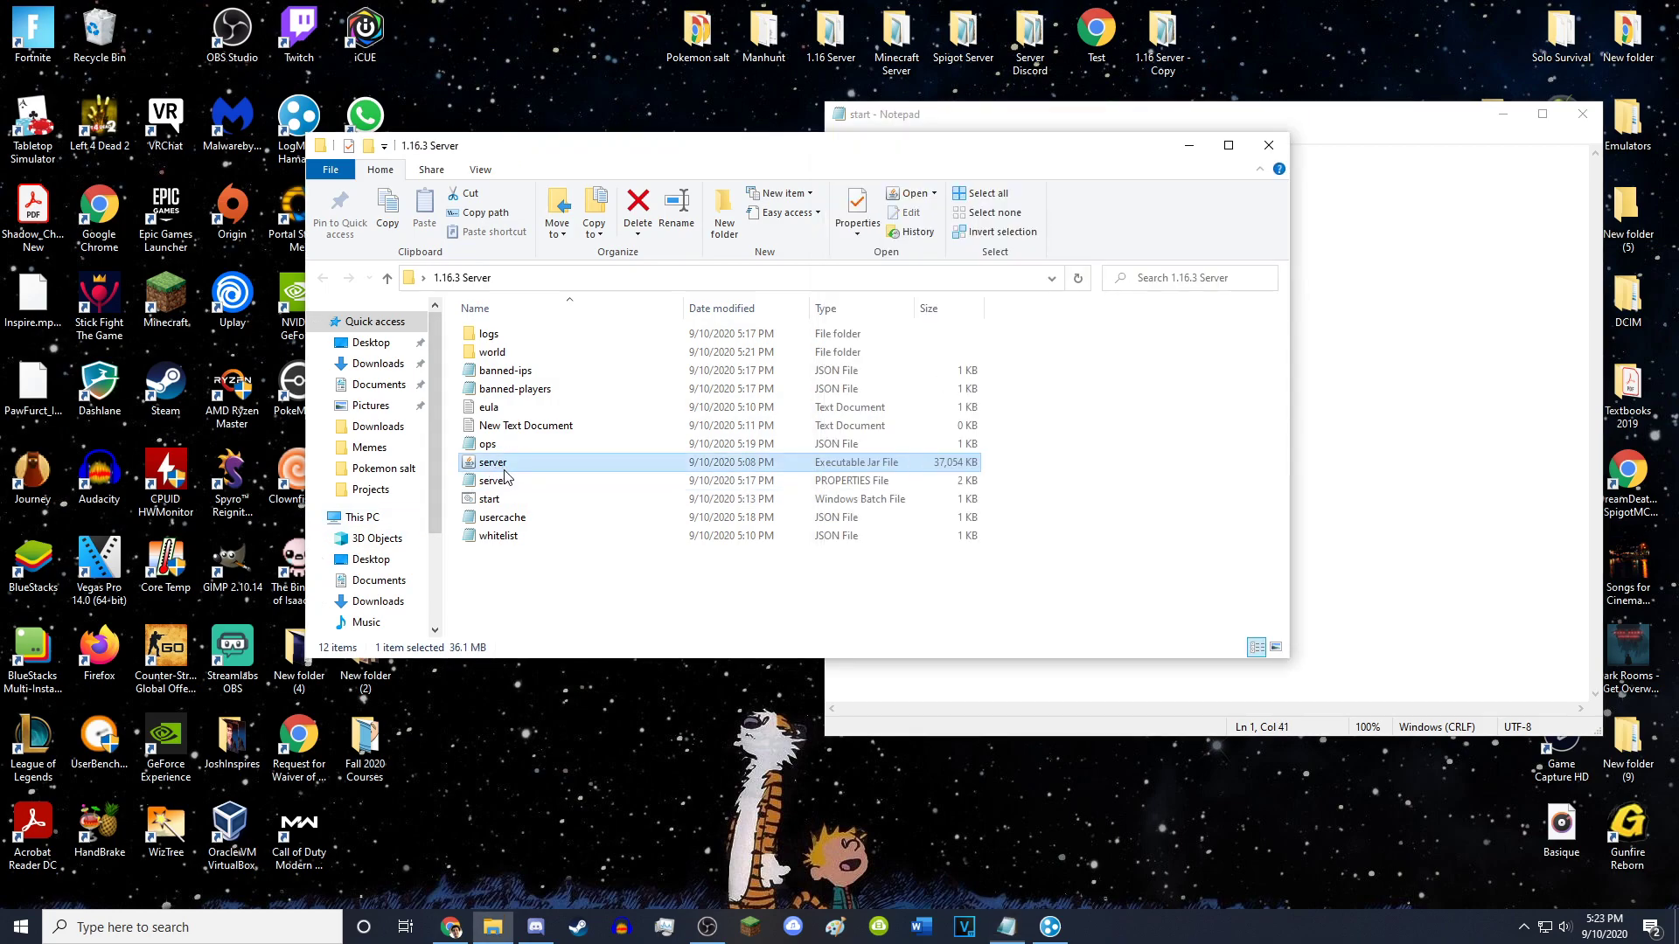
left_click(532, 466)
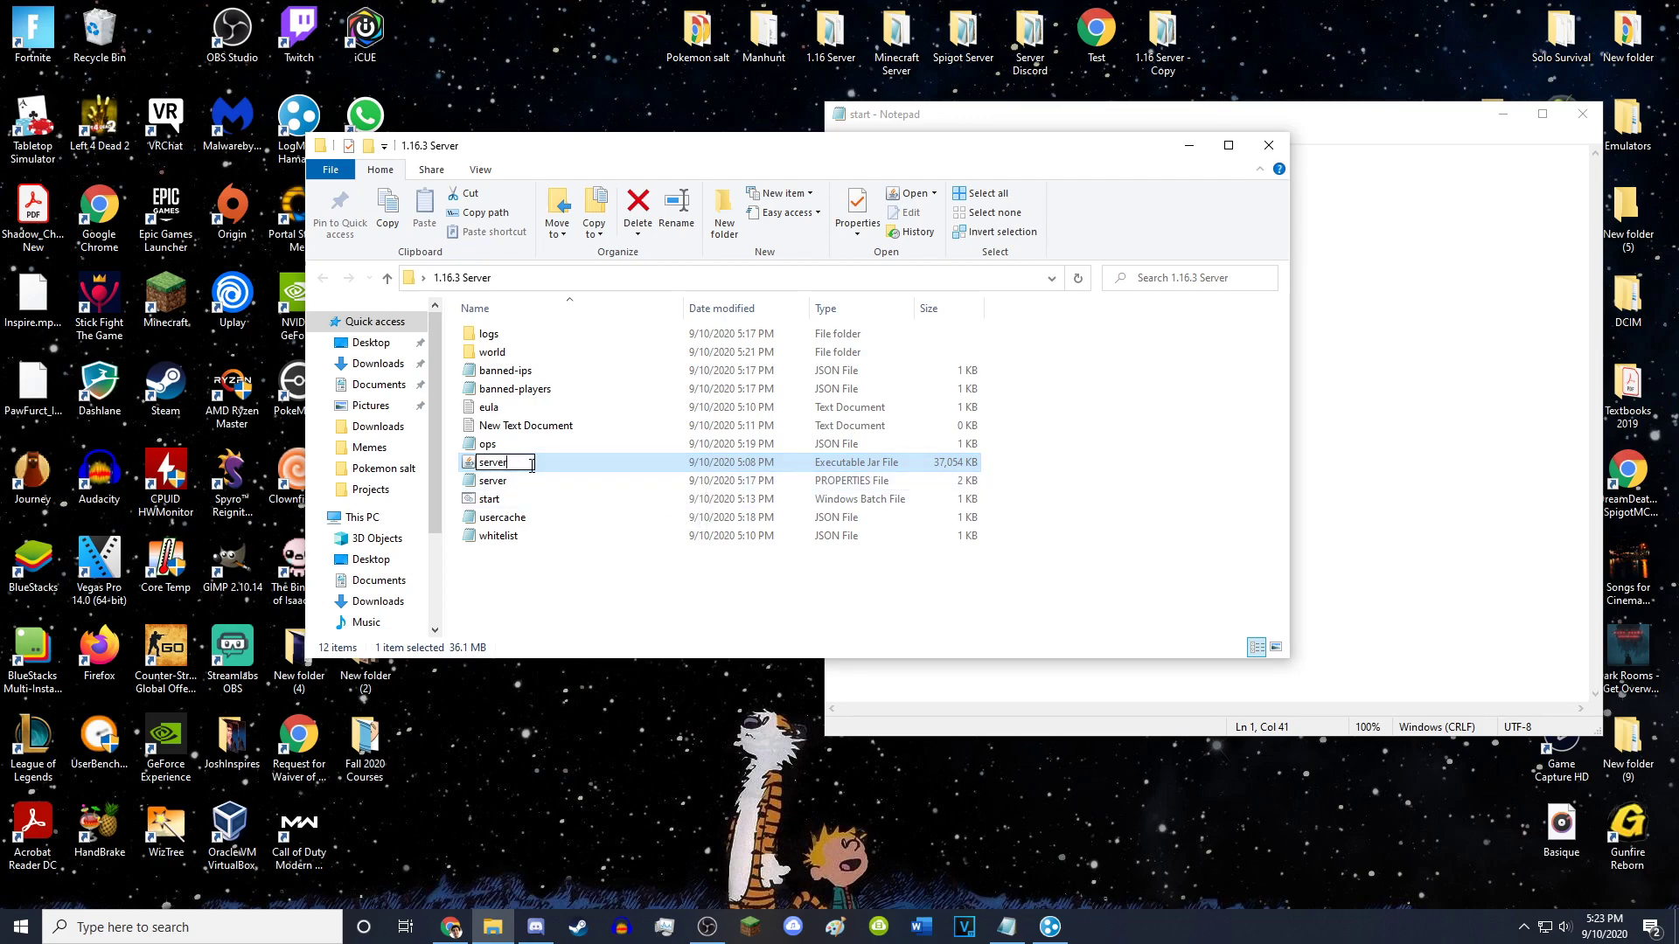
type("2")
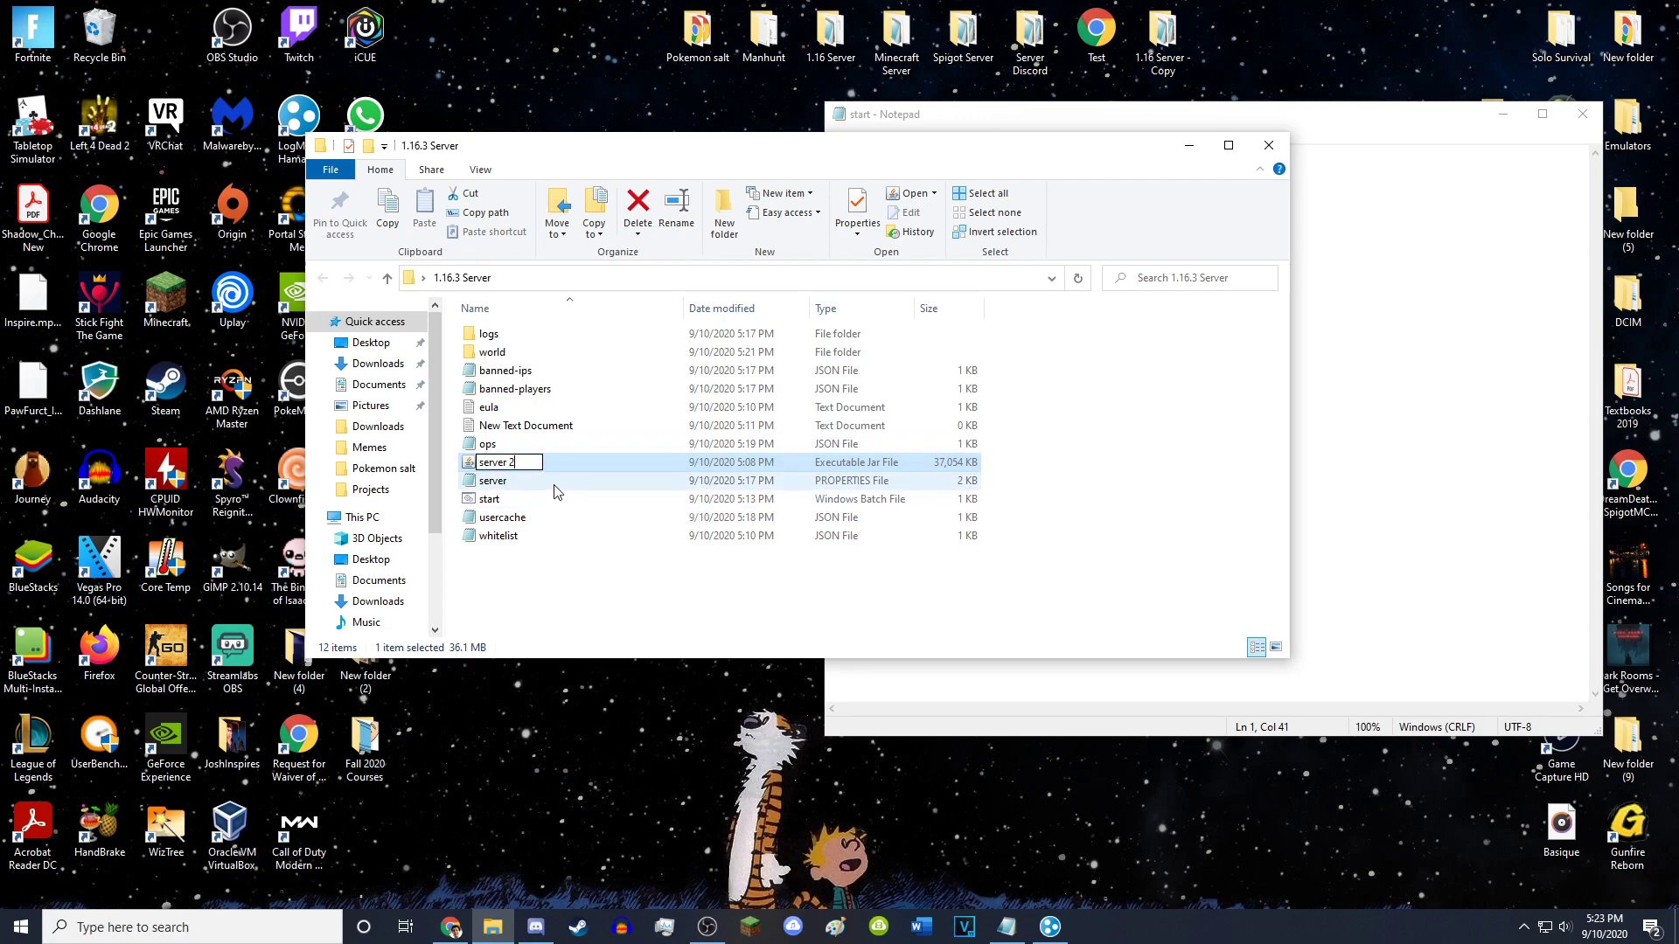
left_click(566, 583)
left_click(1399, 350)
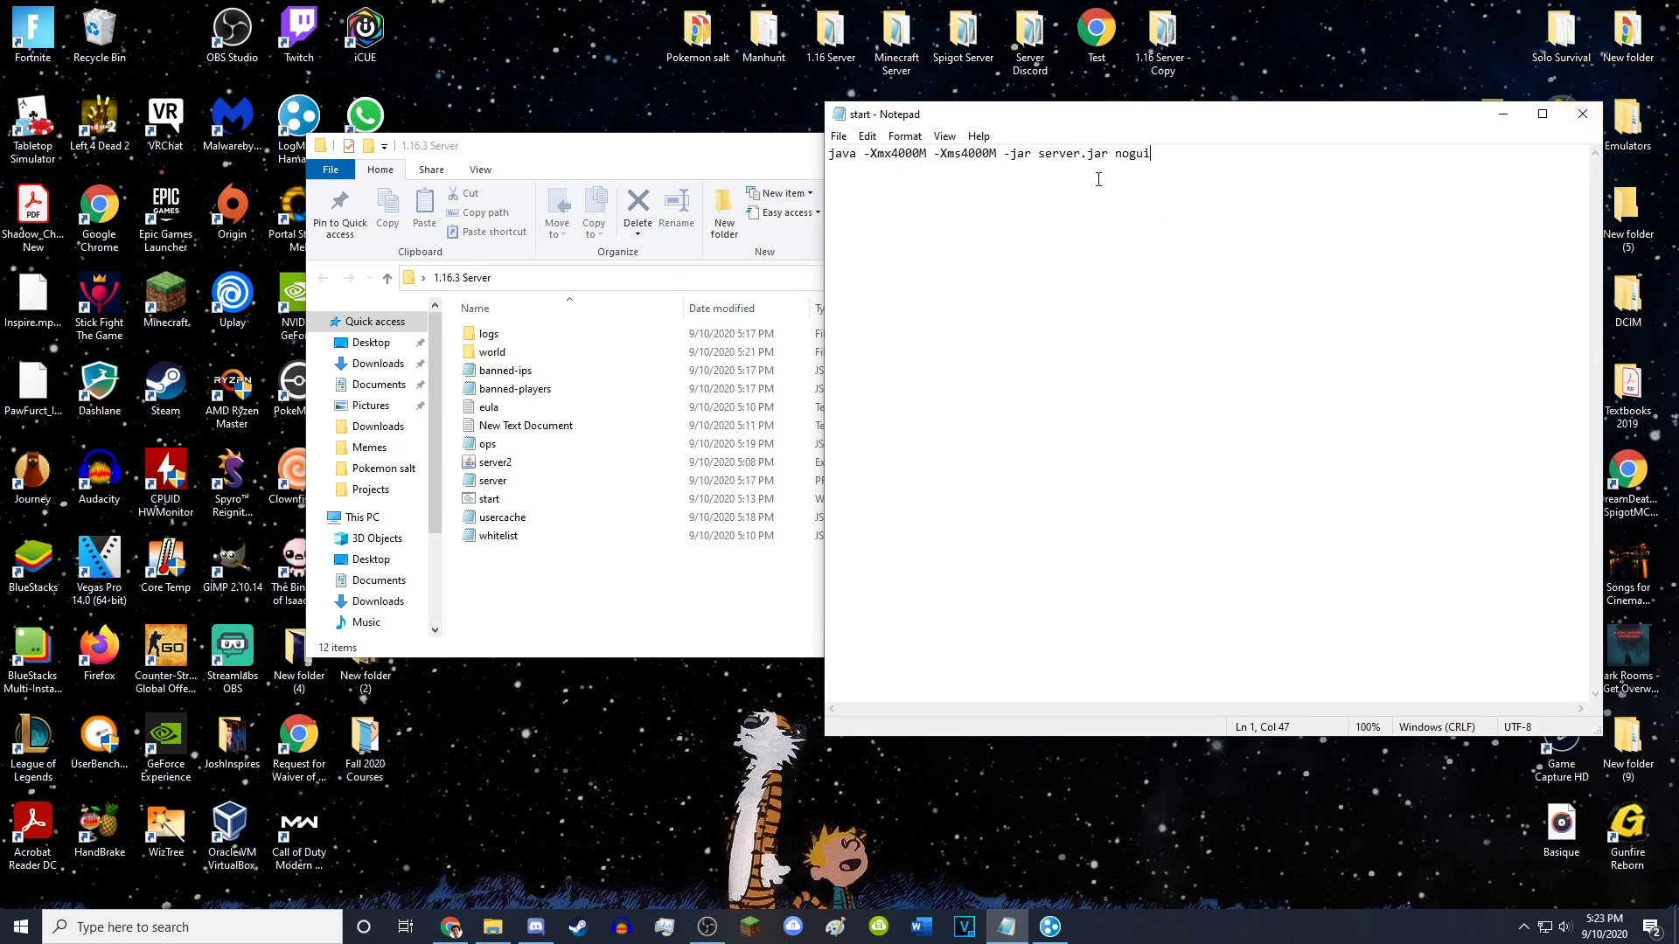
- Try to run the start batch file while it still refers to server.jar
left_click(491, 500)
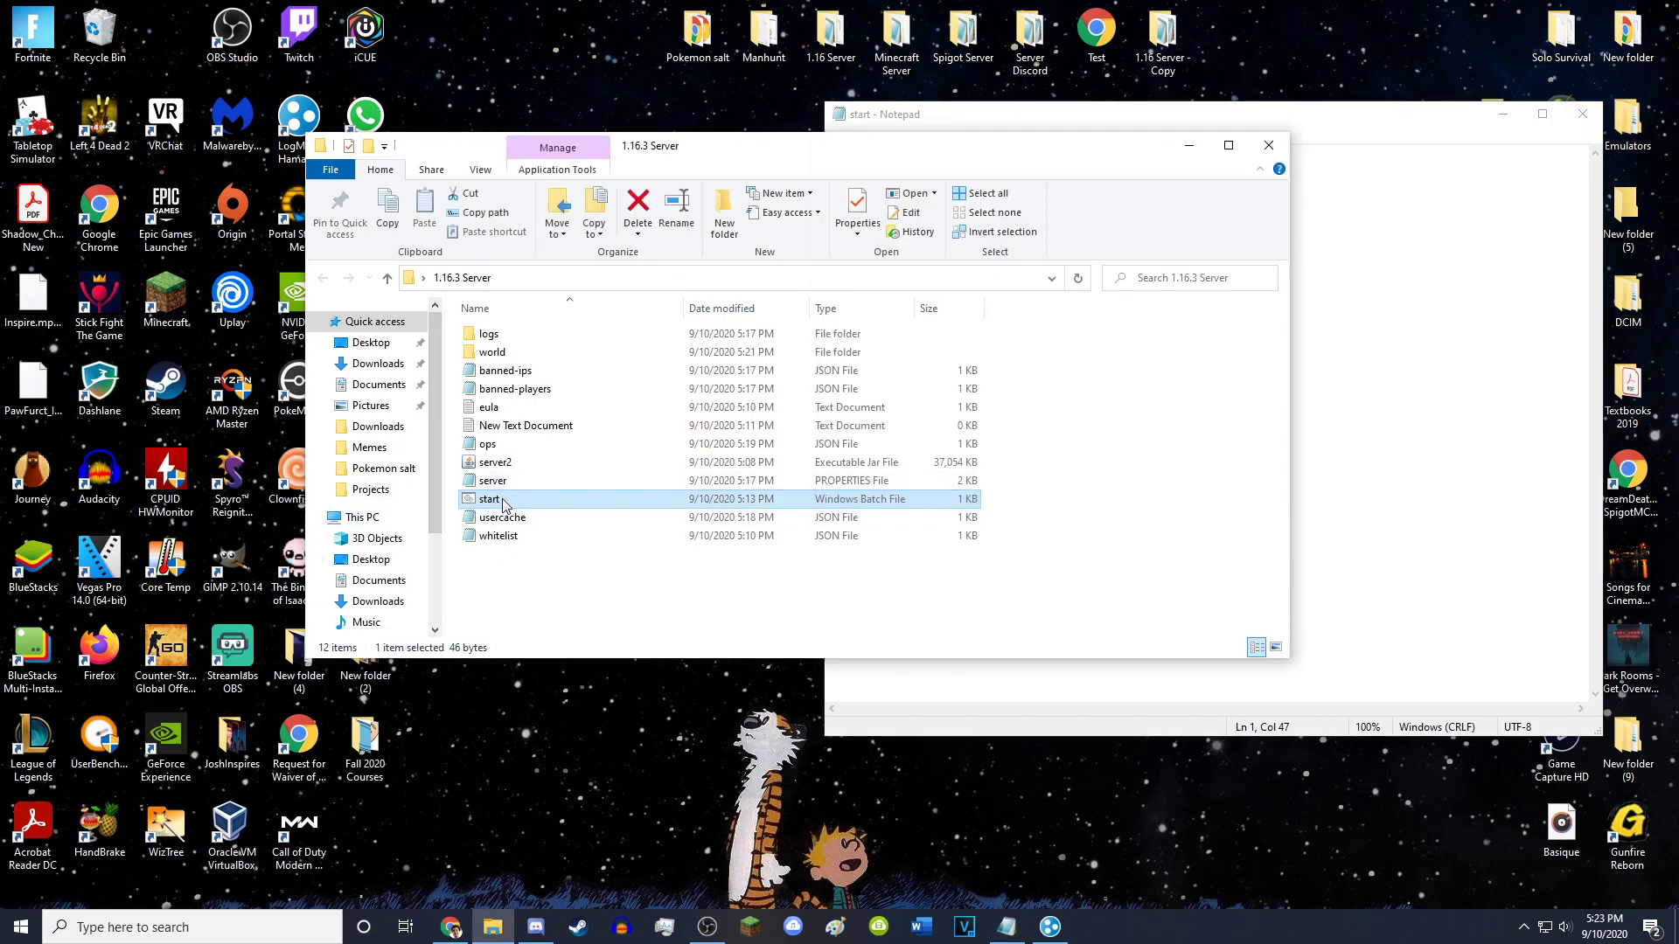
key("Return")
left_click(735, 609)
- Save server2.jar as the jar name in the start batch file, and test-launch the server before closing its console
left_click(1330, 355)
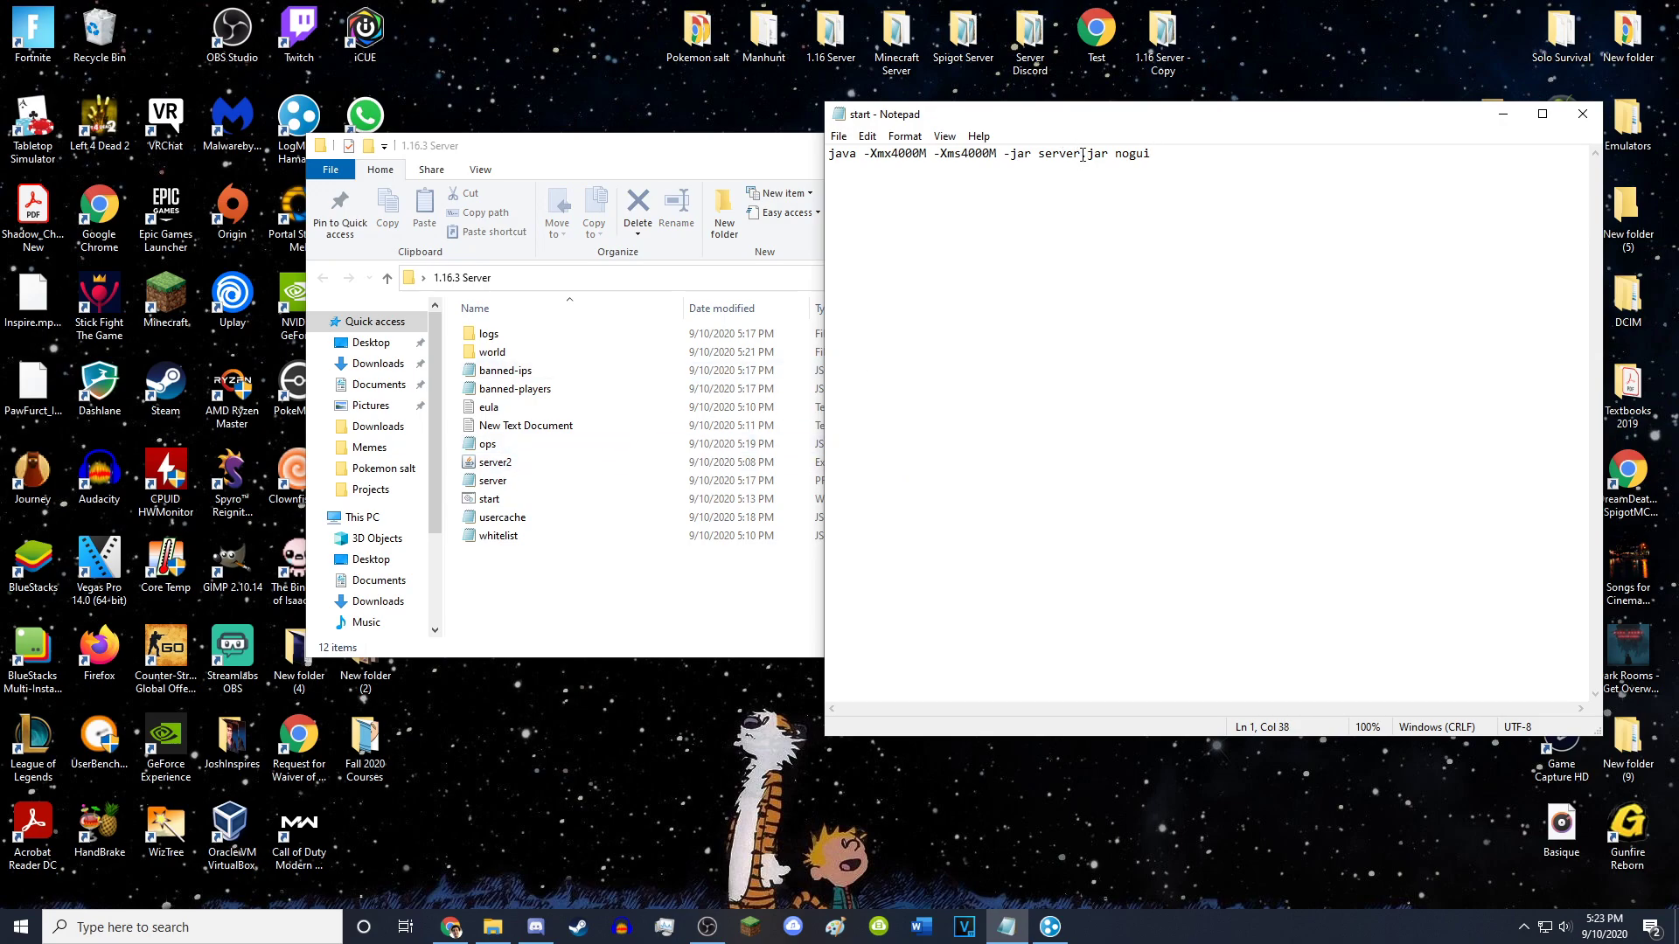
type("2")
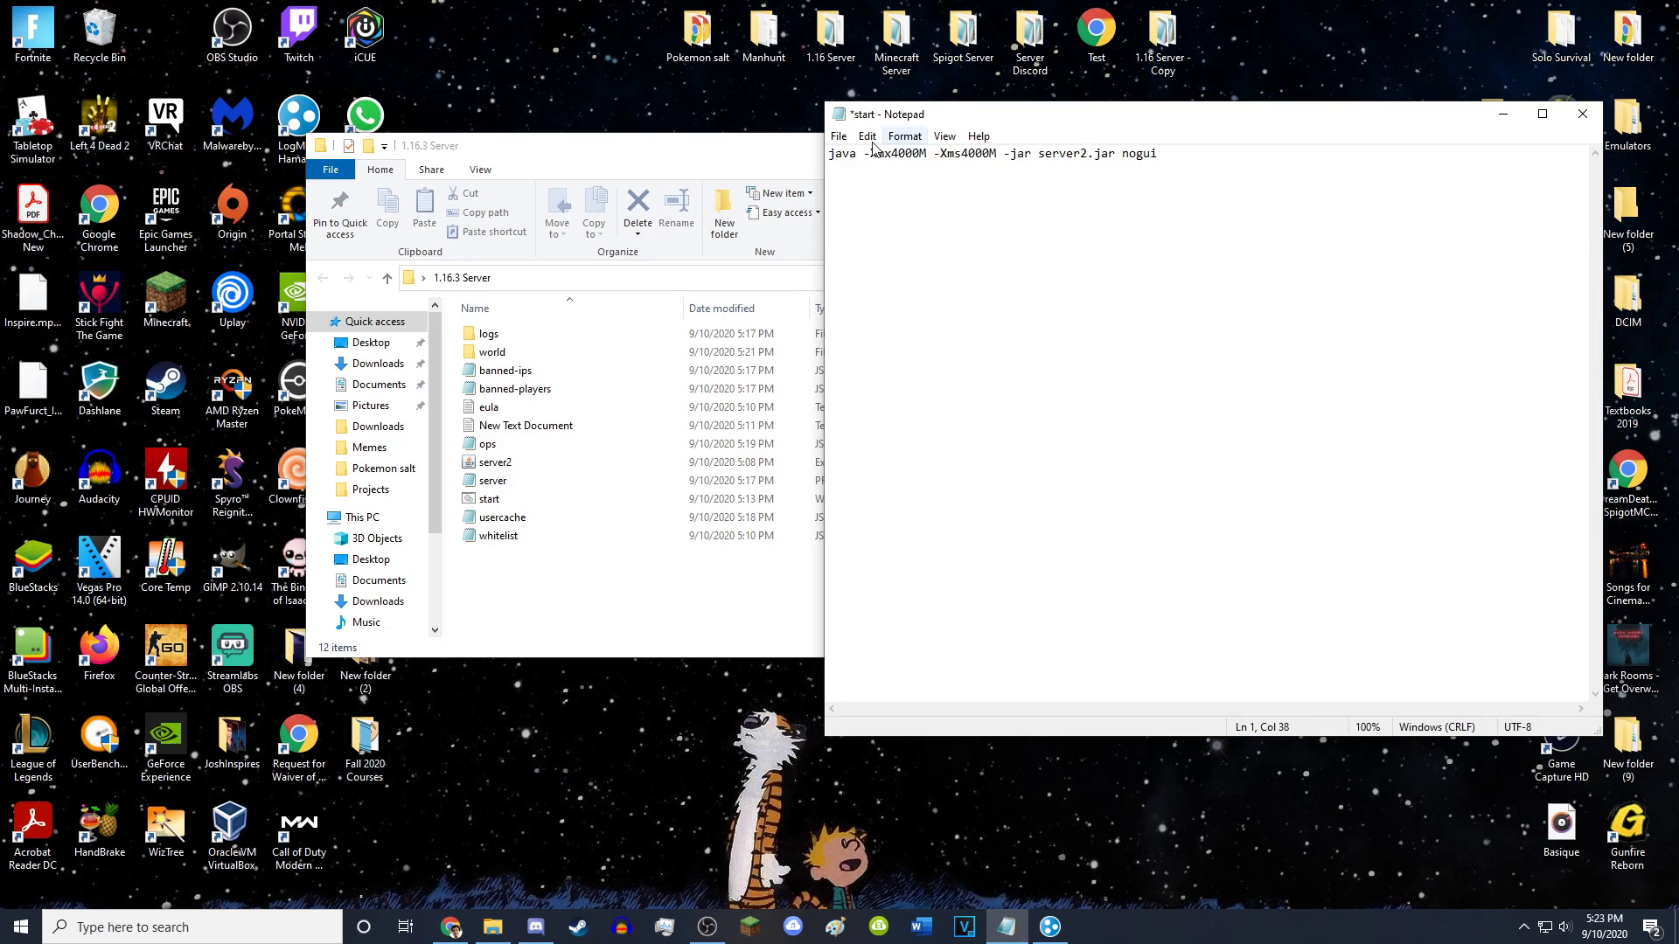
left_click(839, 137)
left_click(865, 215)
double_click(490, 500)
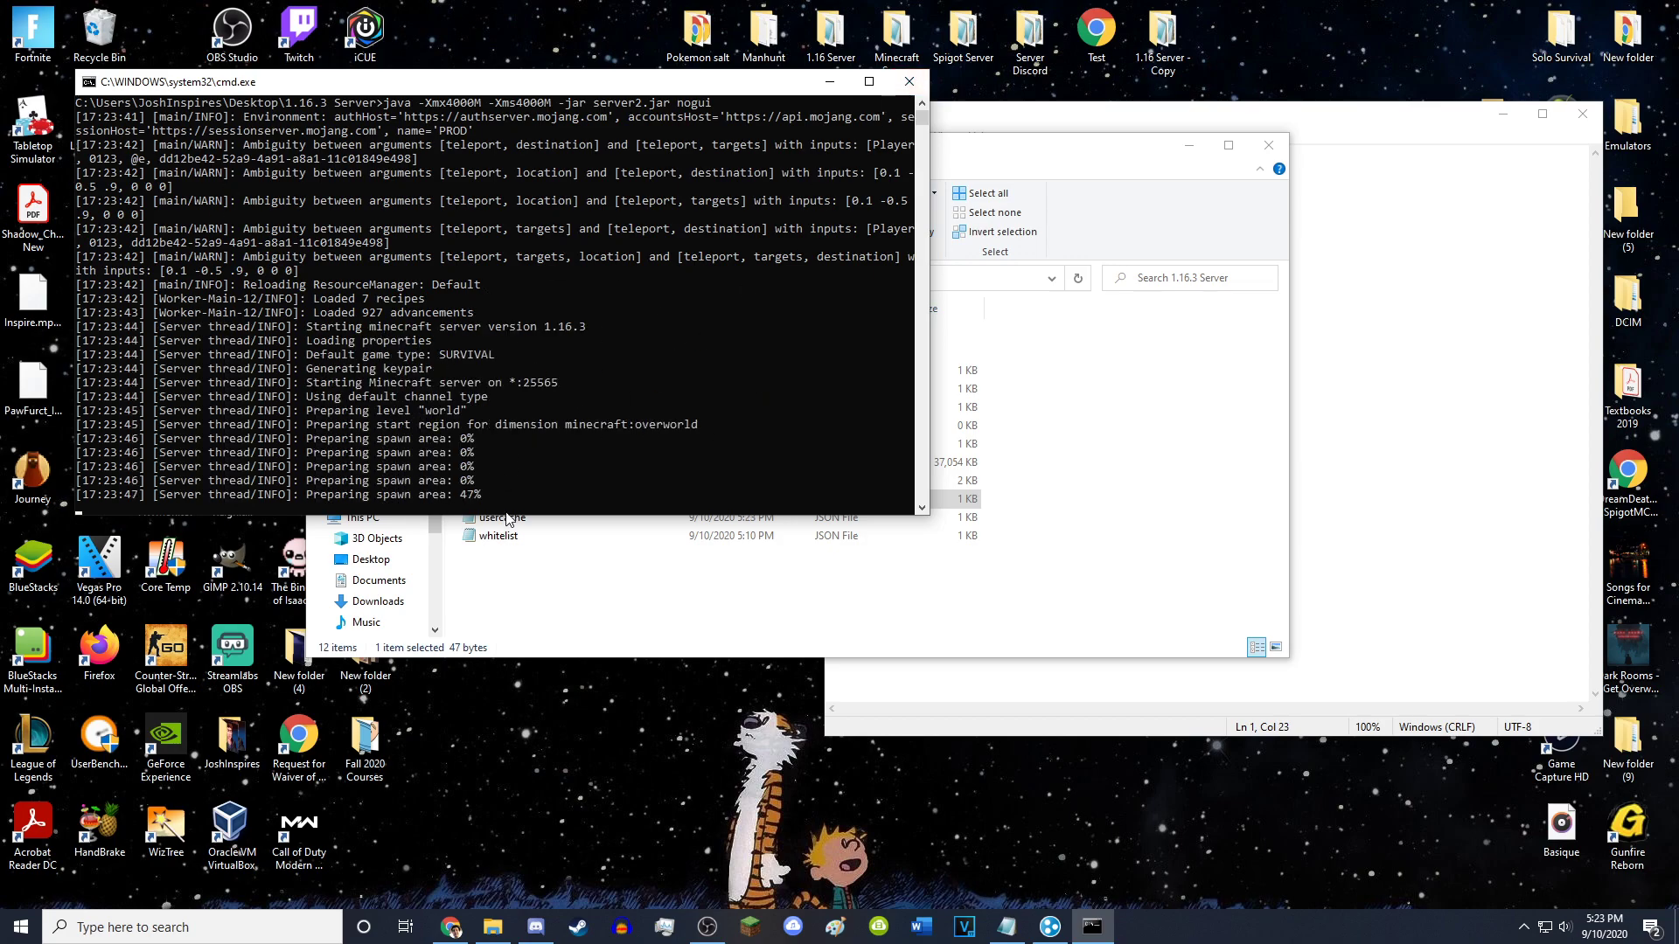
left_click(907, 84)
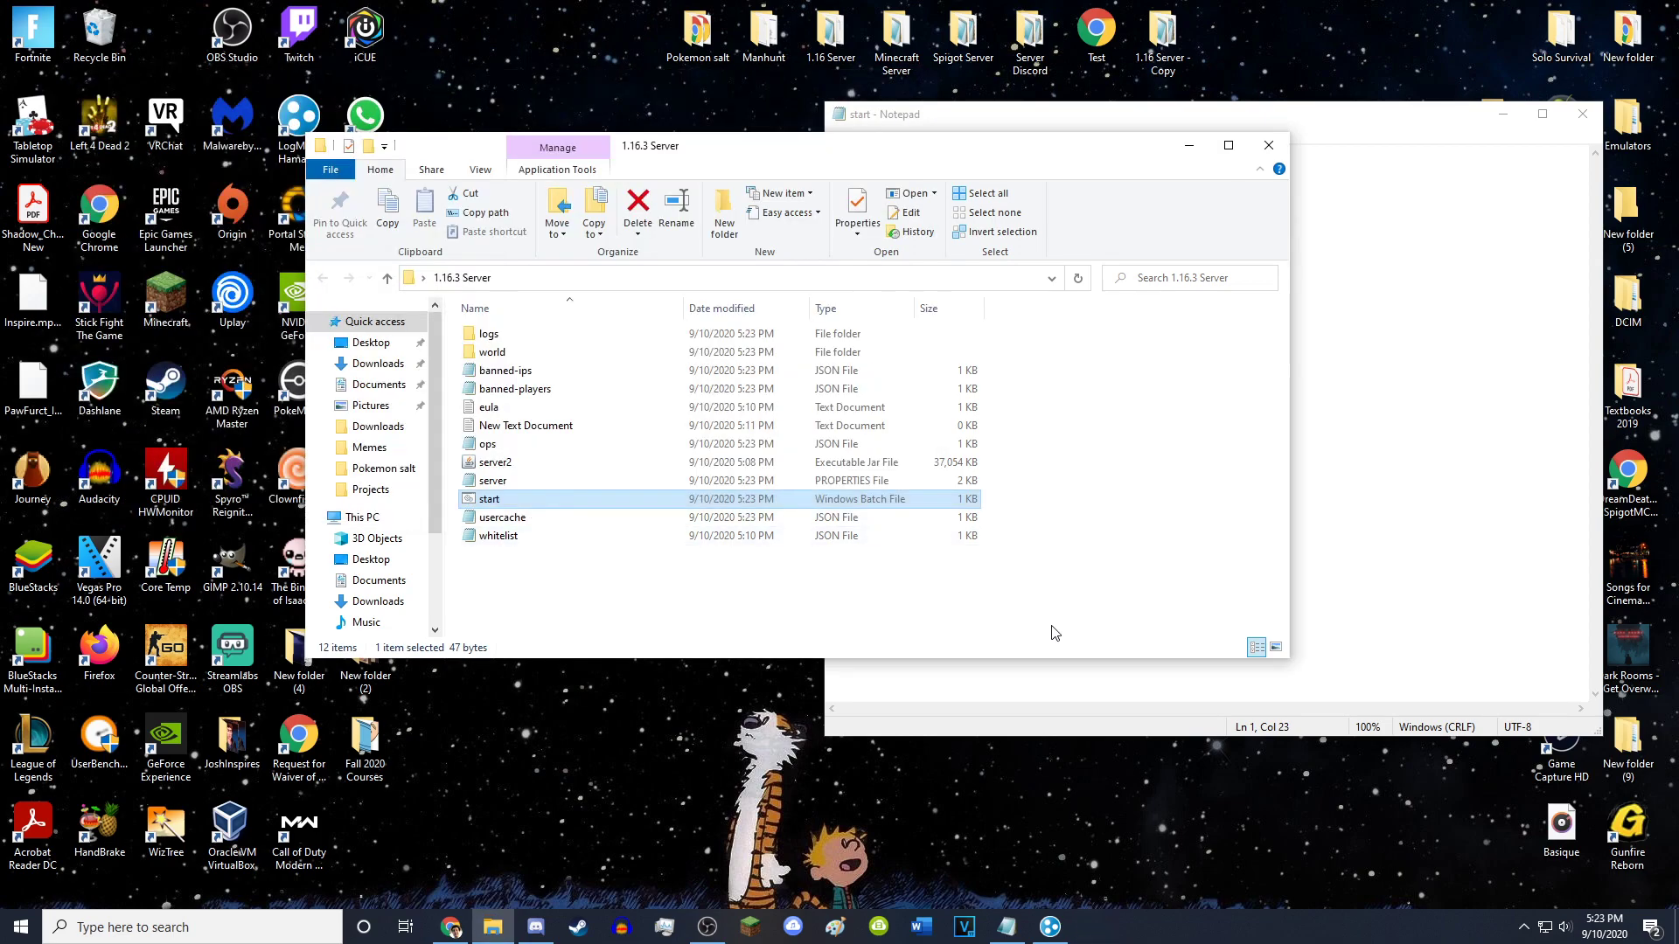
- Change the jar name in the start batch file back to server.jar and save the file
left_click(1203, 126)
key("BackSpace")
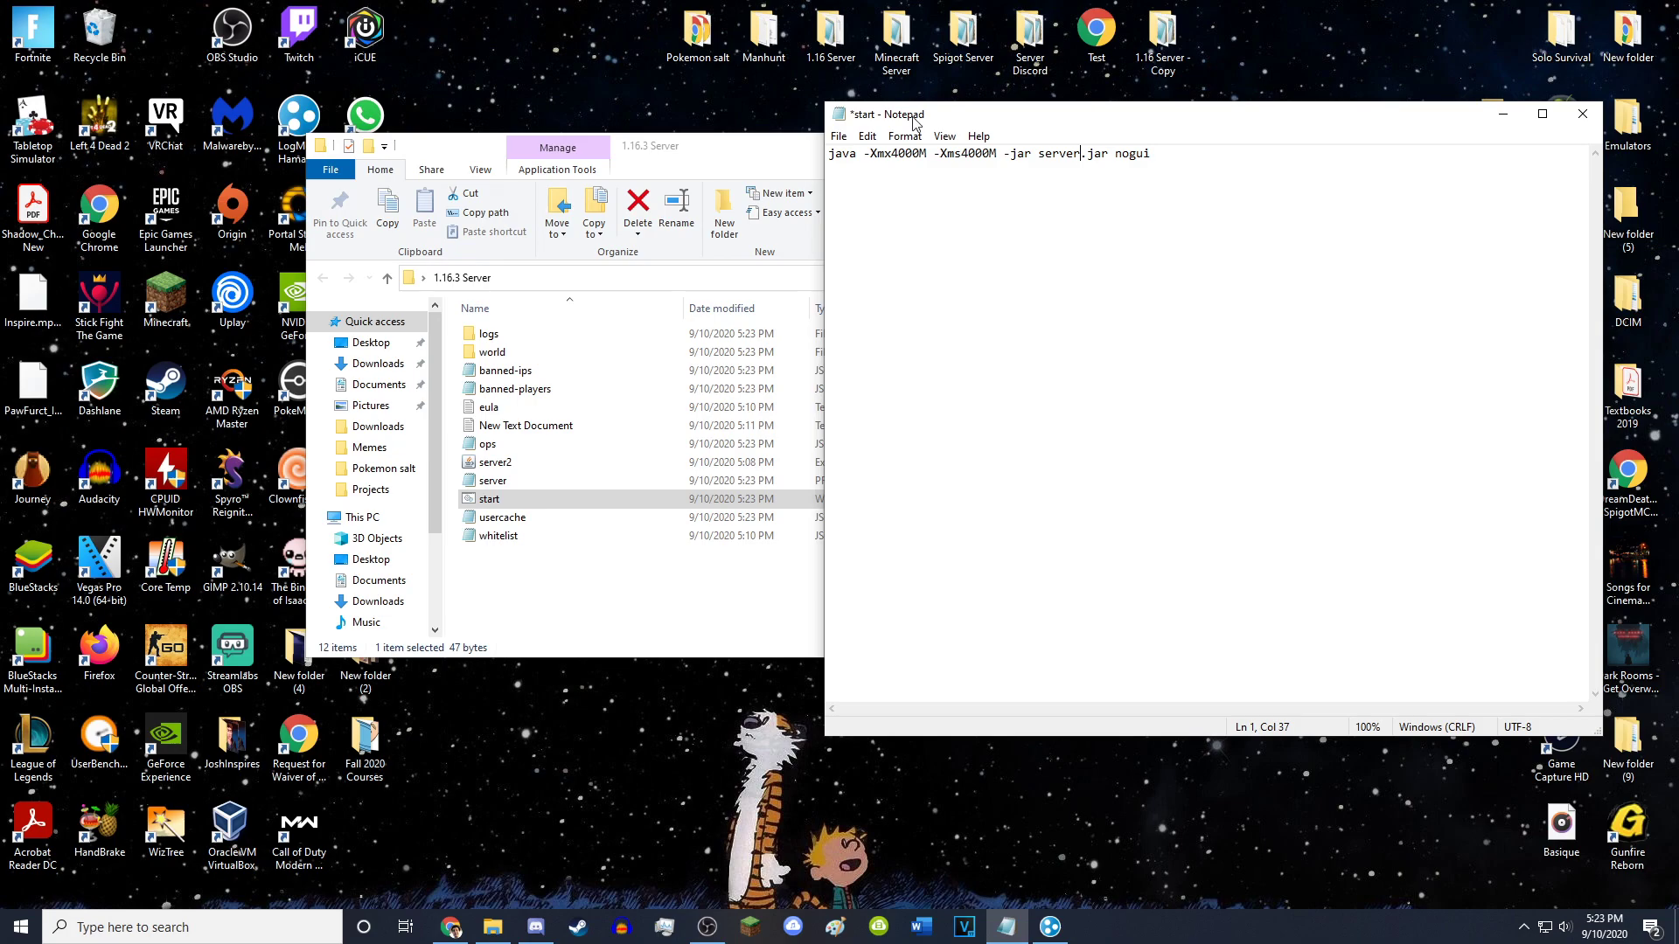
left_click(838, 135)
left_click(865, 213)
- Rename the server2 executable jar file back to server
left_click(469, 463)
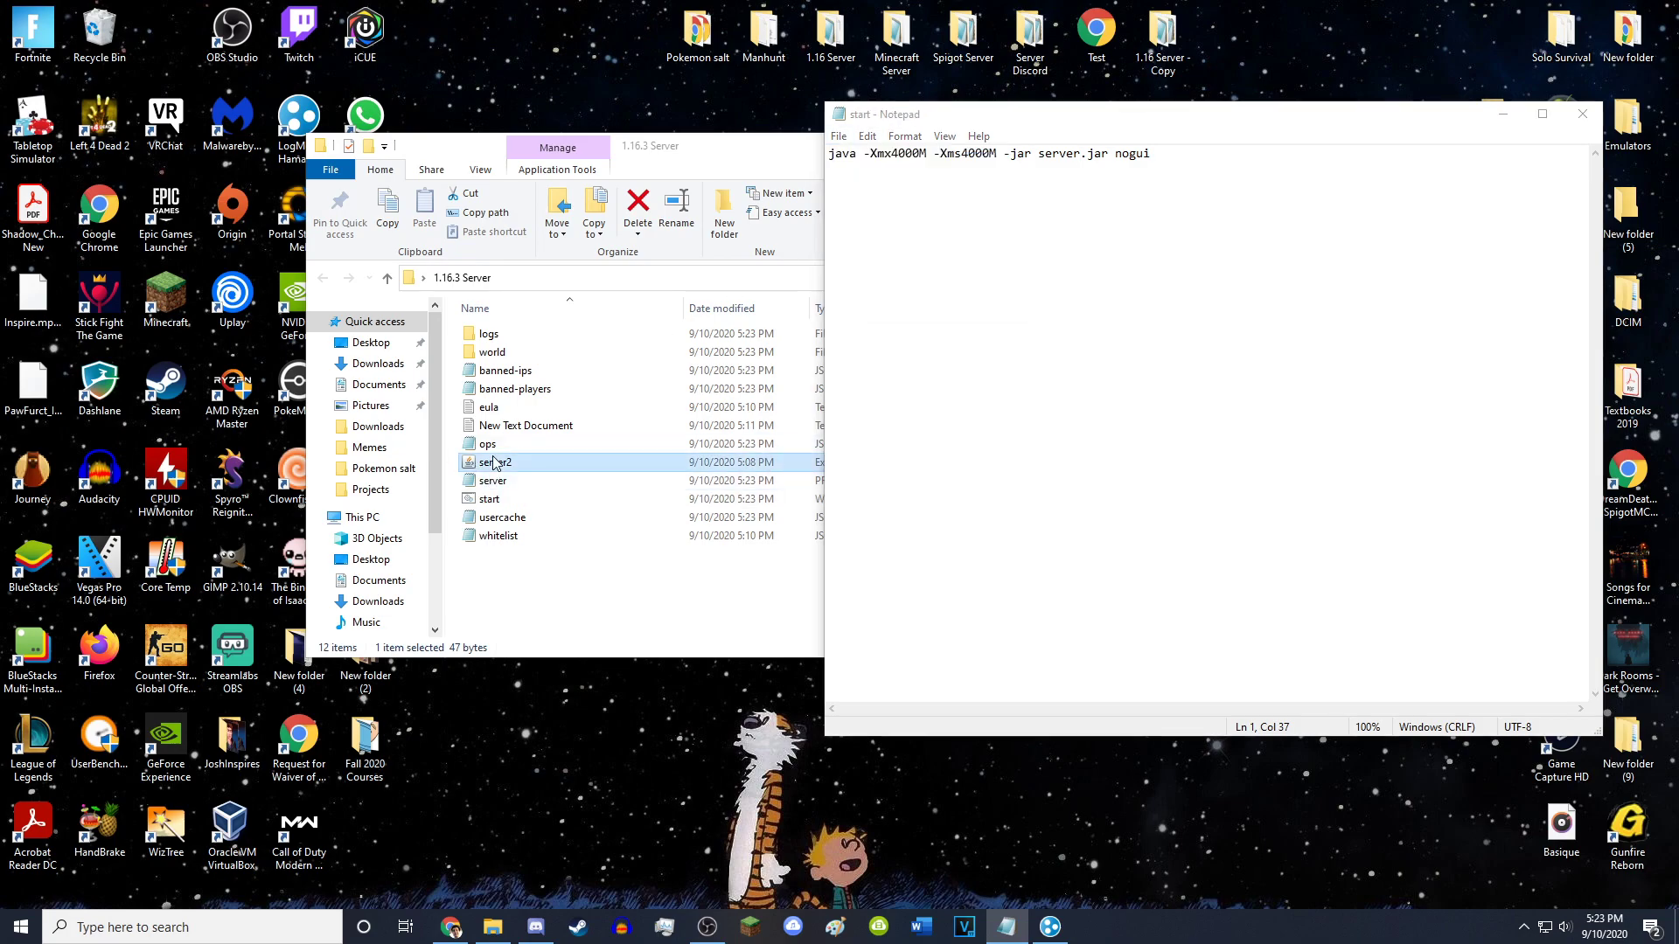
left_click(521, 463)
key("BackSpace")
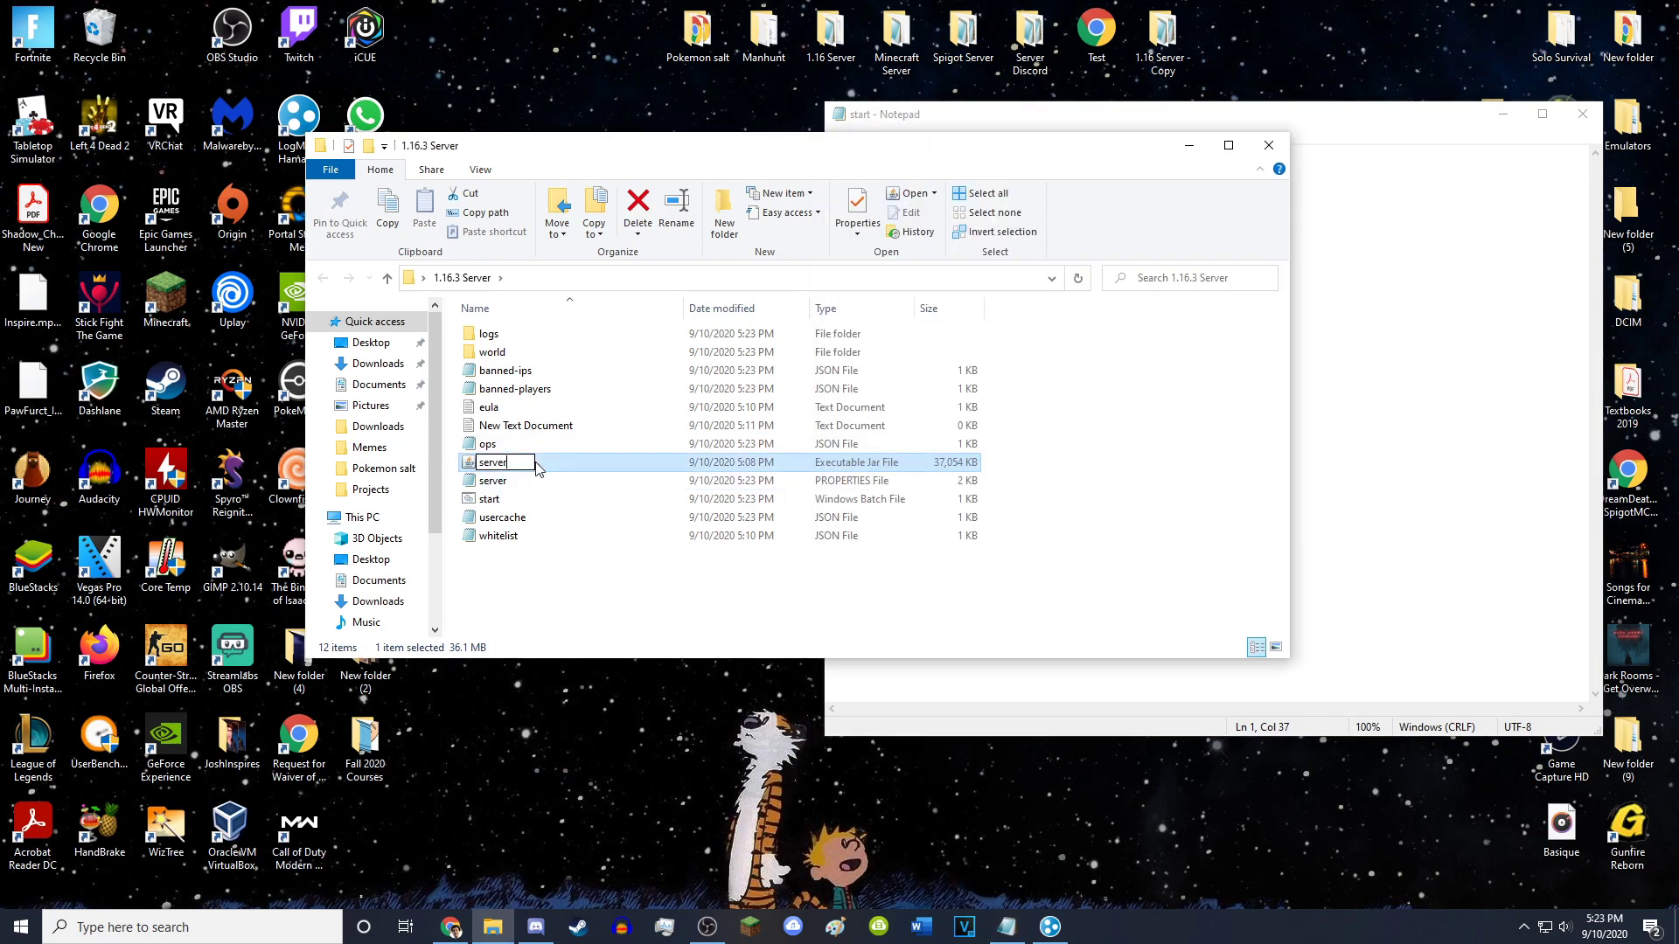
left_click(543, 574)
left_click(1330, 337)
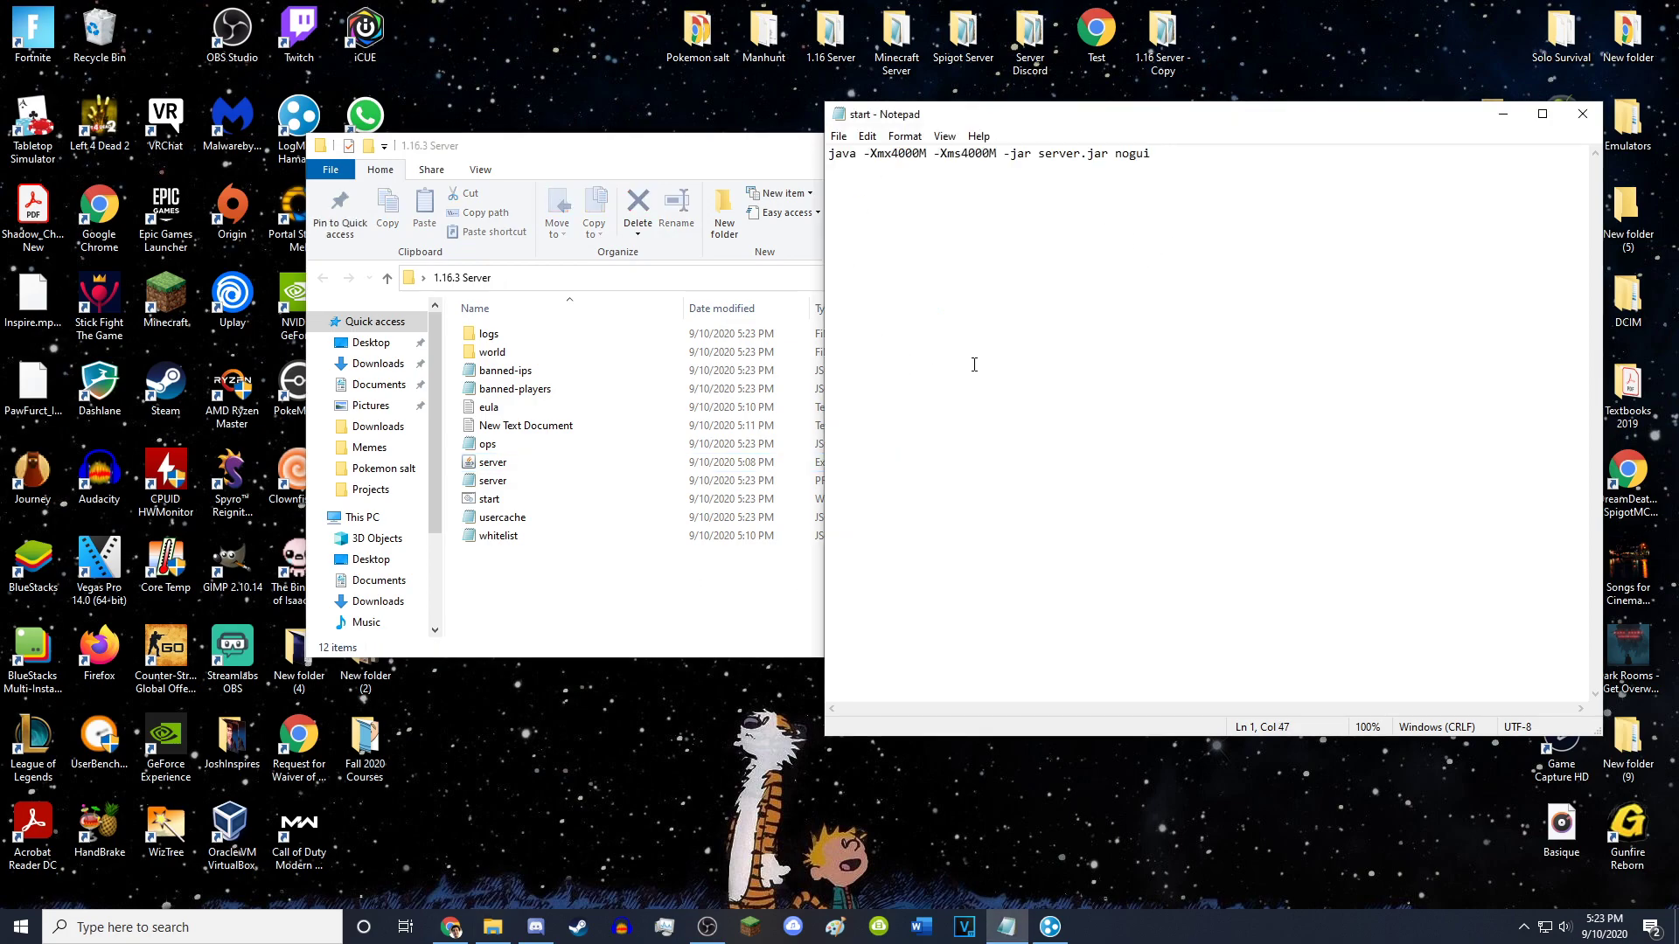
- Move the server folder window clear of Notepad and view the Java download page in Chrome
left_click(591, 632)
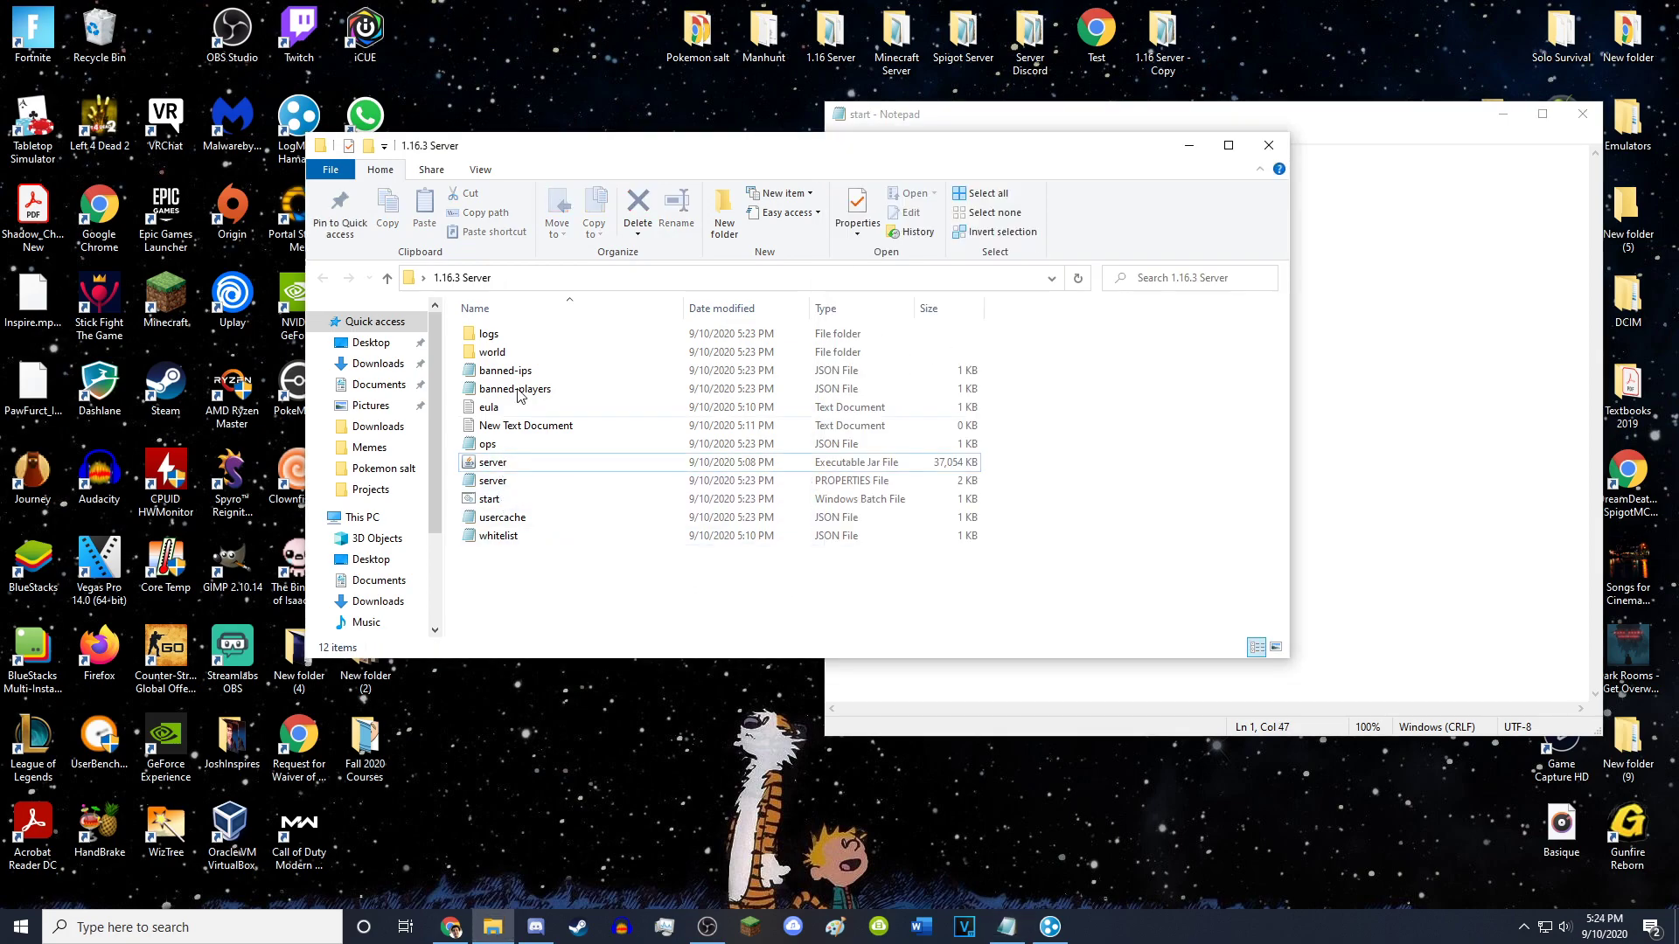
left_click_drag(809, 158, 692, 183)
left_click(1508, 495)
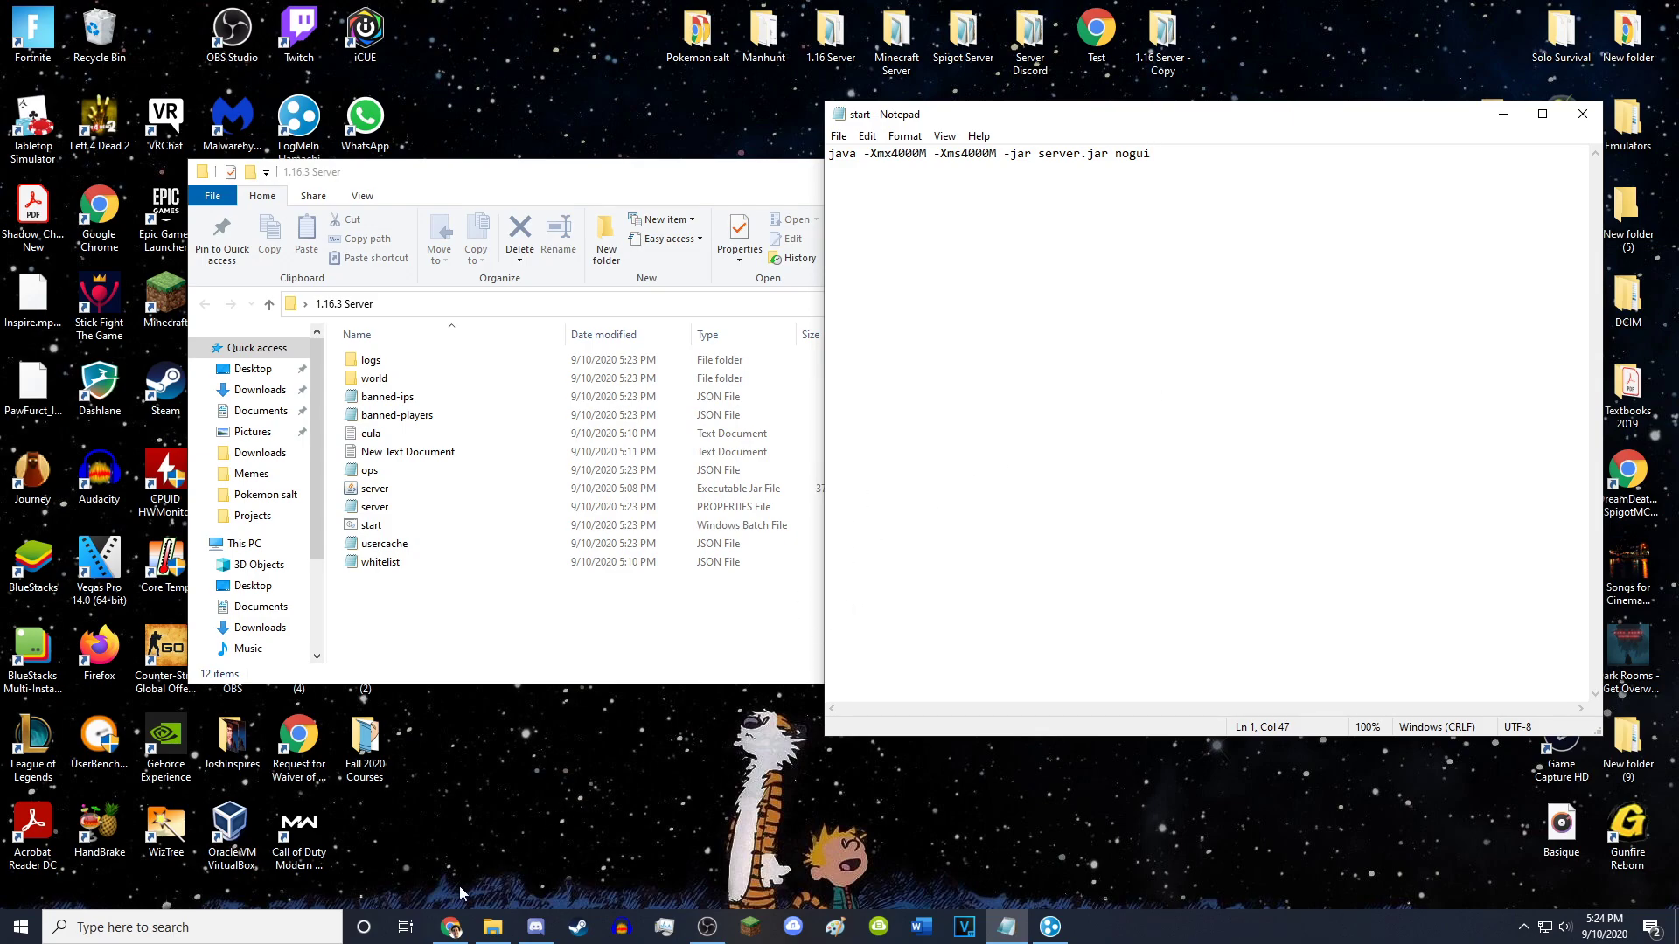
left_click(450, 927)
left_click(525, 15)
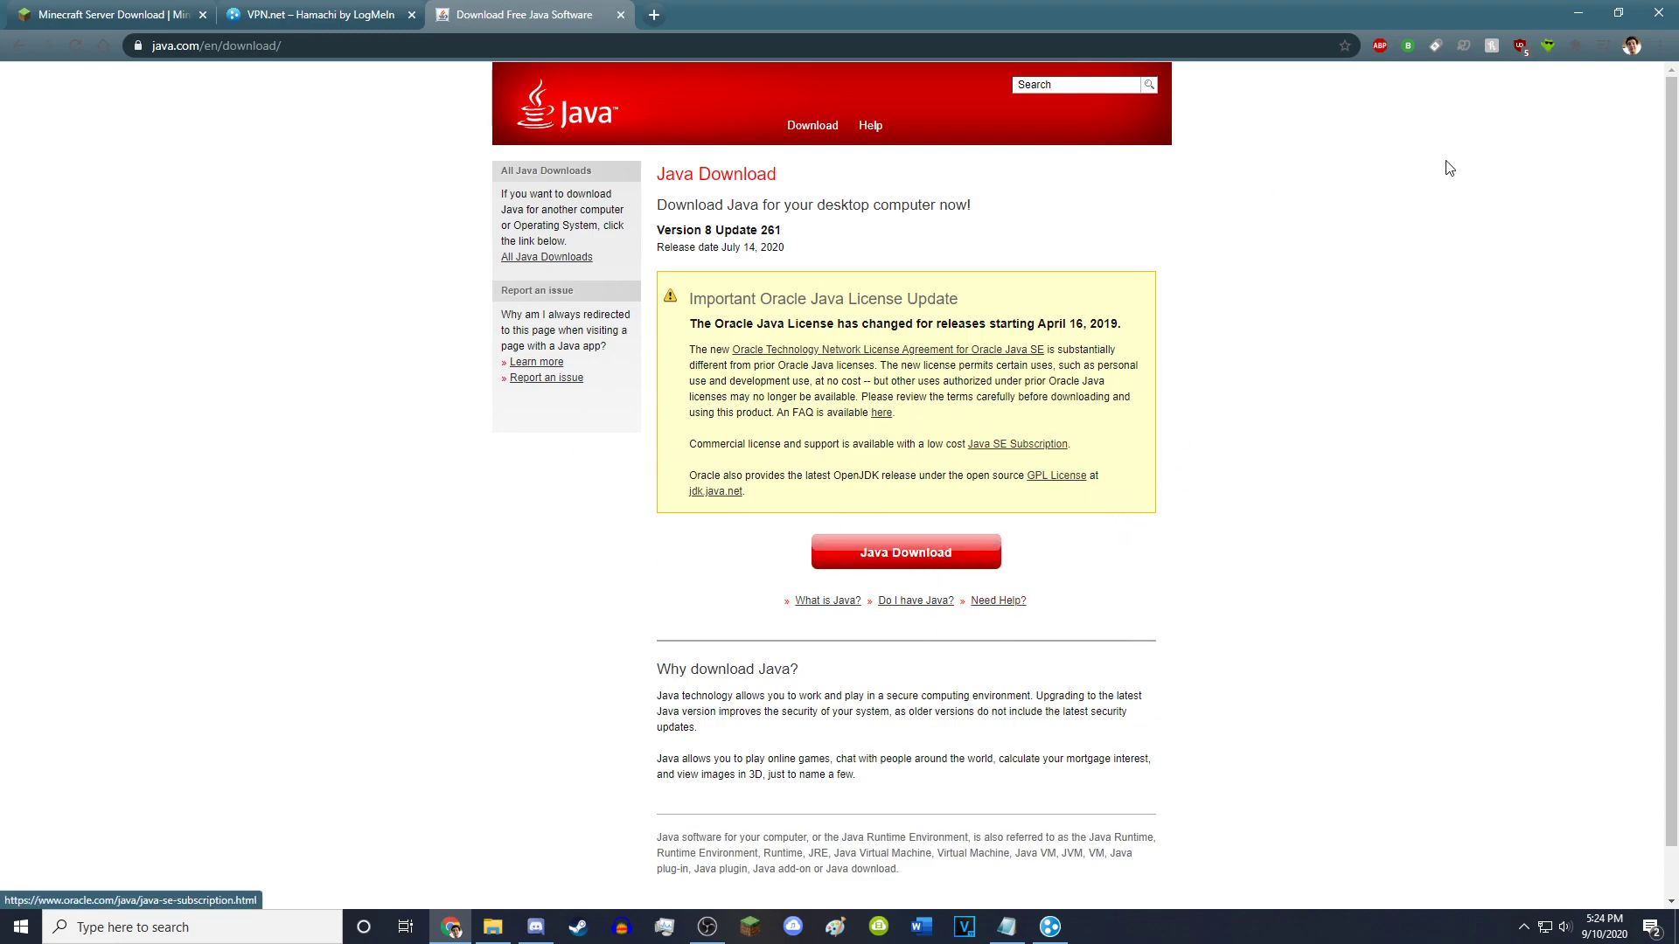
left_click(1578, 11)
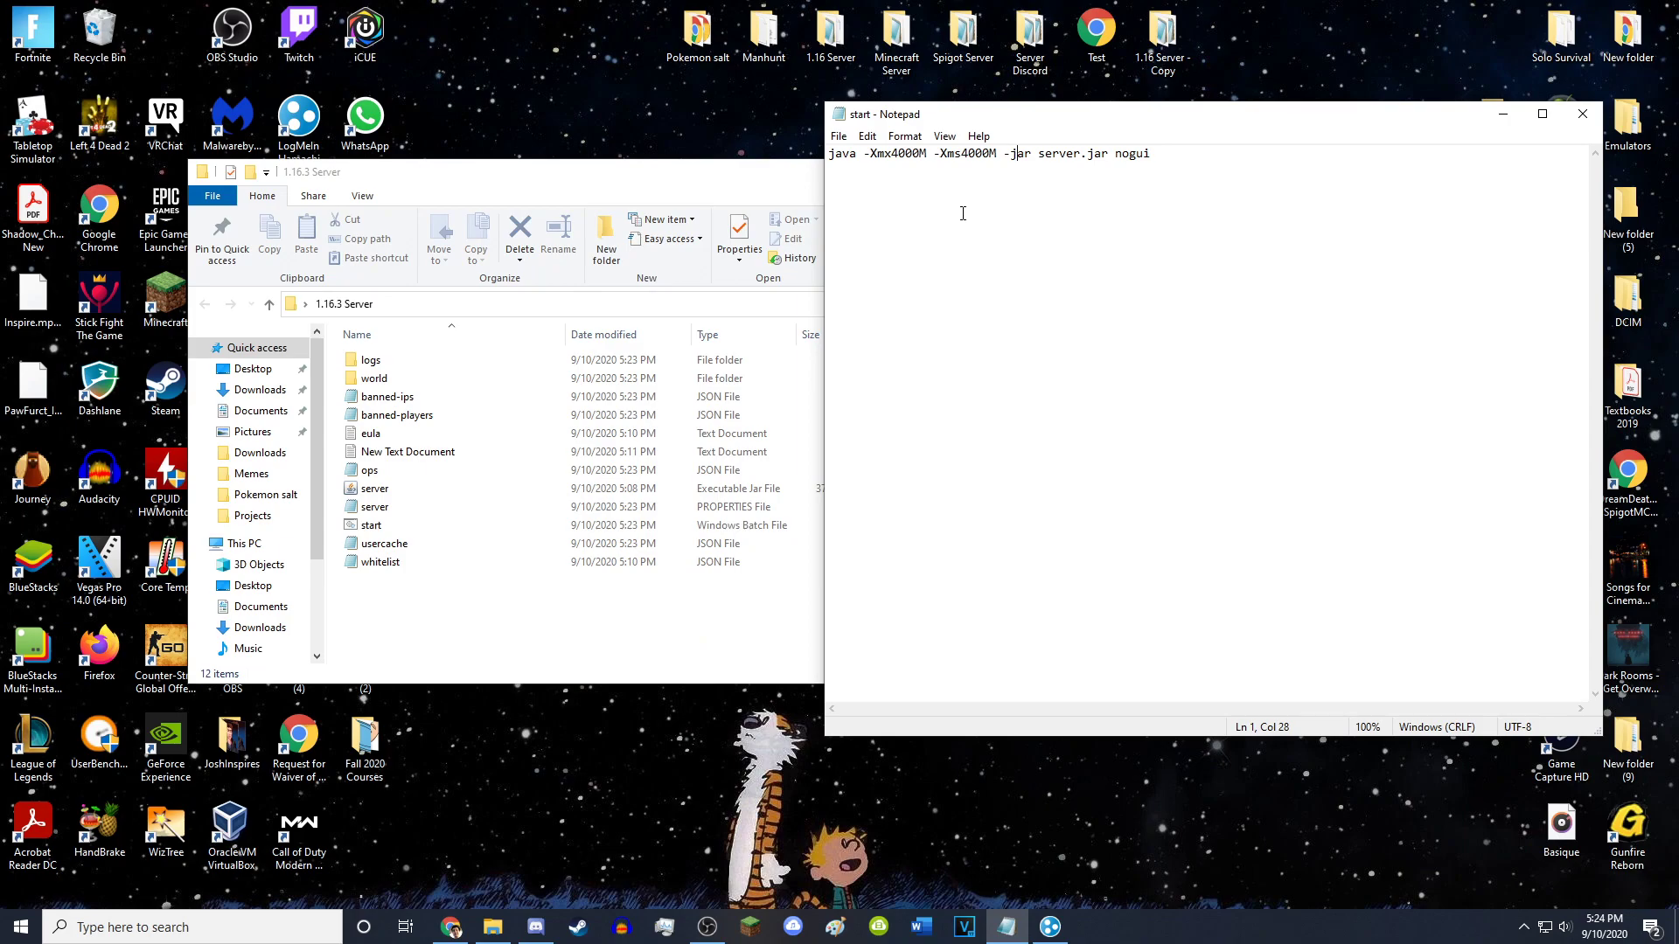
- Review the memory arguments in the start file, check the Java download page again, and return to the server folder
left_click_drag(893, 159, 993, 156)
left_click(1004, 156)
left_click(451, 926)
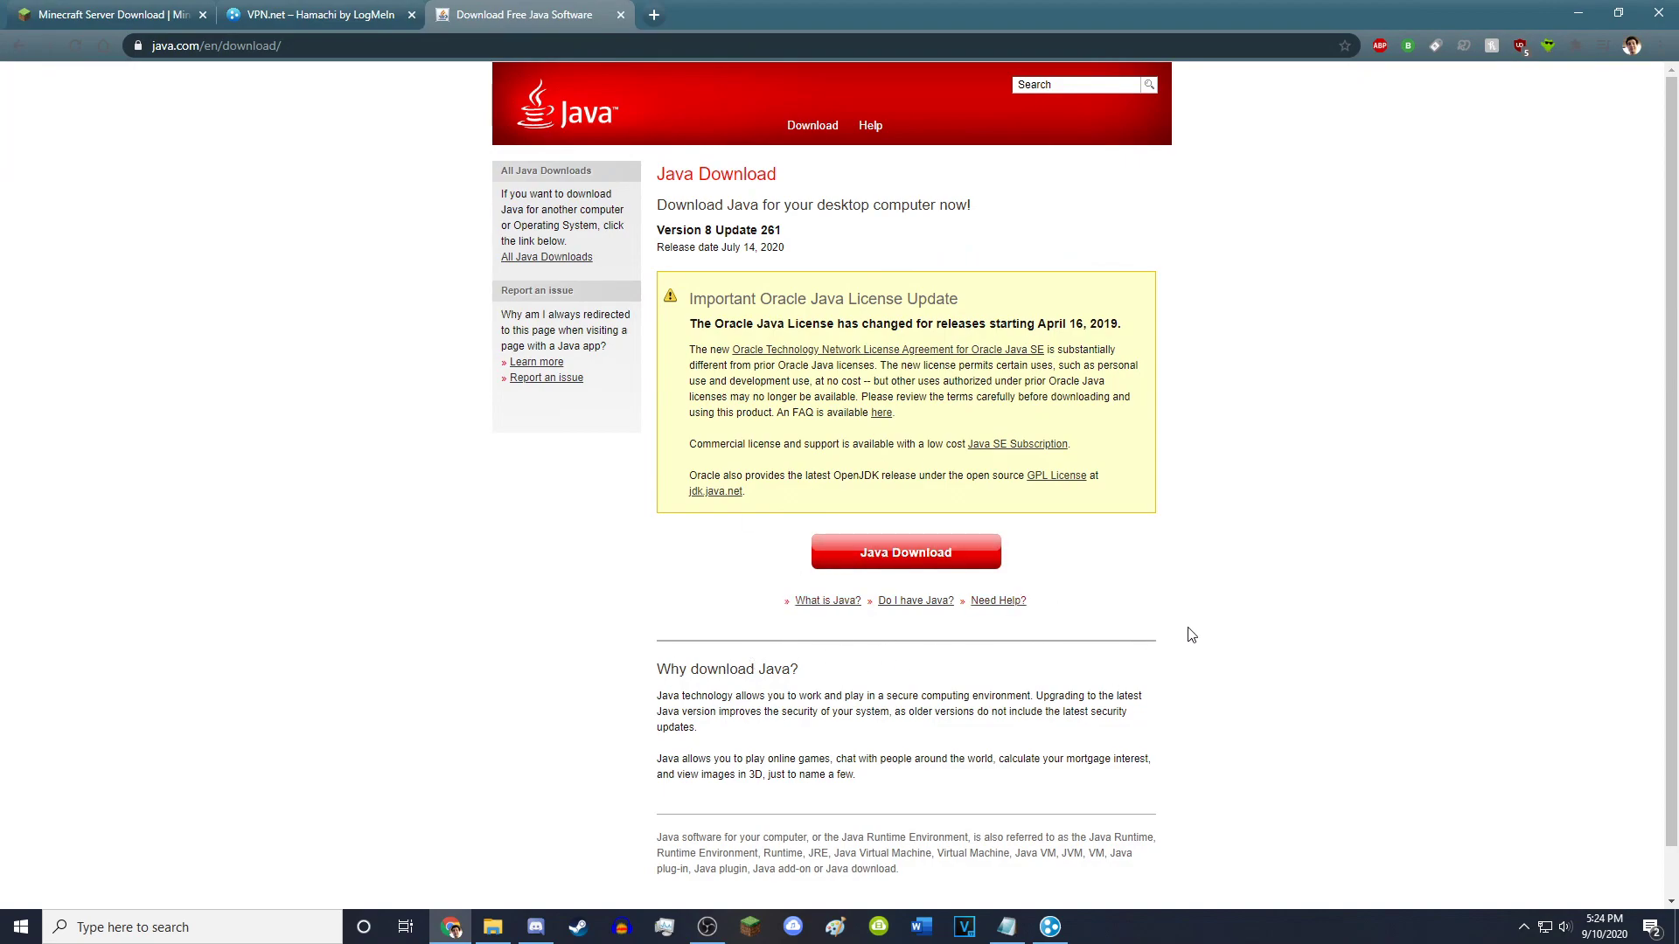
left_click(1575, 19)
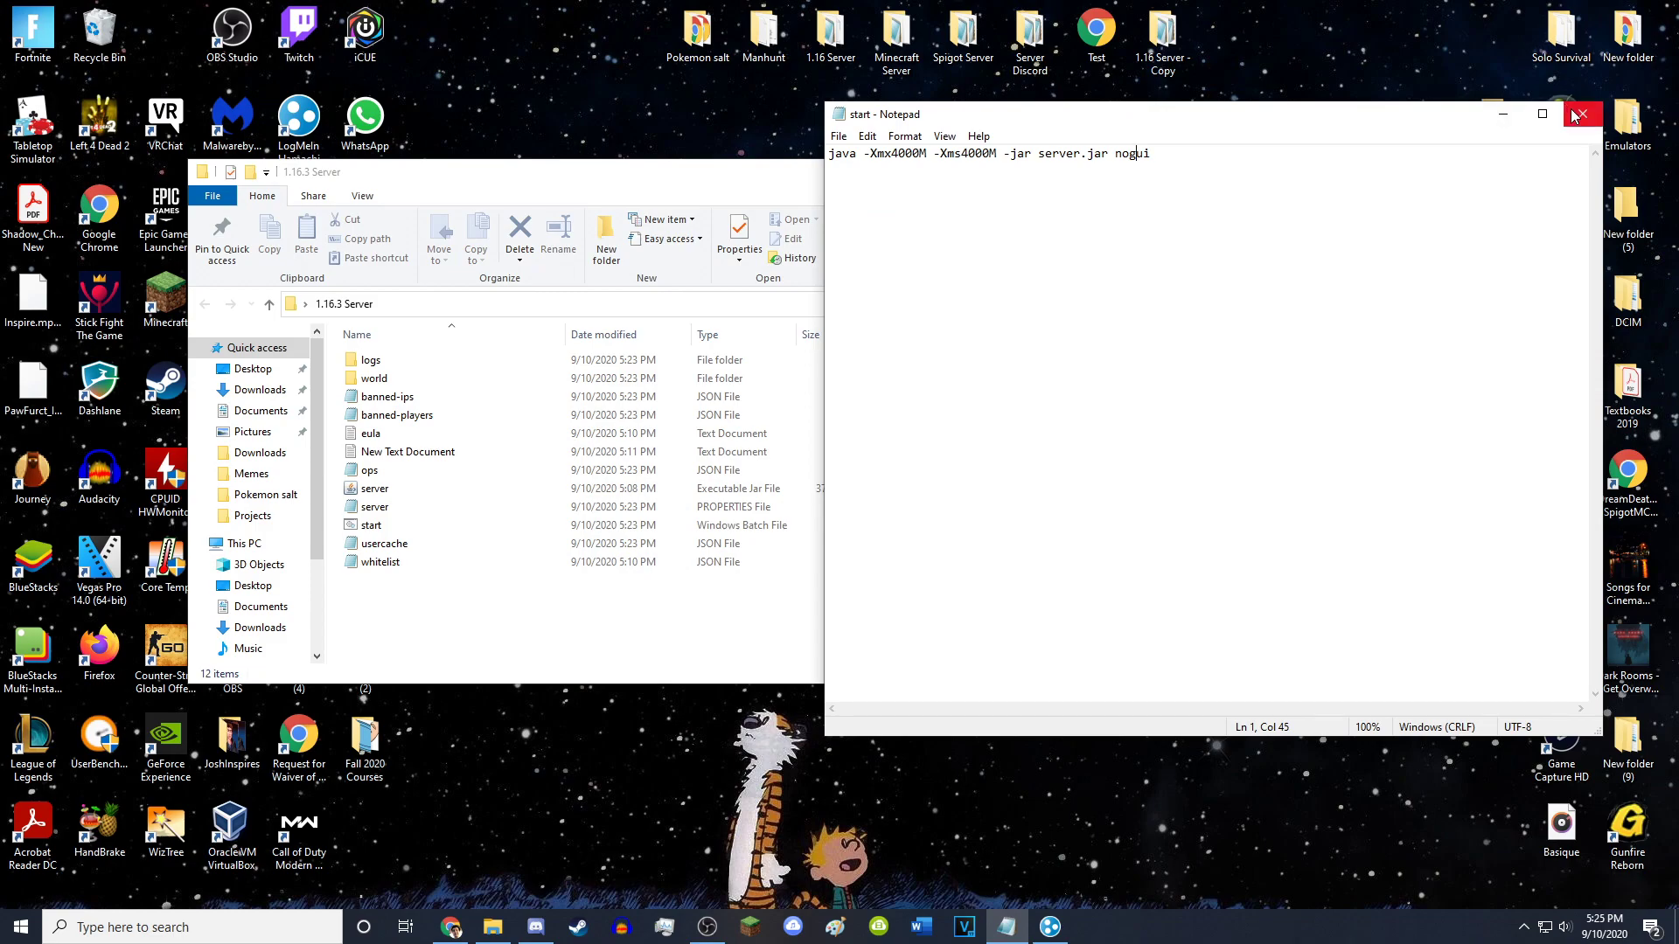
left_click(367, 531)
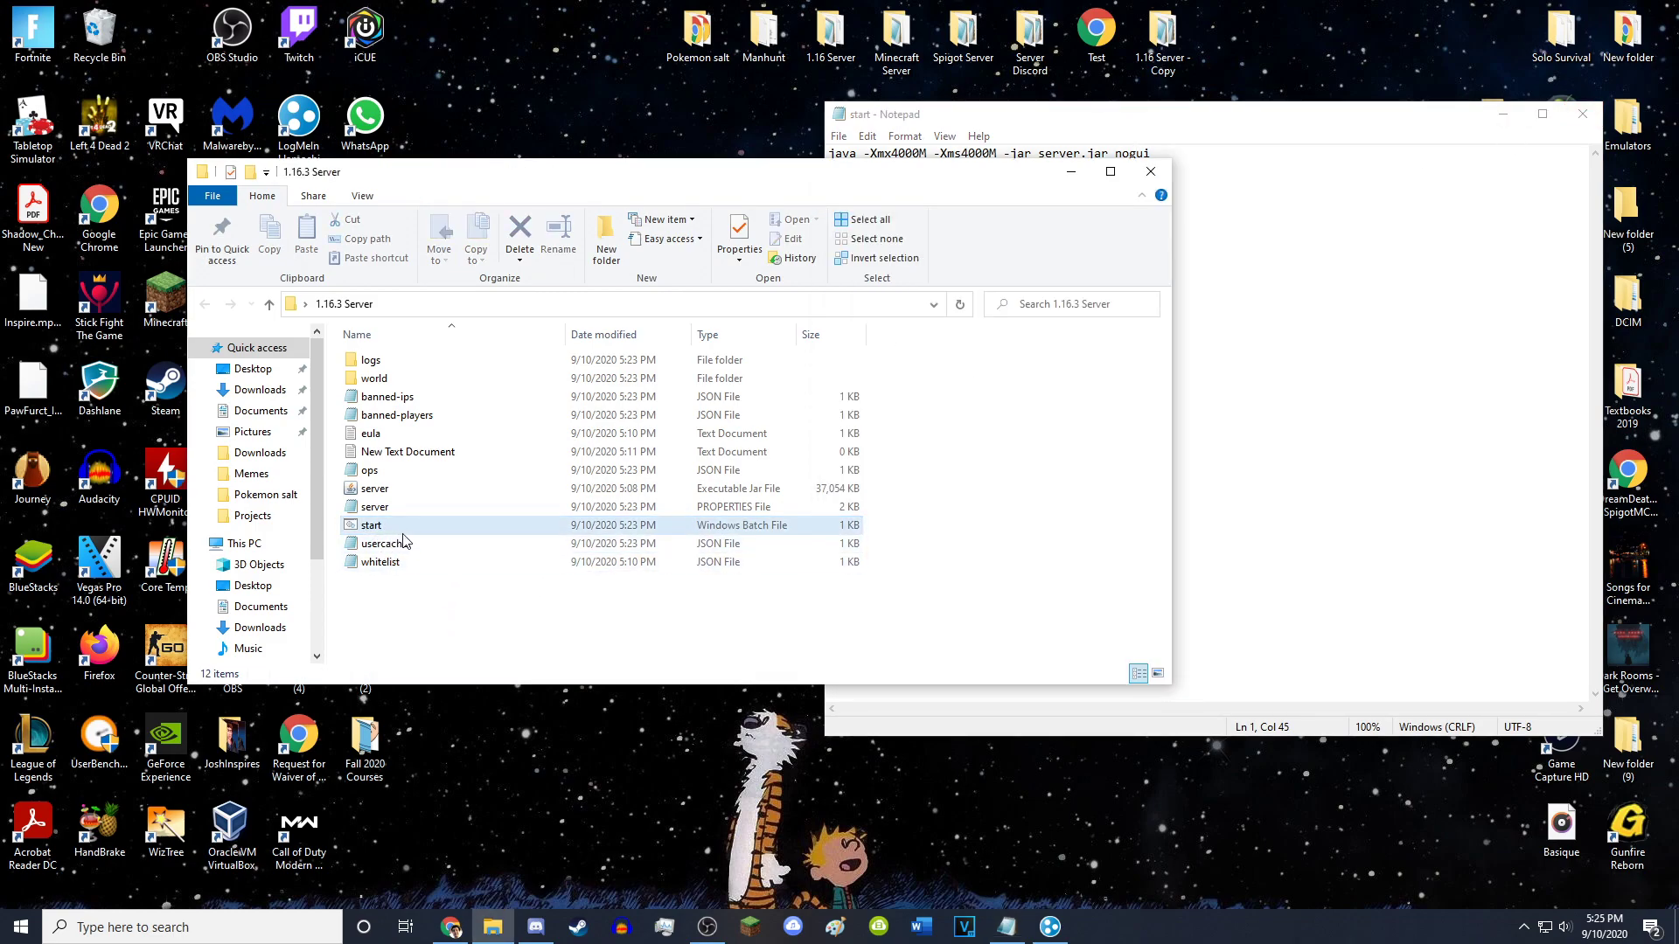
- Compare the jar name in the start file with the executable jar's name in the 1.16.3 Server folder
left_click(505, 630)
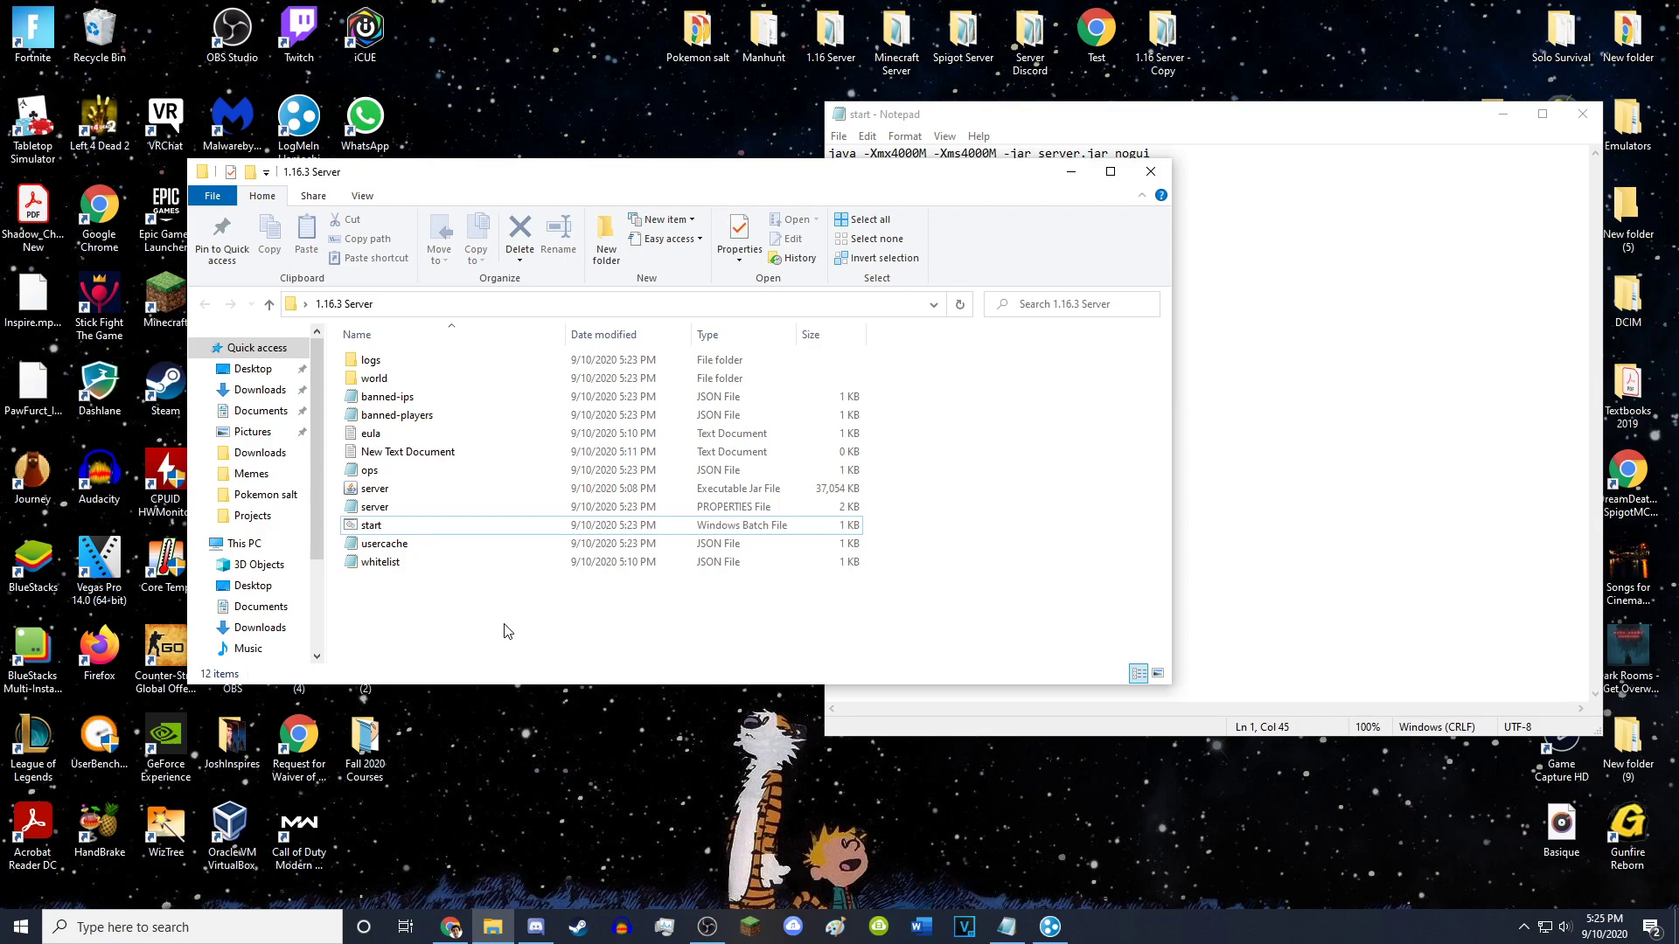
left_click(1114, 194)
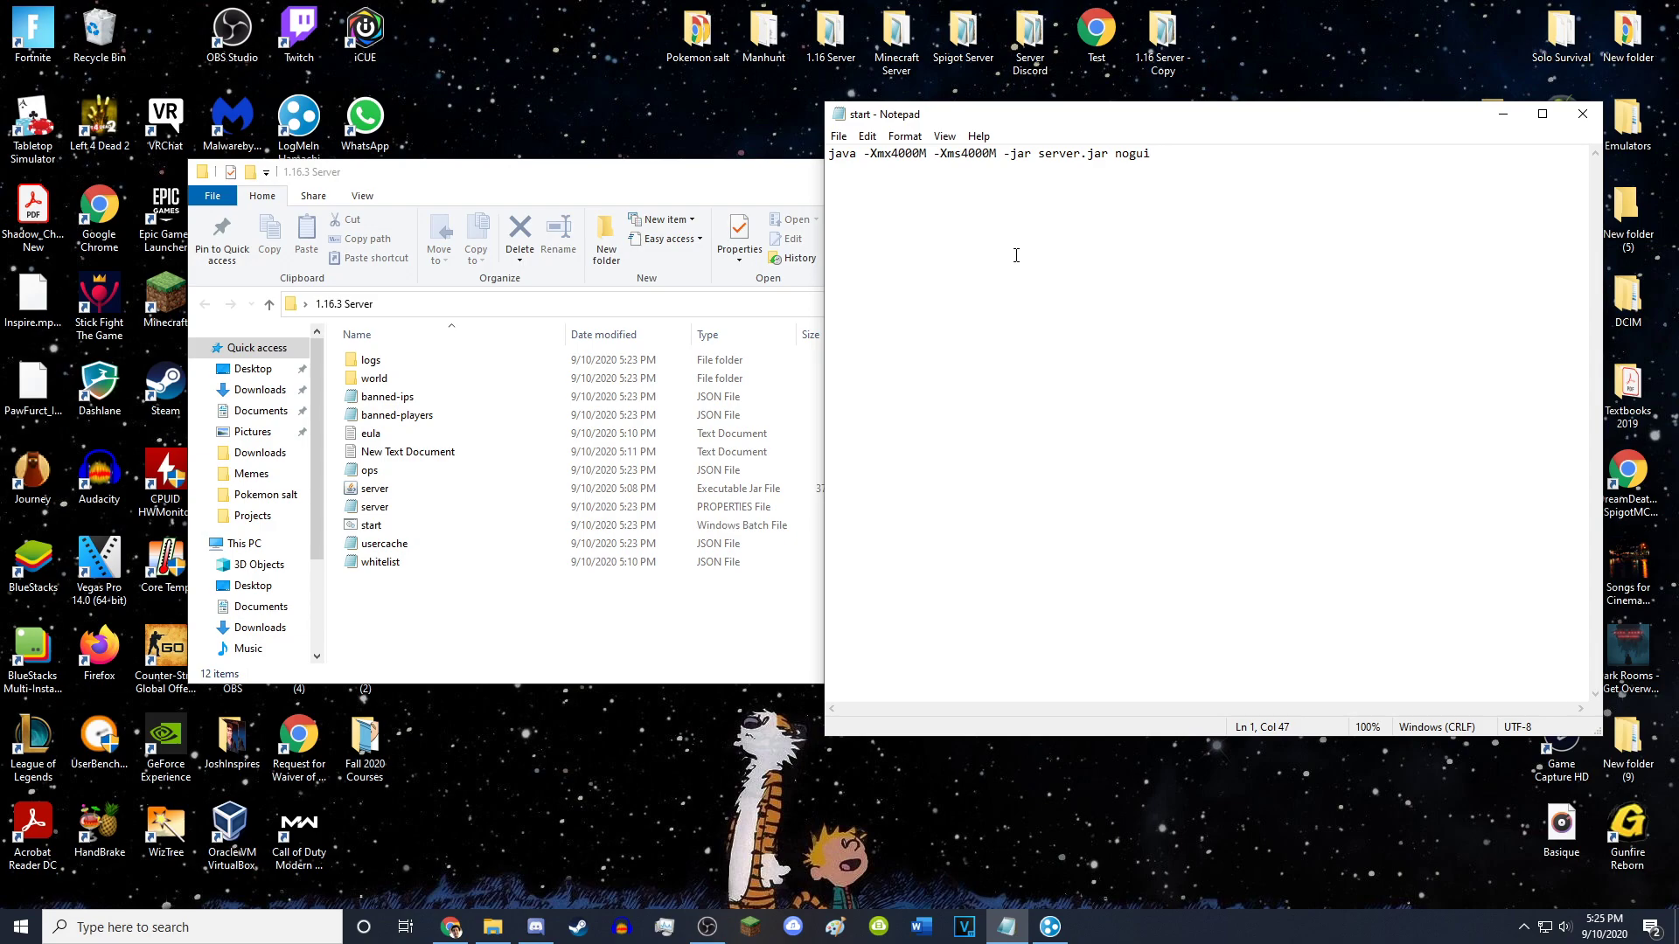
left_click_drag(1037, 156, 1104, 152)
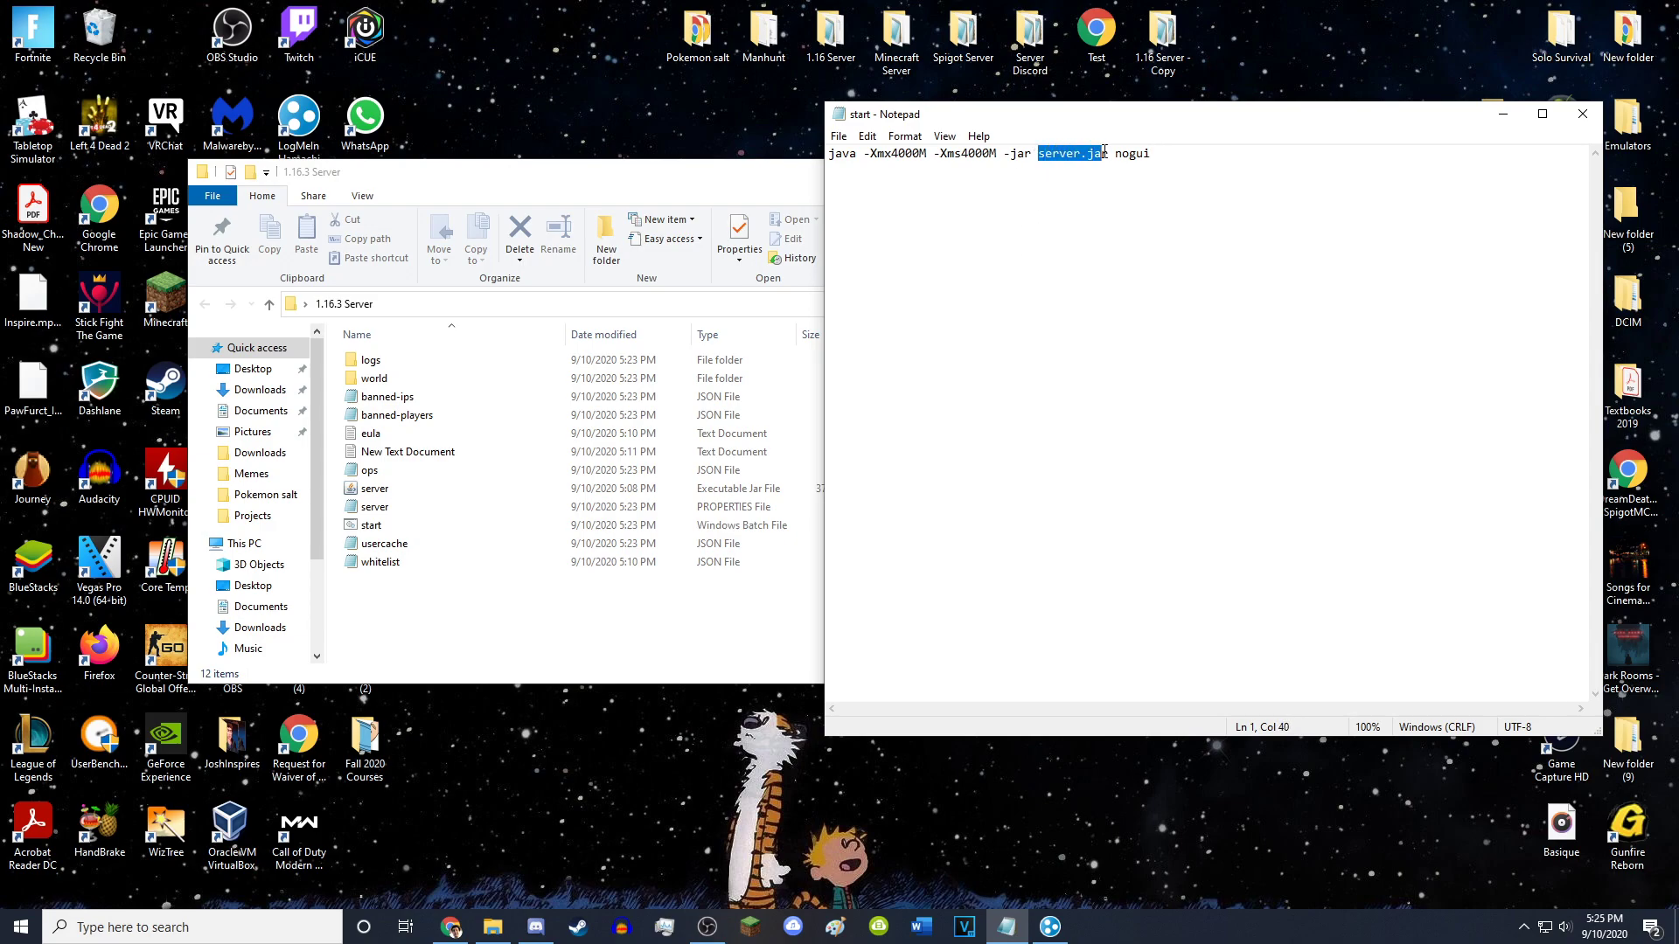
left_click(377, 490)
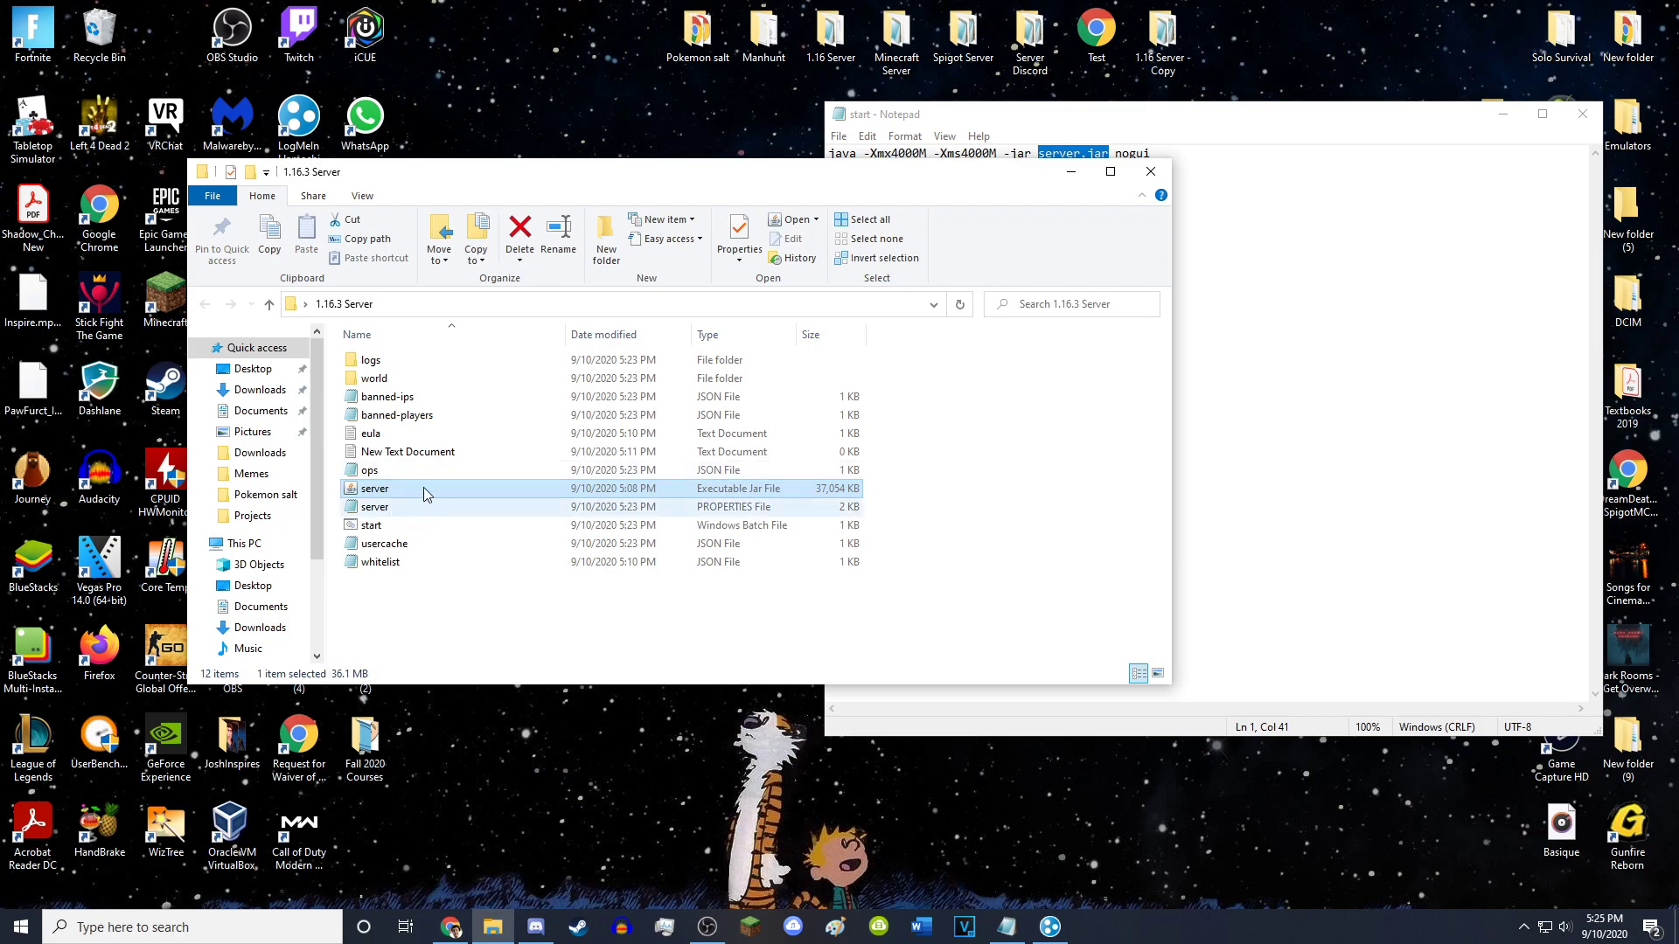
left_click(1215, 424)
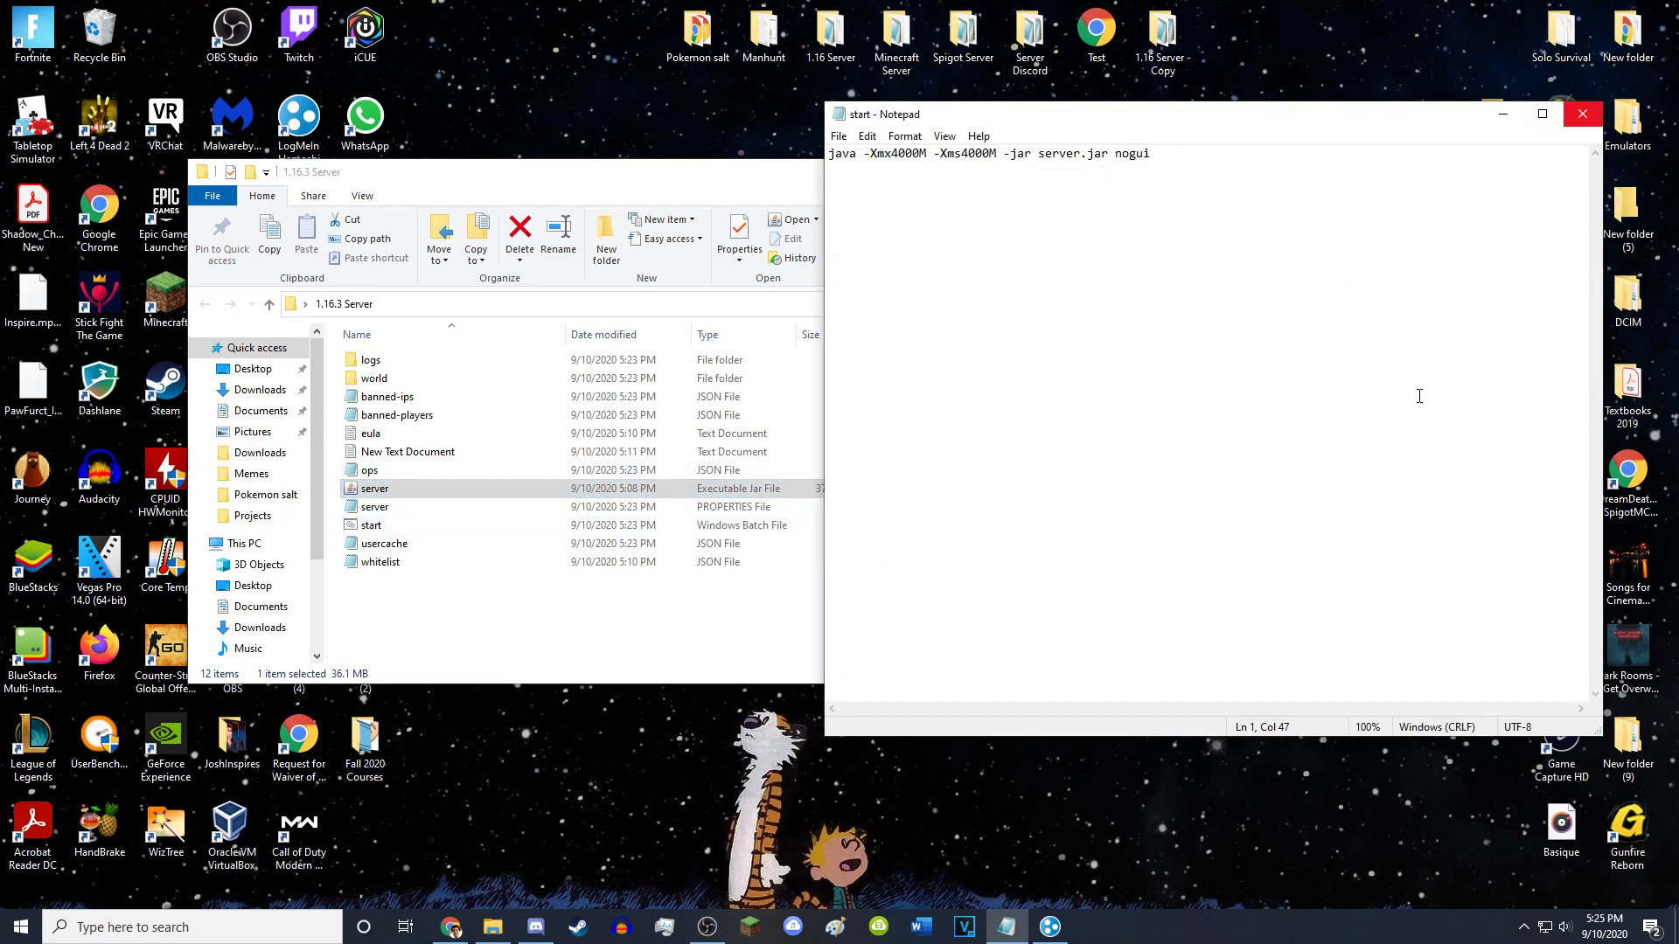
- Switch to LogMeIn Hamachi, open the Join Network dialog, and place it beside the Hamachi window
left_click(1050, 927)
left_click_drag(1141, 153, 977, 210)
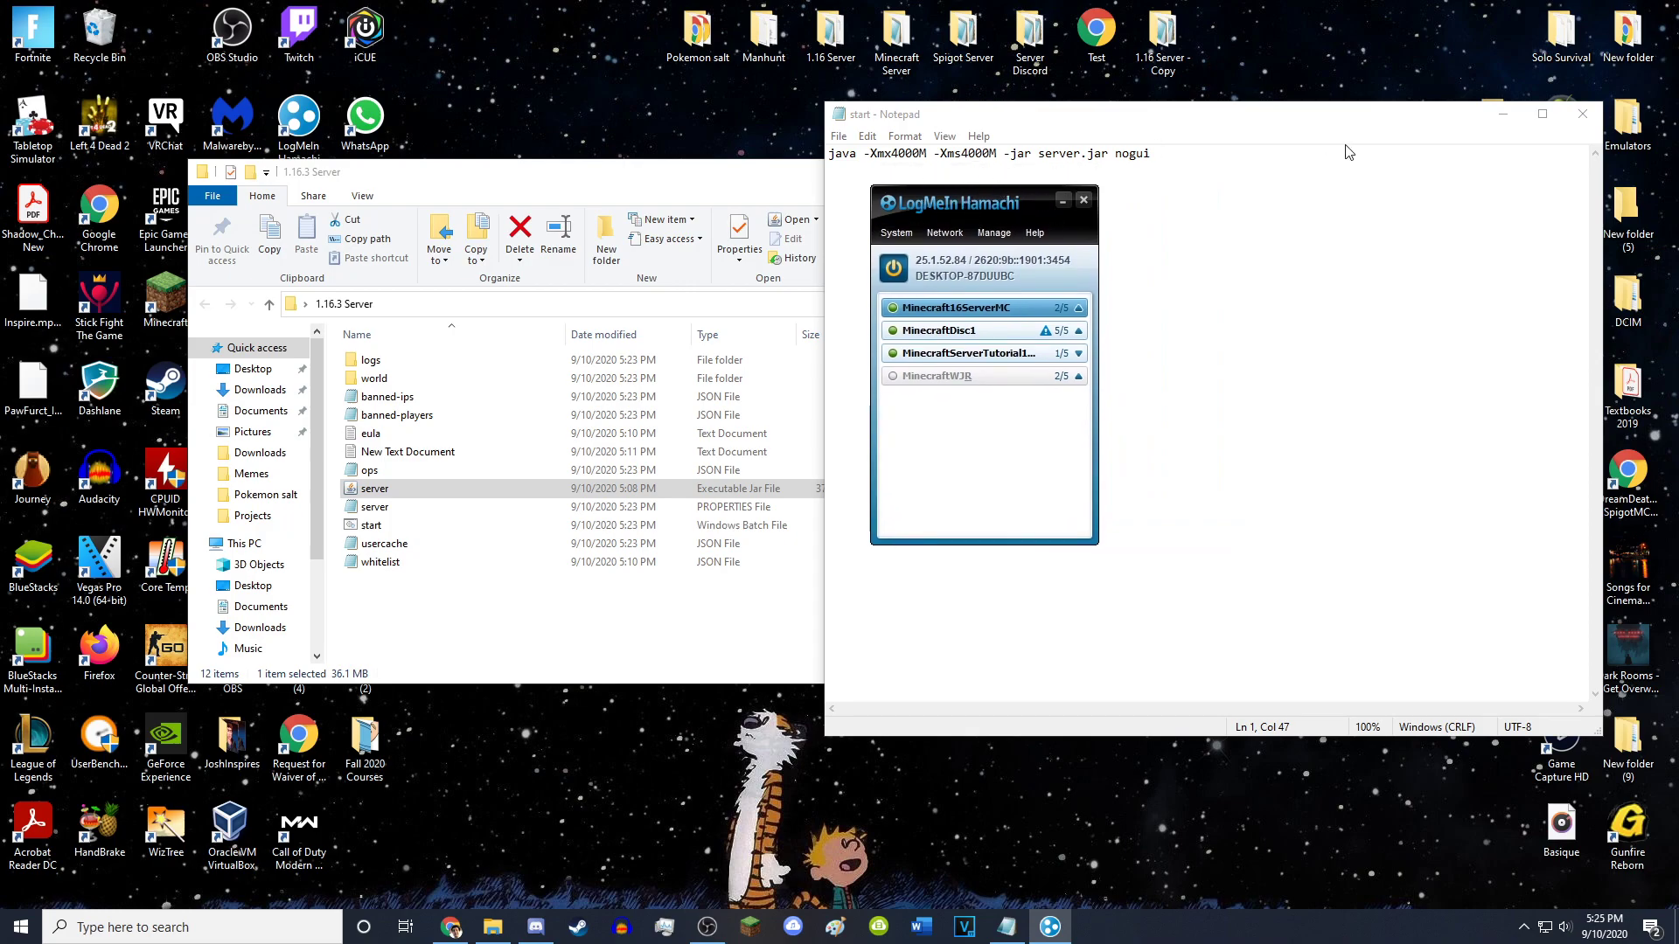
left_click(944, 232)
left_click(953, 276)
left_click_drag(879, 386, 636, 336)
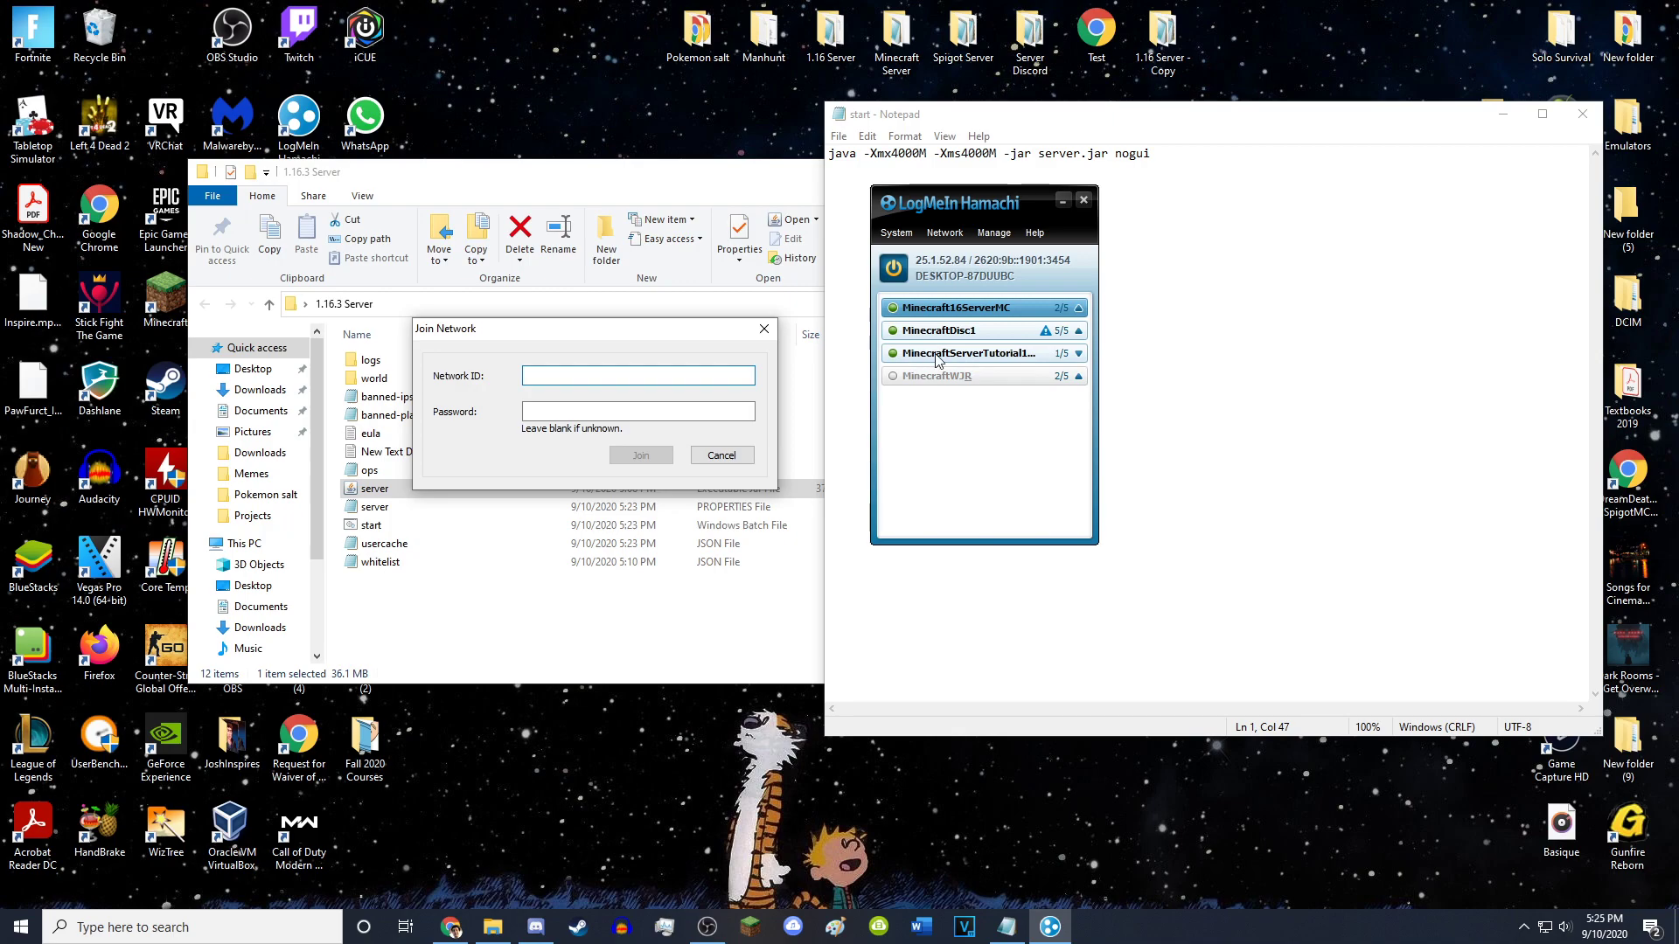
- Enter Minecraft as the network ID and replace it with the all-lowercase minecraft
type("Minecraft")
key("BackSpace")
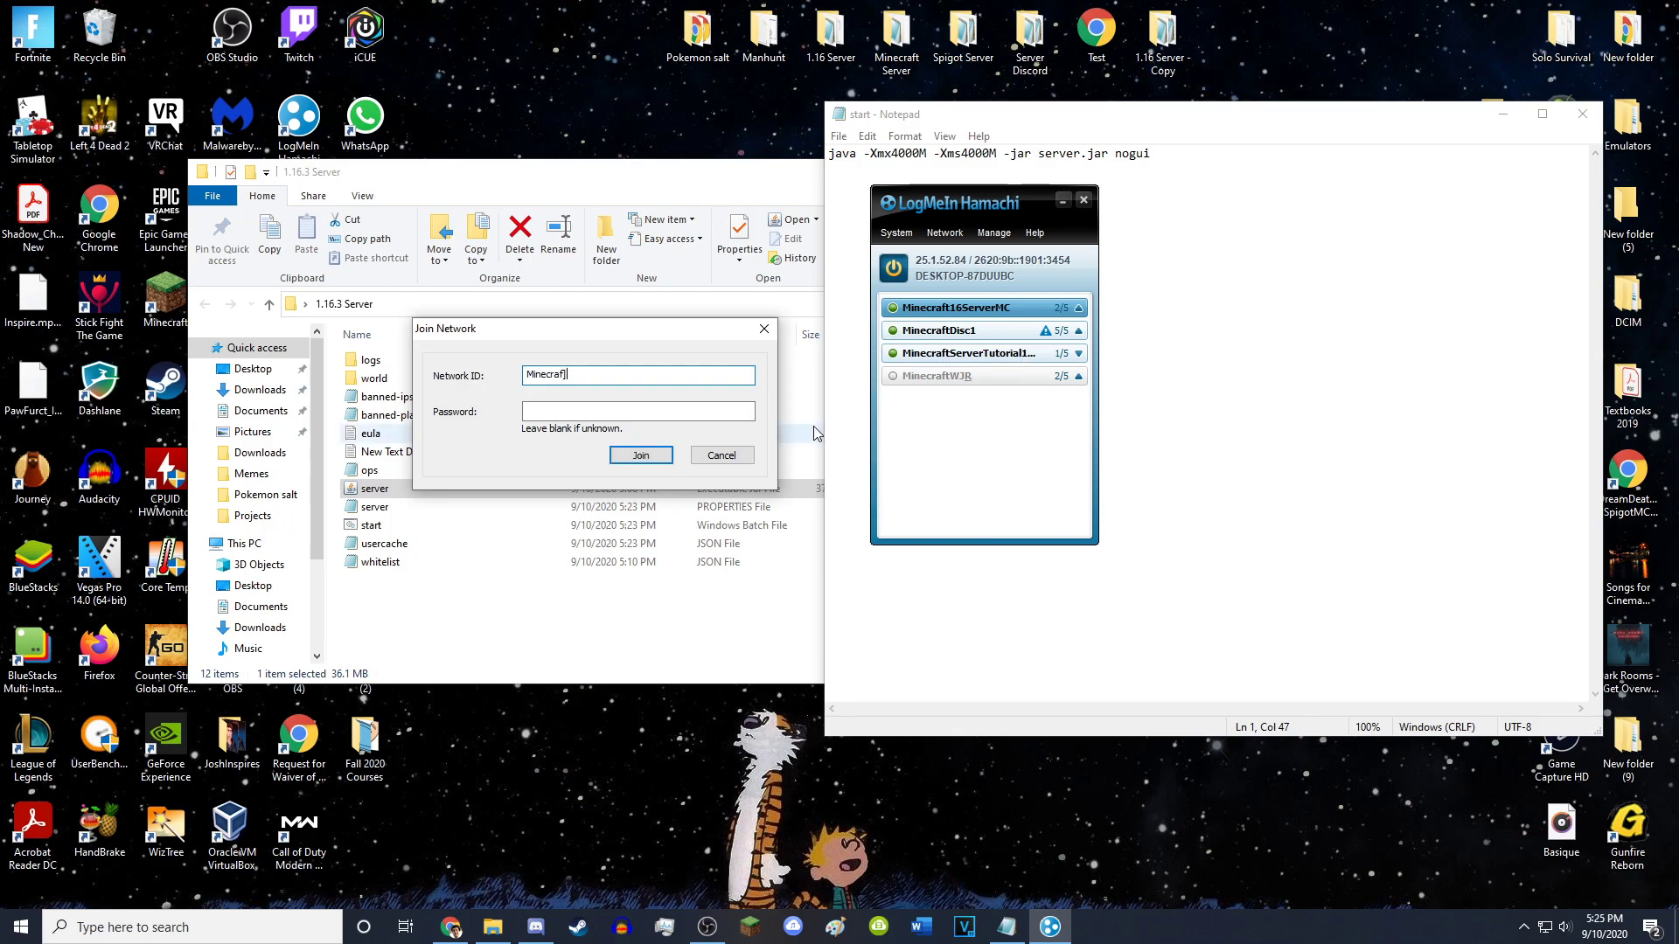
key("ctrl+a")
key("BackSpace")
type("m")
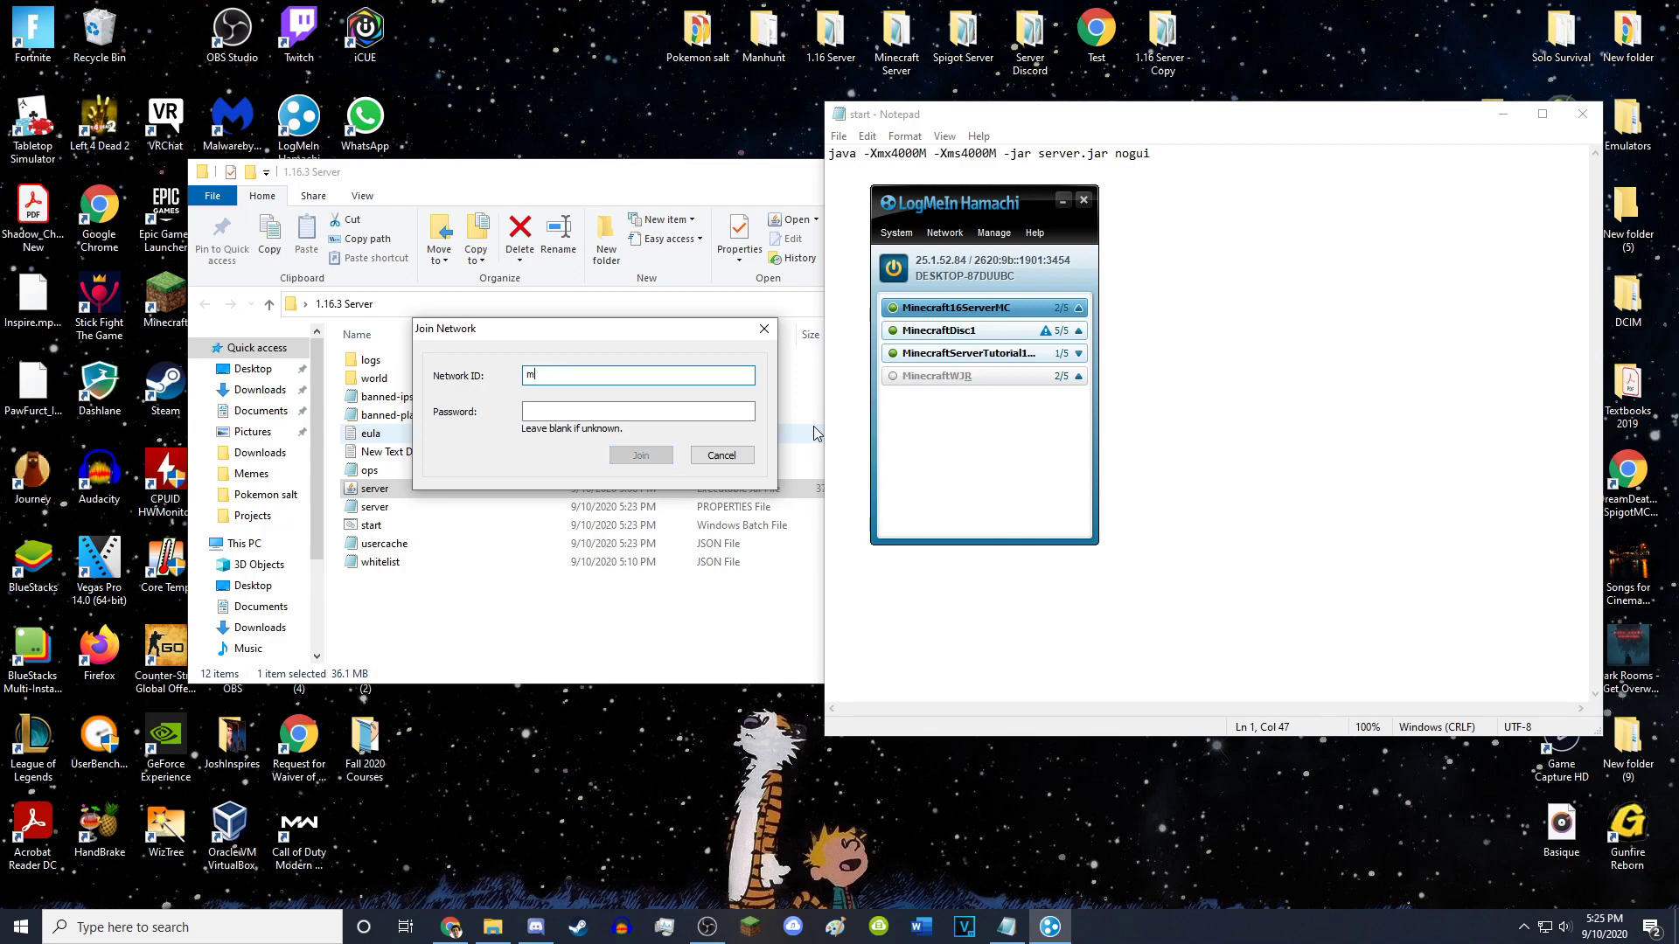
type("inecraft")
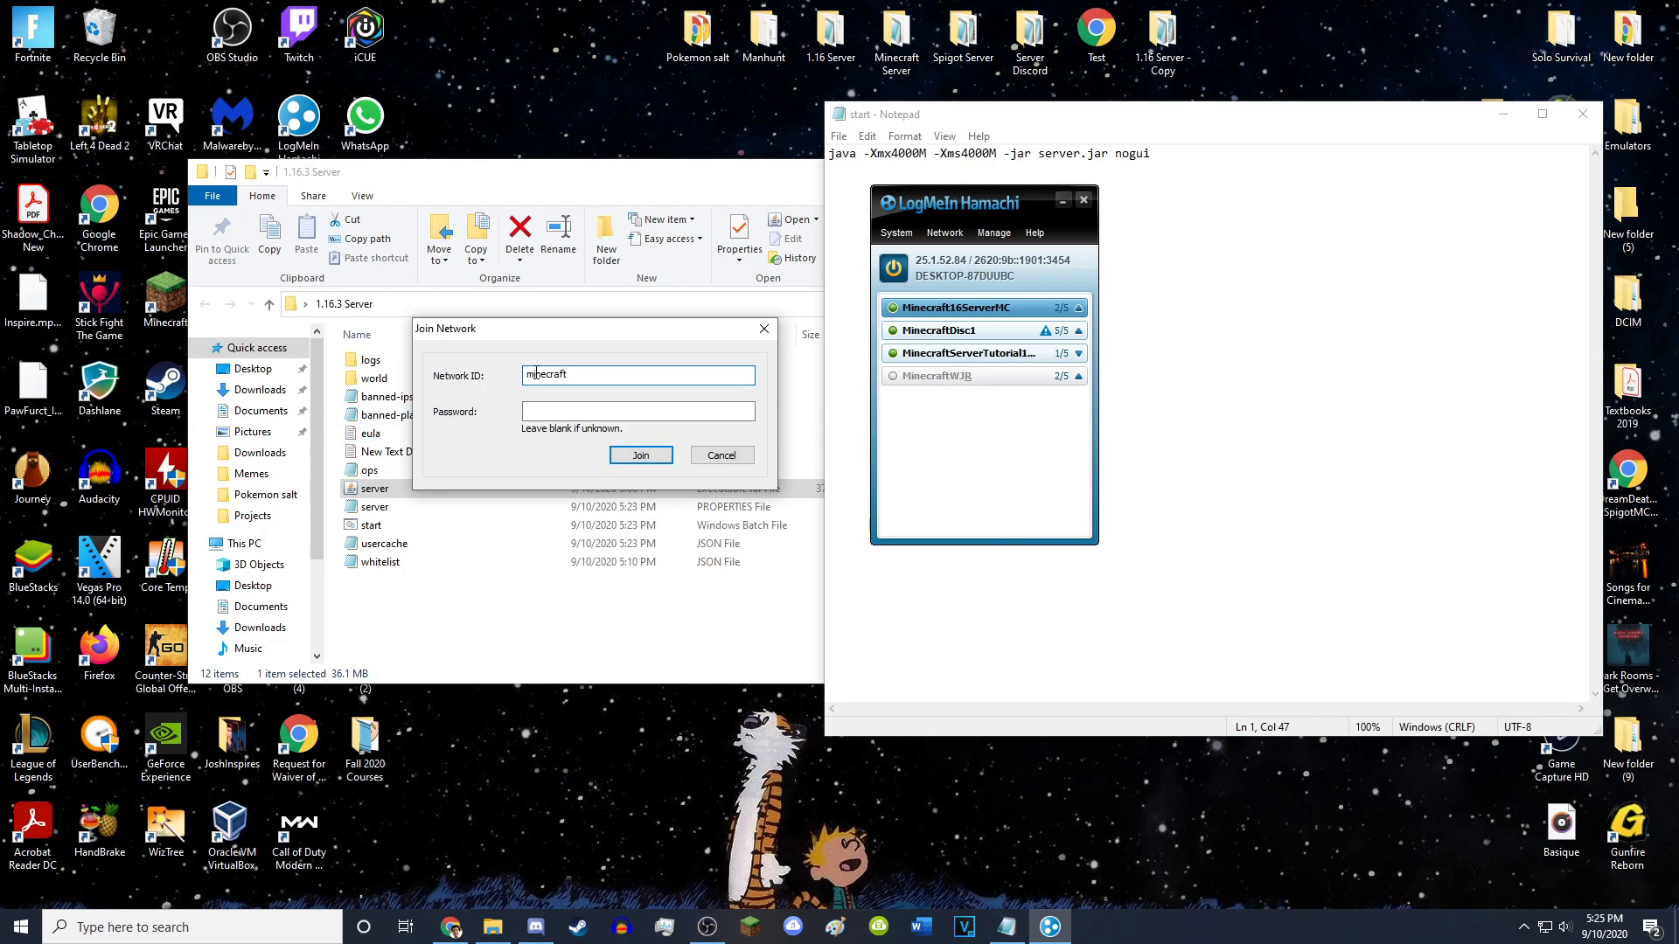